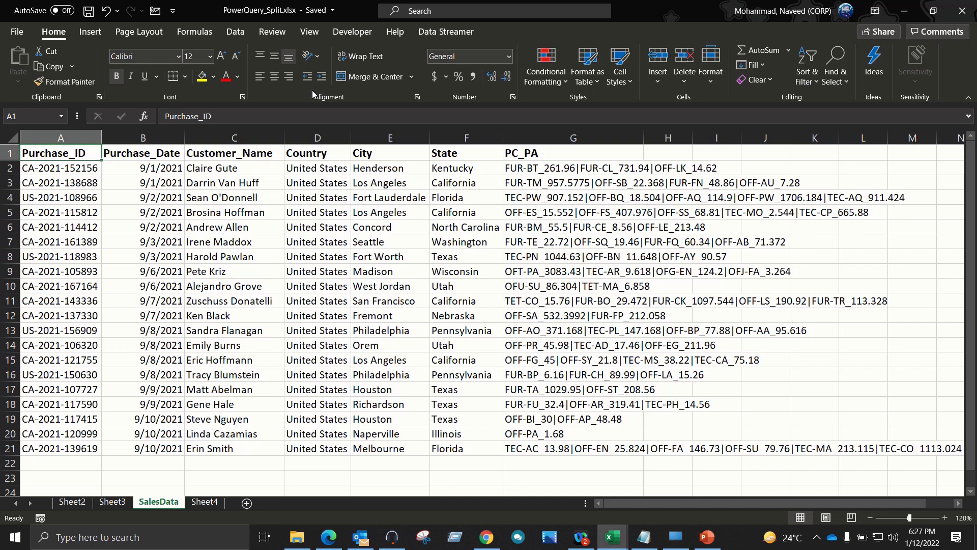
# Step: Show the Data ribbon tab while reviewing the pipe-delimited PC_PA column G
pyautogui.click(235, 31)
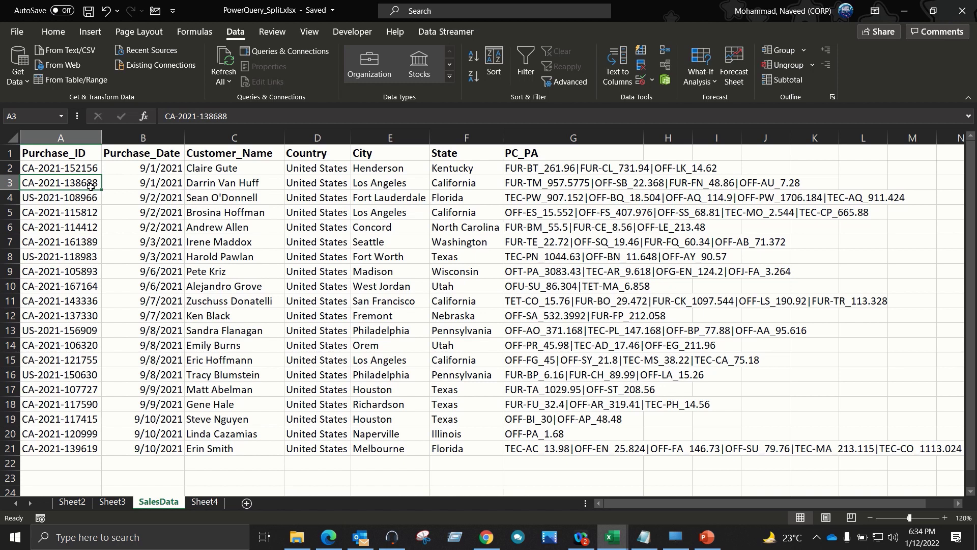
pyautogui.click(74, 138)
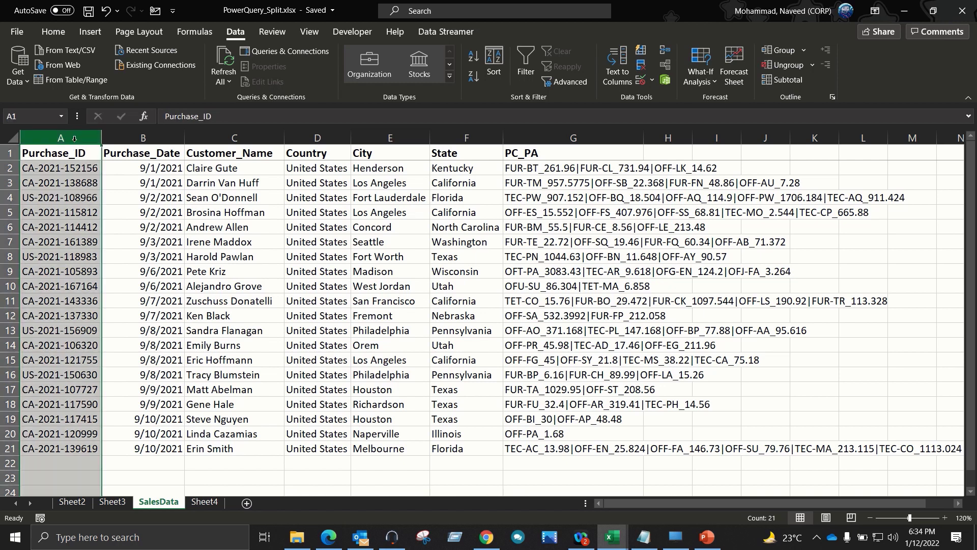
pyautogui.click(143, 133)
pyautogui.moveTo(222, 131); pyautogui.dragTo(440, 128)
pyautogui.click(541, 133)
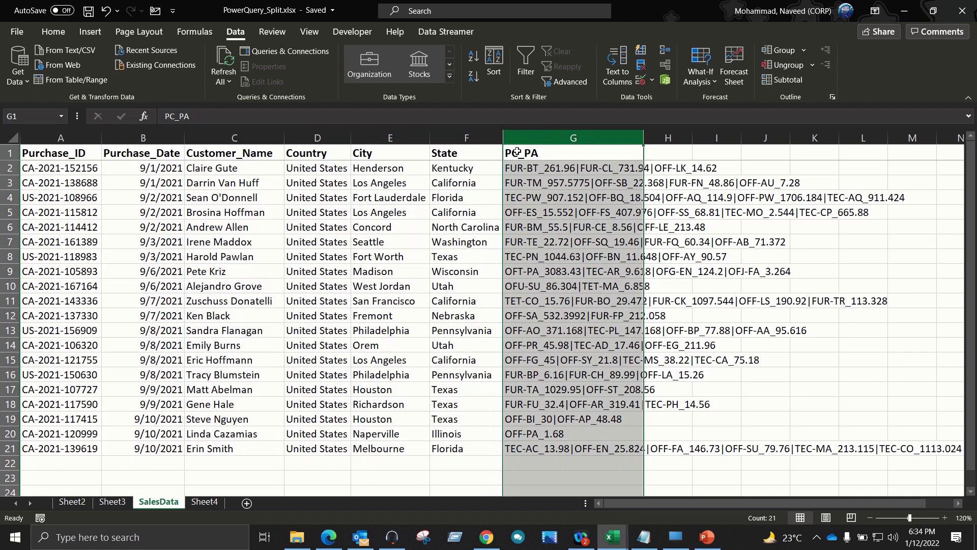
pyautogui.click(215, 196)
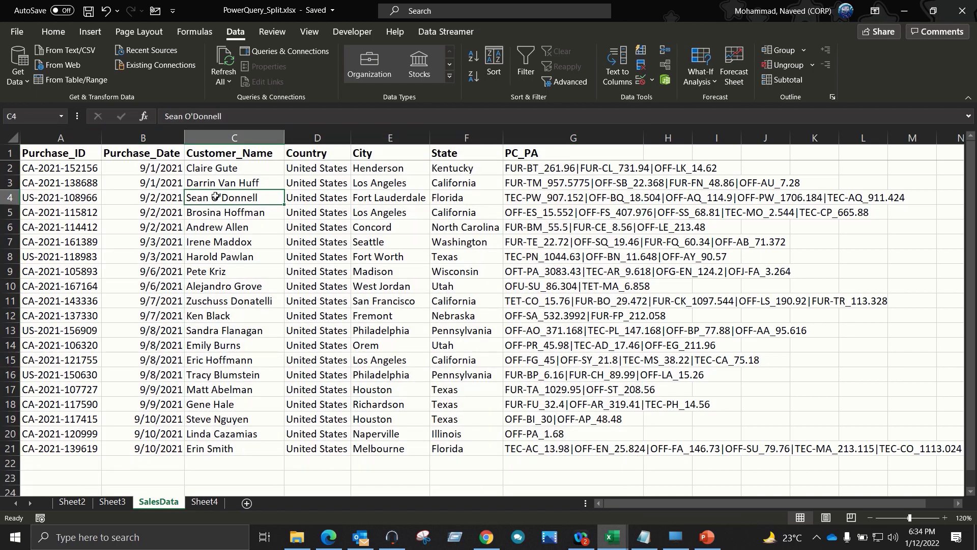
pyautogui.moveTo(153, 155); pyautogui.dragTo(151, 200)
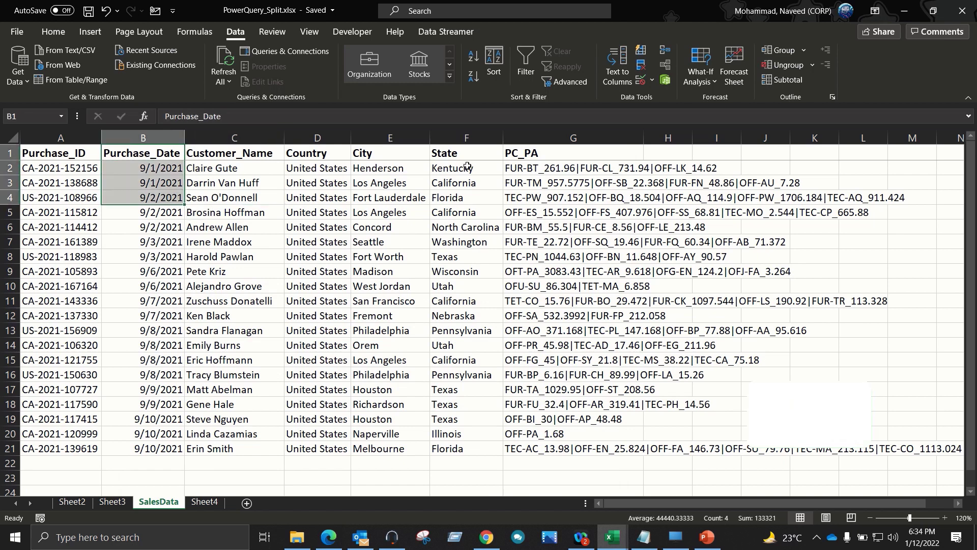
pyautogui.moveTo(524, 154); pyautogui.dragTo(537, 190)
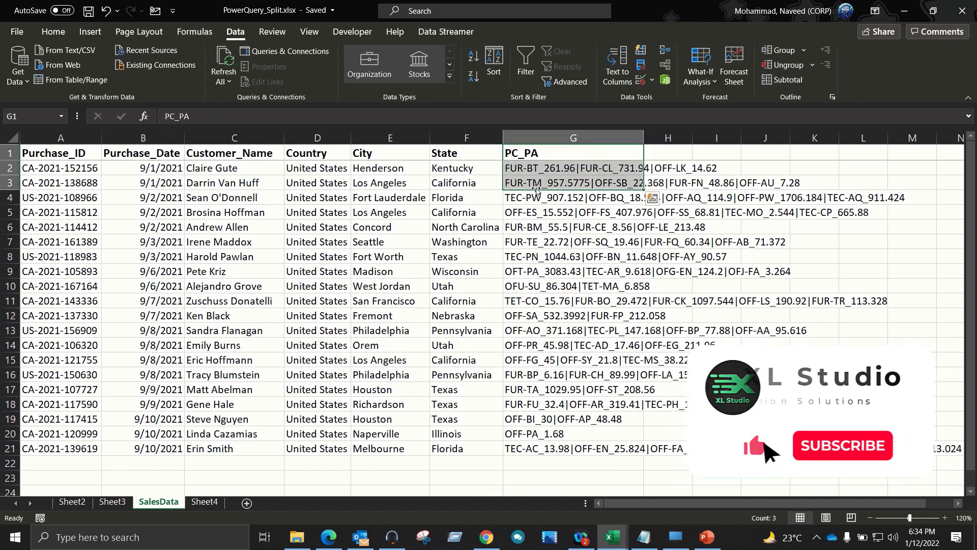
pyautogui.click(463, 197)
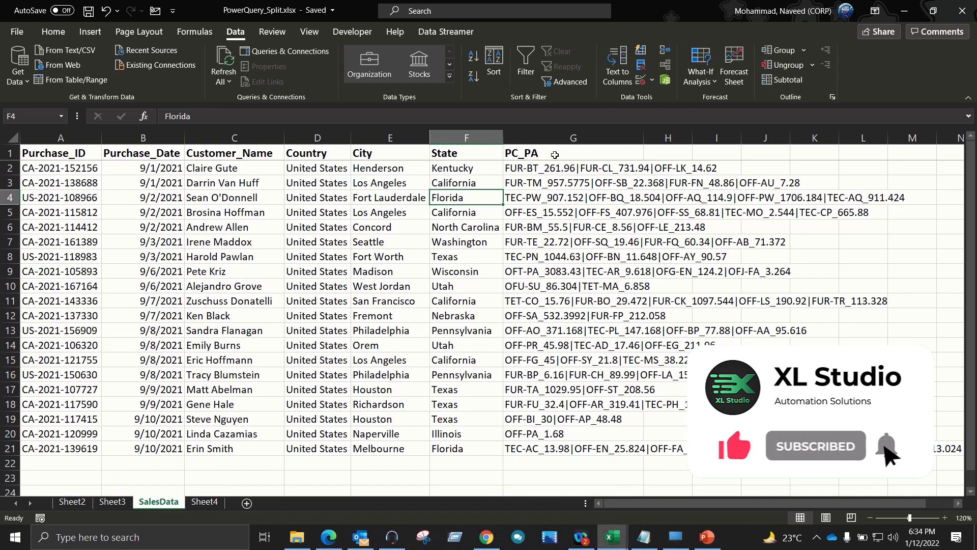
pyautogui.moveTo(555, 154); pyautogui.dragTo(566, 273)
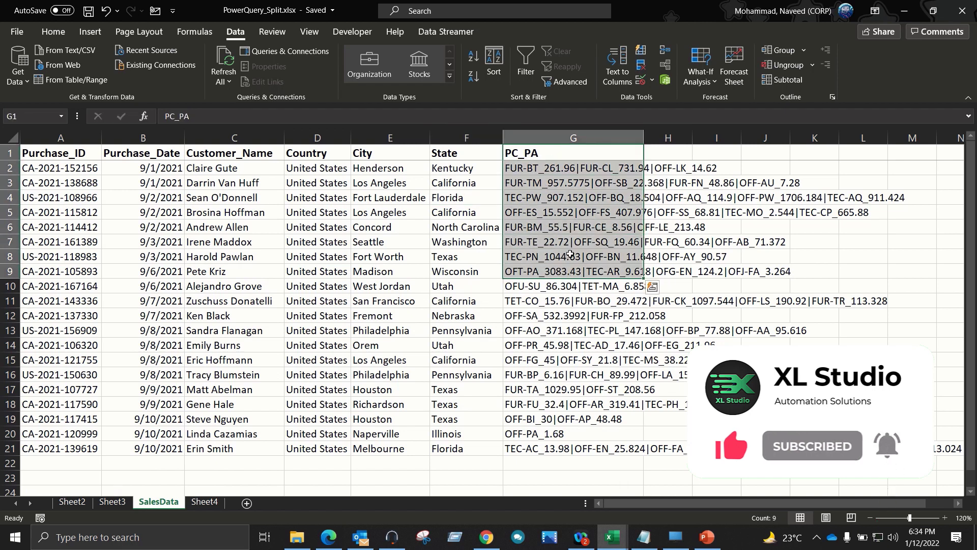
pyautogui.doubleClick(551, 175)
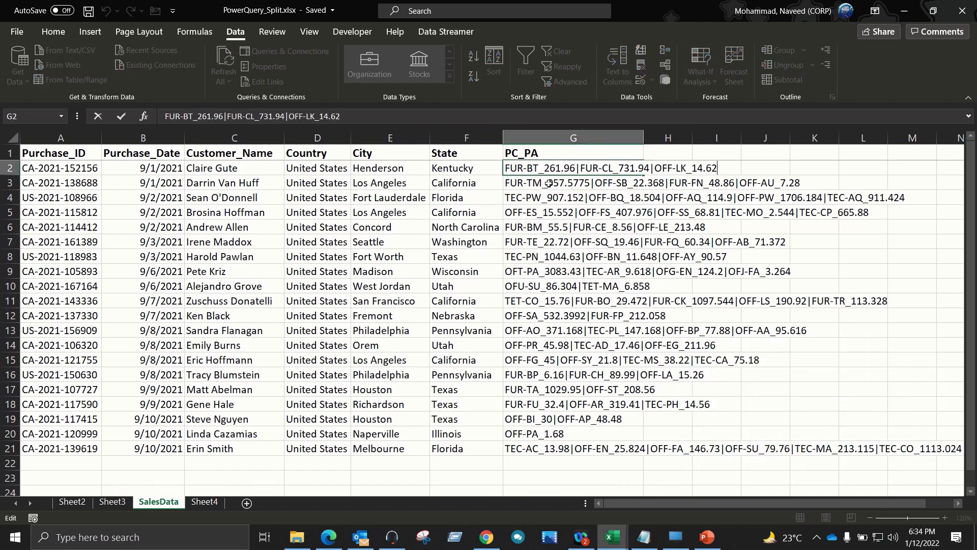
pyautogui.click(577, 169)
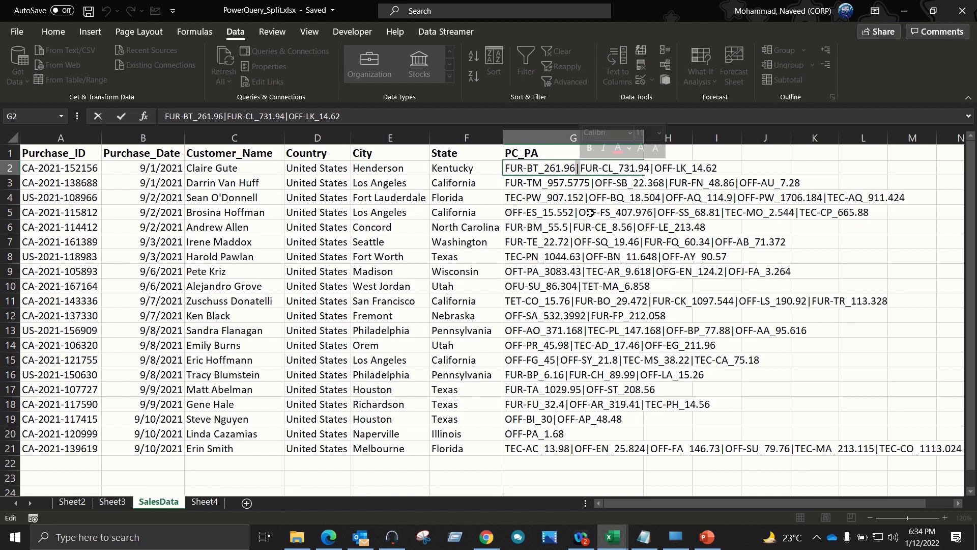
pyautogui.hotkey('shift', 'Right')
pyautogui.hotkey('shift', 'Right')
pyautogui.hotkey('shift', 'Right')
pyautogui.hotkey('shift', 'Right')
pyautogui.hotkey('shift', 'Right')
pyautogui.hotkey('shift', 'Right')
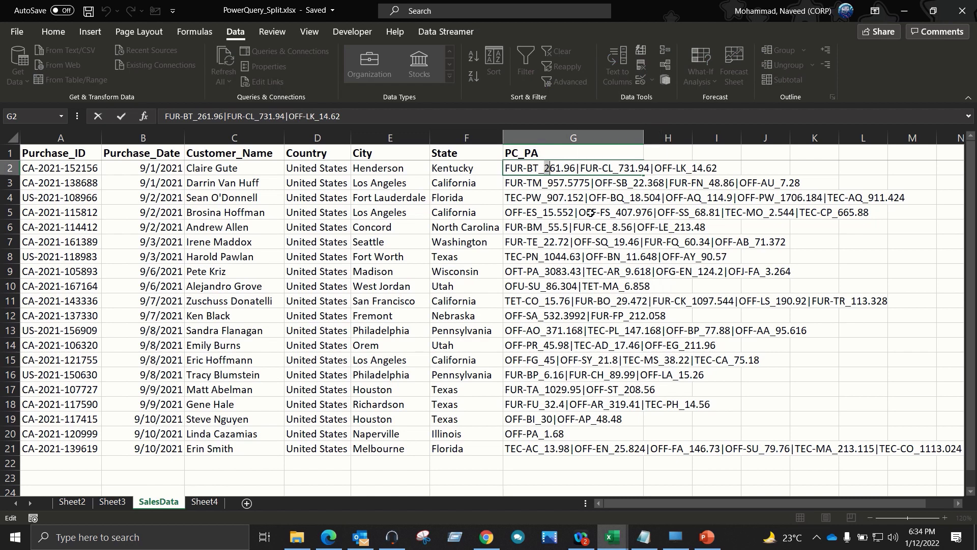
pyautogui.press('Left')
pyautogui.hotkey('shift', 'Left')
pyautogui.press('Escape')
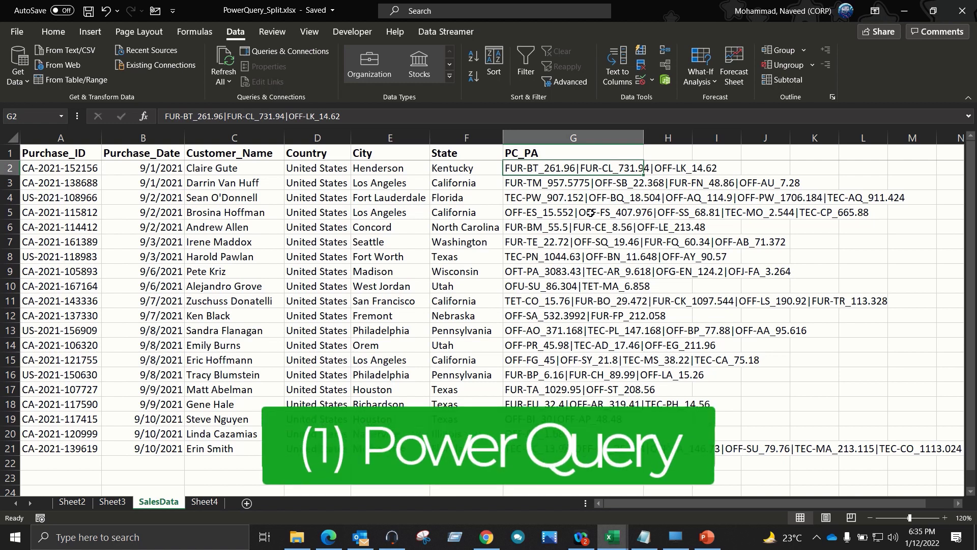
pyautogui.press('Down')
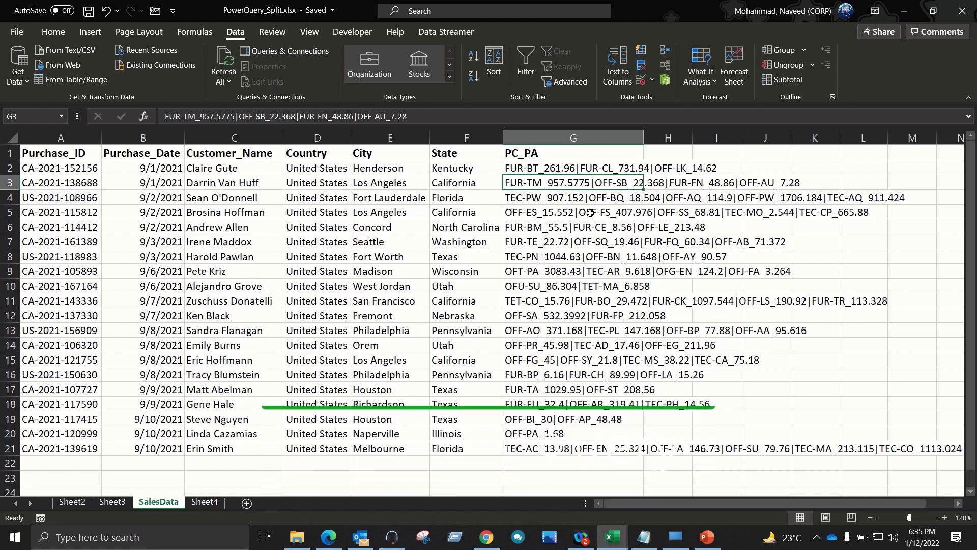
pyautogui.press('Left')
pyautogui.press('Left')
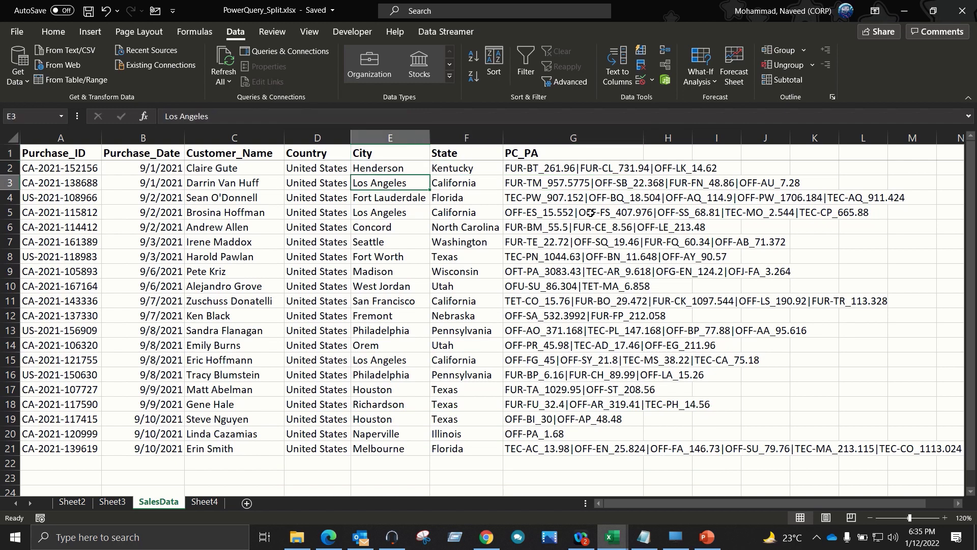
pyautogui.hotkey('ctrl', 'a')
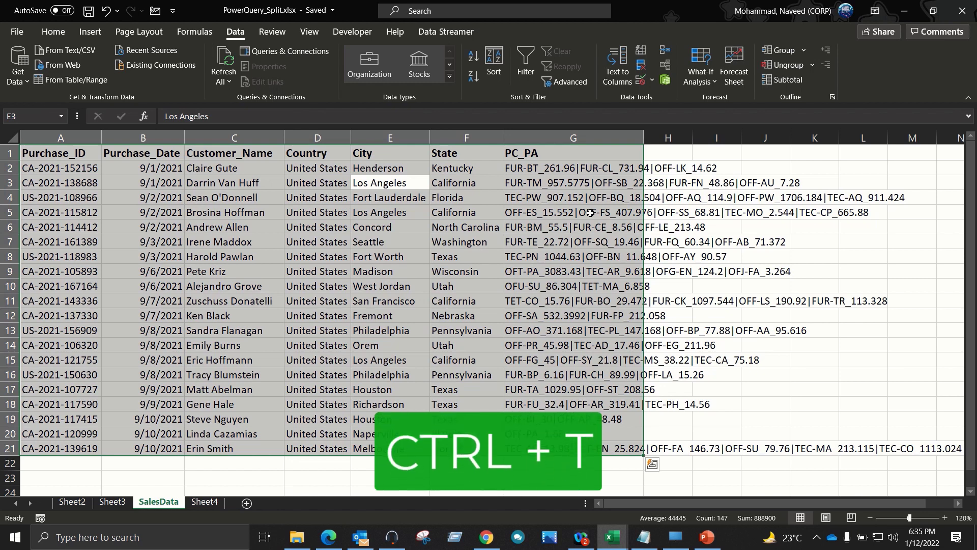
# Step: Convert A1:G21 into a table with headers, then select the PC_PA header and G2
pyautogui.hotkey('ctrl', 't')
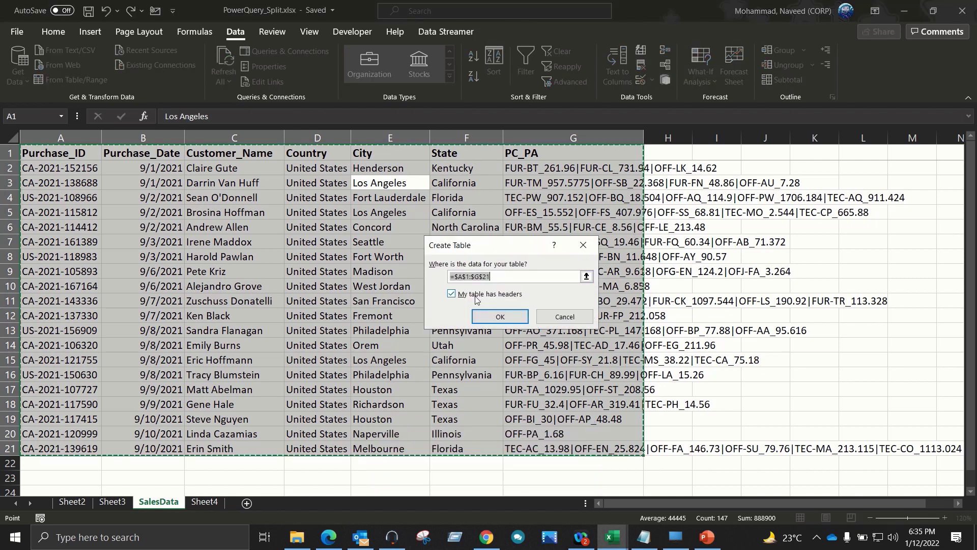
pyautogui.click(498, 319)
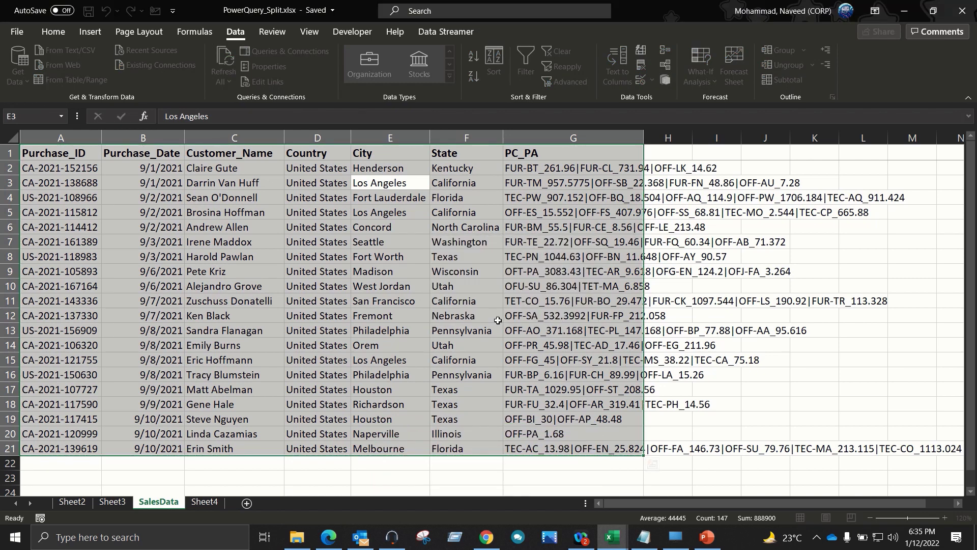
pyautogui.click(560, 169)
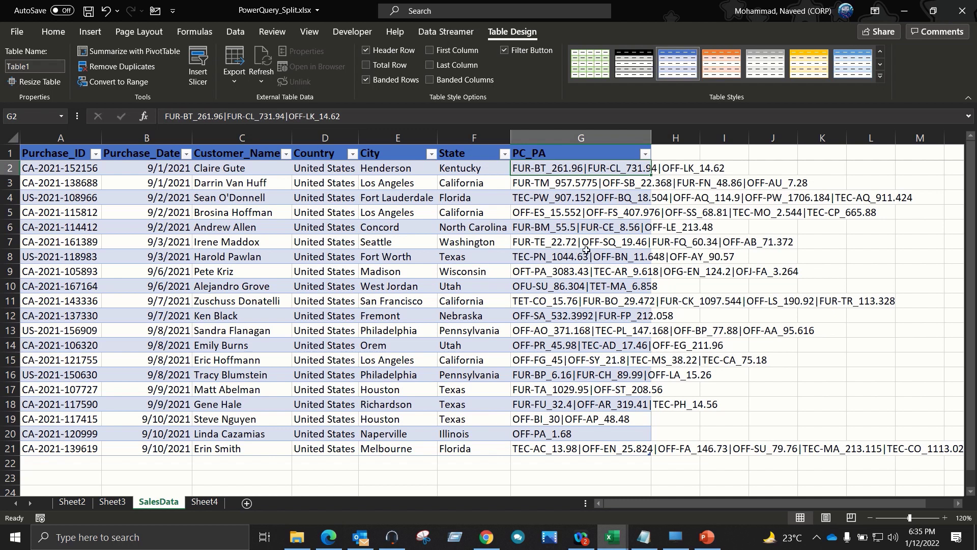
pyautogui.moveTo(584, 151); pyautogui.dragTo(580, 206)
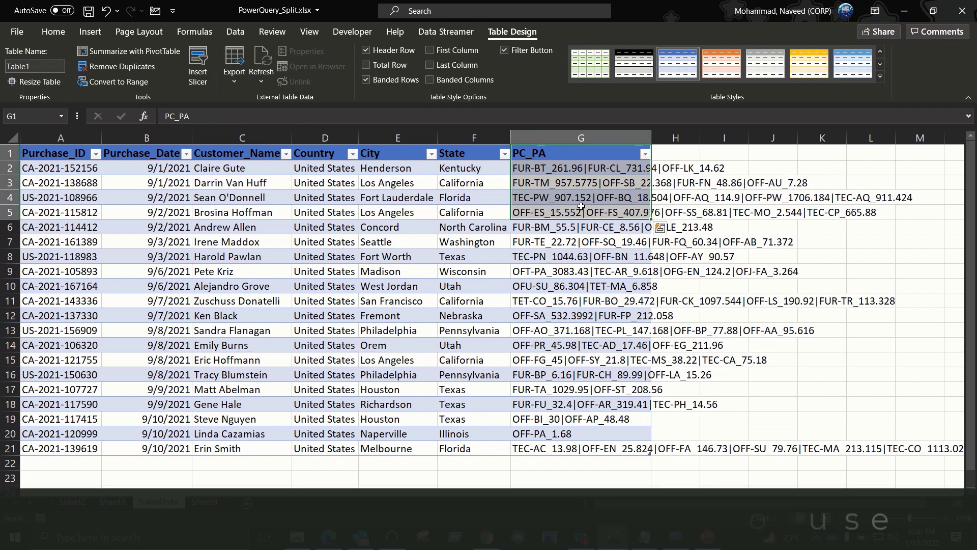
# Step: Inspect G2's text FUR-BT_261.96|FUR-CL_731.94|OFF-LK_14.62 in edit mode without changing it
pyautogui.press('Down')
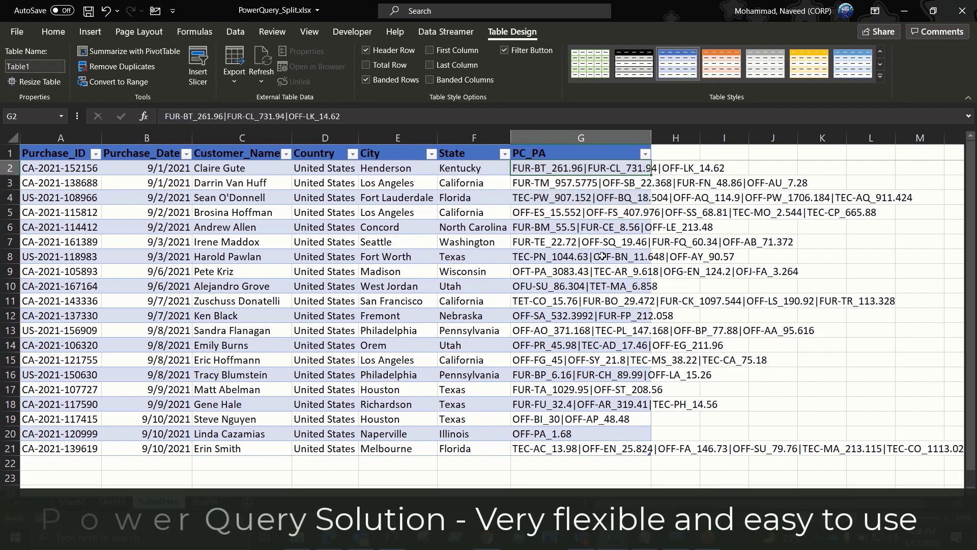
pyautogui.press('F2')
pyautogui.press('Home')
pyautogui.hotkey('shift', 'Right')
pyautogui.hotkey('shift', 'Right')
pyautogui.hotkey('shift', 'Right')
pyautogui.hotkey('shift', 'Right')
pyautogui.hotkey('shift', 'Right')
pyautogui.hotkey('shift', 'Right')
pyautogui.hotkey('shift', 'Right')
pyautogui.hotkey('shift', 'Right')
pyautogui.hotkey('shift', 'Right')
pyautogui.hotkey('shift', 'Right')
pyautogui.hotkey('shift', 'Right')
pyautogui.hotkey('shift', 'Right')
pyautogui.hotkey('shift', 'Right')
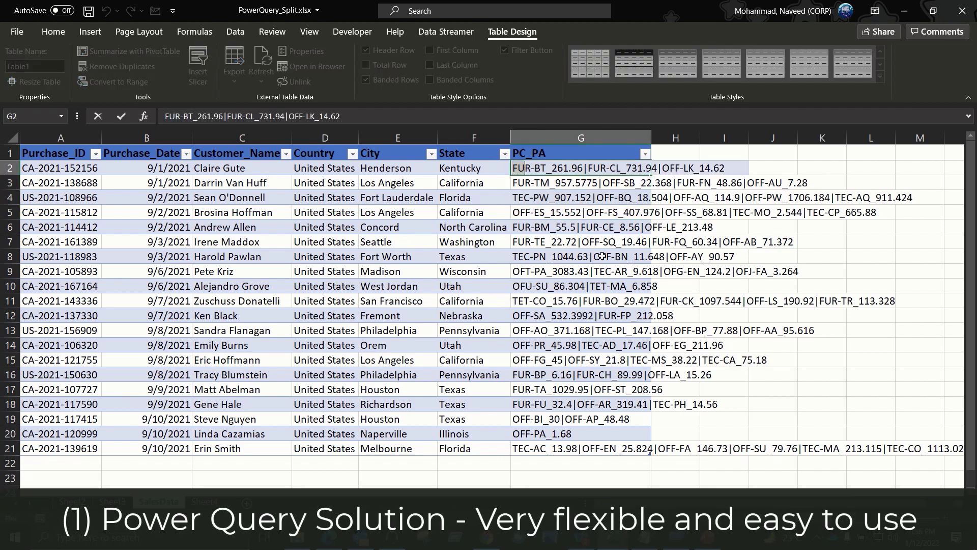
pyautogui.hotkey('shift', 'Right')
pyautogui.hotkey('shift', 'Right')
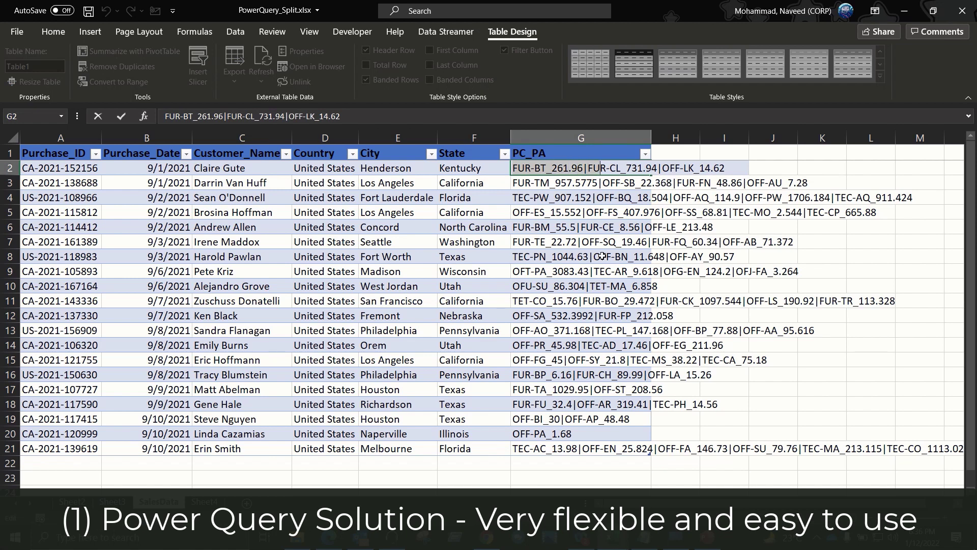
pyautogui.press('Right')
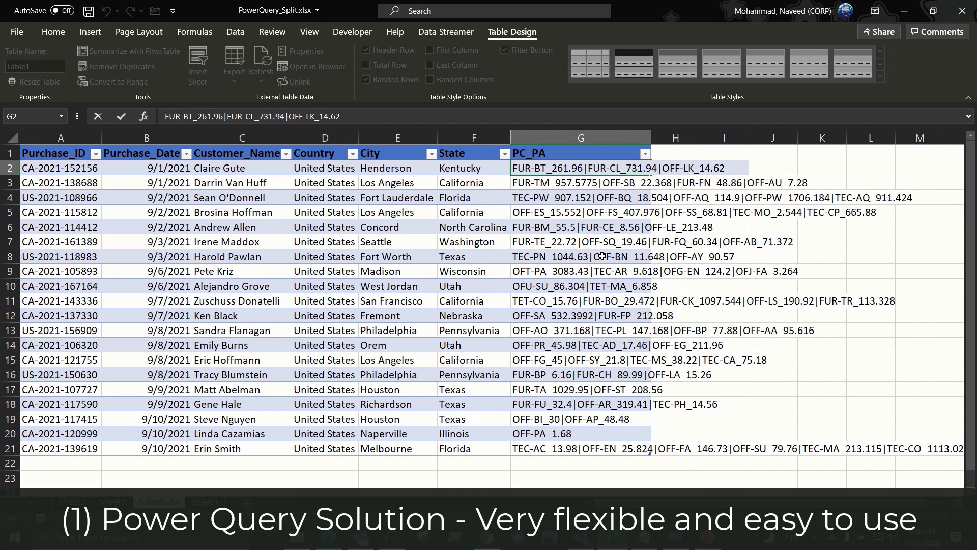
pyautogui.press('Escape')
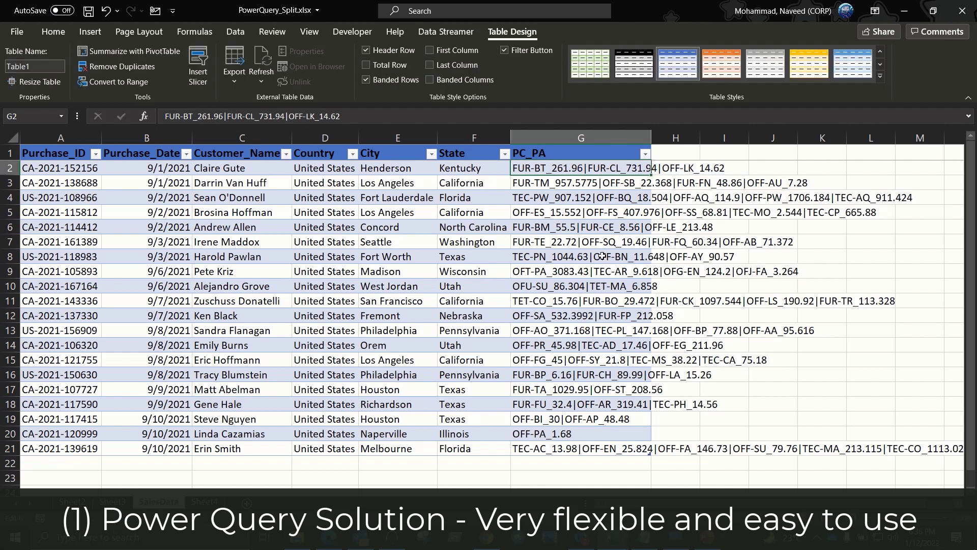
pyautogui.press('F2')
pyautogui.press('Home')
pyautogui.hotkey('shift', 'Right')
pyautogui.hotkey('shift', 'Right')
pyautogui.hotkey('shift', 'Right')
pyautogui.hotkey('shift', 'Right')
pyautogui.hotkey('shift', 'Right')
pyautogui.hotkey('shift', 'Right')
pyautogui.hotkey('shift', 'Right')
pyautogui.hotkey('shift', 'Right')
pyautogui.hotkey('shift', 'Right')
pyautogui.hotkey('shift', 'Right')
pyautogui.hotkey('shift', 'Right')
pyautogui.hotkey('shift', 'Right')
pyautogui.hotkey('shift', 'Right')
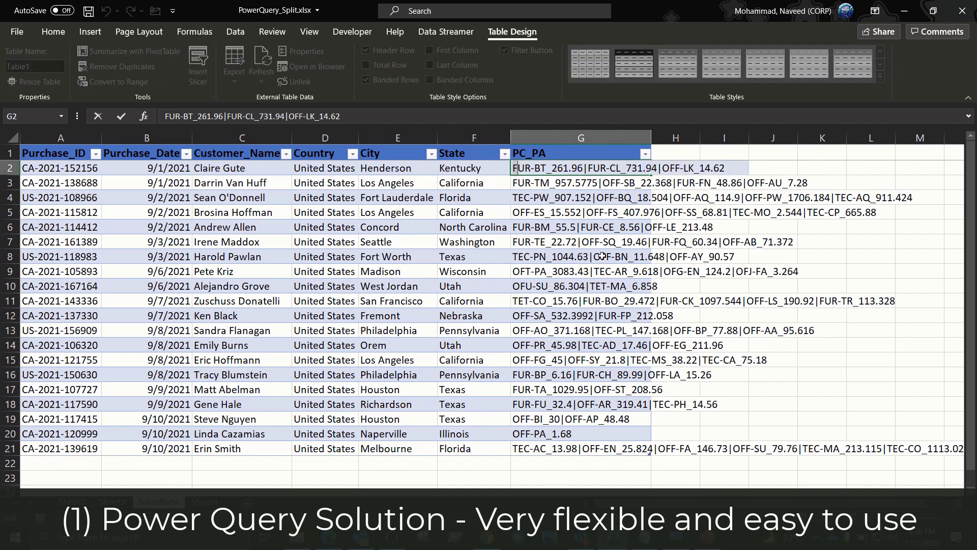
pyautogui.press('End')
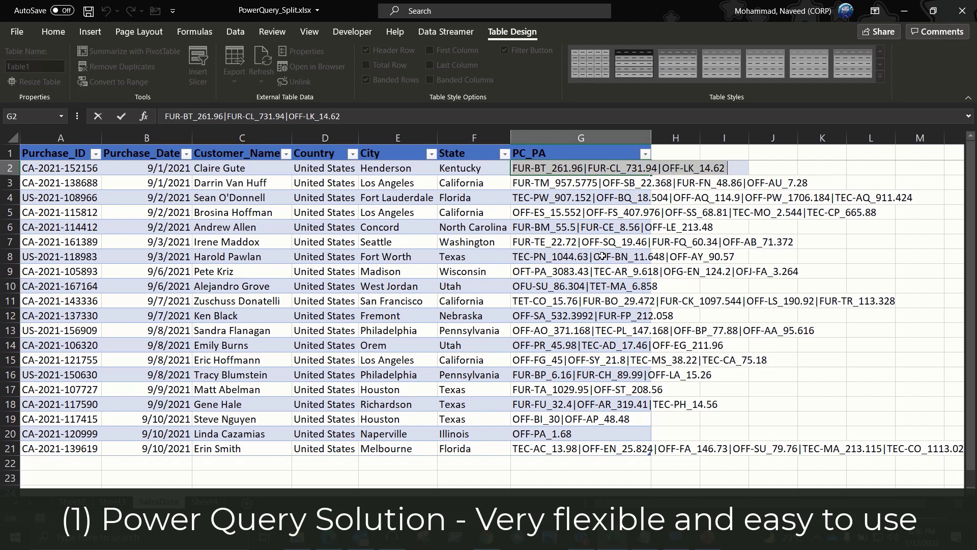
pyautogui.press('Escape')
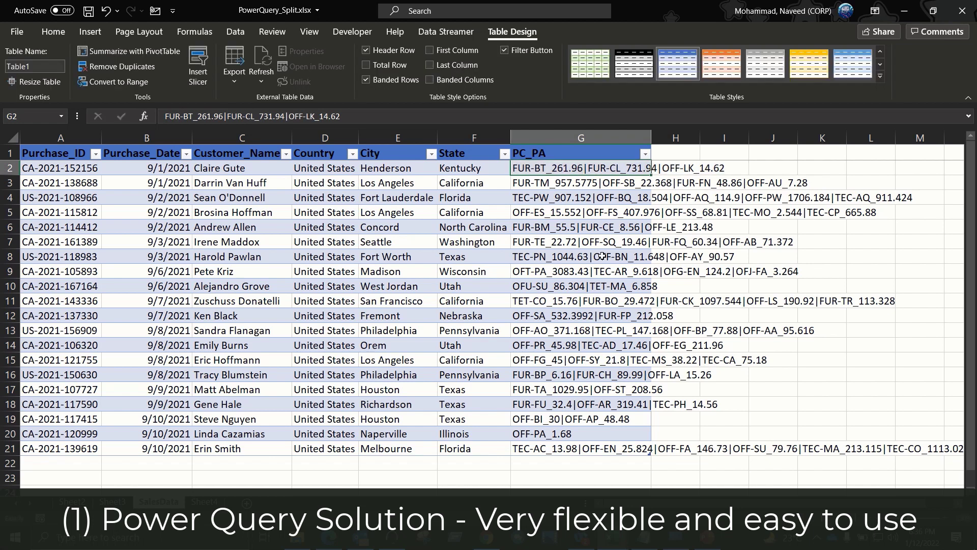
pyautogui.press('Right')
pyautogui.press('Right')
pyautogui.press('Right')
pyautogui.press('Right')
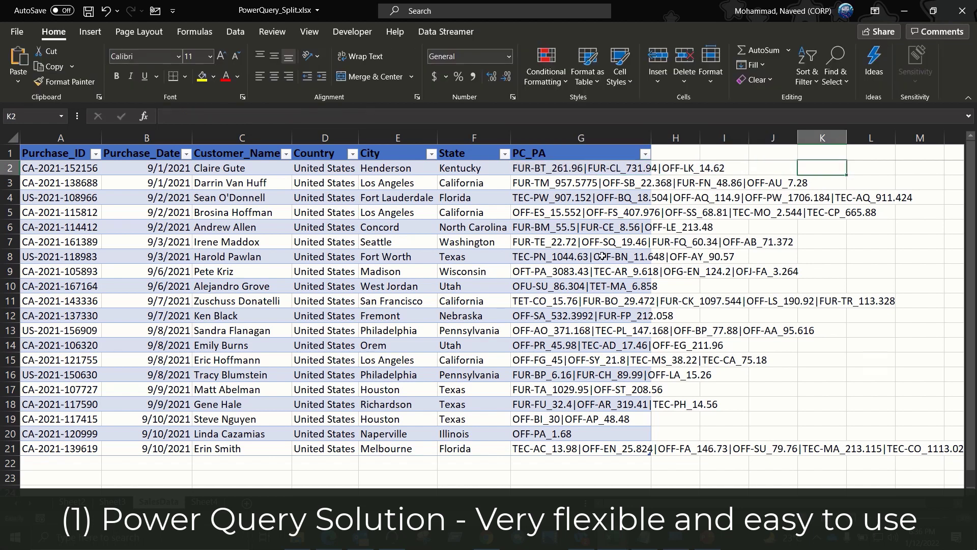
# Step: Paste G2's PC_PA text into K2 and move the FUR-CL_731.94 item into K3
pyautogui.press('F2')
pyautogui.write('FUR-BT_261.96|FUR-CL_731.94|OFF-LK_14.62')
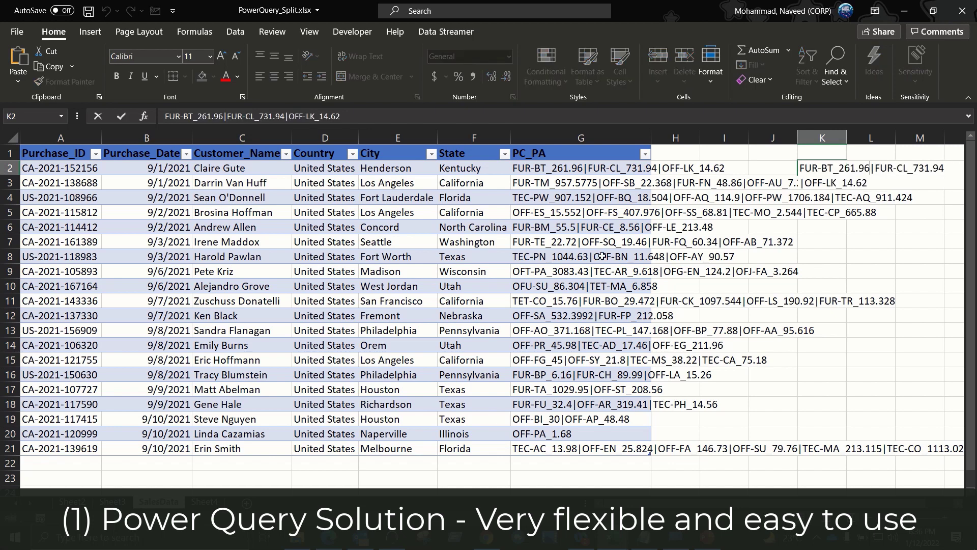
pyautogui.hotkey('ctrl', 'shift', 'Left')
pyautogui.hotkey('ctrl', 'c')
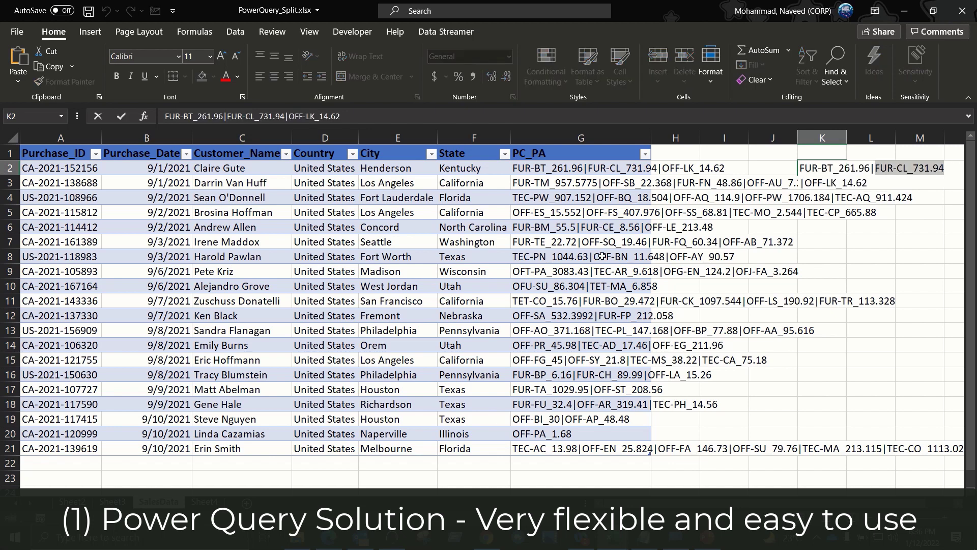
pyautogui.press('BackSpace')
pyautogui.press('BackSpace')
pyautogui.press('Return')
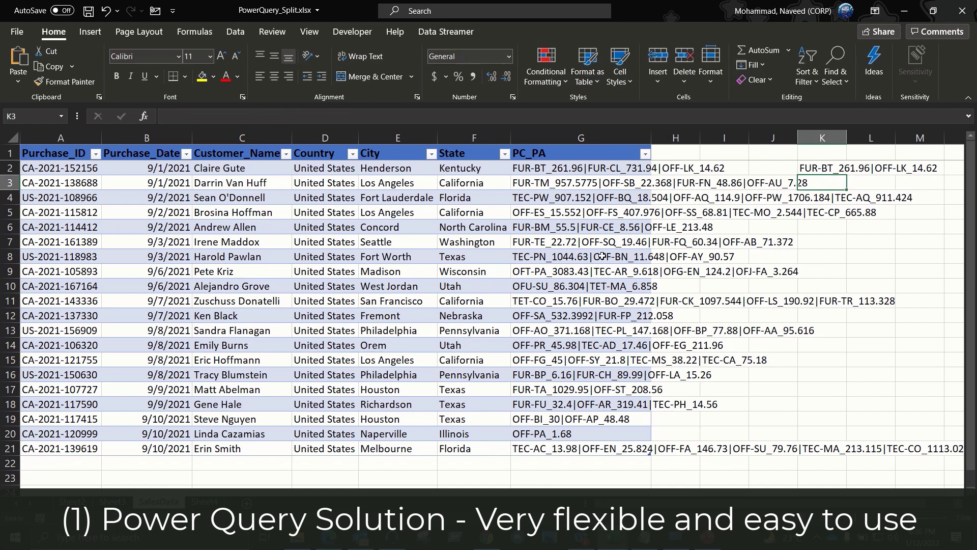
pyautogui.hotkey('ctrl', 'v')
pyautogui.press('Up')
# Step: Trim K2 to FUR-BT_261.96 and enter OFF-LK_14.62 in K4
pyautogui.press('F2')
pyautogui.hotkey('shift', 'Left')
pyautogui.hotkey('shift', 'Left')
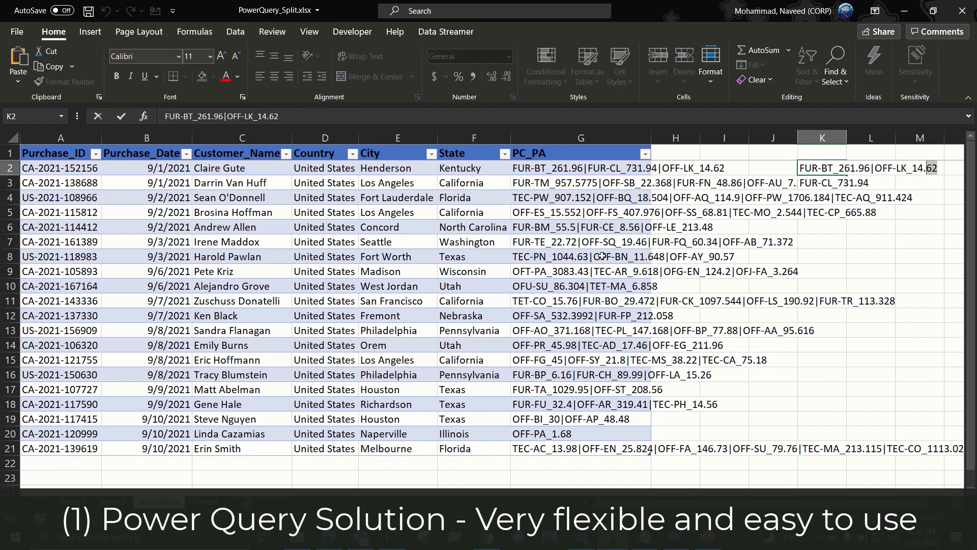
pyautogui.hotkey('shift', 'Left')
pyautogui.hotkey('shift', 'Left')
pyautogui.hotkey('shift', 'Left')
pyautogui.hotkey('shift', 'Left')
pyautogui.hotkey('shift', 'Left')
pyautogui.hotkey('shift', 'Left')
pyautogui.hotkey('shift', 'Left')
pyautogui.hotkey('shift', 'Left')
pyautogui.hotkey('shift', 'Left')
pyautogui.hotkey('shift', 'Left')
pyautogui.press('BackSpace')
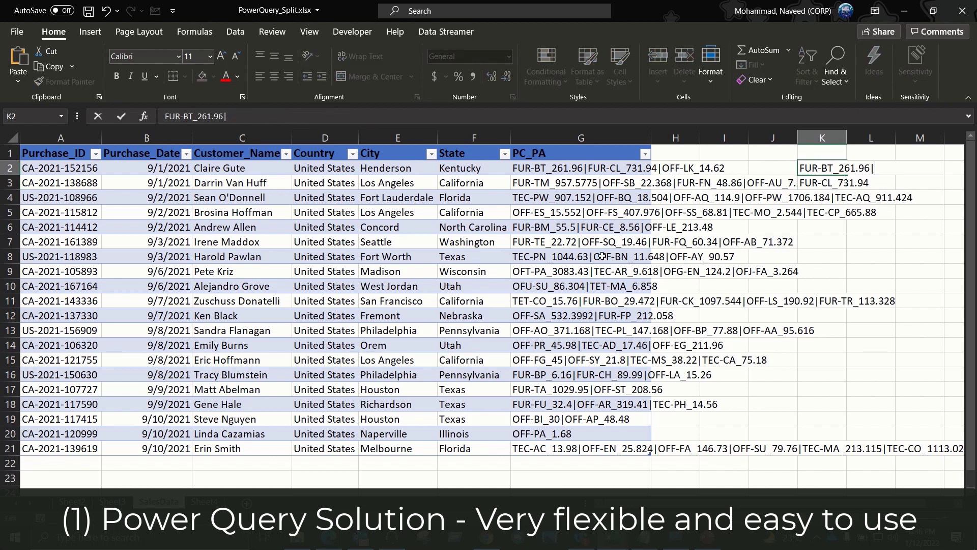
pyautogui.press('BackSpace')
pyautogui.press('BackSpace')
pyautogui.write('6')
pyautogui.press('Return')
pyautogui.press('Return')
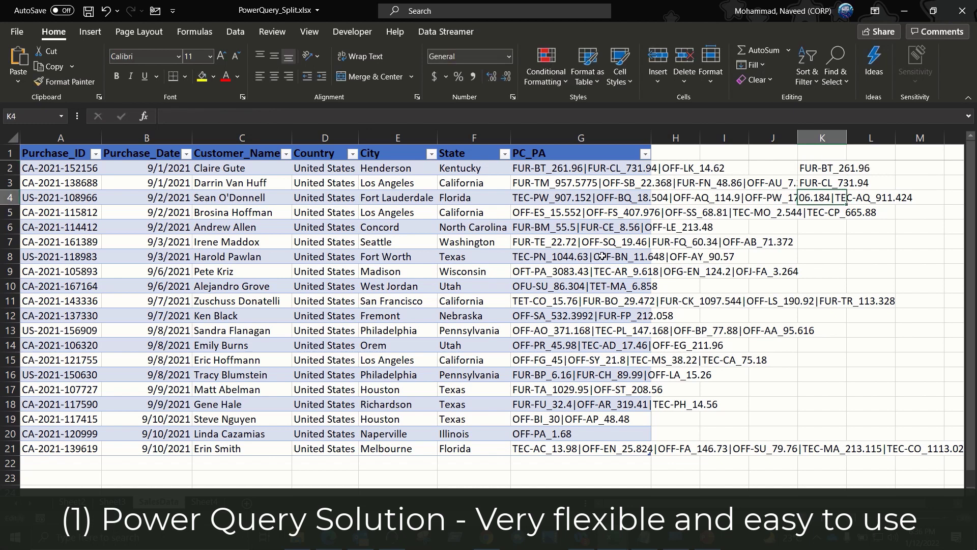
pyautogui.write('OFF-LK_14.62')
pyautogui.press('Return')
# Step: Put the price 261.96 from K2's item into L2
pyautogui.press('Up')
pyautogui.press('Up')
pyautogui.press('Up')
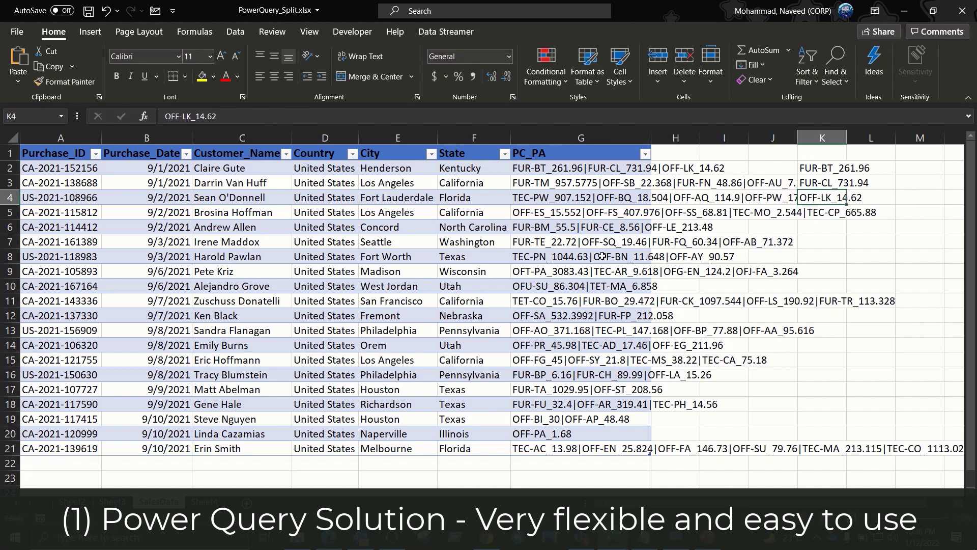
pyautogui.hotkey('shift', 'Down')
pyautogui.hotkey('shift', 'Down')
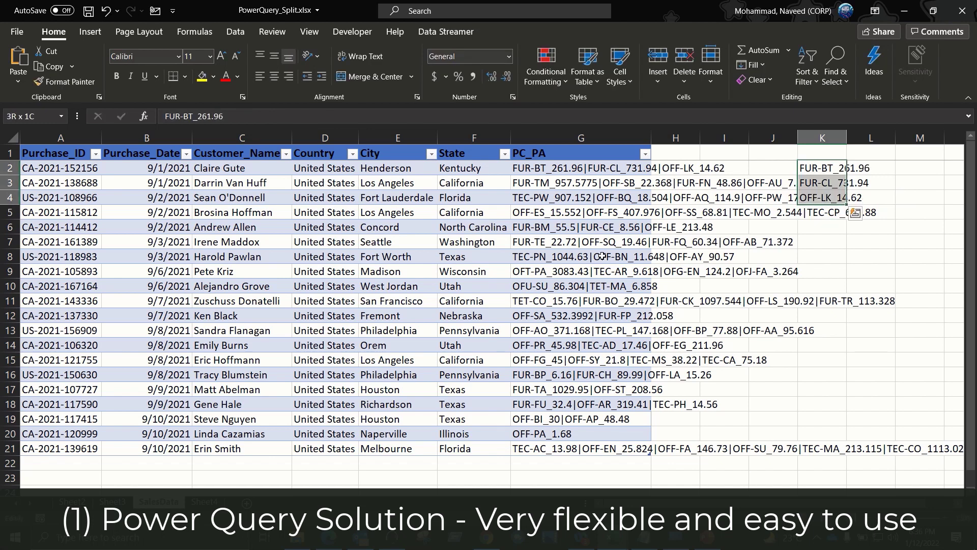
pyautogui.press('Down')
pyautogui.press('Up')
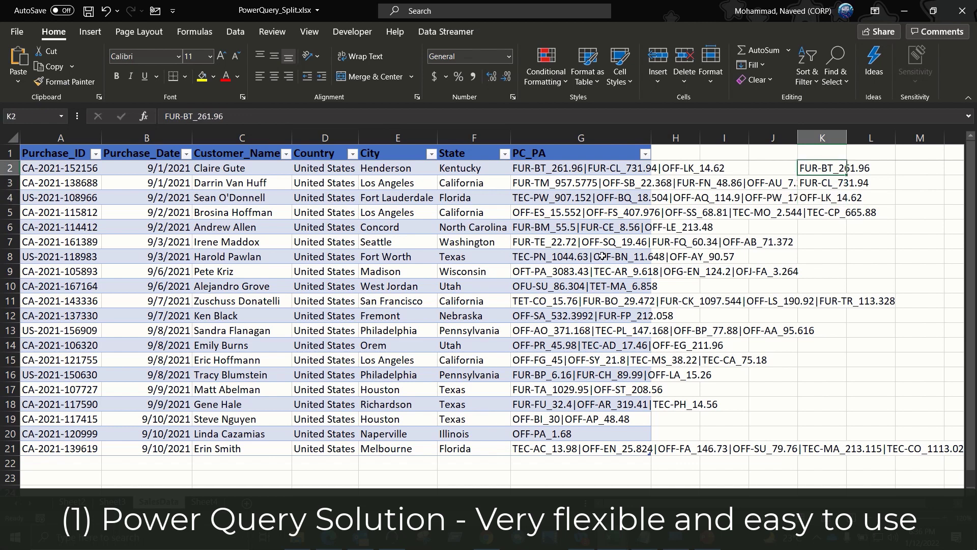
pyautogui.press('F2')
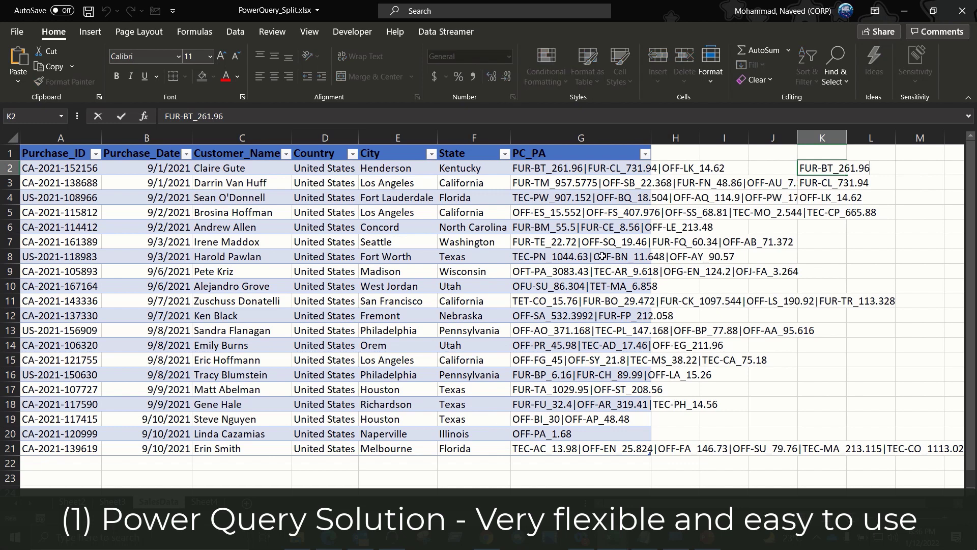
pyautogui.hotkey('shift', 'Left')
pyautogui.hotkey('shift', 'Left')
pyautogui.hotkey('shift', 'Left')
pyautogui.hotkey('shift', 'Left')
pyautogui.hotkey('shift', 'Left')
pyautogui.hotkey('shift', 'Left')
pyautogui.hotkey('ctrl', 'c')
pyautogui.press('Tab')
pyautogui.hotkey('ctrl', 'v')
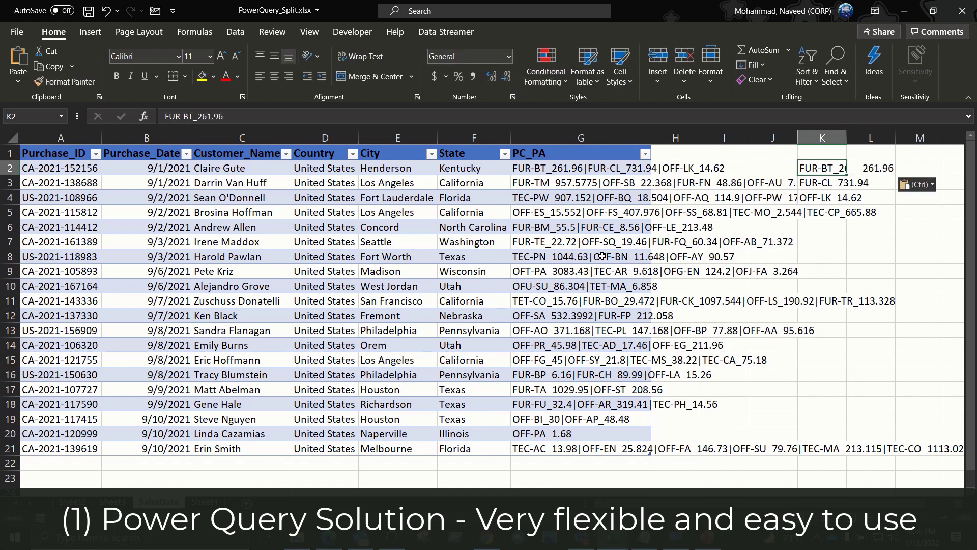
# Step: Select the trial cells in K2:L6 and undo their values
pyautogui.hotkey('ctrl', 'space')
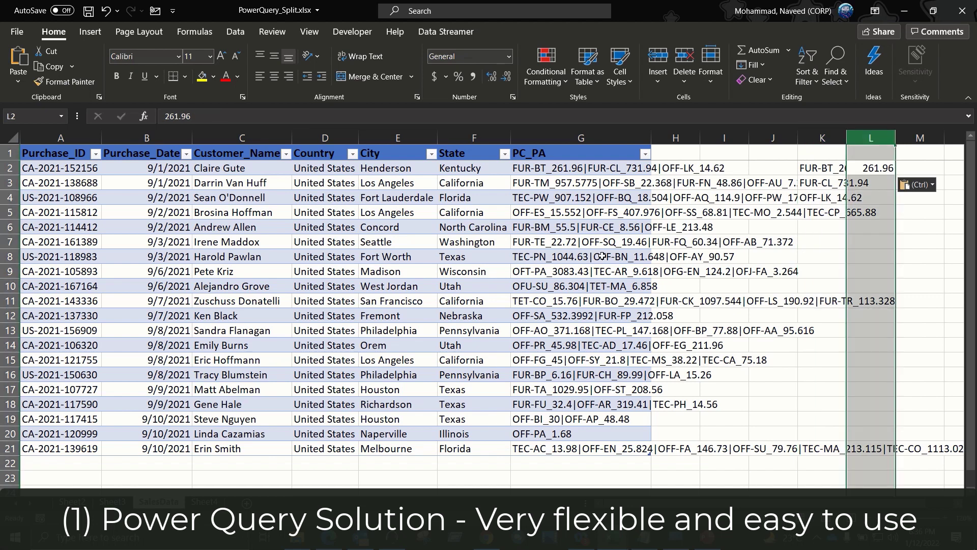
pyautogui.press('Left')
pyautogui.hotkey('shift', 'Right')
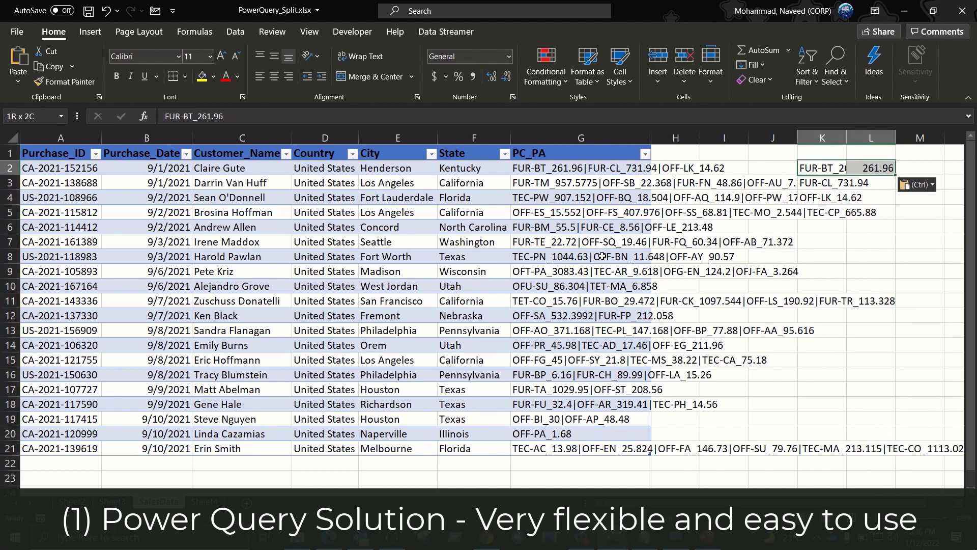
pyautogui.hotkey('shift', 'Down')
pyautogui.hotkey('shift', 'Down')
pyautogui.hotkey('shift', 'Down')
pyautogui.hotkey('shift', 'Down')
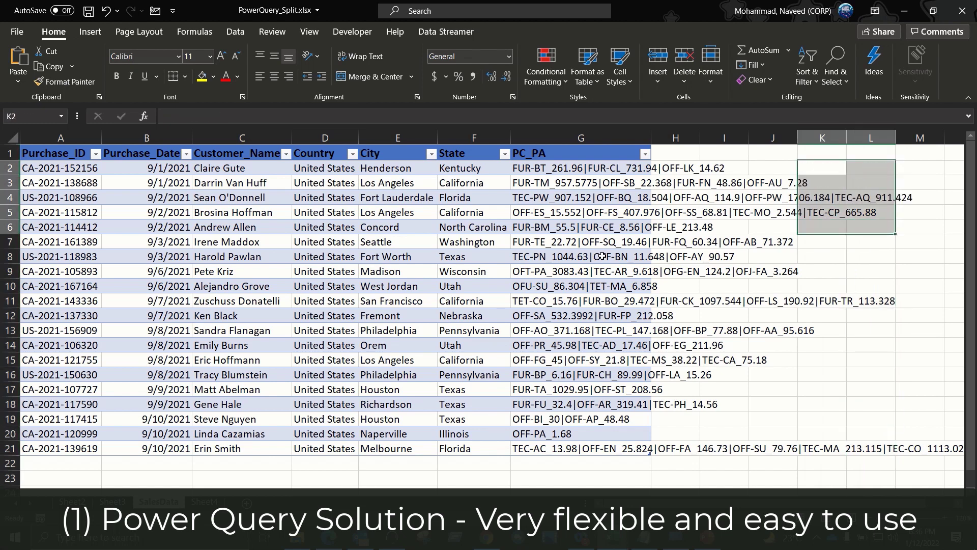
pyautogui.hotkey('ctrl', 'z')
pyautogui.hotkey('ctrl', 'z')
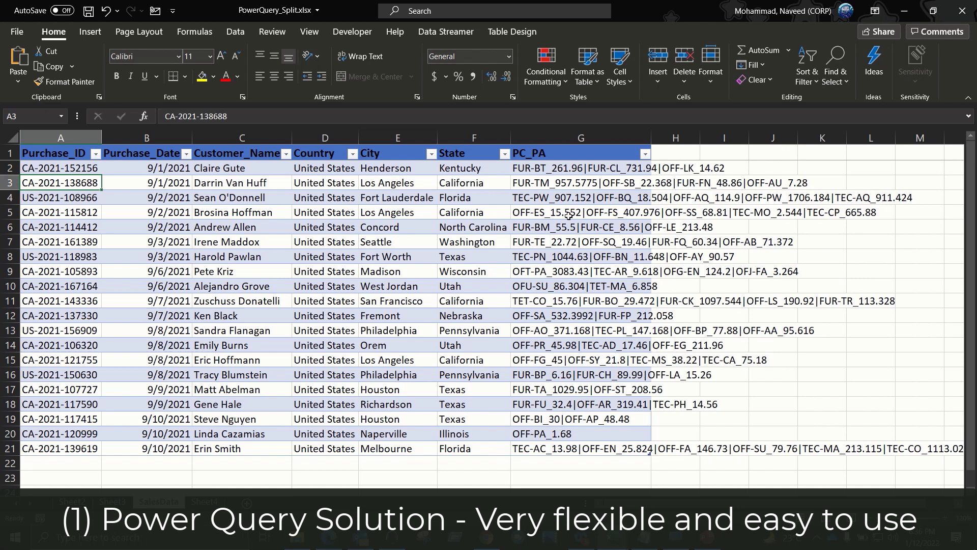
pyautogui.click(241, 229)
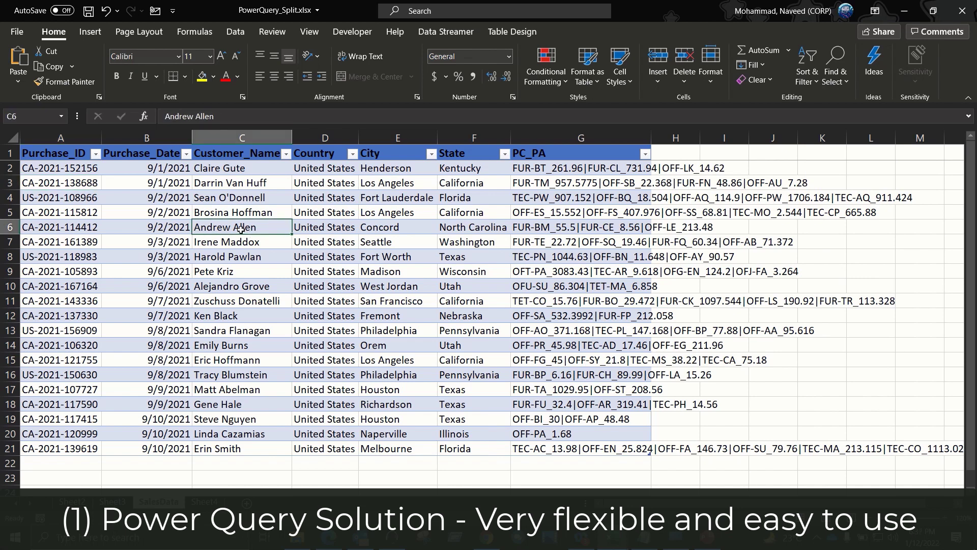
# Step: Load the sales table via Data > From Table/Range and rename the query TblSalesData
pyautogui.click(236, 36)
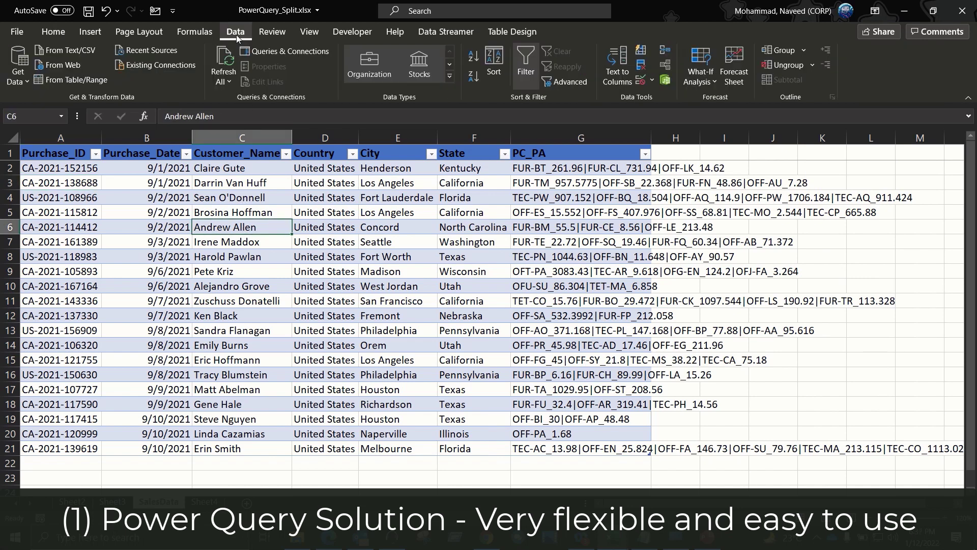
pyautogui.click(65, 80)
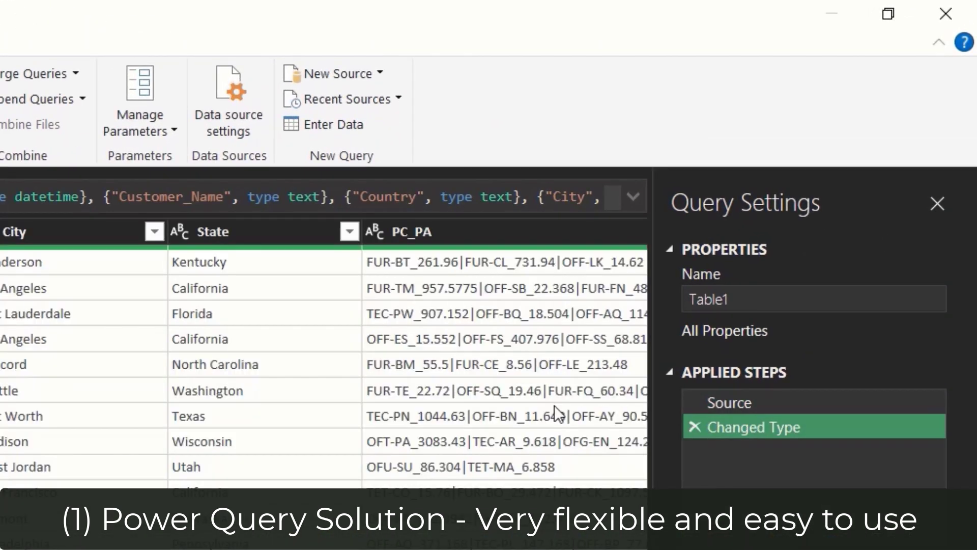
pyautogui.doubleClick(723, 300)
pyautogui.write('TblSales')
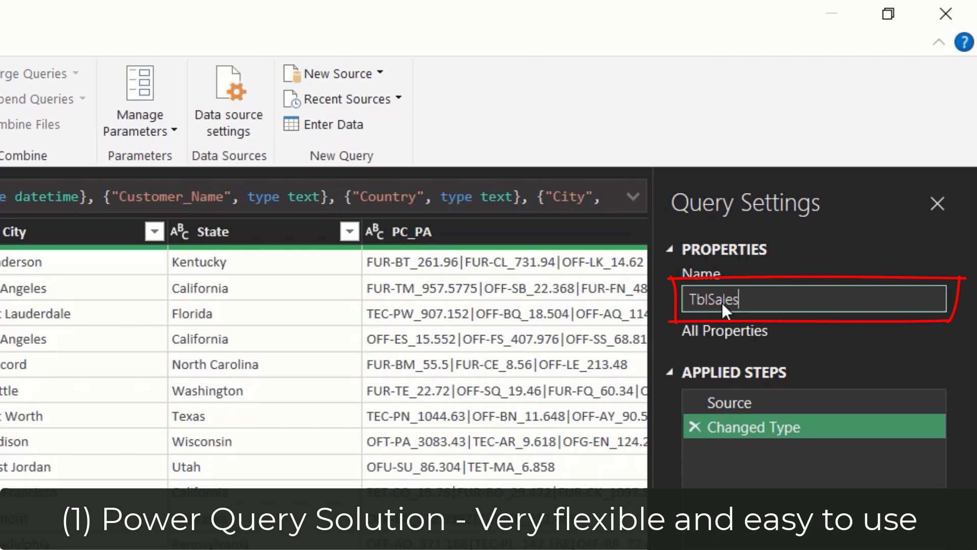
pyautogui.write('Data')
pyautogui.press('Return')
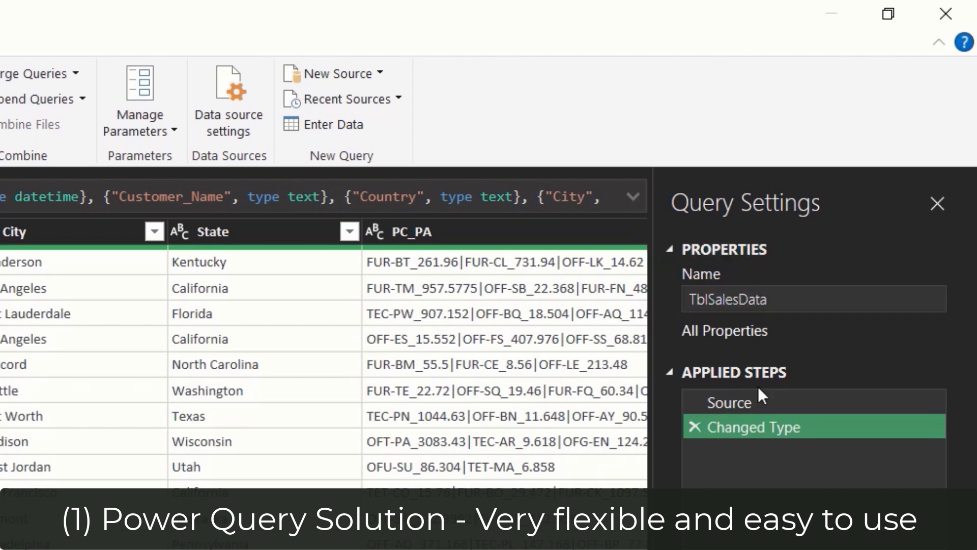
# Step: Delete the Changed Type step and Purchase_ID column, then choose PC_PA for splitting
pyautogui.click(692, 429)
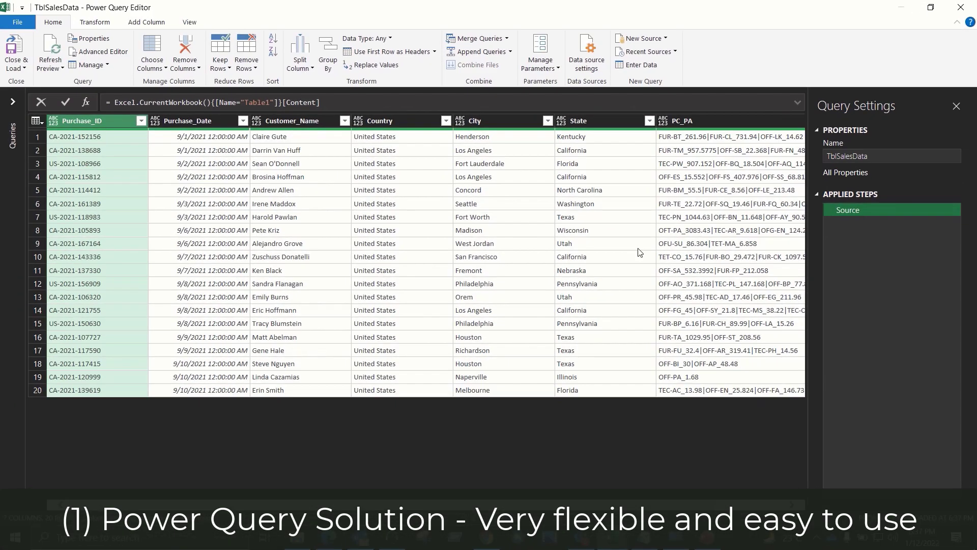
pyautogui.press('Delete')
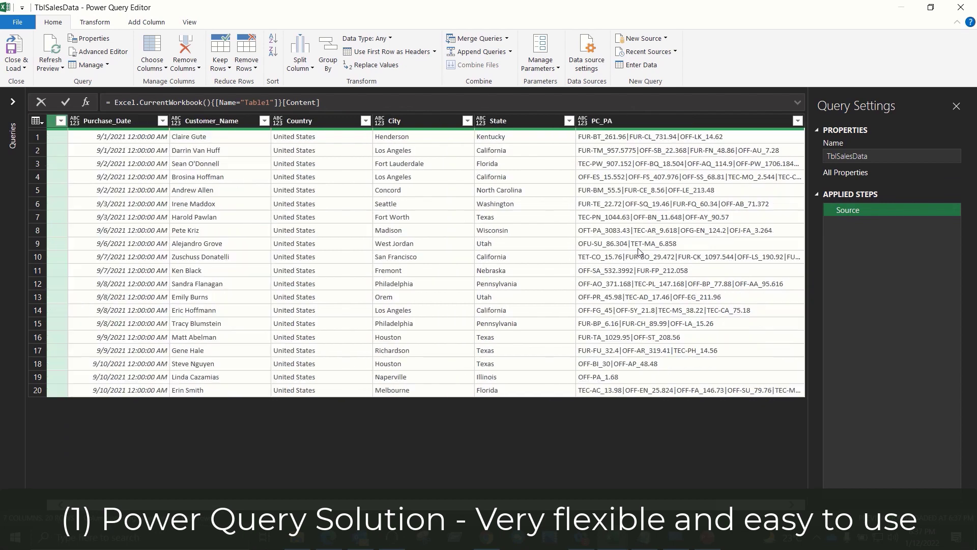
pyautogui.click(660, 123)
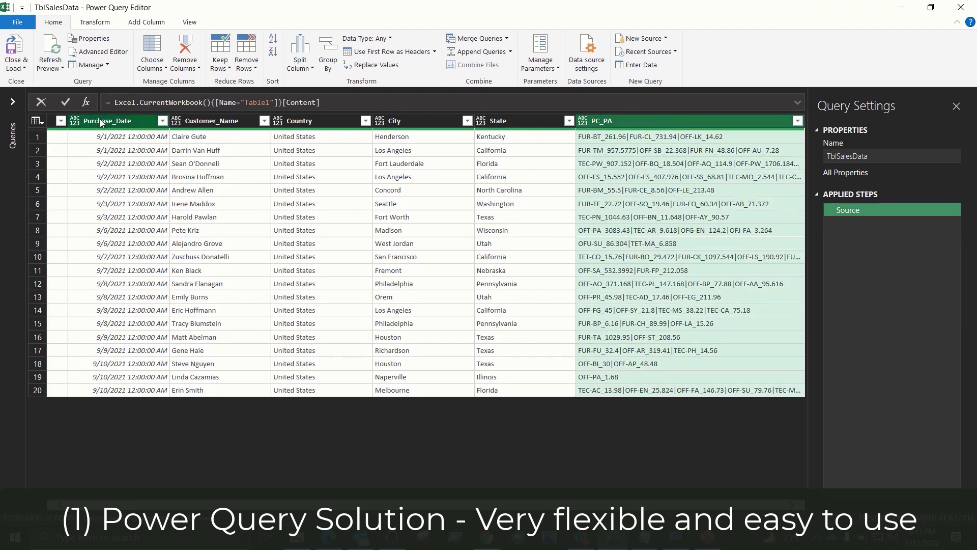
pyautogui.click(97, 23)
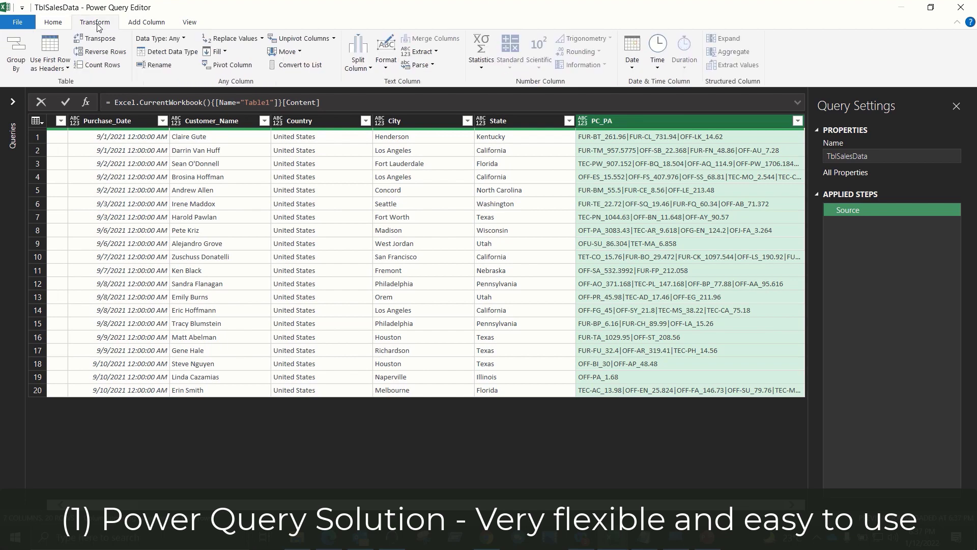
pyautogui.click(369, 69)
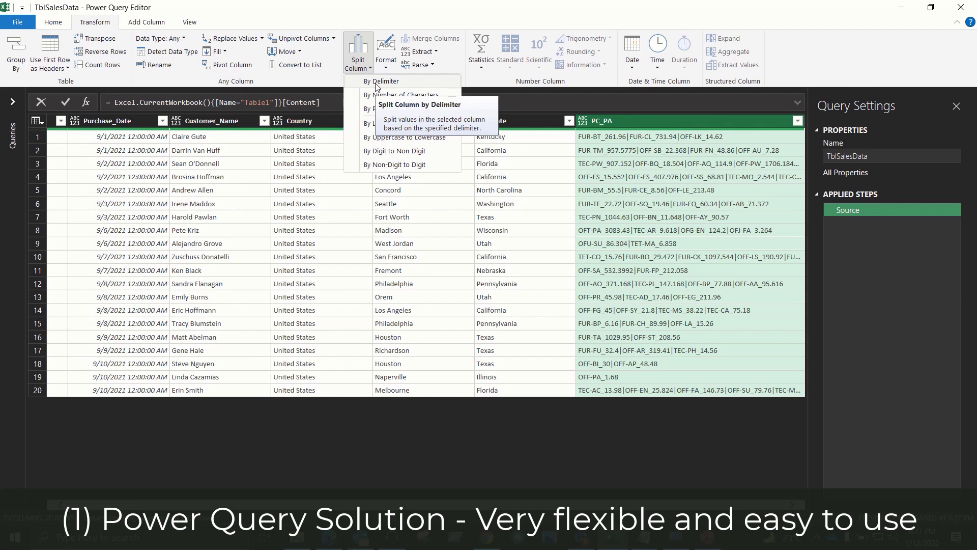
# Step: Split PC_PA by the custom delimiter | into rows instead of columns
pyautogui.click(378, 82)
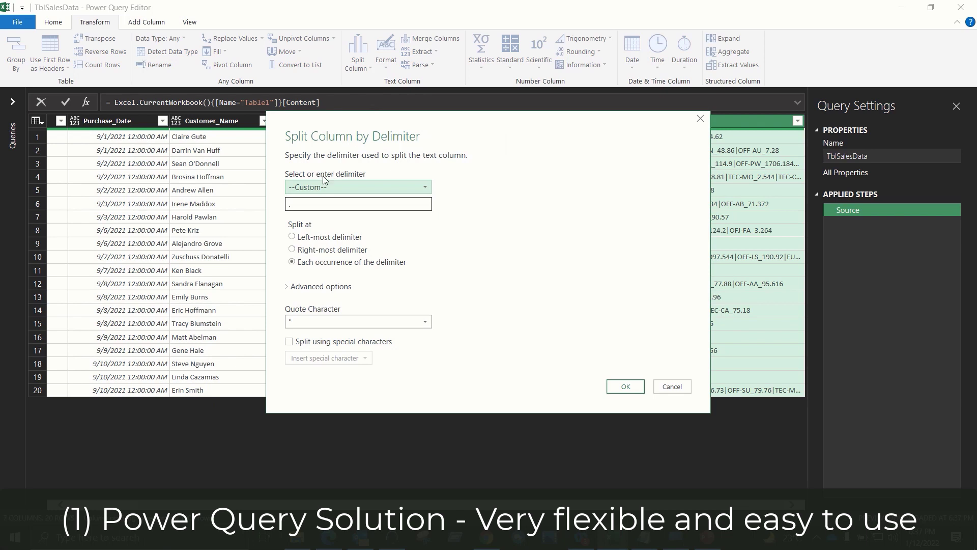
pyautogui.click(346, 189)
pyautogui.click(346, 189)
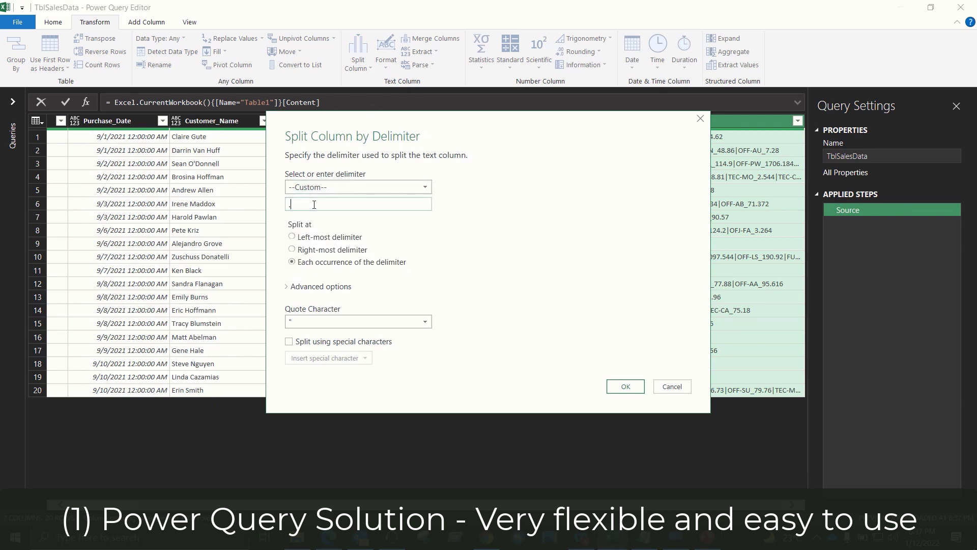
pyautogui.write('|')
pyautogui.click(287, 288)
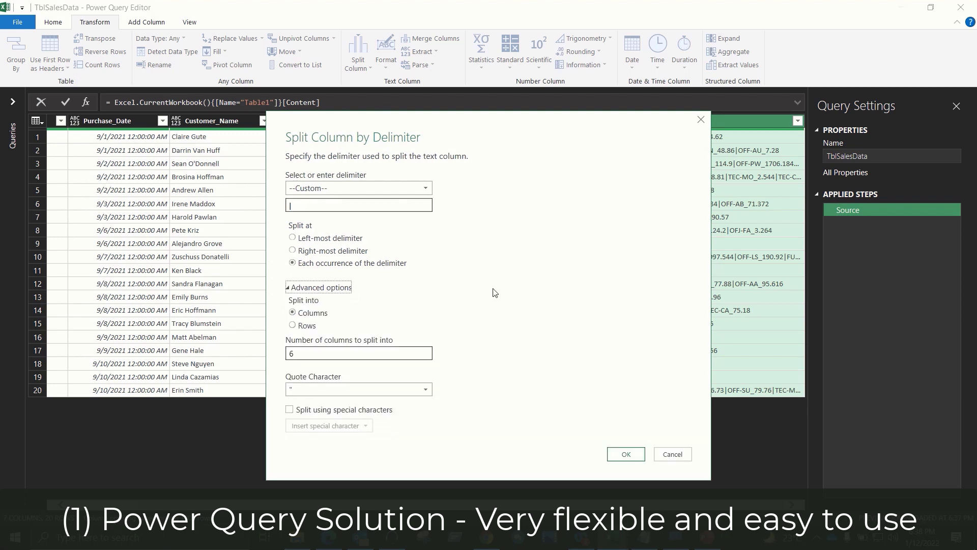
pyautogui.click(295, 328)
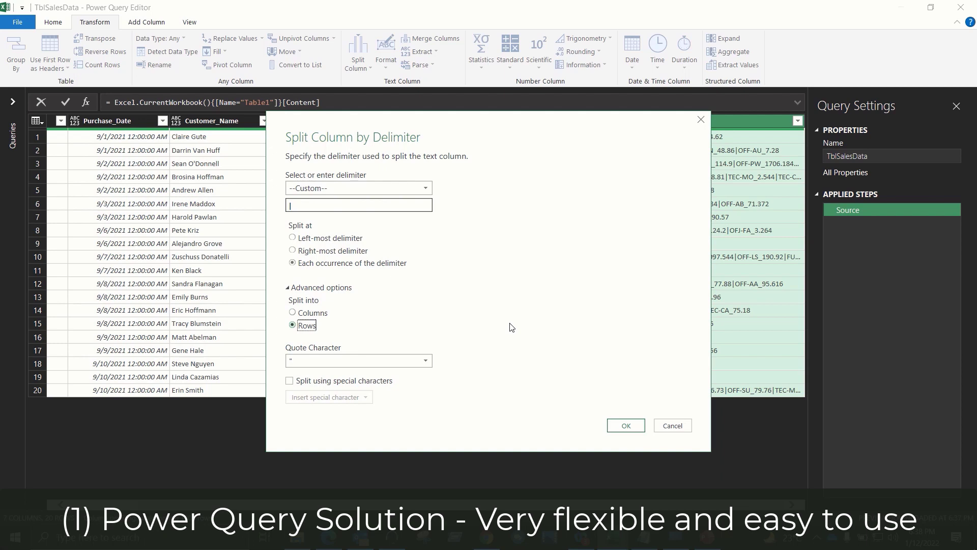
pyautogui.click(623, 427)
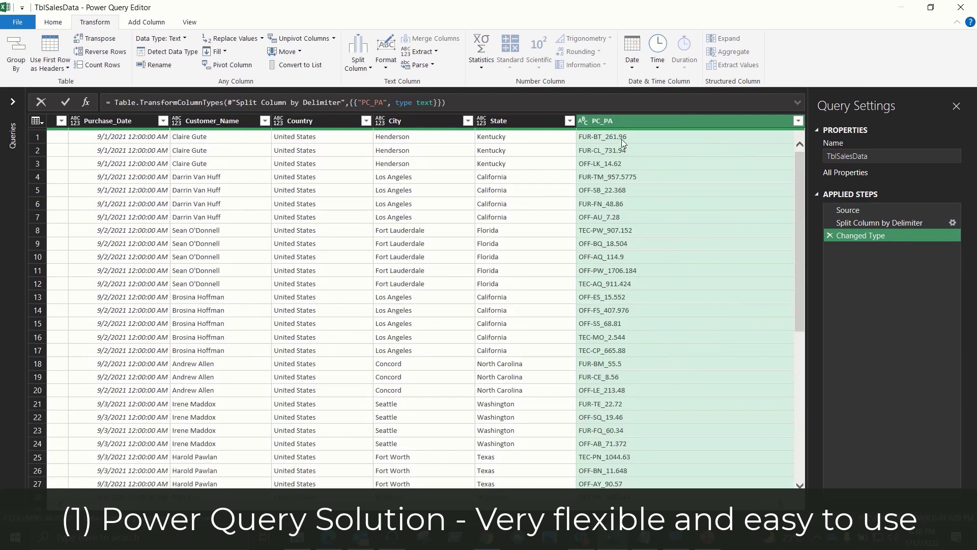
pyautogui.click(621, 139)
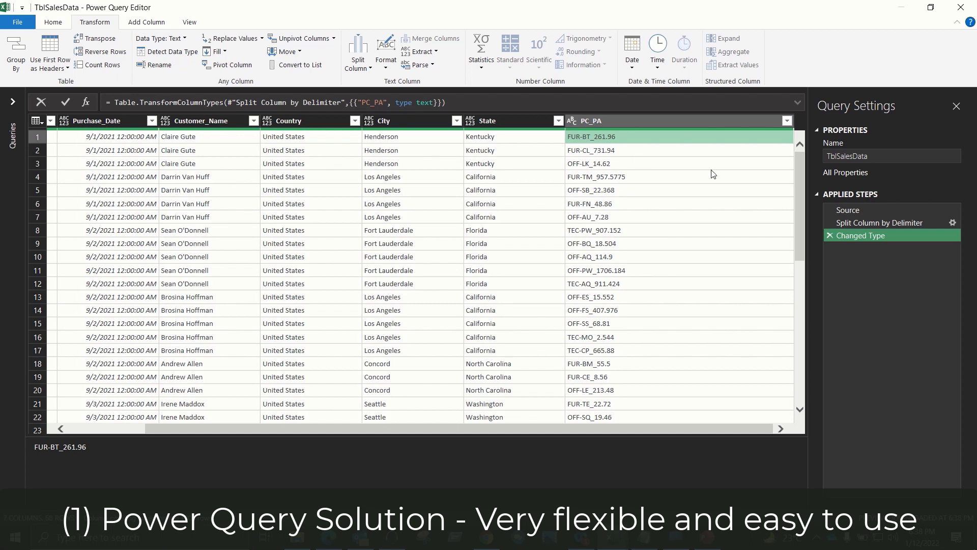
# Step: Split PC_PA at the custom delimiter _ into code column PC_PA.1 and amount column PC_PA.2
pyautogui.click(653, 122)
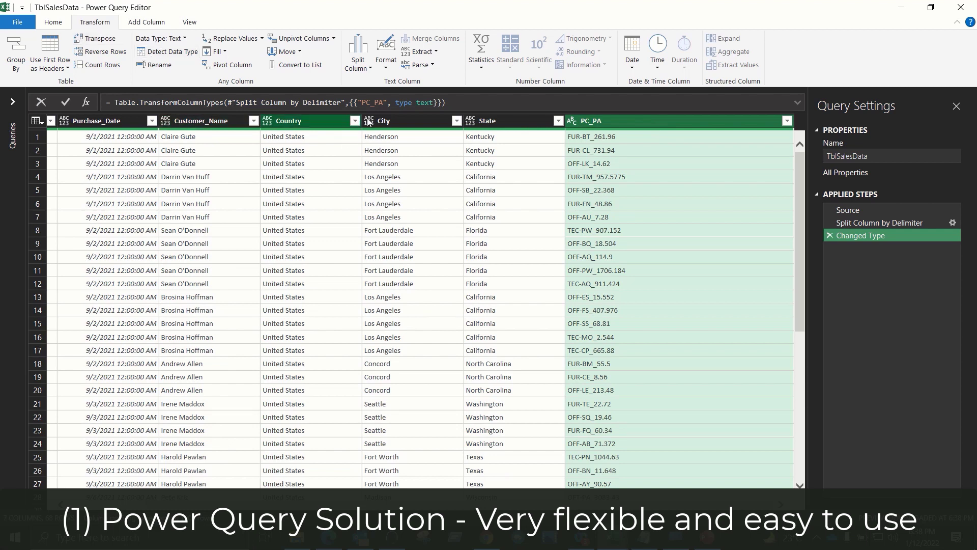
pyautogui.click(371, 68)
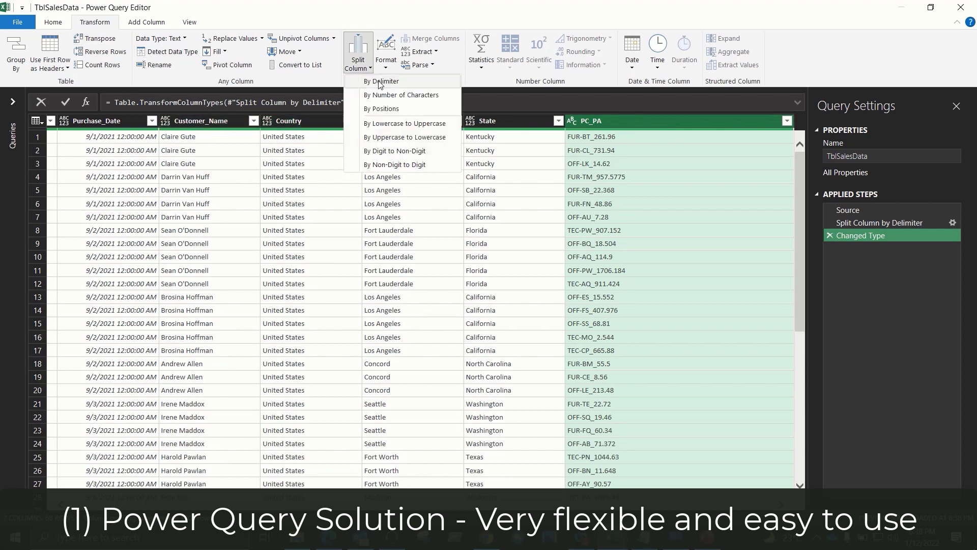
pyautogui.click(379, 83)
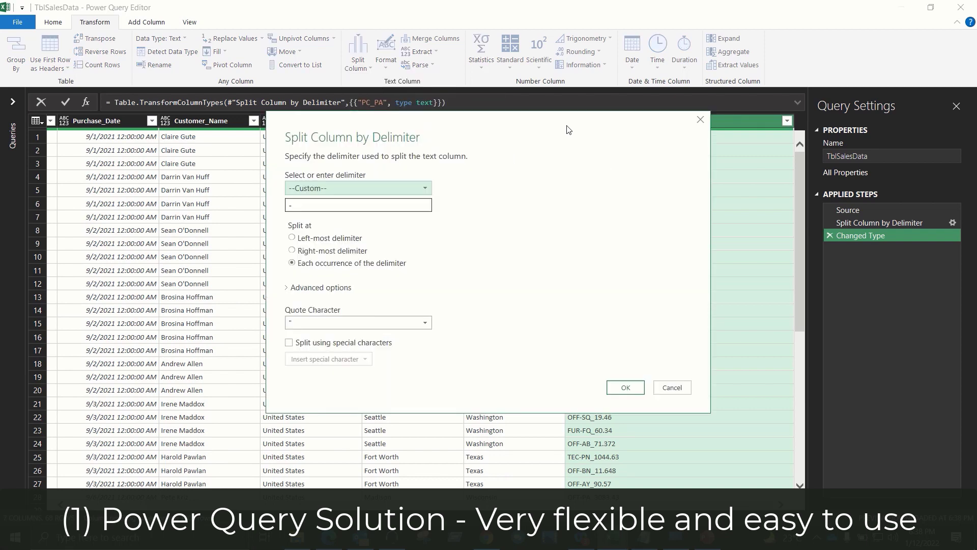
pyautogui.click(318, 203)
pyautogui.write('_')
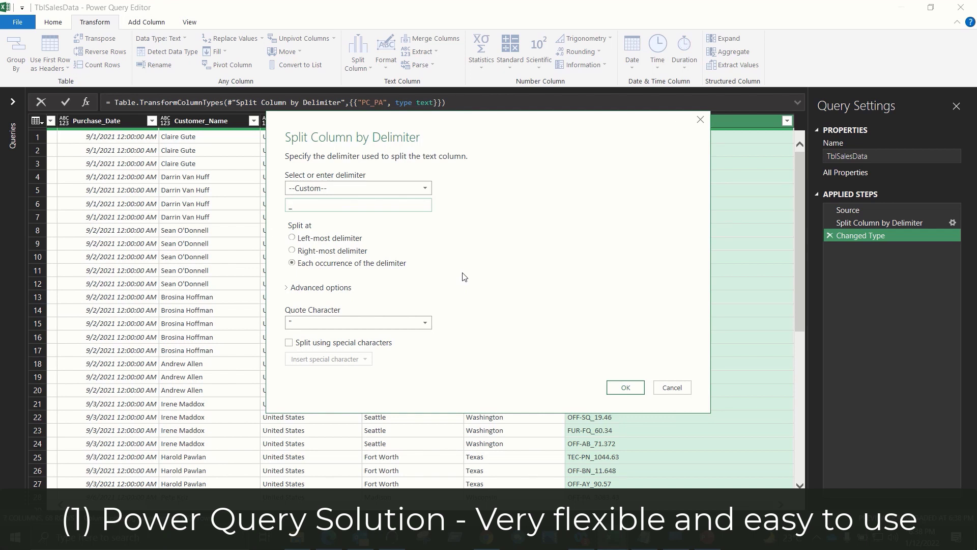
pyautogui.click(288, 288)
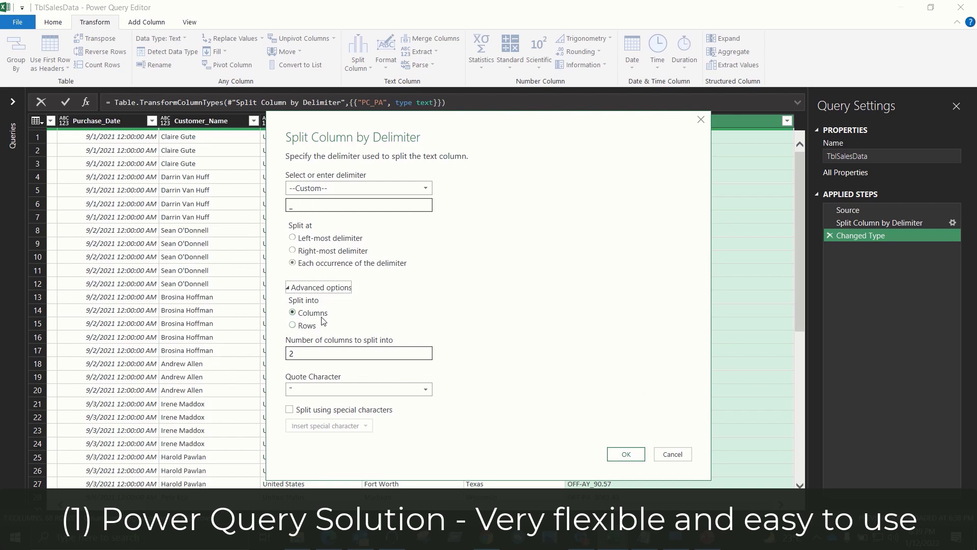
pyautogui.click(625, 454)
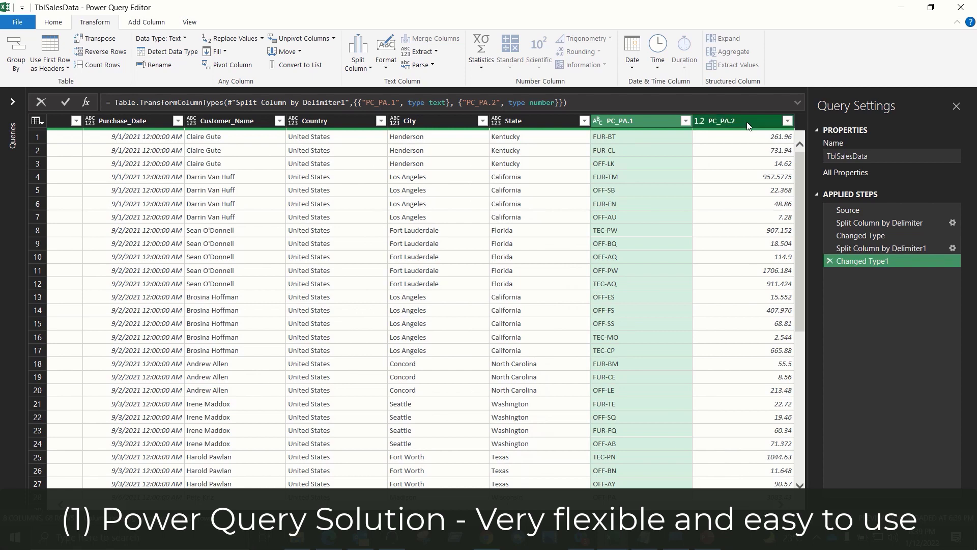
pyautogui.click(728, 121)
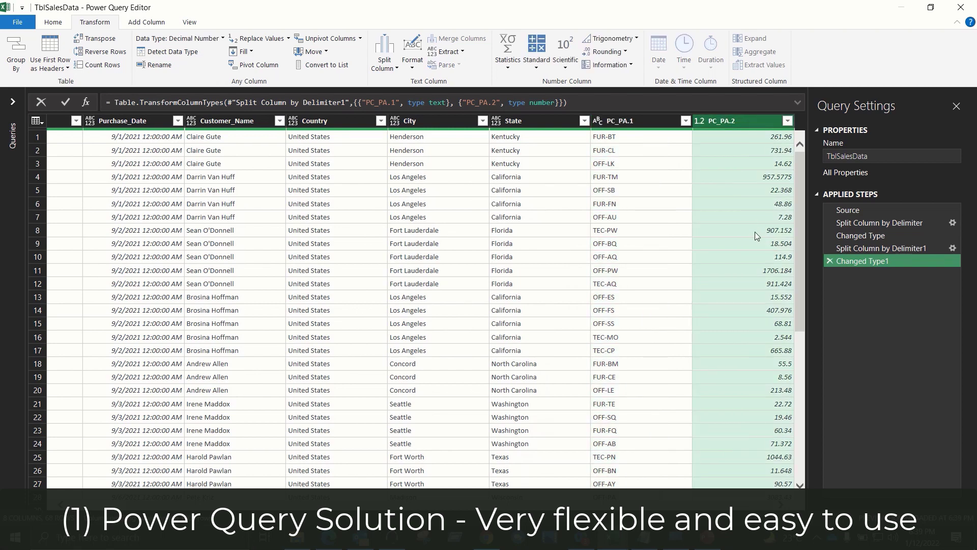
# Step: Rename column PC_PA.1 to PCode and PC_PA.2 to PAmount
pyautogui.doubleClick(635, 122)
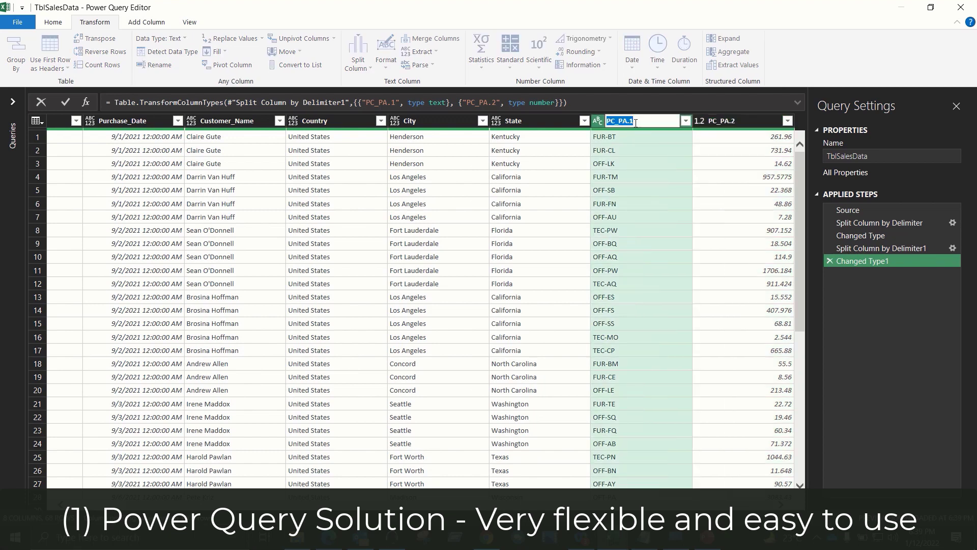
pyautogui.write('PCode')
pyautogui.press('Return')
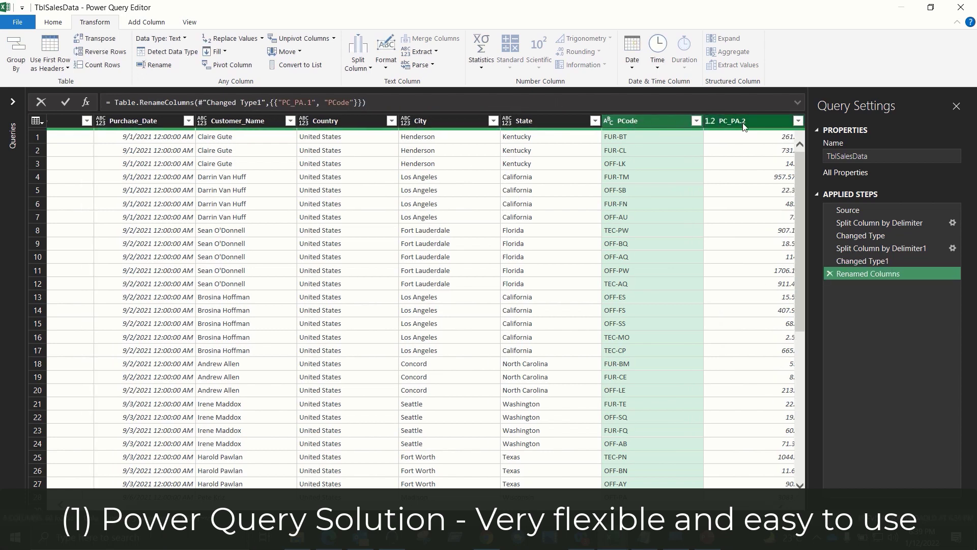
pyautogui.doubleClick(743, 122)
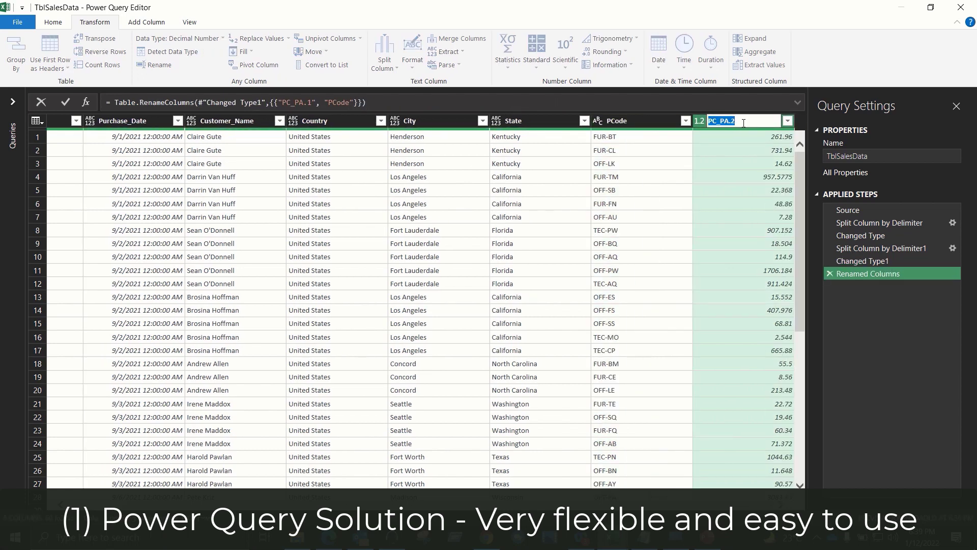
pyautogui.write('PAmount')
pyautogui.press('Return')
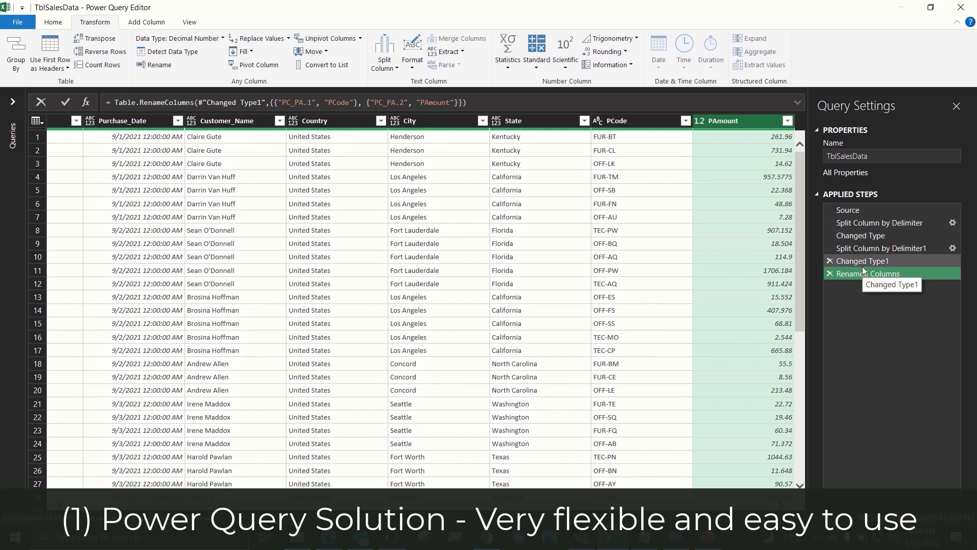
# Step: Delete the Changed Type and Changed Type1 steps from Applied Steps
pyautogui.click(864, 234)
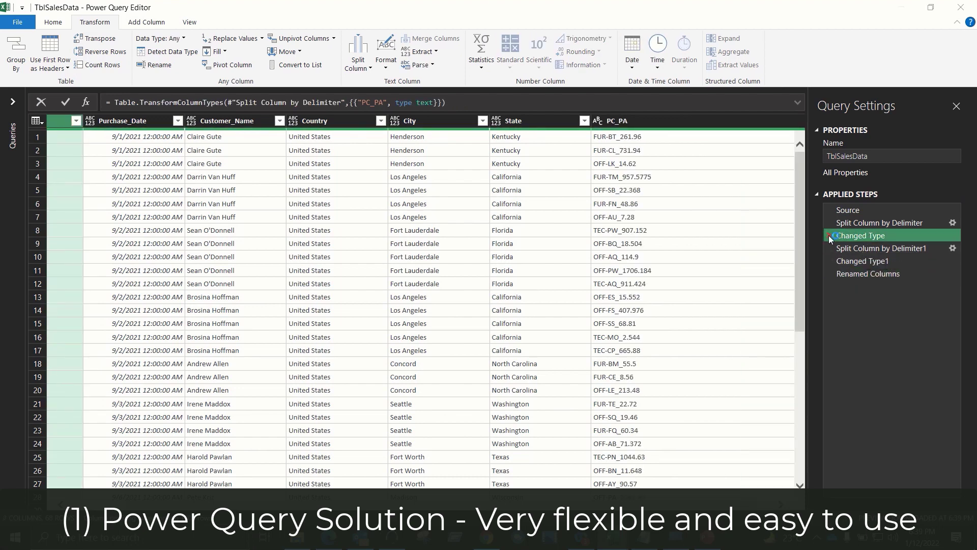
pyautogui.click(828, 235)
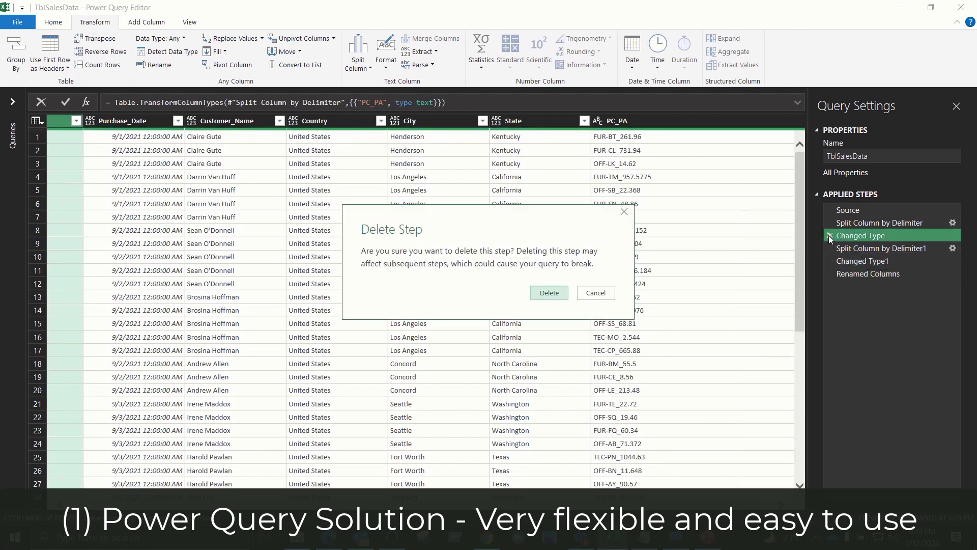
pyautogui.click(558, 293)
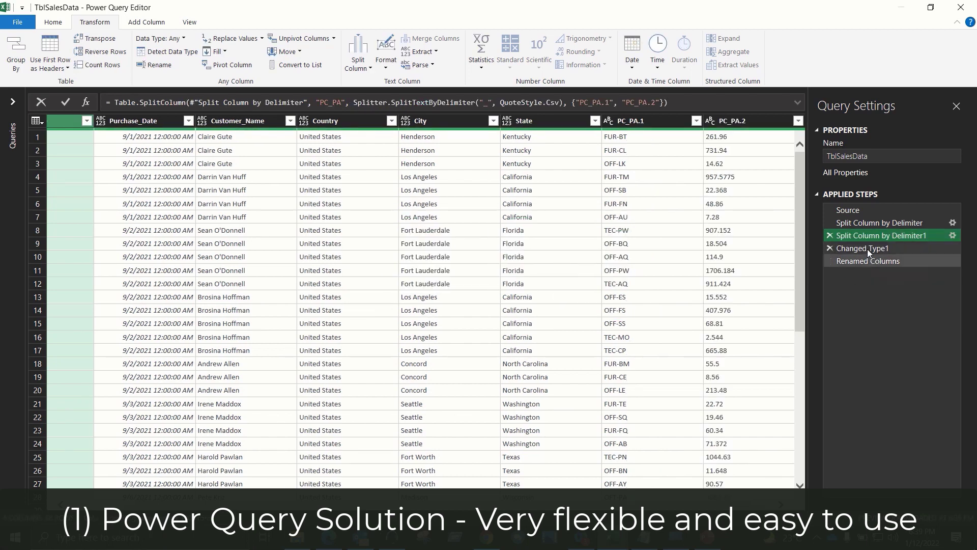
pyautogui.click(867, 249)
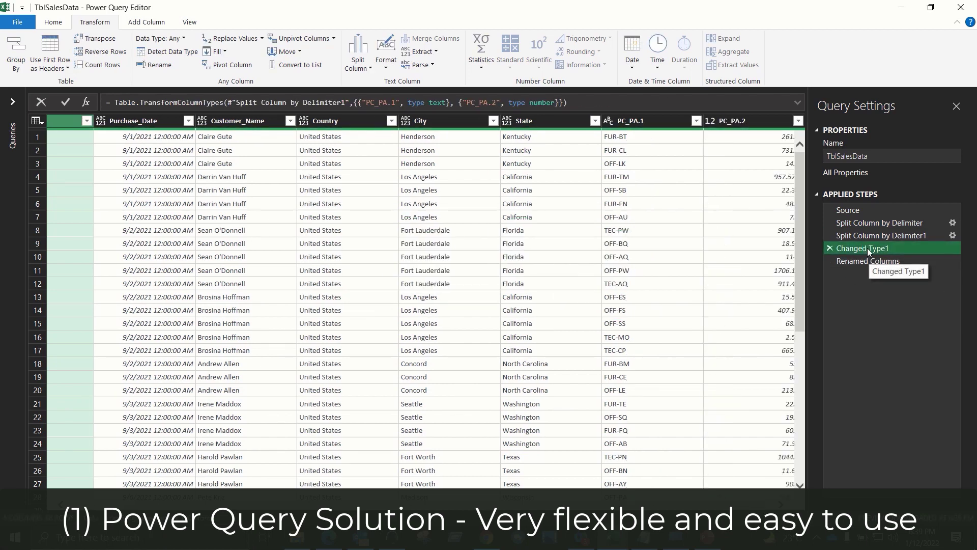
pyautogui.click(829, 249)
pyautogui.click(552, 295)
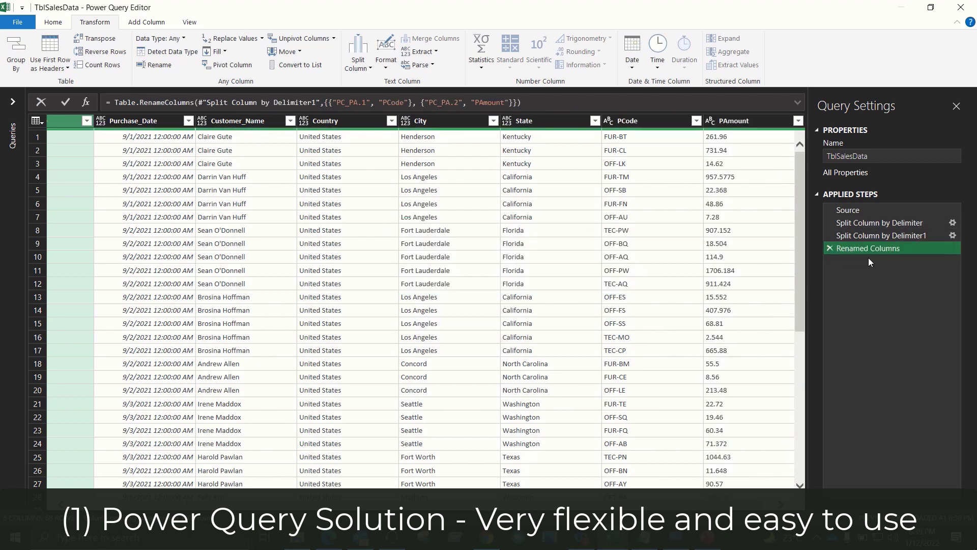
# Step: Review each remaining step from Source through the renamed columns
pyautogui.click(867, 211)
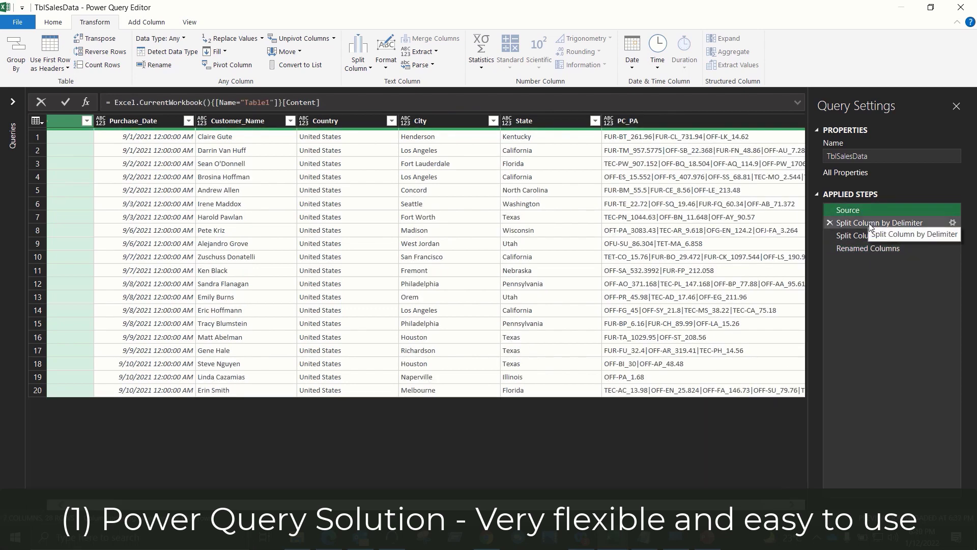
pyautogui.click(869, 223)
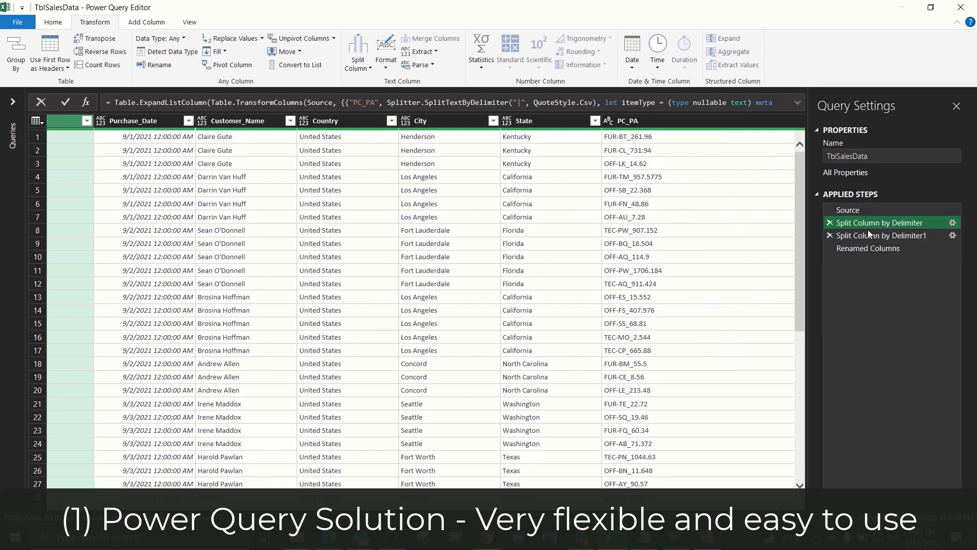
pyautogui.click(865, 237)
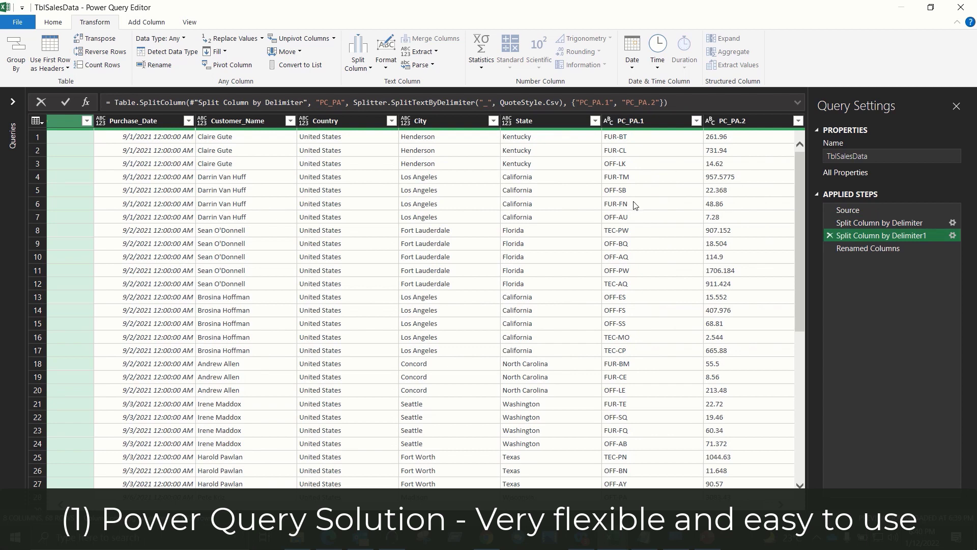
pyautogui.click(868, 248)
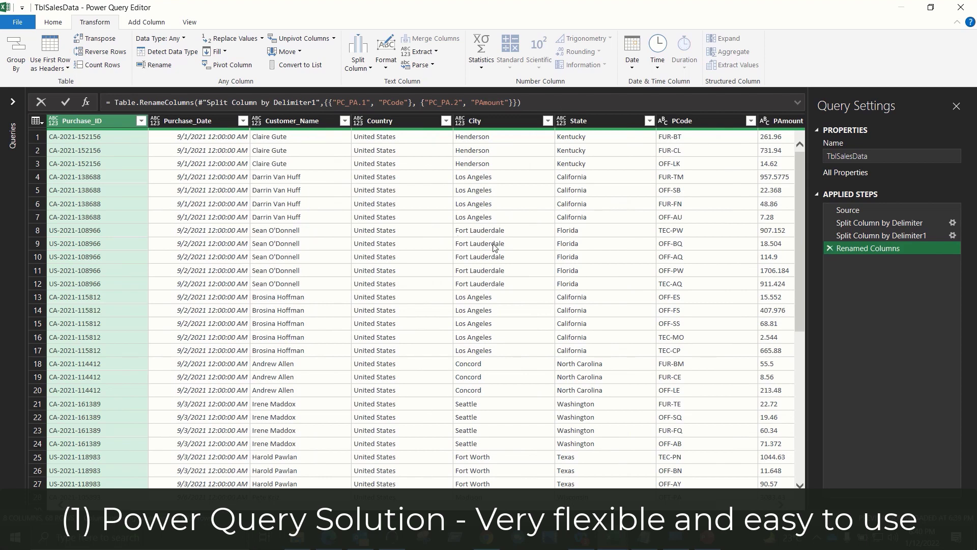
# Step: Detect data types automatically for all columns
pyautogui.click(407, 262)
pyautogui.hotkey('ctrl', 'a')
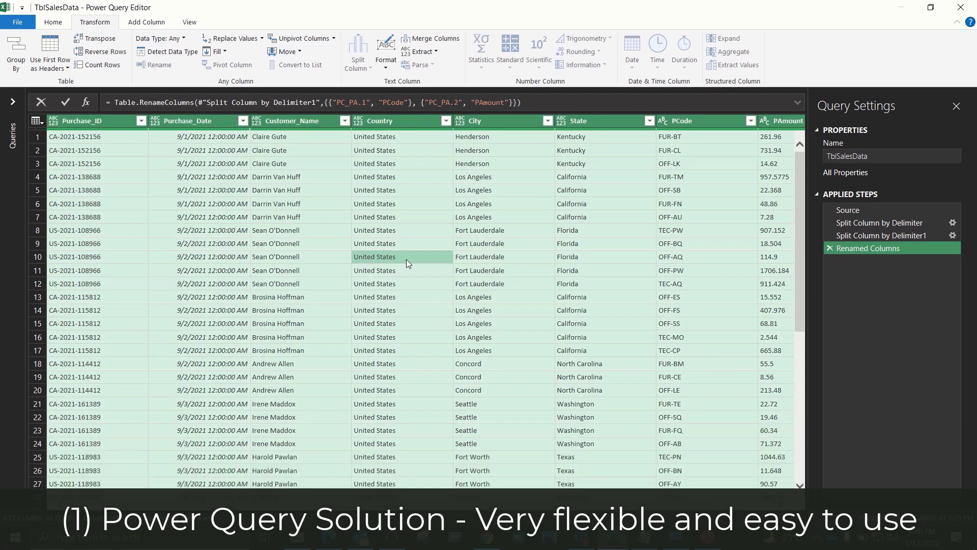
pyautogui.click(53, 21)
pyautogui.click(107, 27)
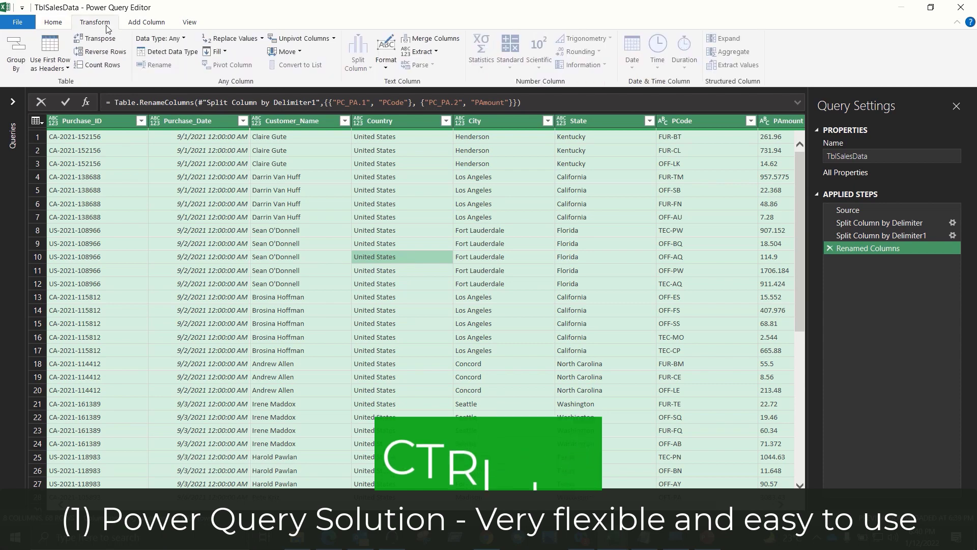
pyautogui.click(165, 54)
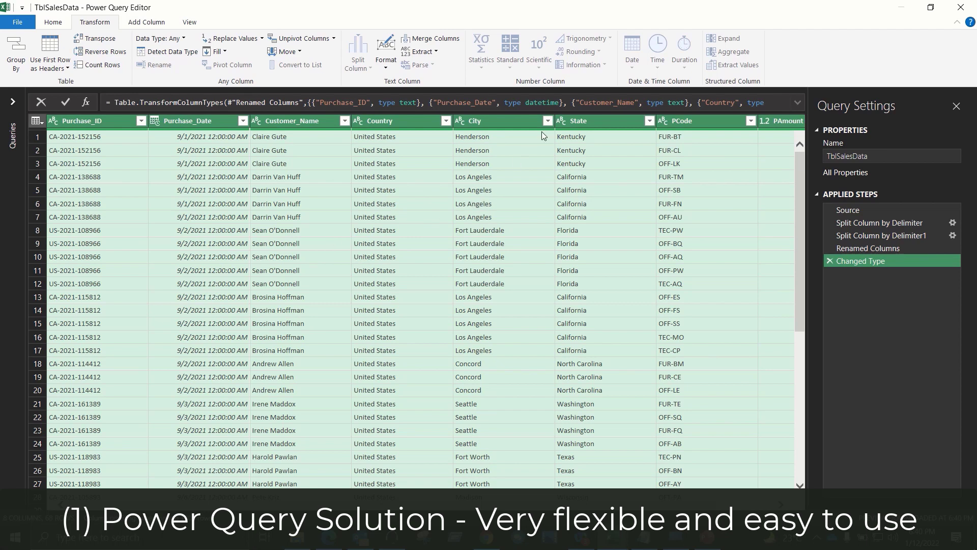
pyautogui.click(428, 232)
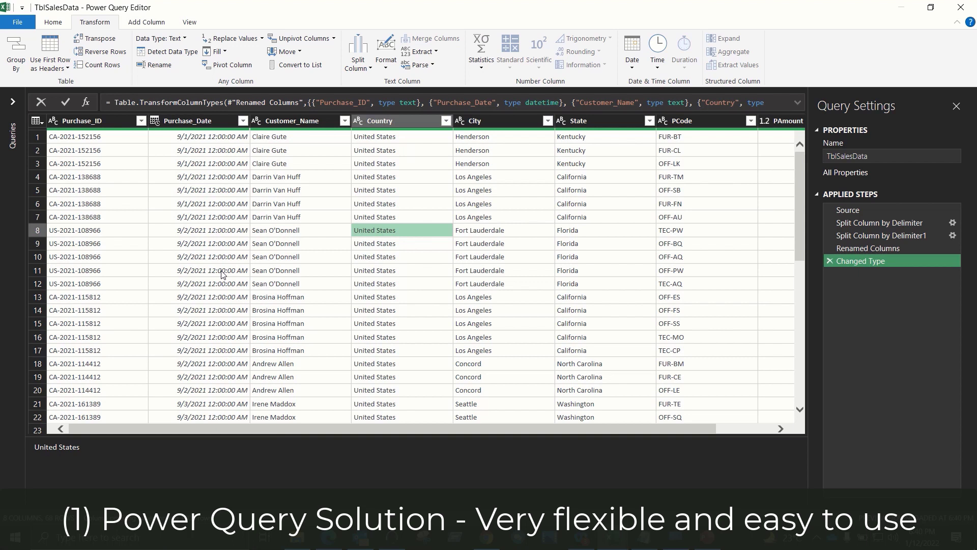
# Step: Change Purchase_Date to Date, replacing the current conversion, and review the columns
pyautogui.click(156, 124)
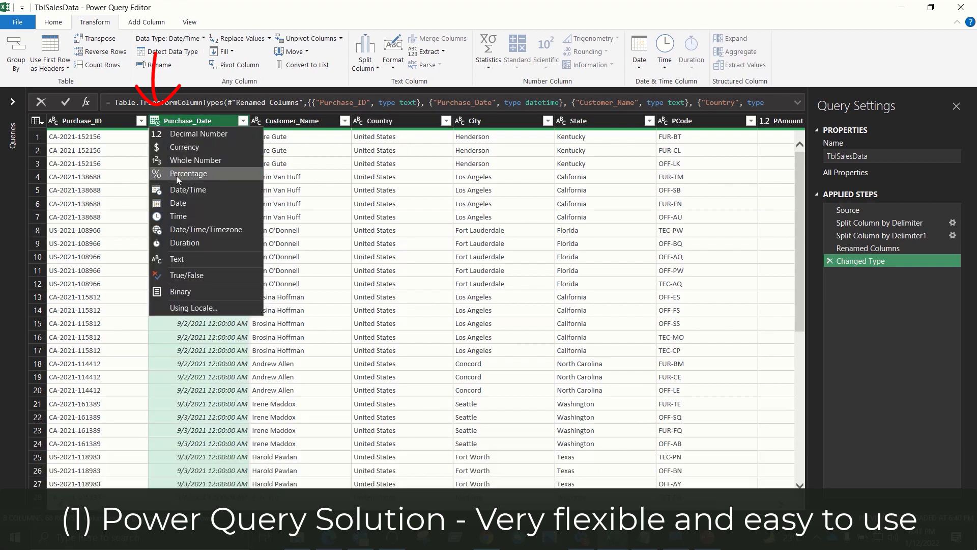
pyautogui.click(178, 204)
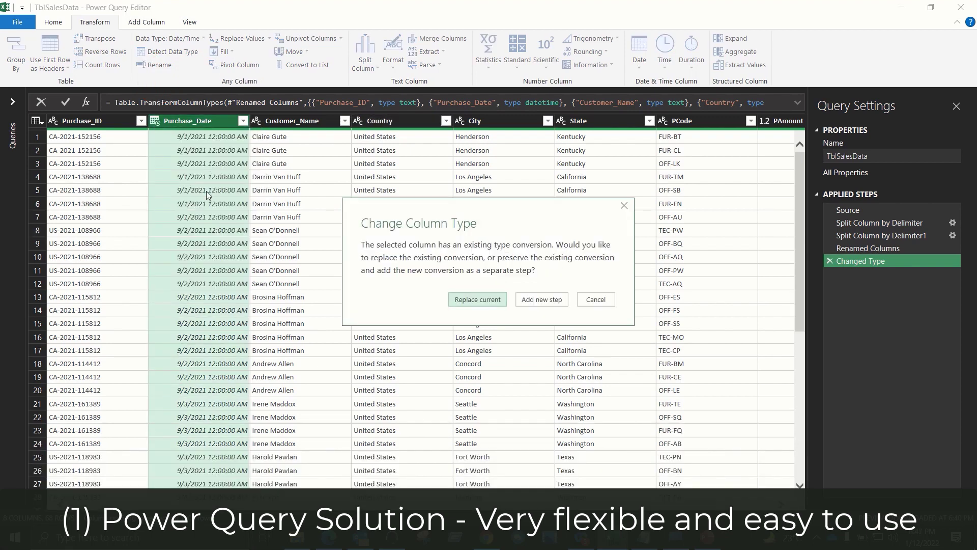
pyautogui.click(477, 302)
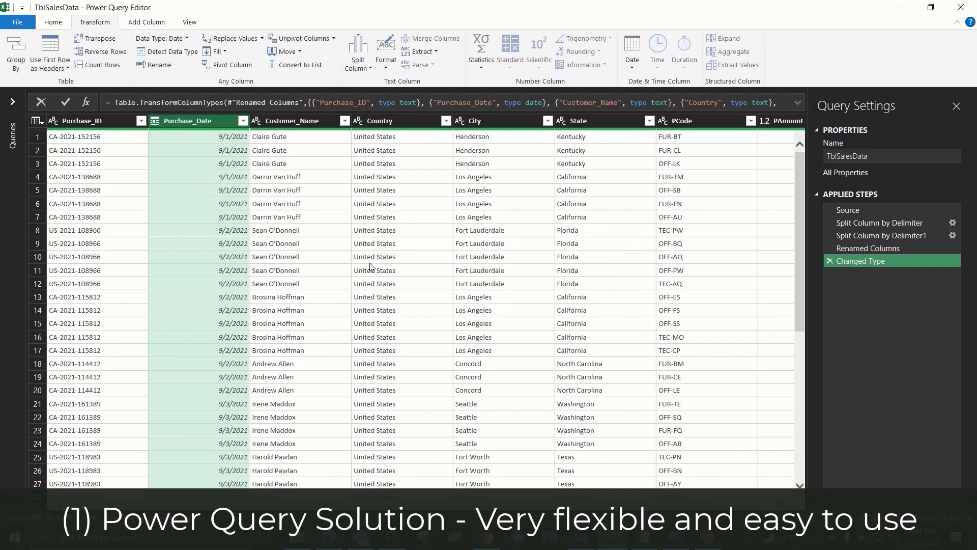
pyautogui.hscroll(3, 370, 267)
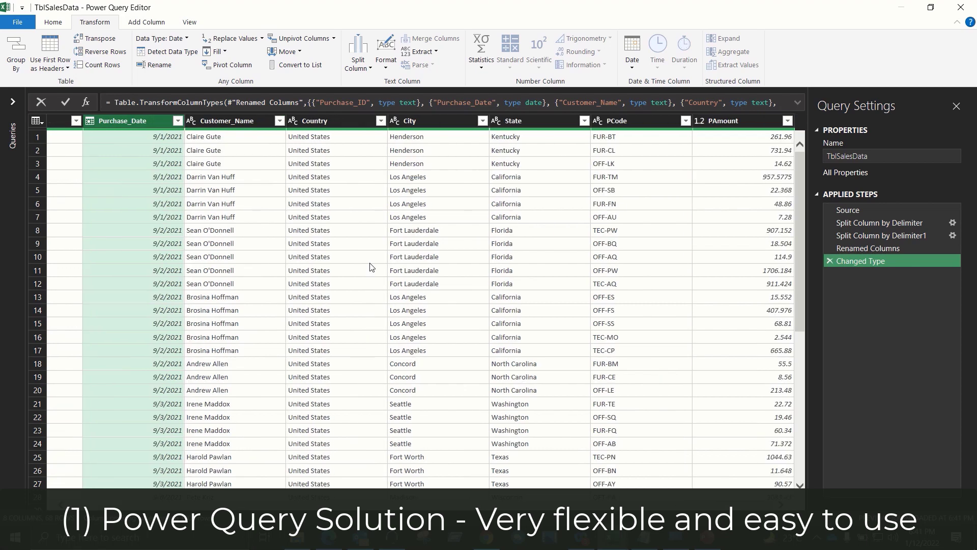
pyautogui.click(341, 256)
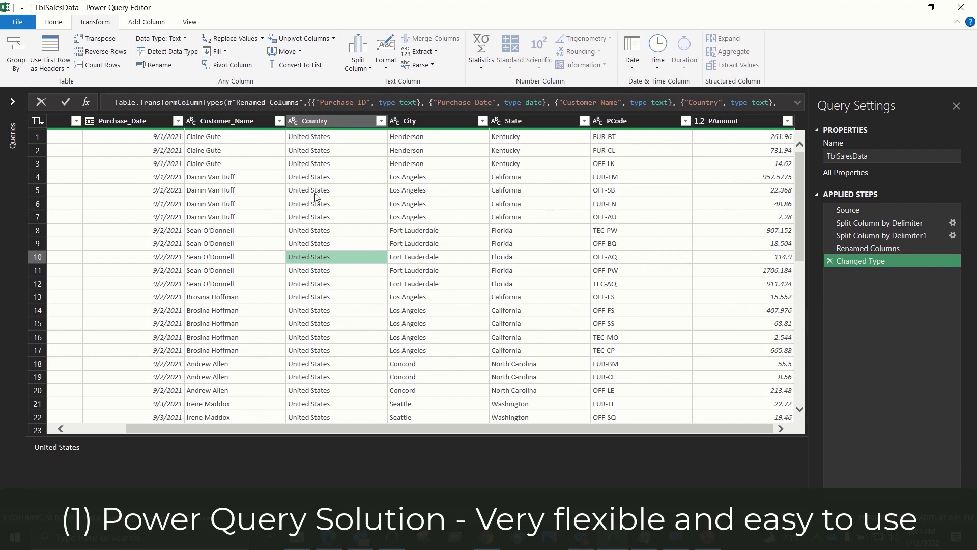
pyautogui.click(235, 156)
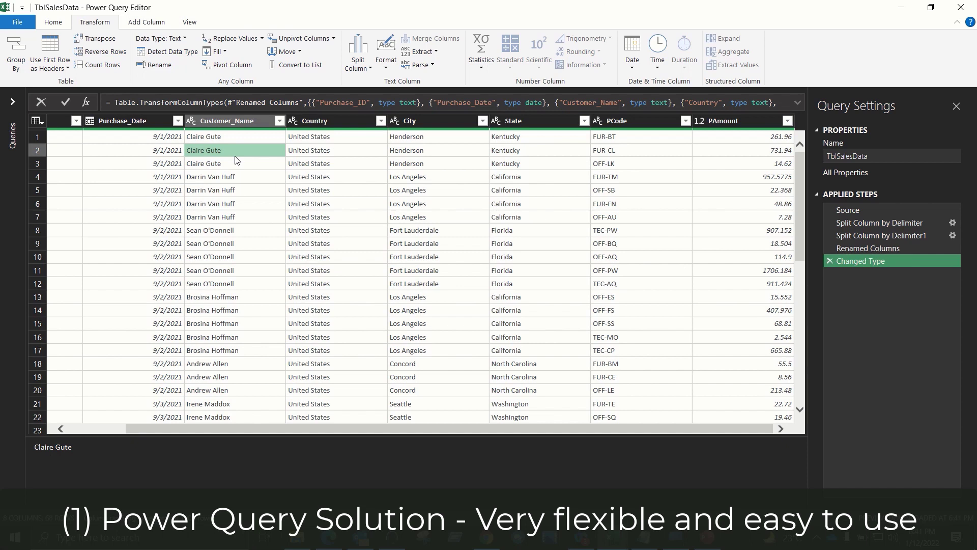
pyautogui.click(53, 22)
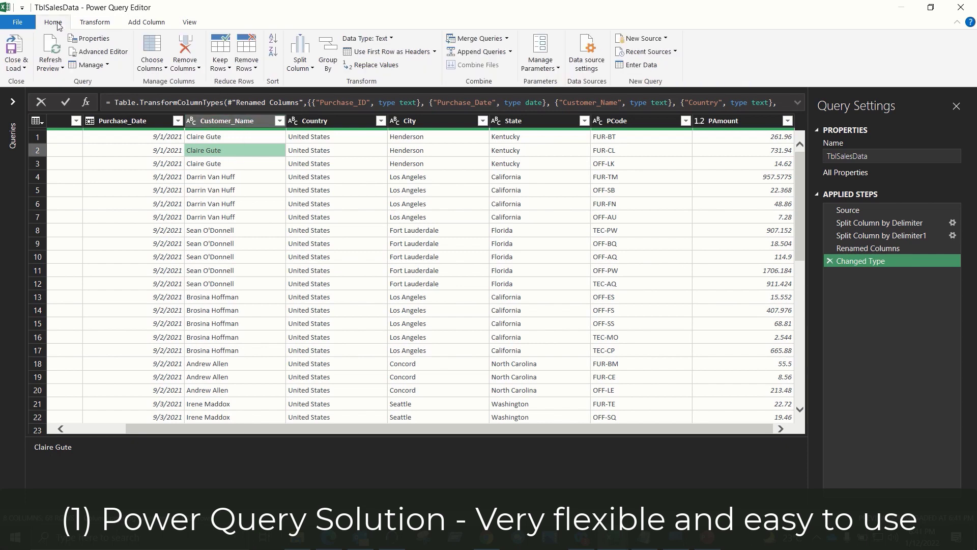
# Step: Load the query with Close & Load To as a PivotTable Report on a new worksheet
pyautogui.click(24, 68)
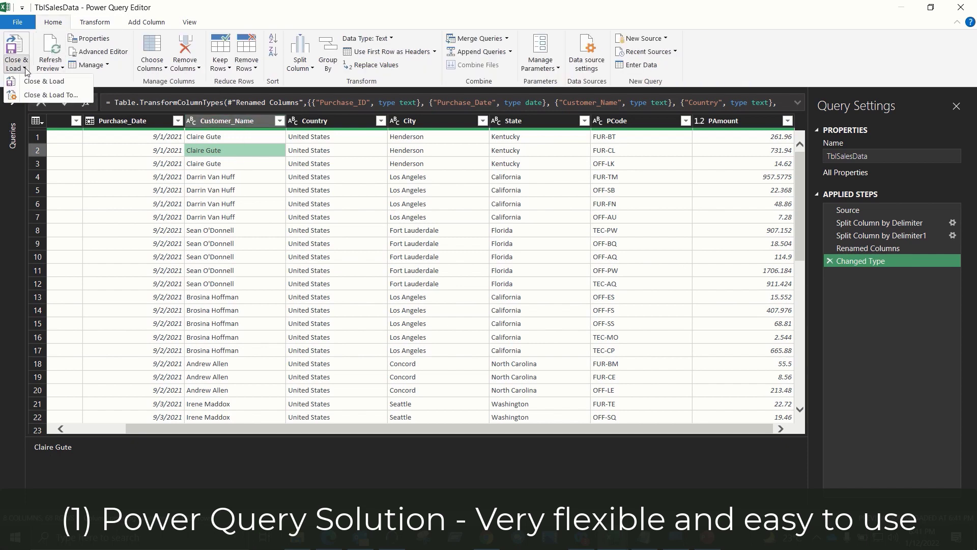
pyautogui.click(49, 97)
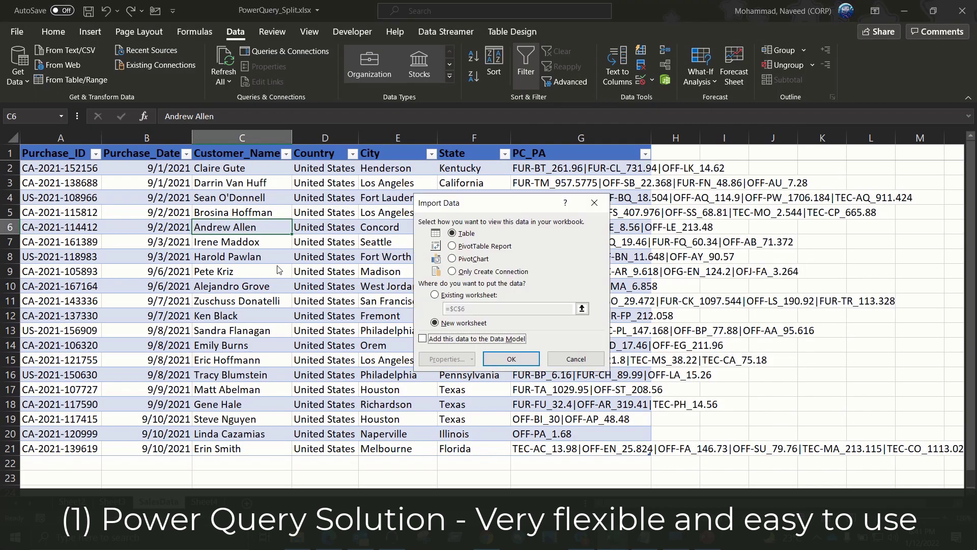
pyautogui.click(477, 248)
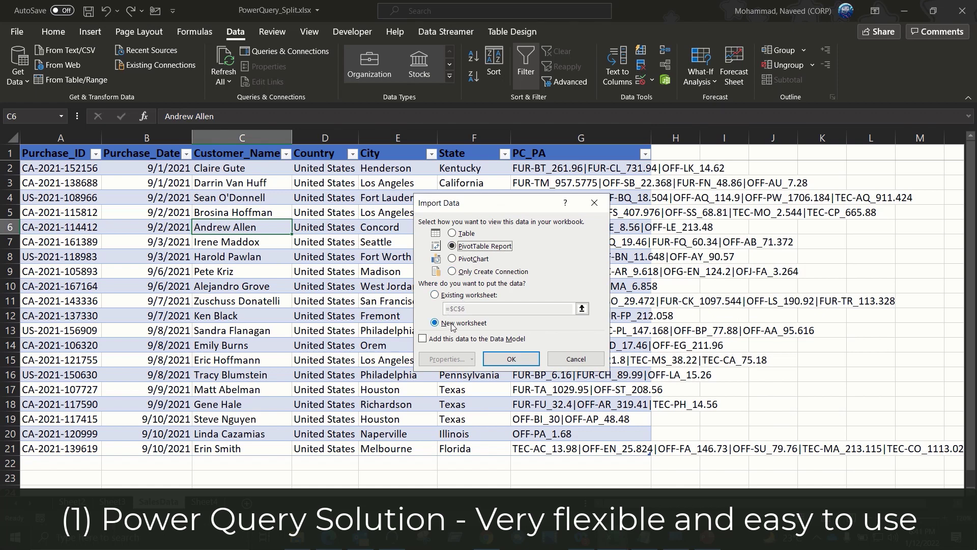
pyautogui.click(511, 359)
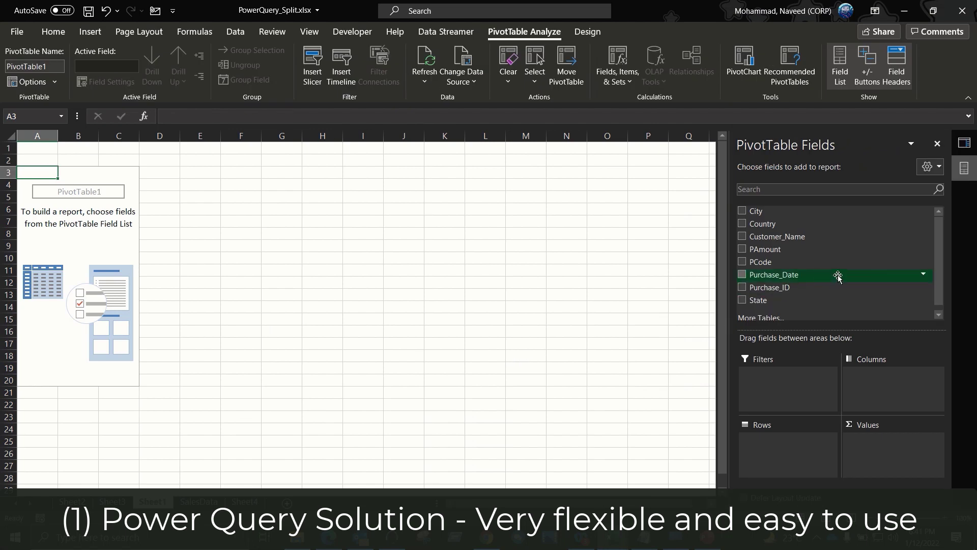
# Step: Build the pivot with Purchase_Date rows, Count of PCode and Sum of PAmount values
pyautogui.scroll(-1, 838, 277)
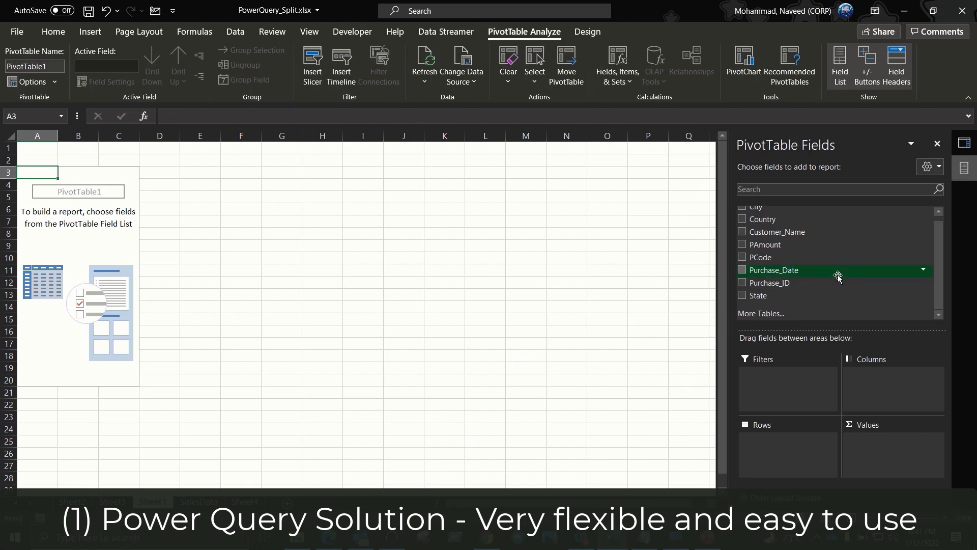
pyautogui.moveTo(802, 270); pyautogui.dragTo(781, 447)
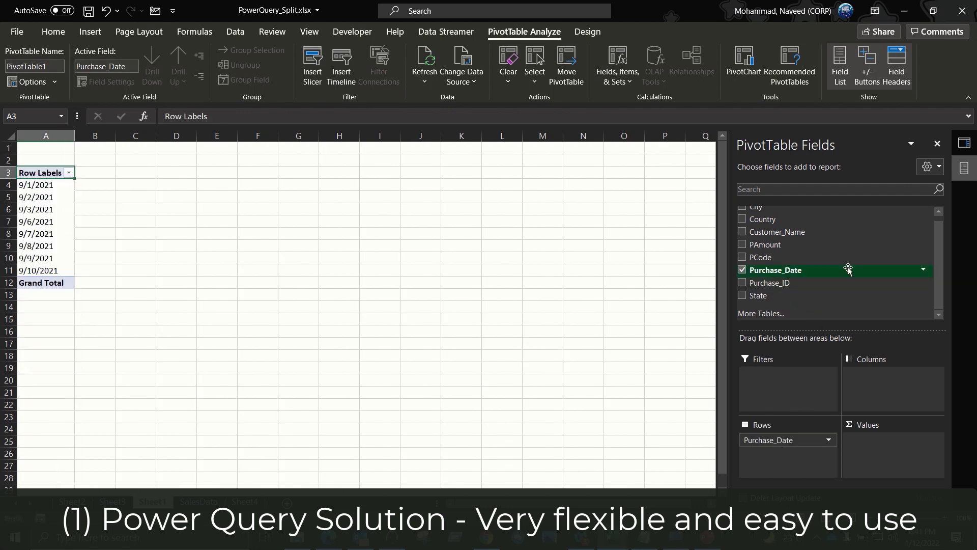
pyautogui.moveTo(774, 258); pyautogui.dragTo(877, 444)
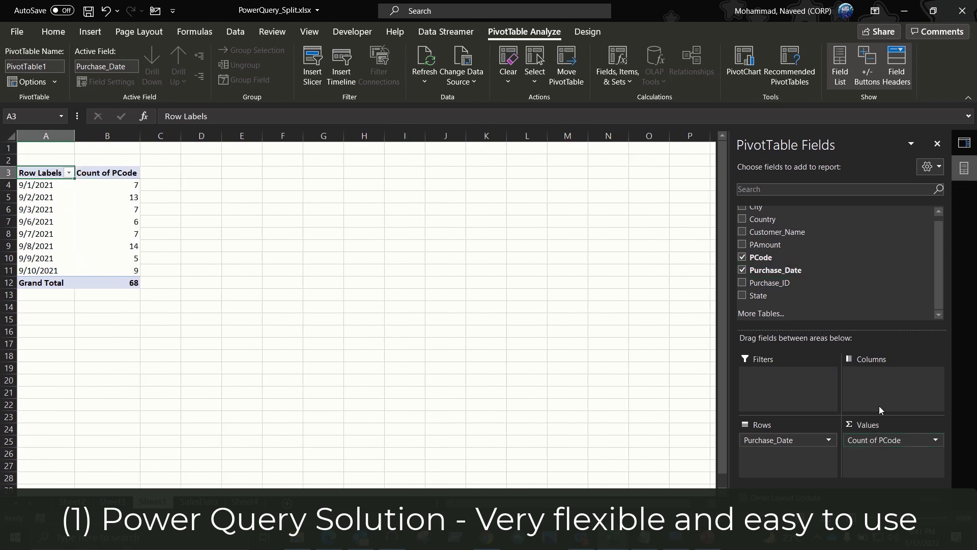
pyautogui.moveTo(774, 245); pyautogui.dragTo(888, 458)
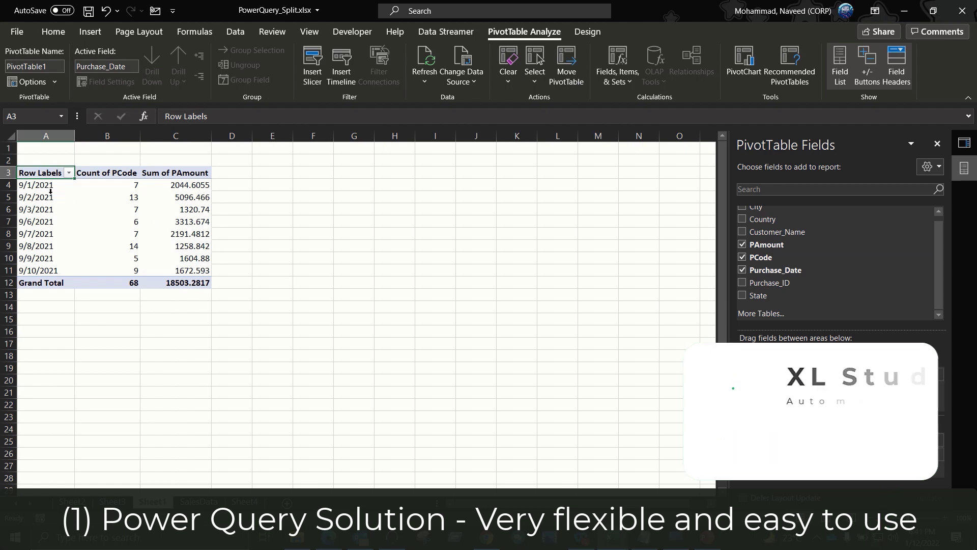
pyautogui.moveTo(38, 186); pyautogui.dragTo(191, 257)
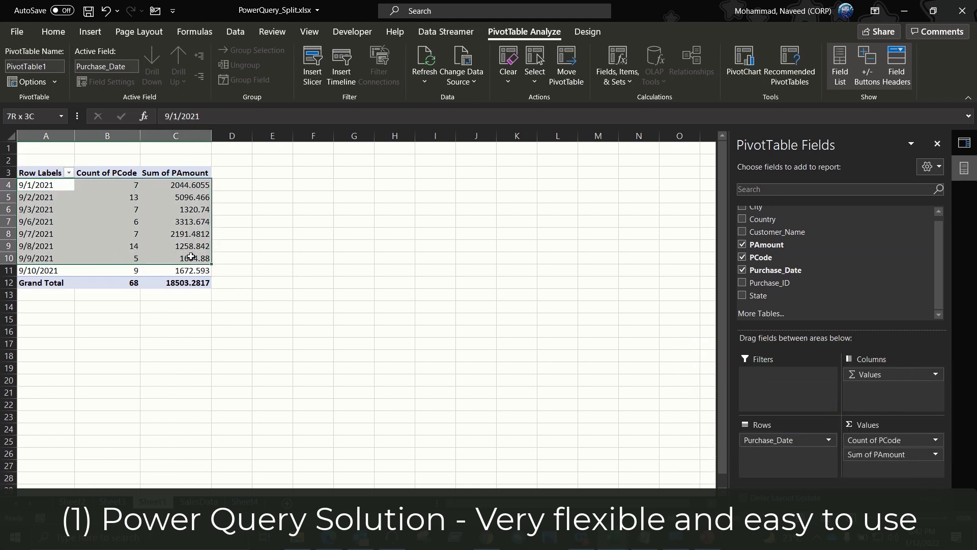
pyautogui.click(53, 169)
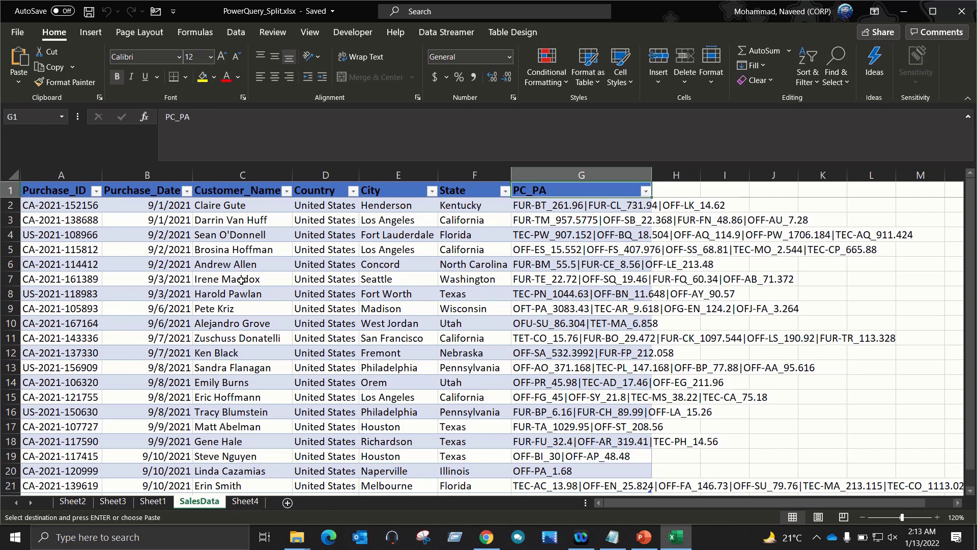
# Step: Copy SalesData's G1:G2 PC_PA cells and paste them into A1 of Sheet4
pyautogui.hotkey('shift', 'Down')
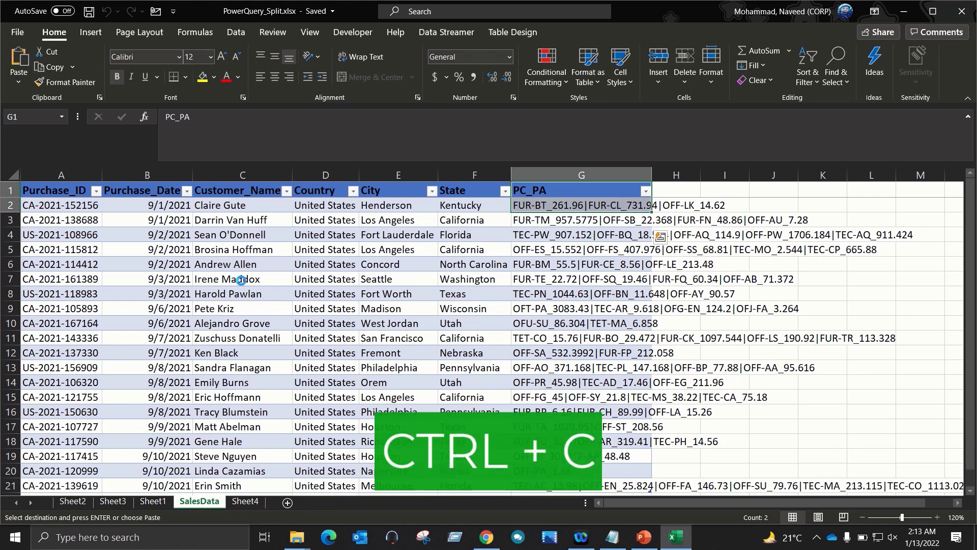
pyautogui.hotkey('ctrl', 'c')
pyautogui.click(245, 500)
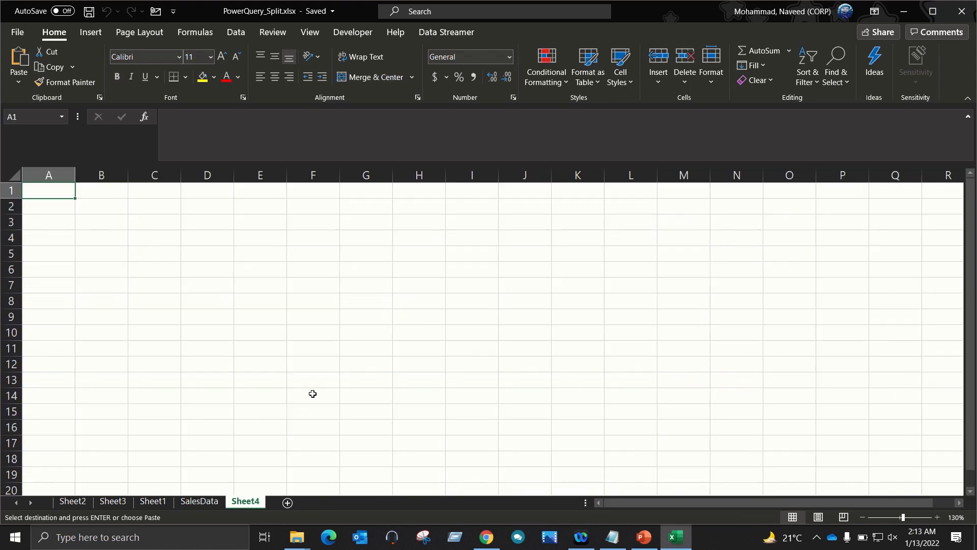
pyautogui.hotkey('ctrl', 'v')
pyautogui.press('Return')
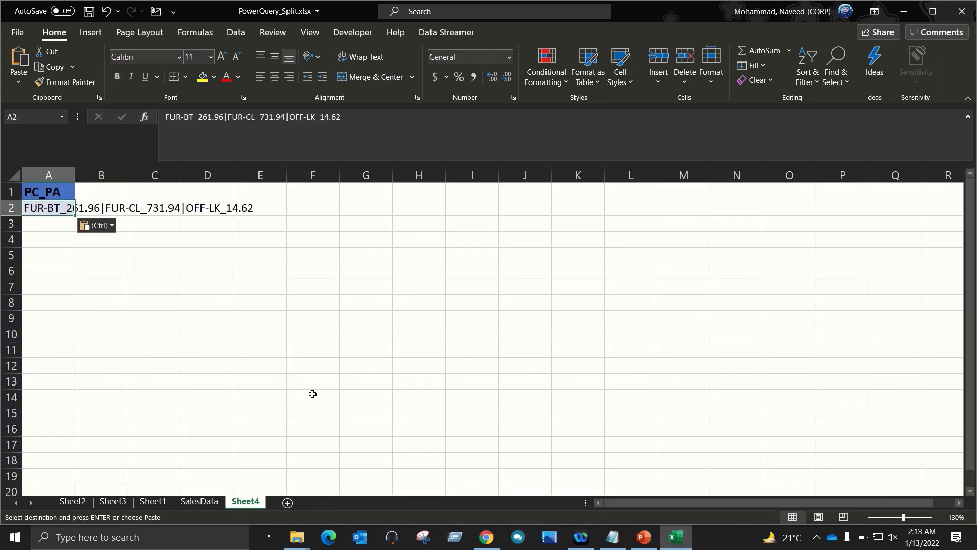
pyautogui.press('Escape')
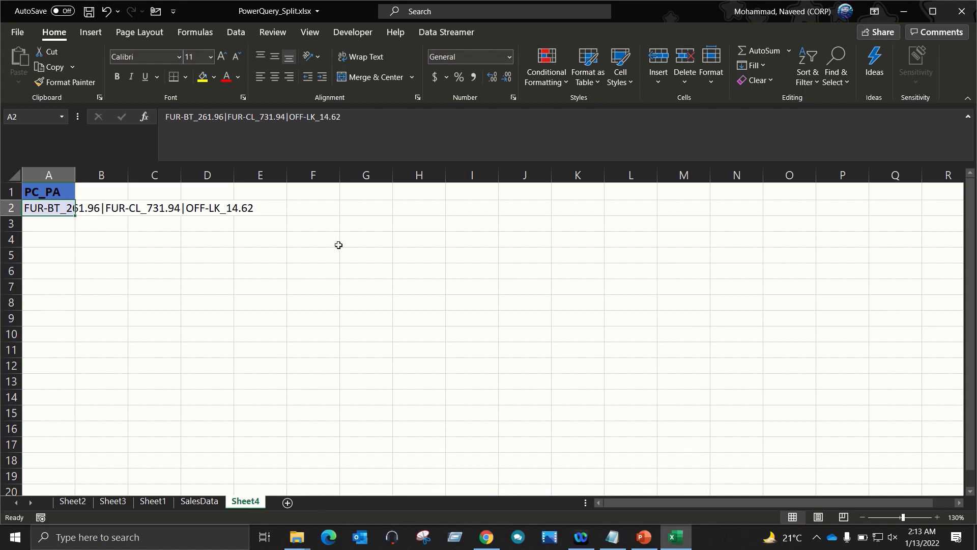
# Step: Enter the headings TPCount and TPAmt in J1:K1
pyautogui.click(322, 194)
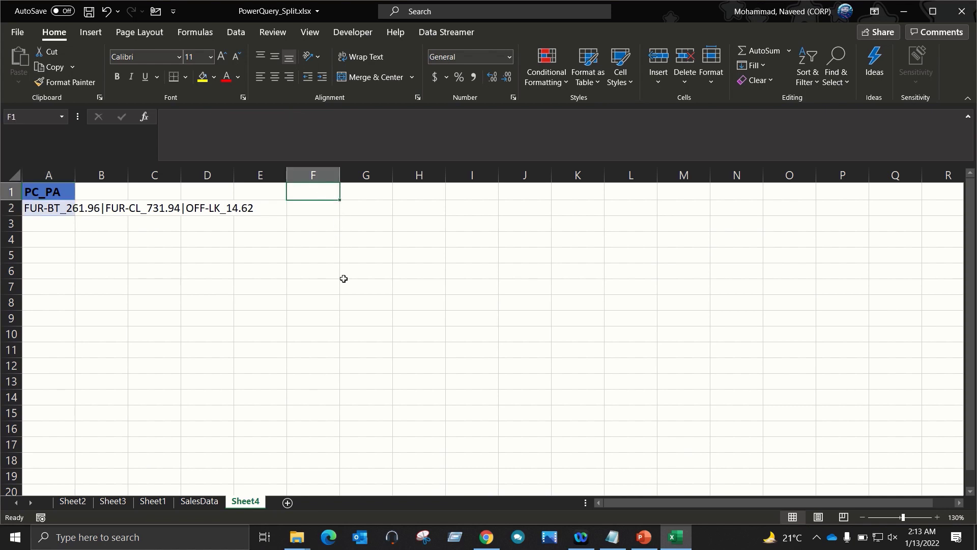
pyautogui.write('TP')
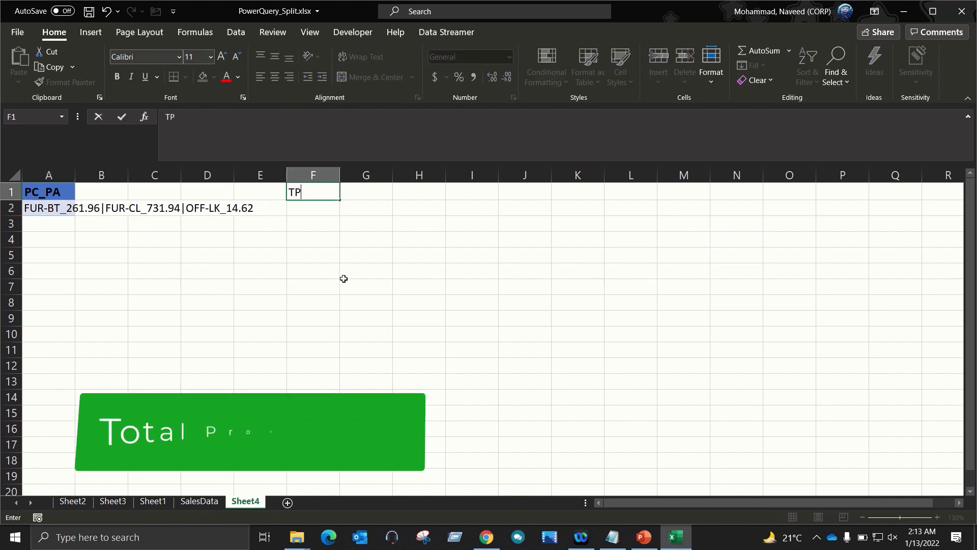
pyautogui.write('Count')
pyautogui.press('Tab')
pyautogui.write('T')
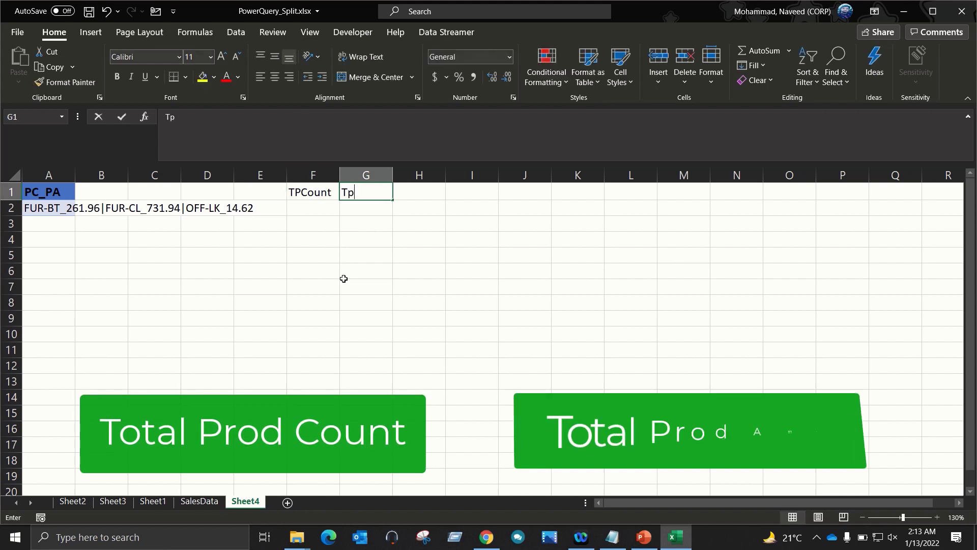
pyautogui.write('PAmt')
pyautogui.press('Return')
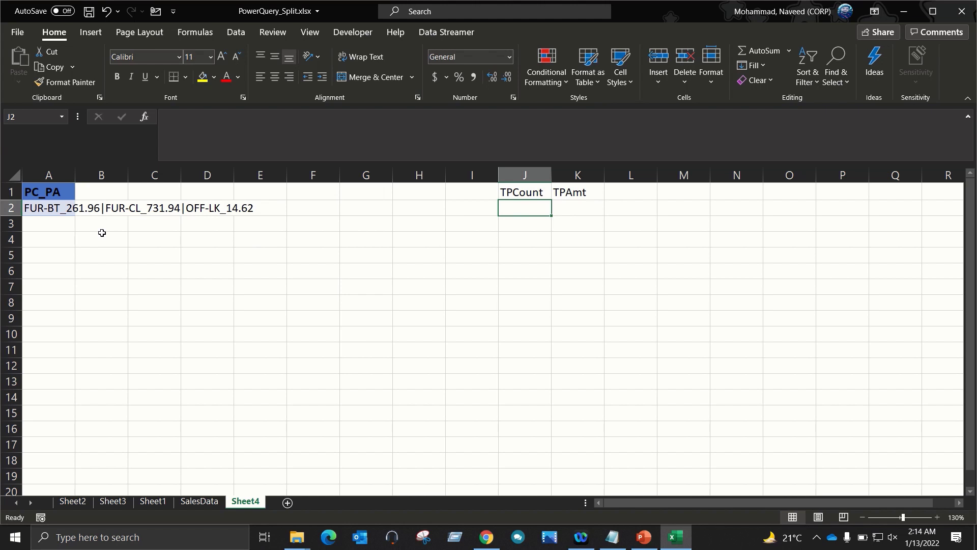
# Step: Add the note 'Total Len of Original Text' in J2, then reopen A2's text for editing
pyautogui.click(49, 211)
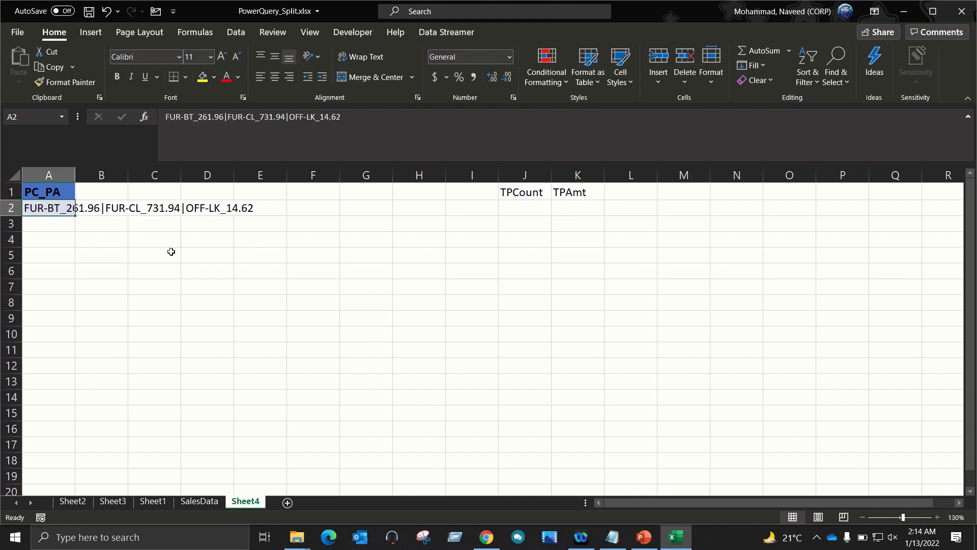
pyautogui.click(532, 207)
pyautogui.press('F2')
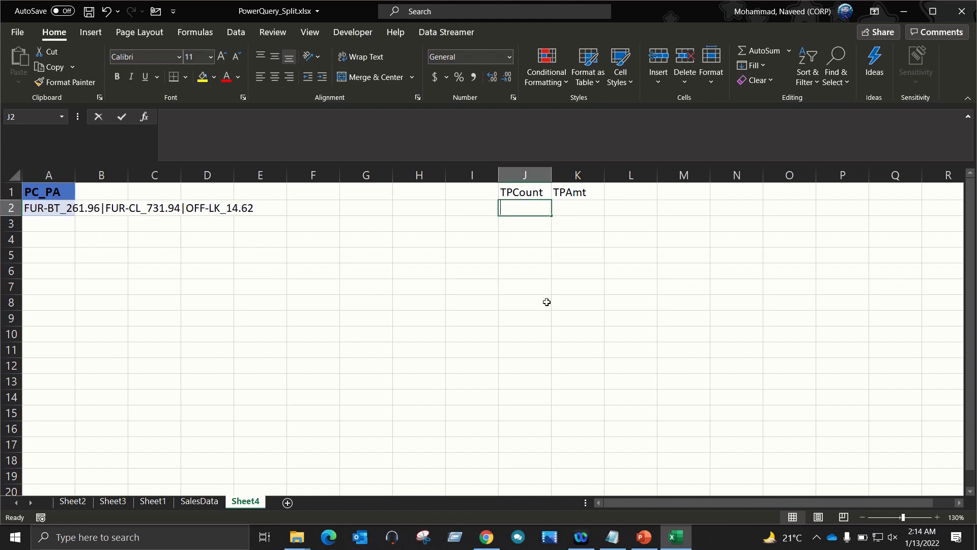
pyautogui.write('Total Len of O')
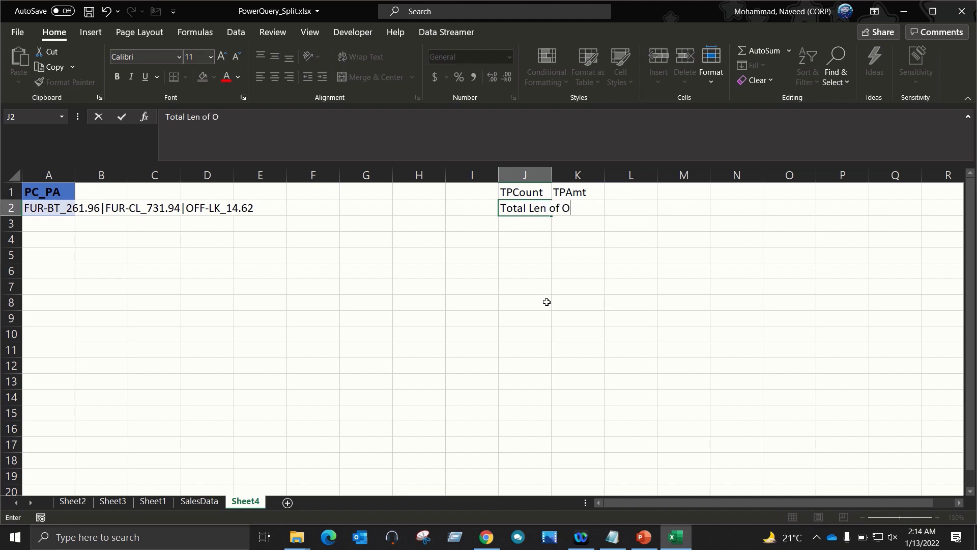
pyautogui.write('riginal Text')
pyautogui.press('Return')
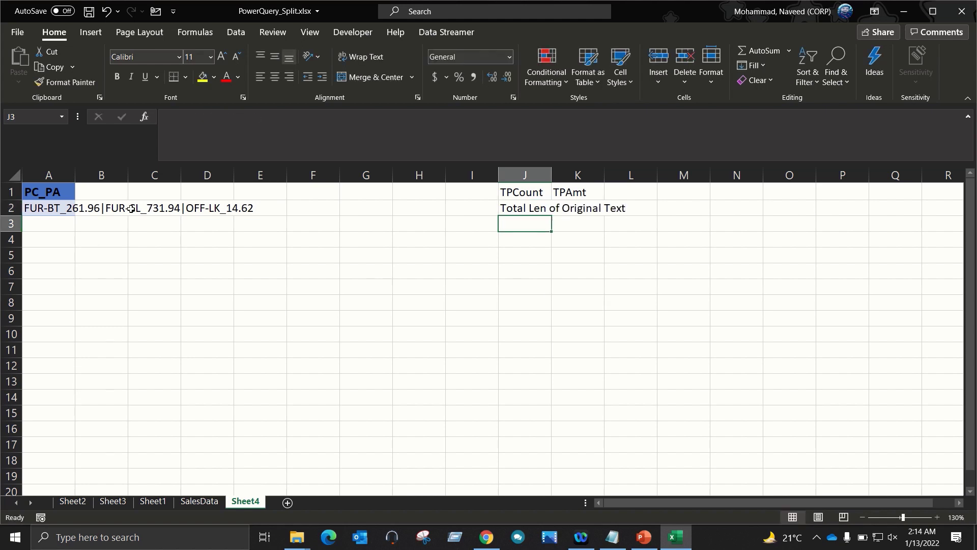
pyautogui.click(50, 209)
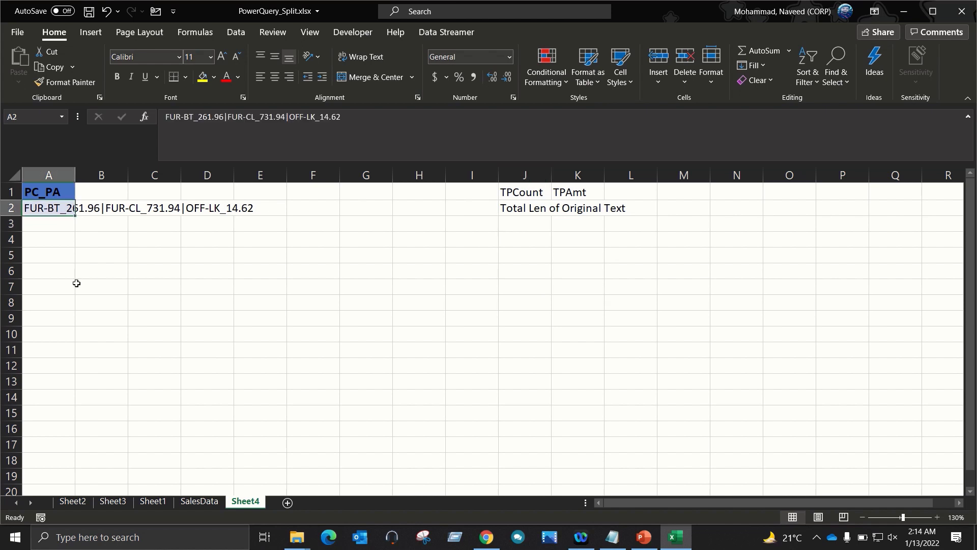
pyautogui.press('F2')
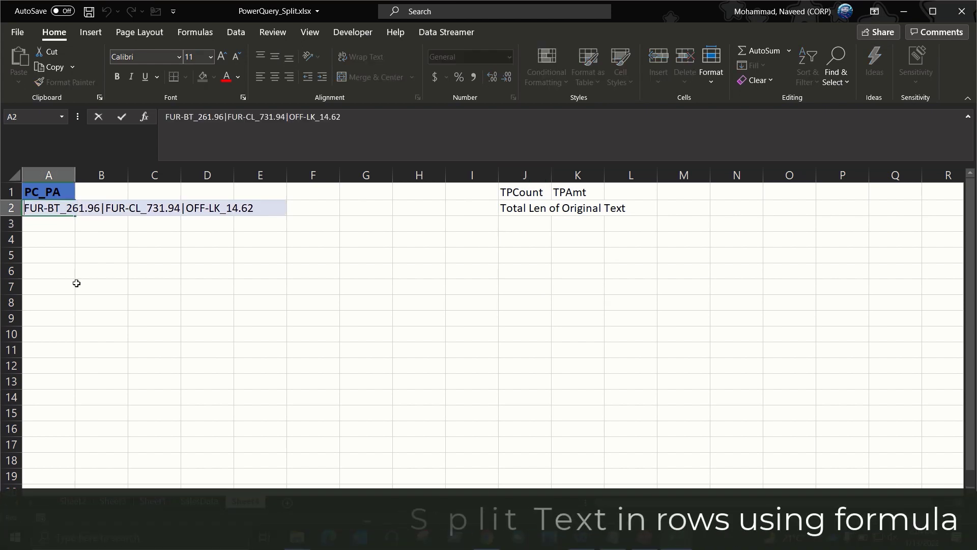
pyautogui.press('Right')
pyautogui.press('Right')
pyautogui.press('Right')
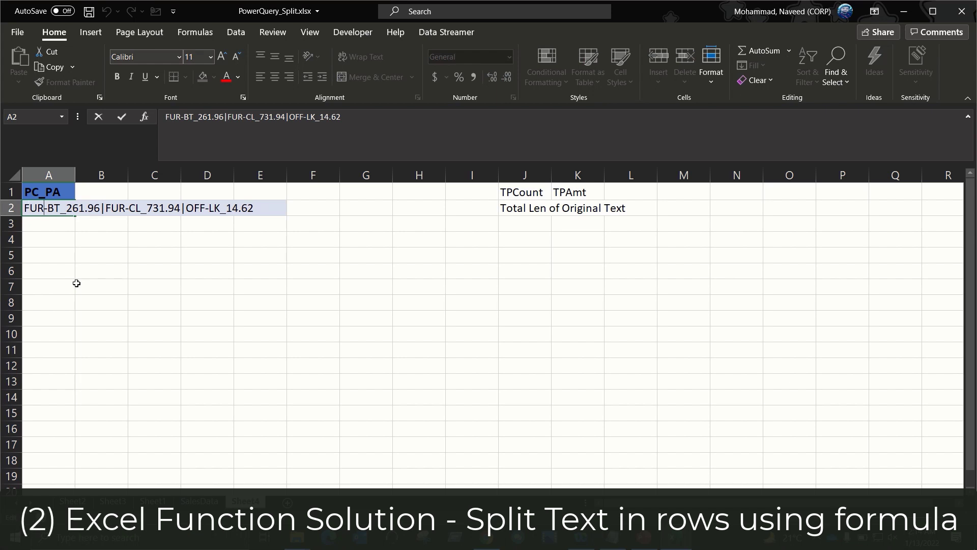
pyautogui.hotkey('shift', 'Right')
pyautogui.hotkey('shift', 'Right')
pyautogui.hotkey('shift', 'Right')
pyautogui.hotkey('shift', 'Right')
pyautogui.hotkey('shift', 'Right')
pyautogui.hotkey('shift', 'Right')
pyautogui.press('Left')
pyautogui.hotkey('shift', 'Left')
pyautogui.press('Left')
pyautogui.hotkey('shift', 'Right')
pyautogui.hotkey('shift', 'Right')
pyautogui.hotkey('shift', 'Right')
pyautogui.hotkey('shift', 'Right')
pyautogui.hotkey('shift', 'Right')
pyautogui.hotkey('shift', 'Right')
pyautogui.hotkey('shift', 'Right')
pyautogui.hotkey('shift', 'Right')
pyautogui.hotkey('shift', 'Right')
pyautogui.hotkey('shift', 'Right')
pyautogui.hotkey('shift', 'Right')
pyautogui.hotkey('shift', 'Right')
pyautogui.hotkey('shift', 'Right')
pyautogui.hotkey('shift', 'Right')
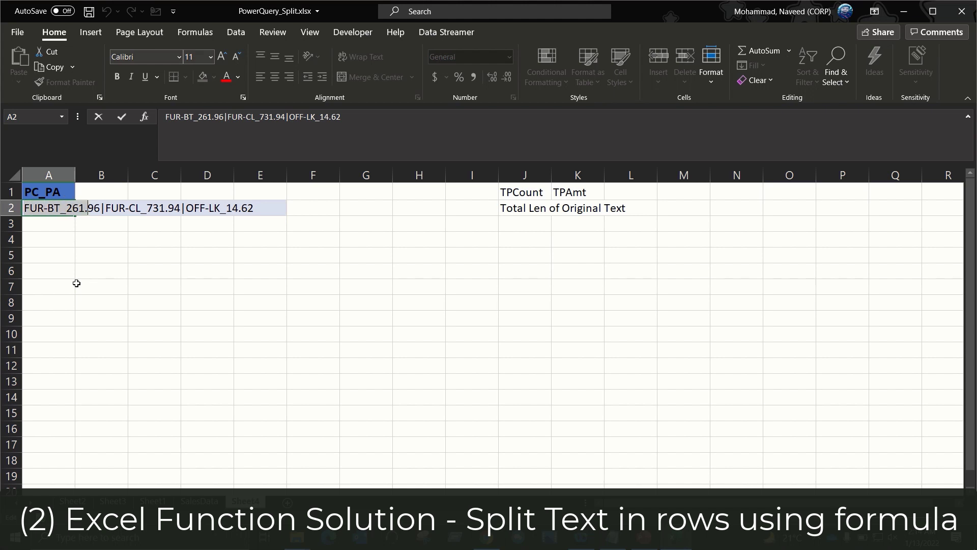
pyautogui.hotkey('shift', 'Left')
pyautogui.press('Left')
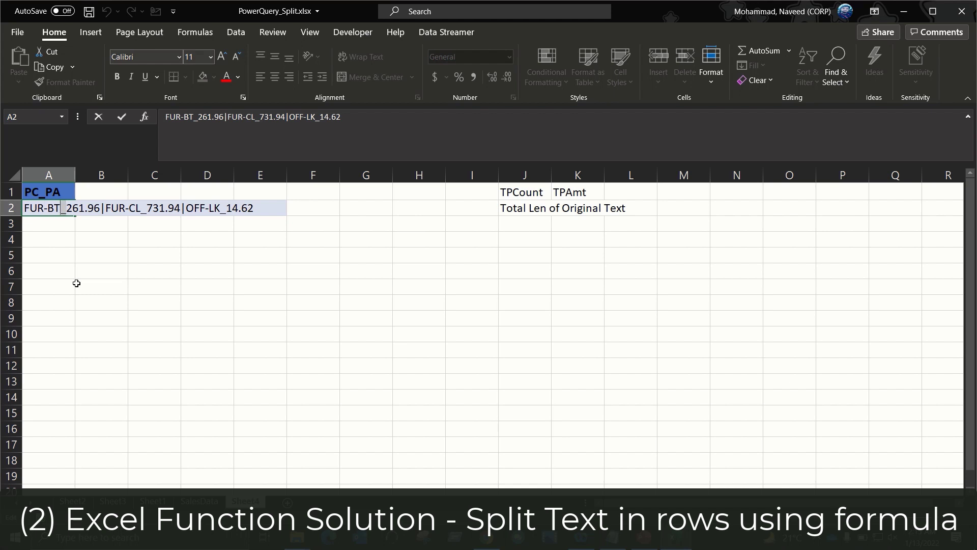
pyautogui.hotkey('shift', 'Right')
pyautogui.hotkey('shift', 'Right')
pyautogui.hotkey('shift', 'Right')
pyautogui.hotkey('shift', 'Right')
pyautogui.hotkey('shift', 'Right')
pyautogui.hotkey('shift', 'Right')
pyautogui.press('Right')
pyautogui.hotkey('shift', 'Right')
pyautogui.press('Right')
pyautogui.hotkey('shift', 'Right')
pyautogui.hotkey('shift', 'Right')
pyautogui.hotkey('shift', 'Right')
pyautogui.hotkey('shift', 'Right')
pyautogui.hotkey('shift', 'Right')
pyautogui.hotkey('shift', 'Right')
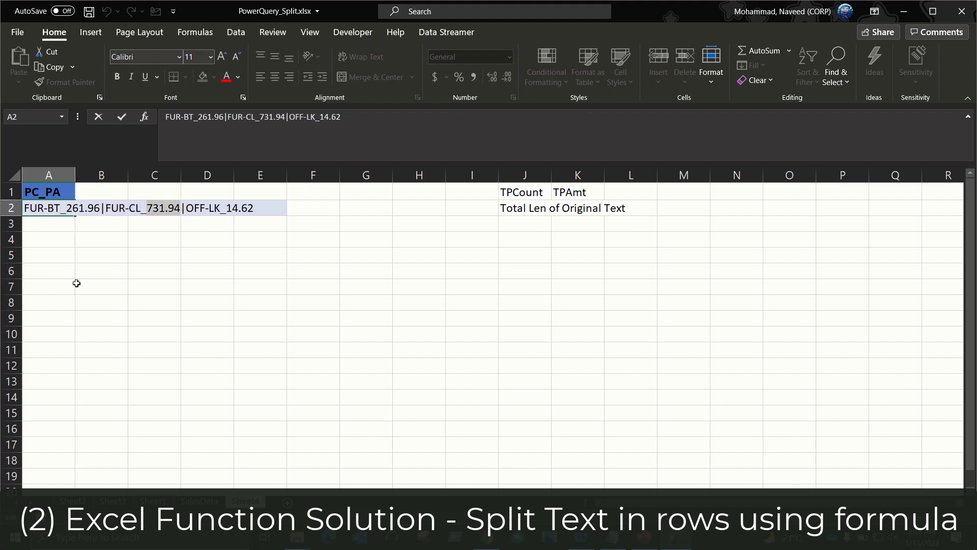
pyautogui.press('Right')
pyautogui.press('Right')
pyautogui.hotkey('shift', 'Right')
pyautogui.hotkey('shift', 'Right')
pyautogui.hotkey('shift', 'Right')
pyautogui.hotkey('shift', 'Right')
pyautogui.hotkey('shift', 'Right')
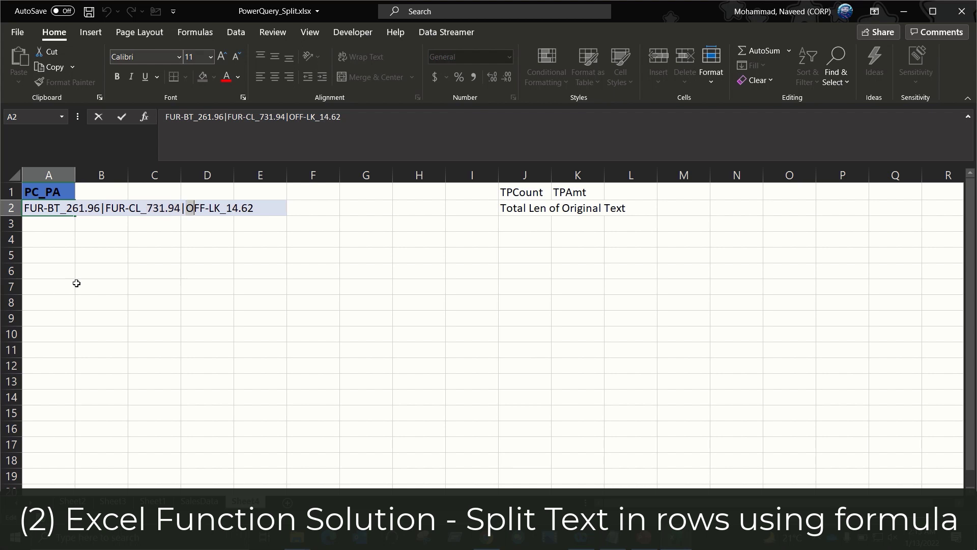
pyautogui.press('Right')
pyautogui.hotkey('shift', 'Right')
pyautogui.press('Right')
pyautogui.hotkey('shift', 'Right')
pyautogui.hotkey('shift', 'Right')
pyautogui.hotkey('shift', 'Right')
pyautogui.hotkey('shift', 'Right')
pyautogui.press('Left')
pyautogui.press('Escape')
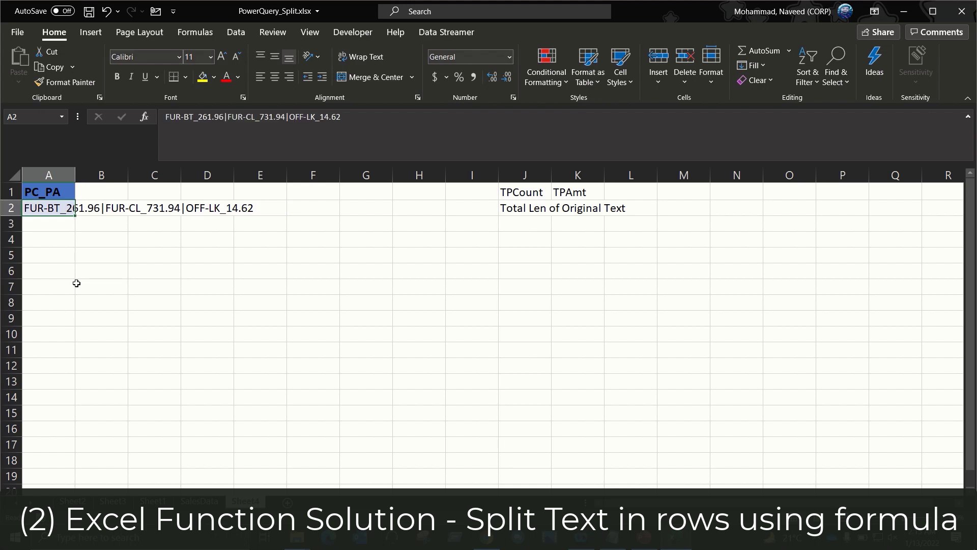
pyautogui.press('F2')
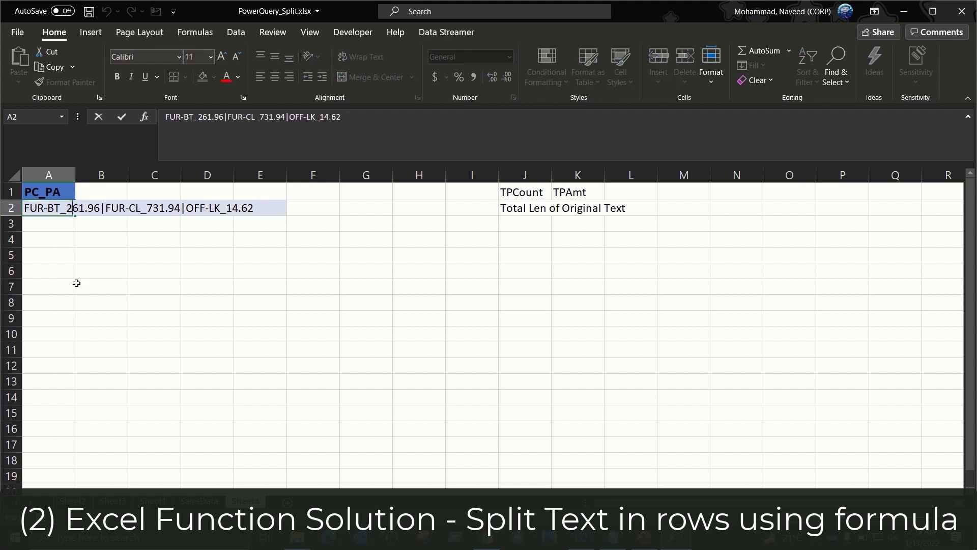
pyautogui.press('Left')
pyautogui.hotkey('shift', 'Left')
pyautogui.press('Escape')
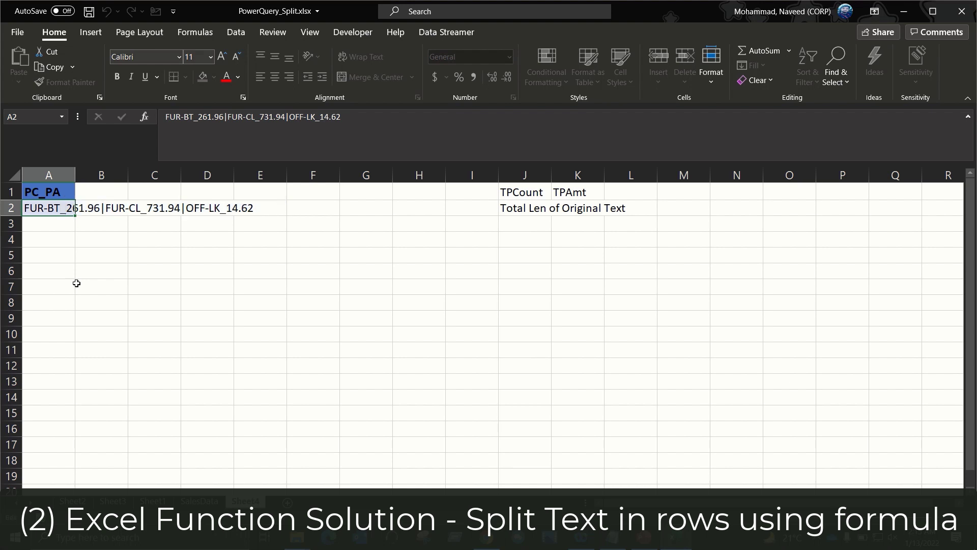
pyautogui.press('Right')
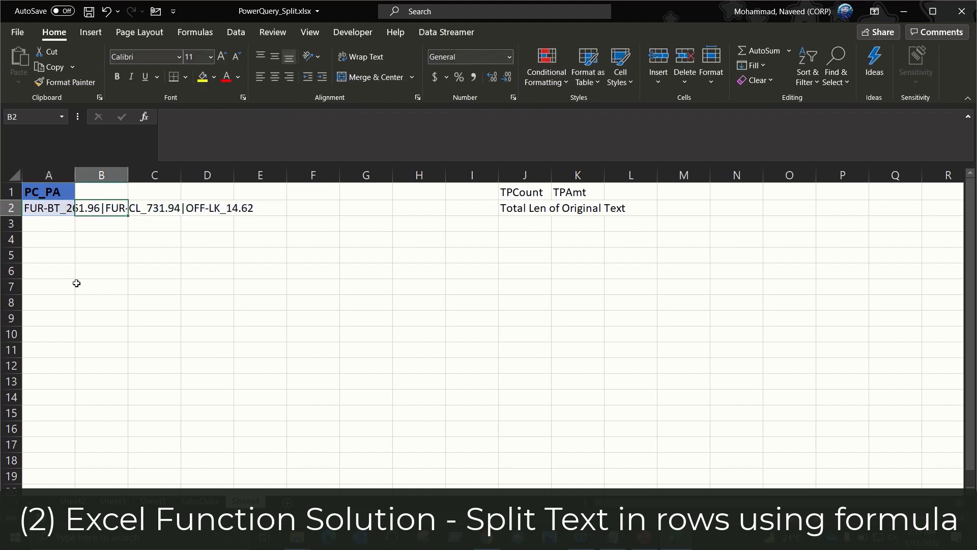
pyautogui.press('Left')
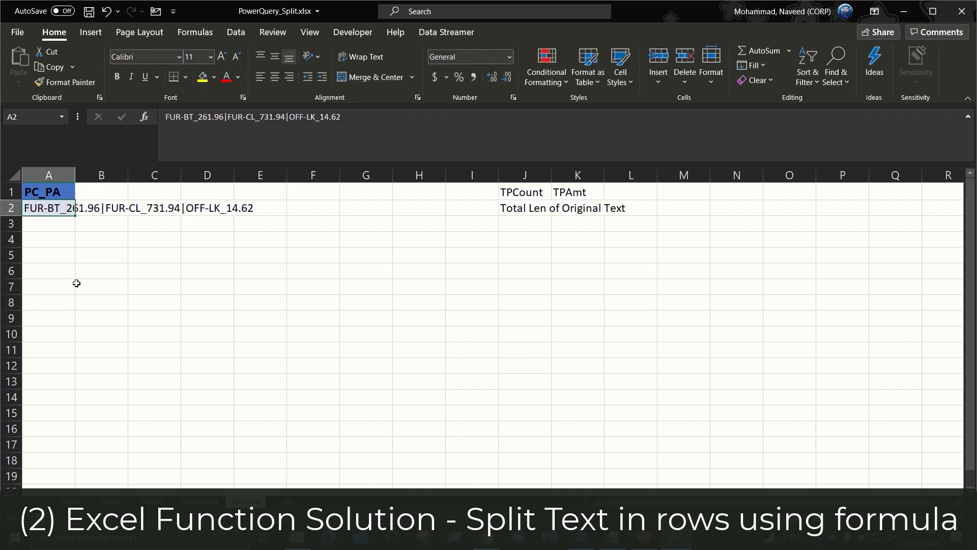
pyautogui.press('Right')
pyautogui.press('Right')
pyautogui.press('Right')
pyautogui.press('Right')
pyautogui.press('Right')
pyautogui.press('Right')
pyautogui.press('Right')
pyautogui.press('Right')
pyautogui.press('Right')
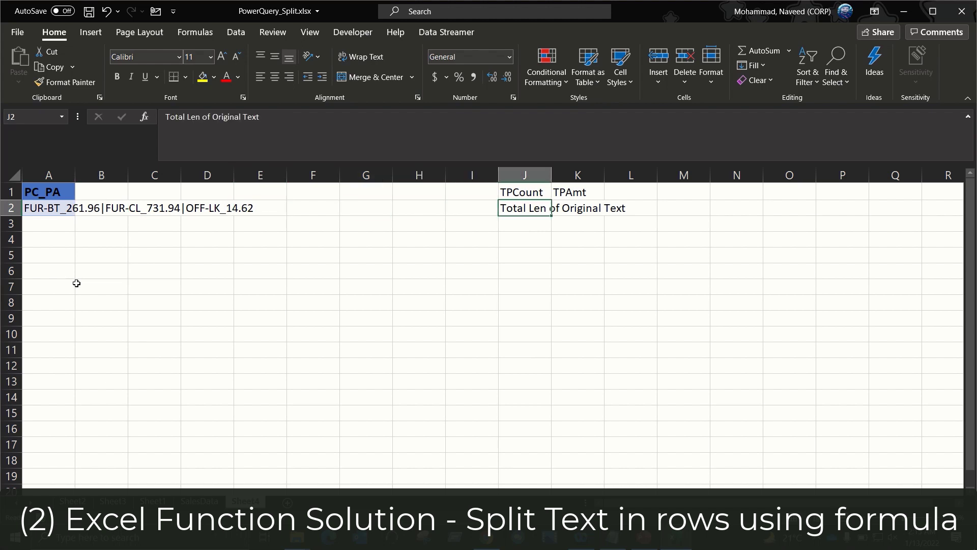
# Step: Finish the J3 note about creating new text by removing the underscore symbol
pyautogui.press('Down')
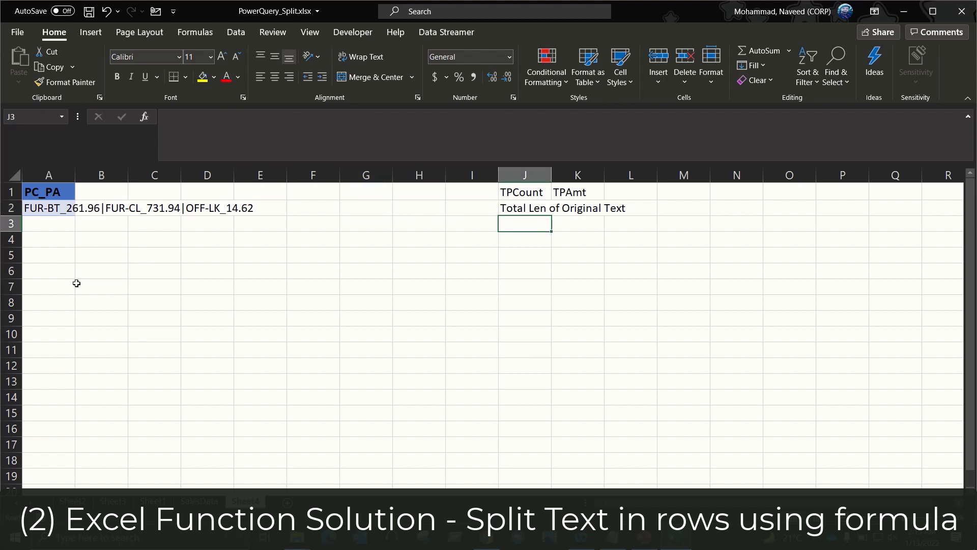
pyautogui.write('Create next')
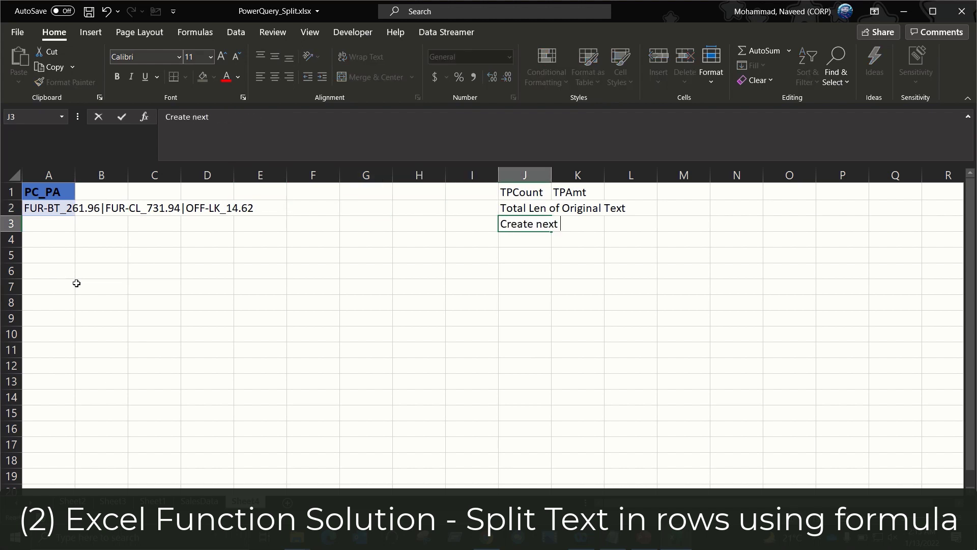
pyautogui.press('BackSpace')
pyautogui.press('BackSpace')
pyautogui.press('BackSpace')
pyautogui.write('w text by removin')
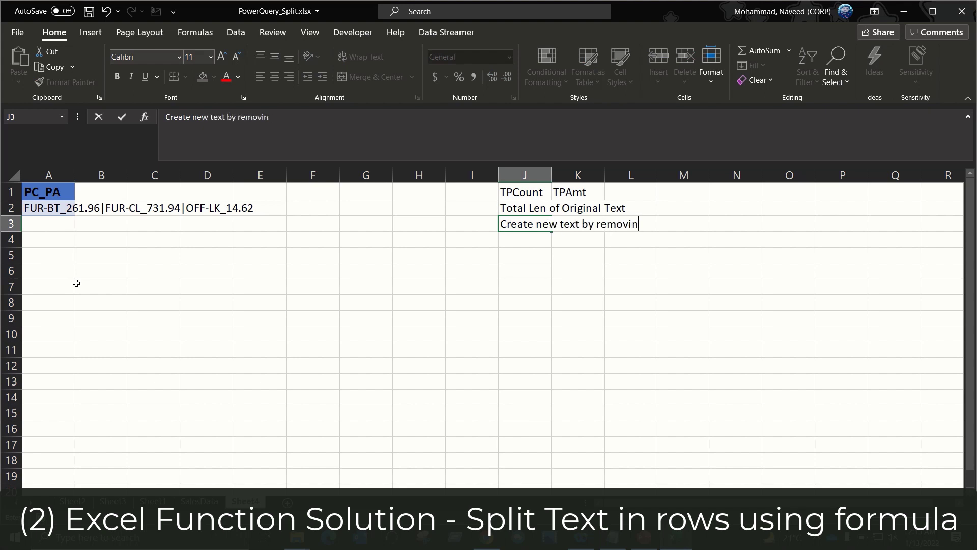
pyautogui.write('g underscore symbol')
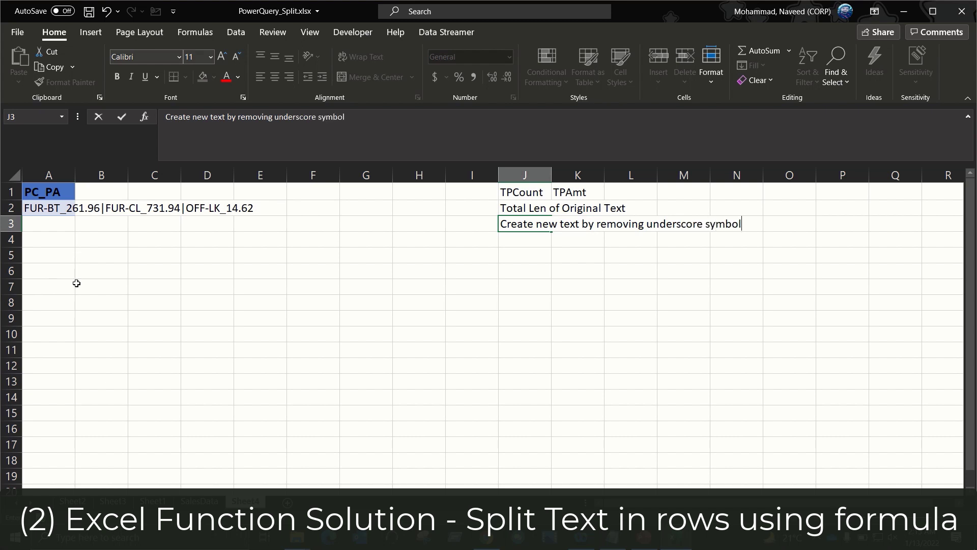
pyautogui.press('Return')
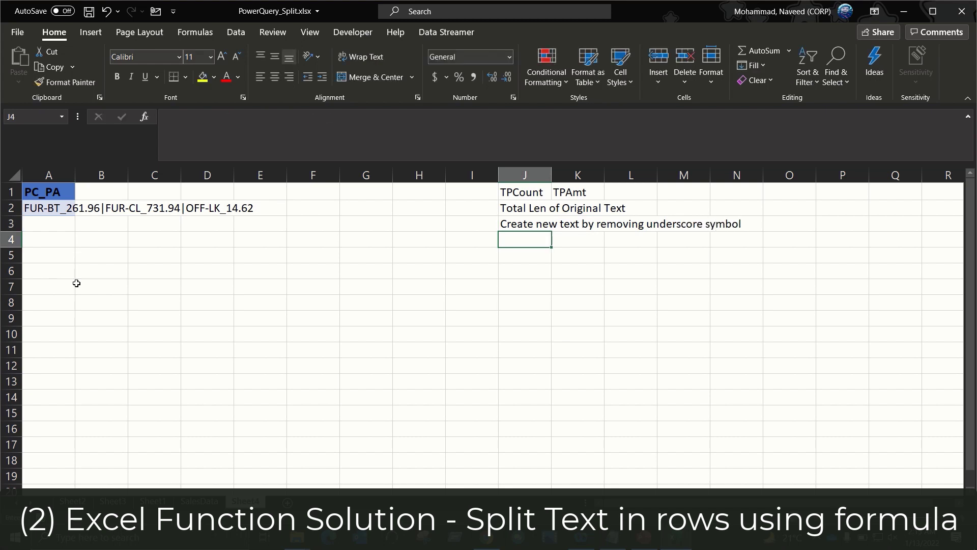
pyautogui.press('Up')
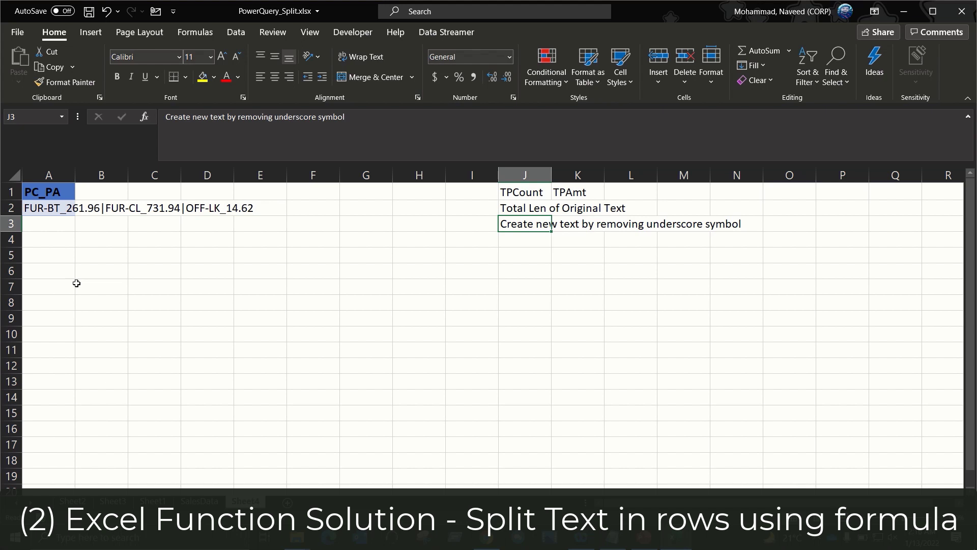
# Step: Add the note 'Len of New text' in J4
pyautogui.press('Down')
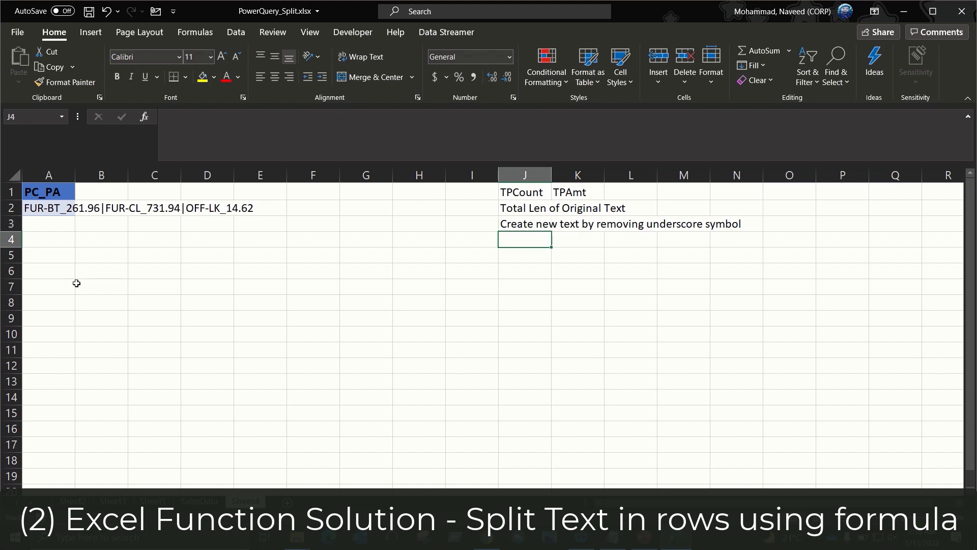
pyautogui.write('Len of')
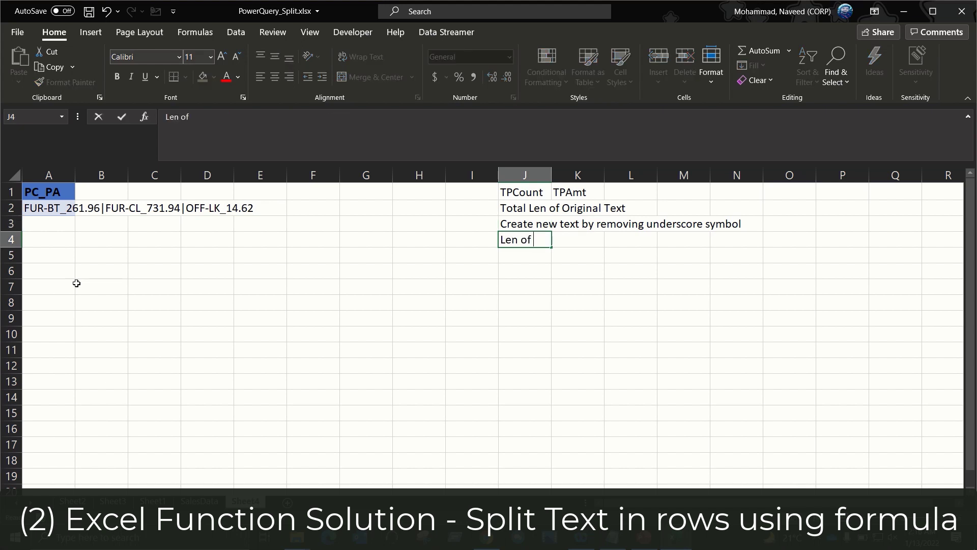
pyautogui.write(' New text')
pyautogui.press('Return')
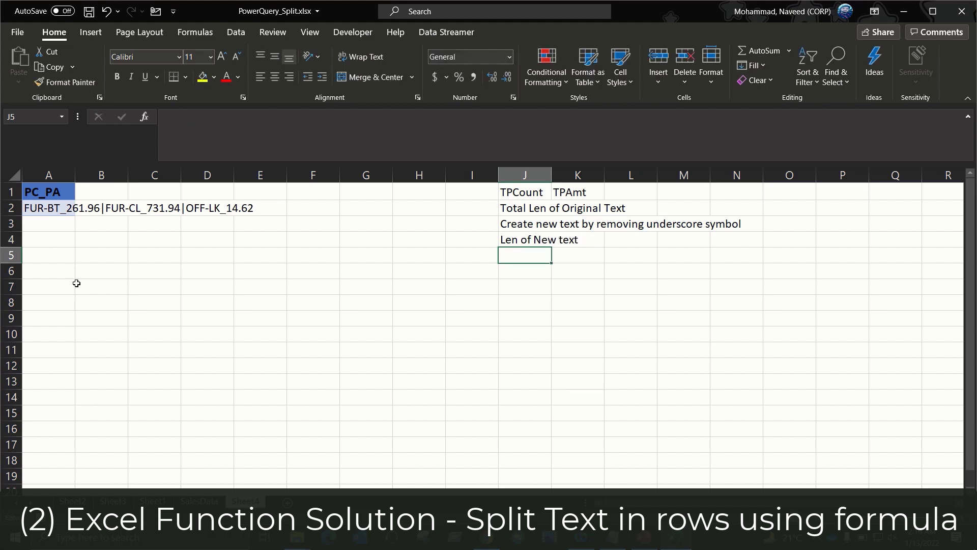
pyautogui.press('Up')
pyautogui.press('Up')
pyautogui.press('Up')
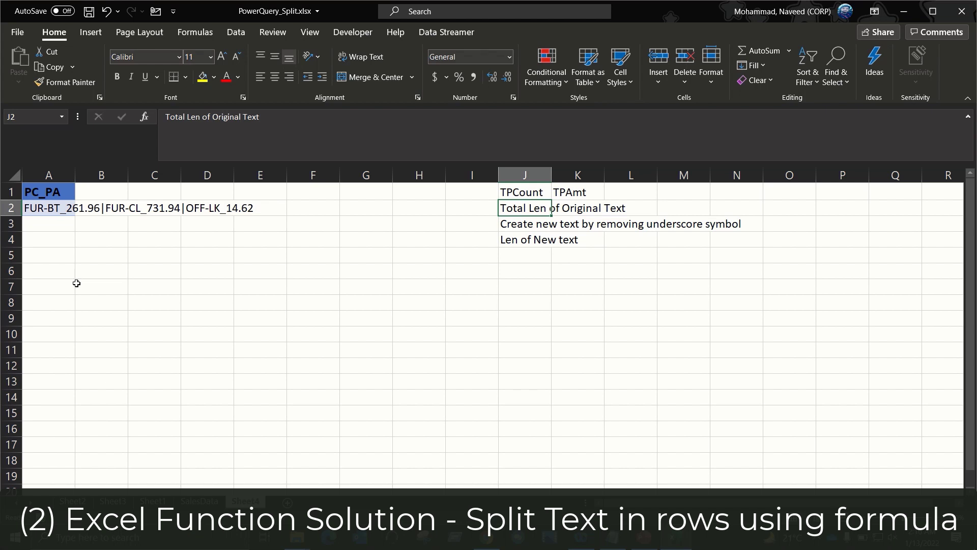
pyautogui.press('Down')
pyautogui.press('Down')
pyautogui.press('Down')
pyautogui.press('Up')
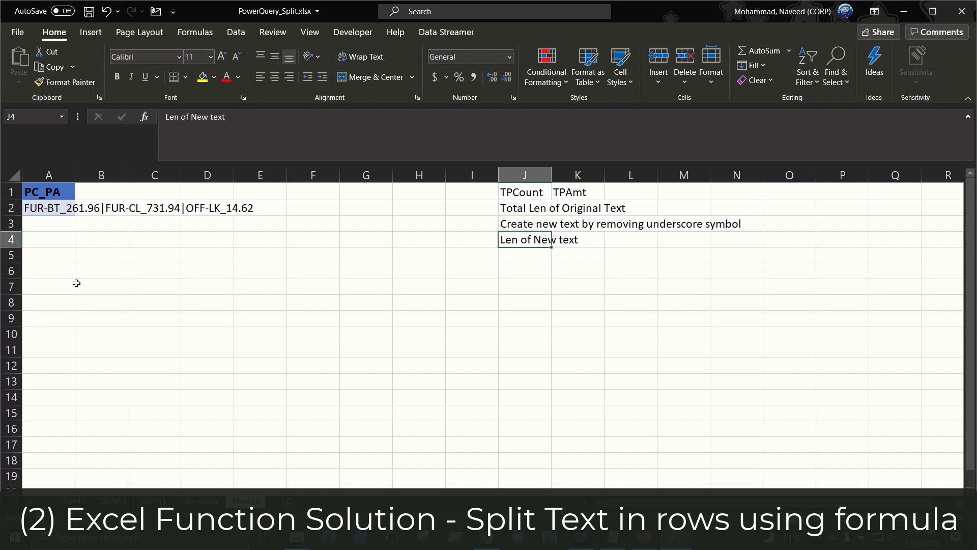
# Step: Add the note 'Original Text len - New Text Len' in J5
pyautogui.press('Down')
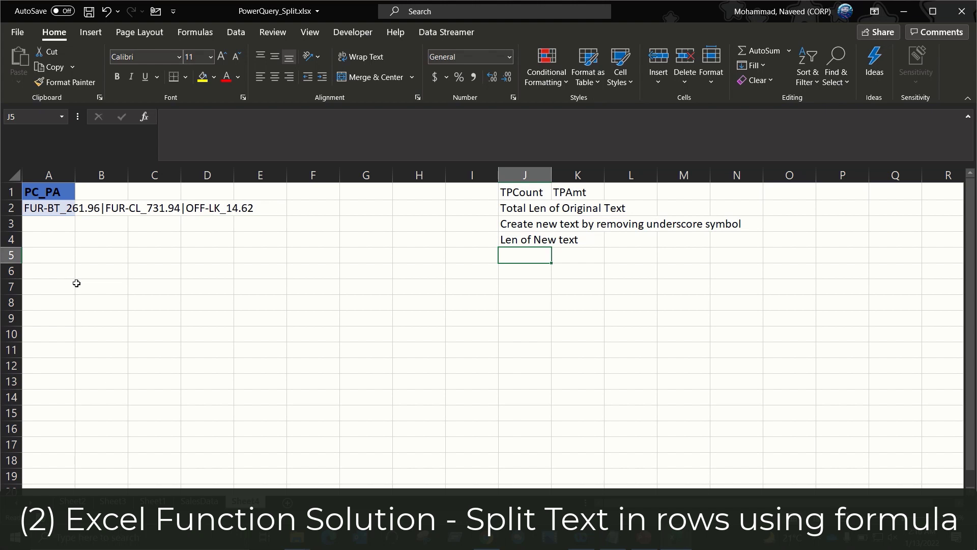
pyautogui.write('Original ')
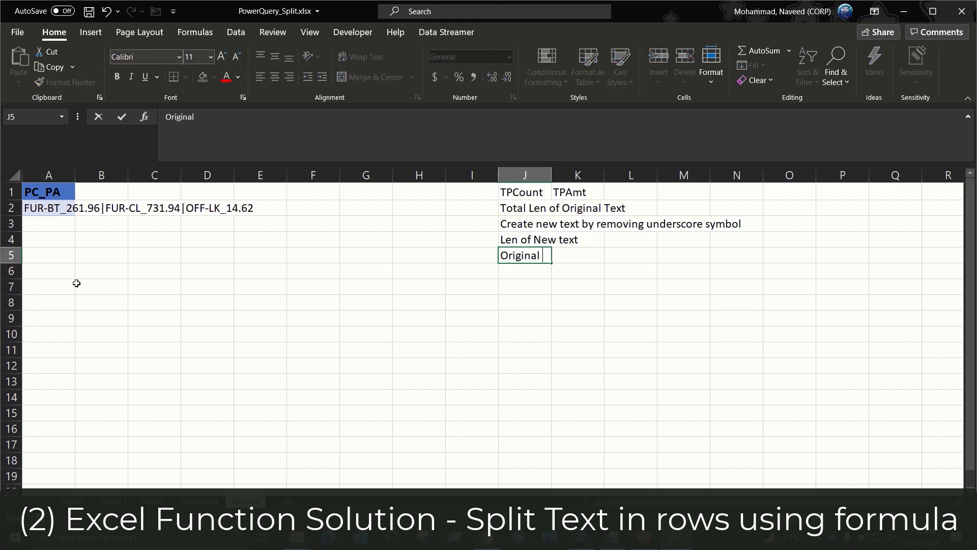
pyautogui.write('Text len - New T')
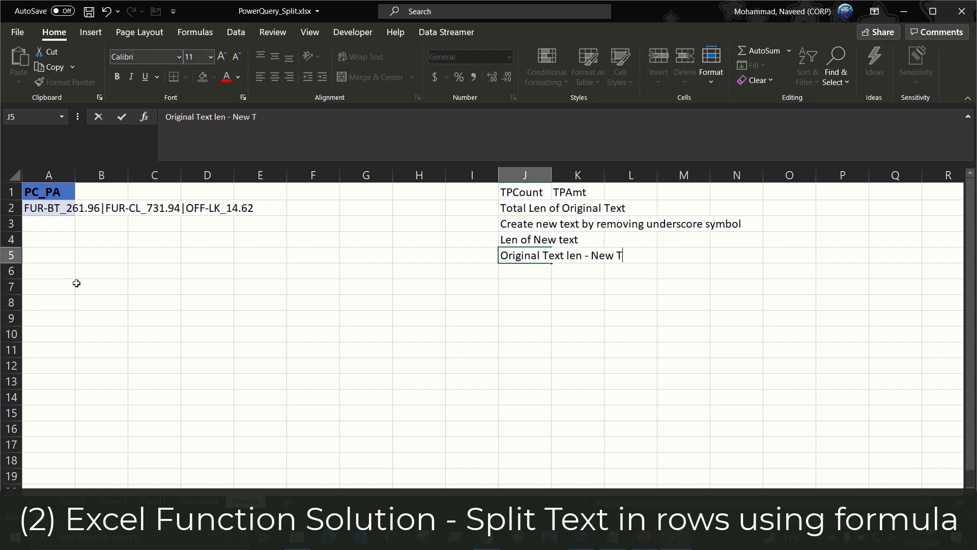
pyautogui.write('ext Len')
pyautogui.press('Return')
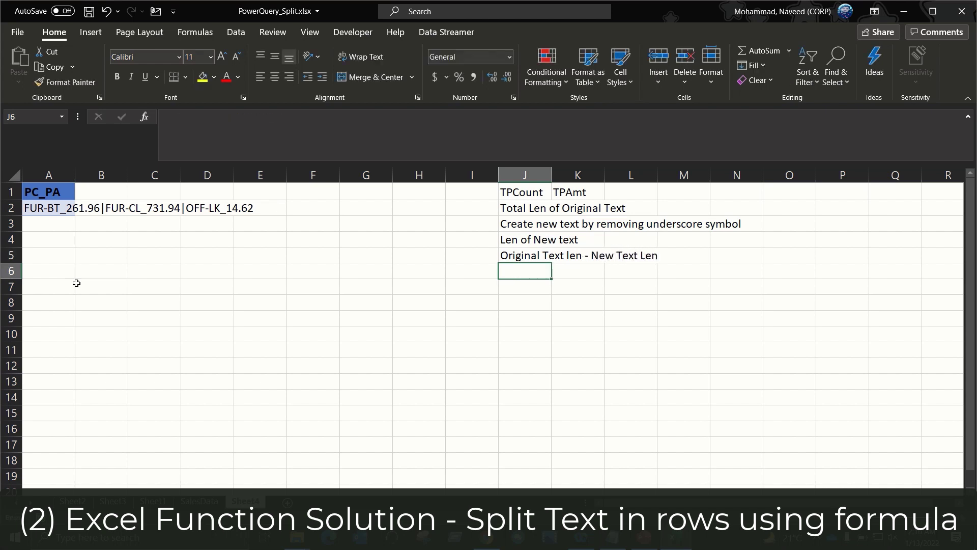
pyautogui.press('Up')
pyautogui.press('Up')
pyautogui.press('Up')
pyautogui.press('Up')
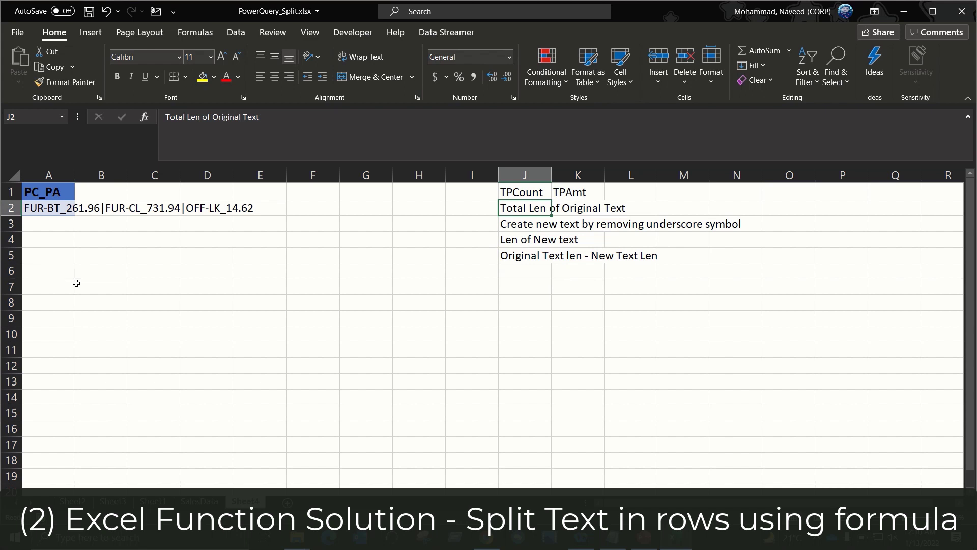
pyautogui.press('Down')
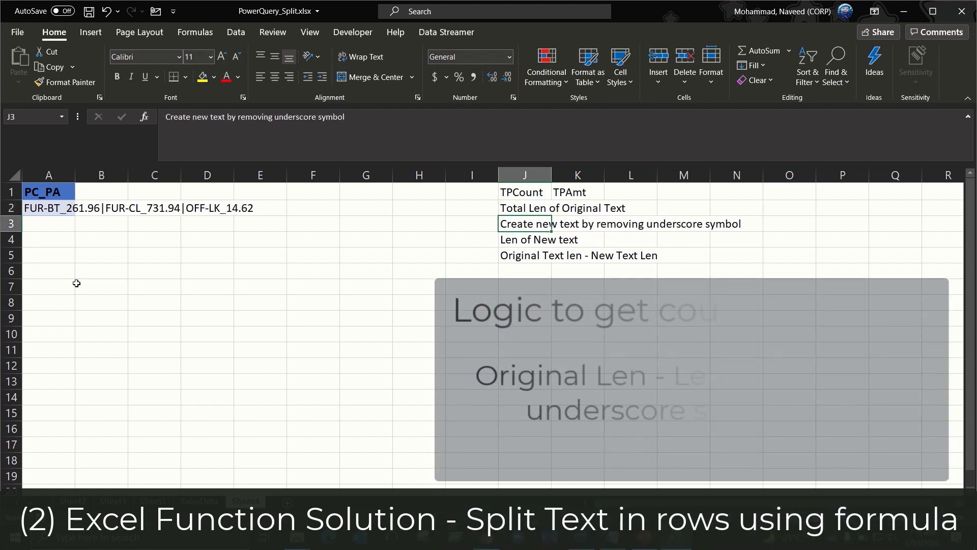
pyautogui.press('Down')
pyautogui.press('Up')
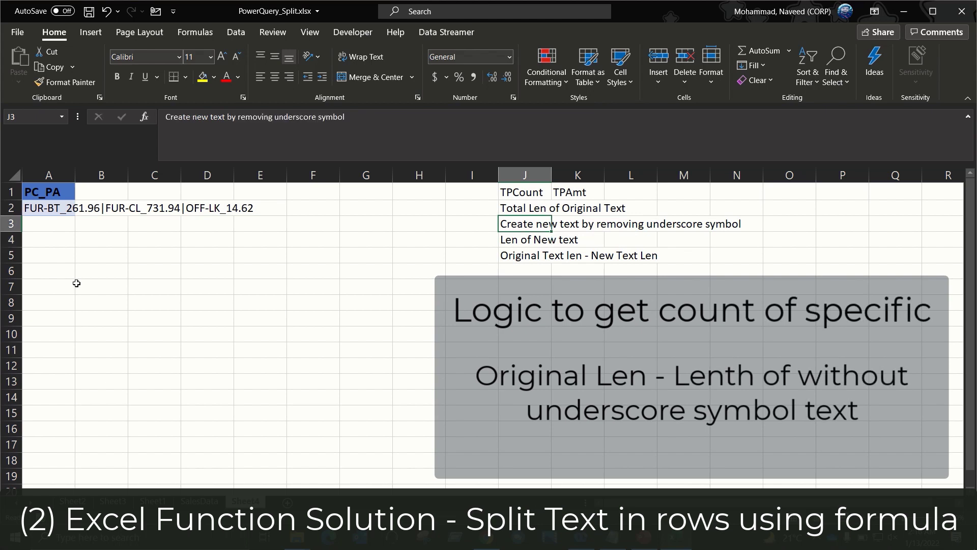
pyautogui.press('Down')
pyautogui.press('Down')
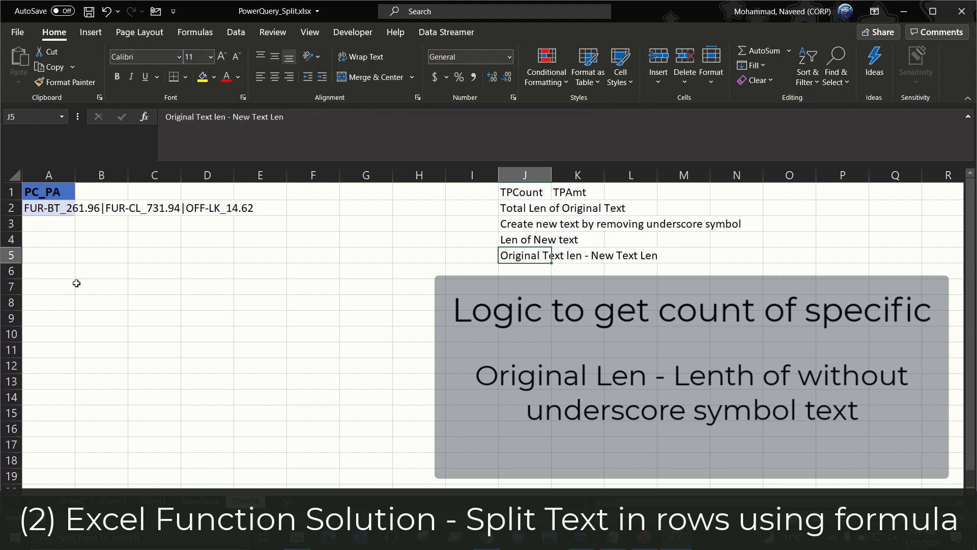
pyautogui.press('Up')
pyautogui.press('Up')
pyautogui.press('Up')
pyautogui.press('Up')
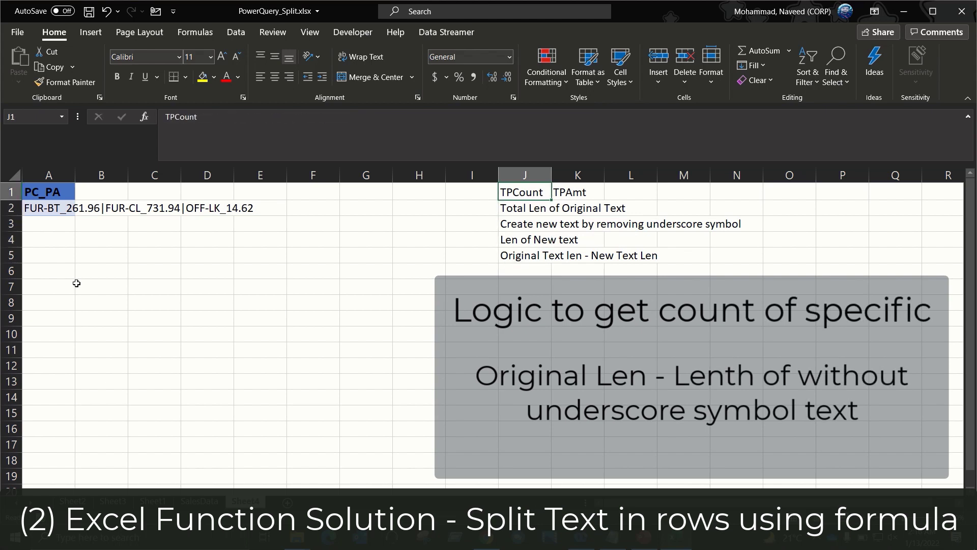
pyautogui.press('Down')
pyautogui.press('Down')
pyautogui.press('Down')
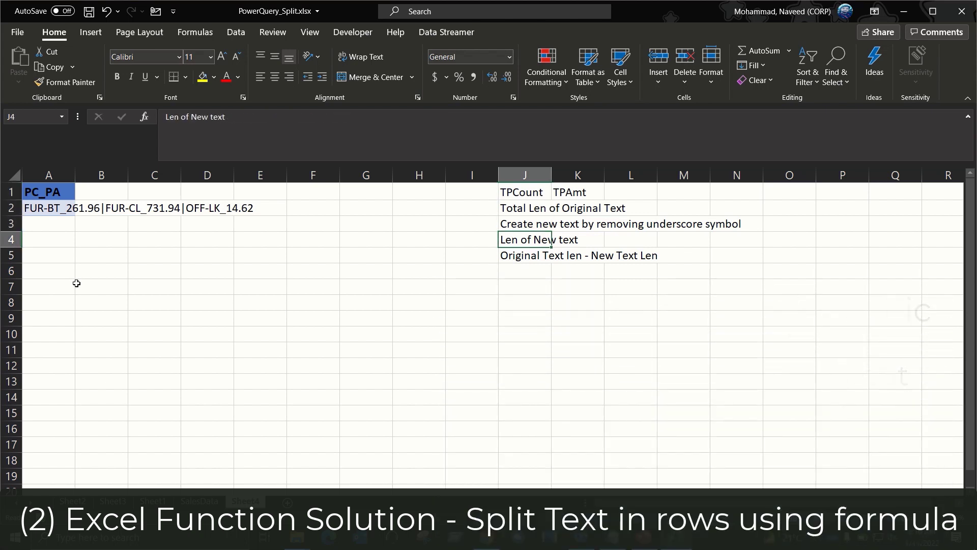
pyautogui.press('Up')
pyautogui.press('Up')
pyautogui.hotkey('shift', 'Down')
pyautogui.hotkey('shift', 'Down')
pyautogui.hotkey('shift', 'Down')
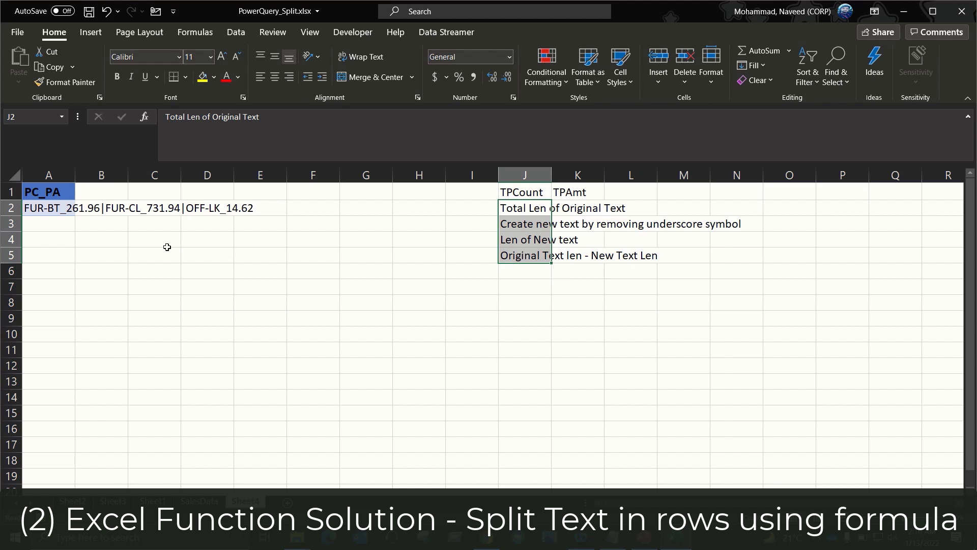
# Step: Label cell A4 'Original Len'
pyautogui.click(48, 238)
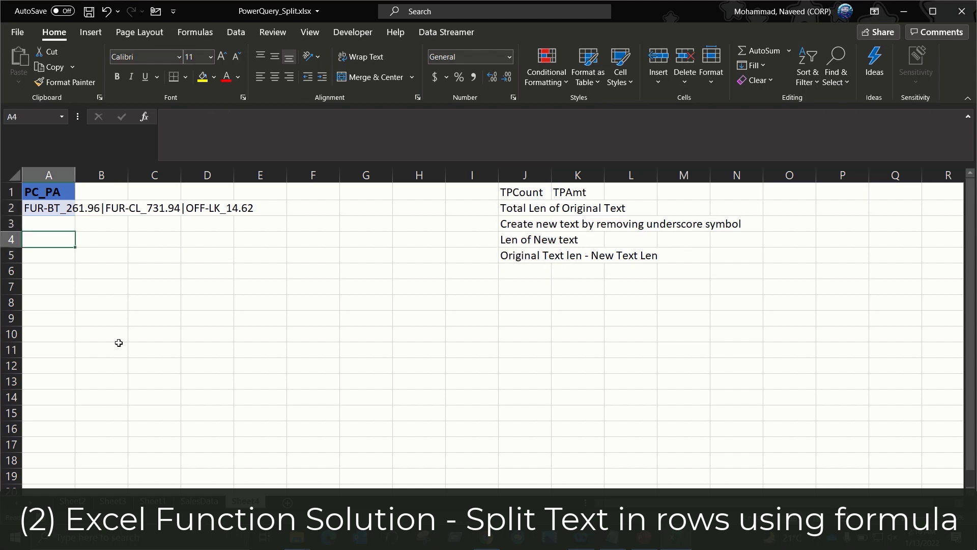
pyautogui.write('O')
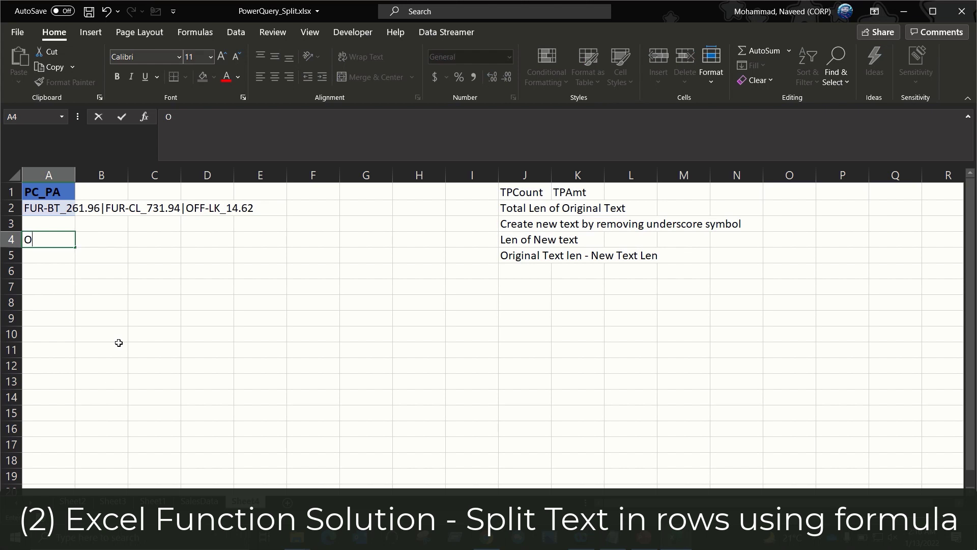
pyautogui.write('riginal Len')
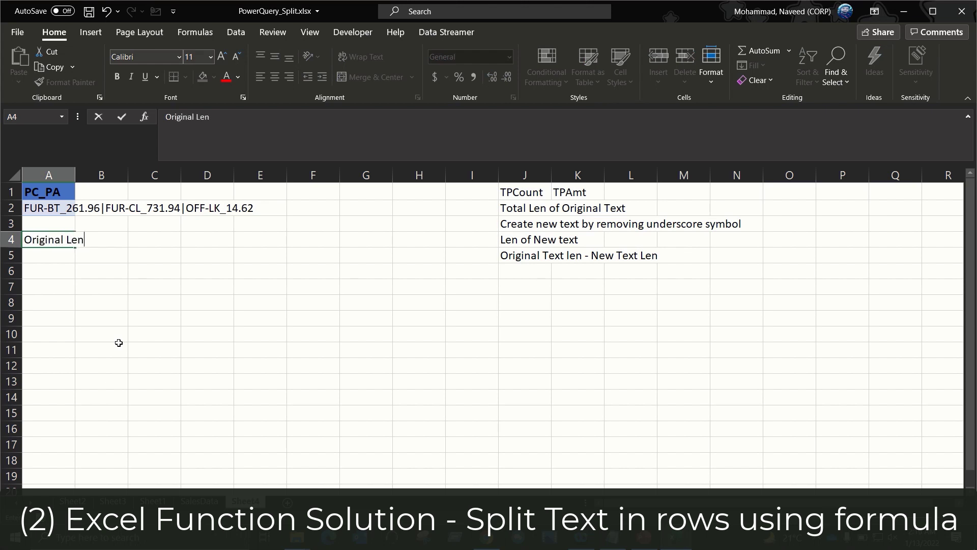
pyautogui.press('Tab')
pyautogui.hotkey('shift', 'Tab')
# Step: Enter =LEN(A2) in A5, returning 40 characters
pyautogui.press('Return')
pyautogui.write('+l')
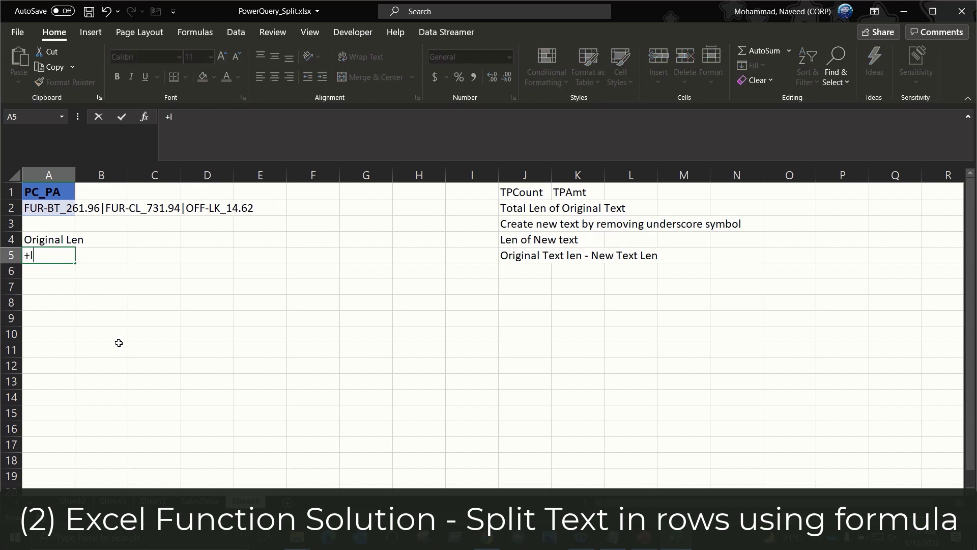
pyautogui.write('en=len')
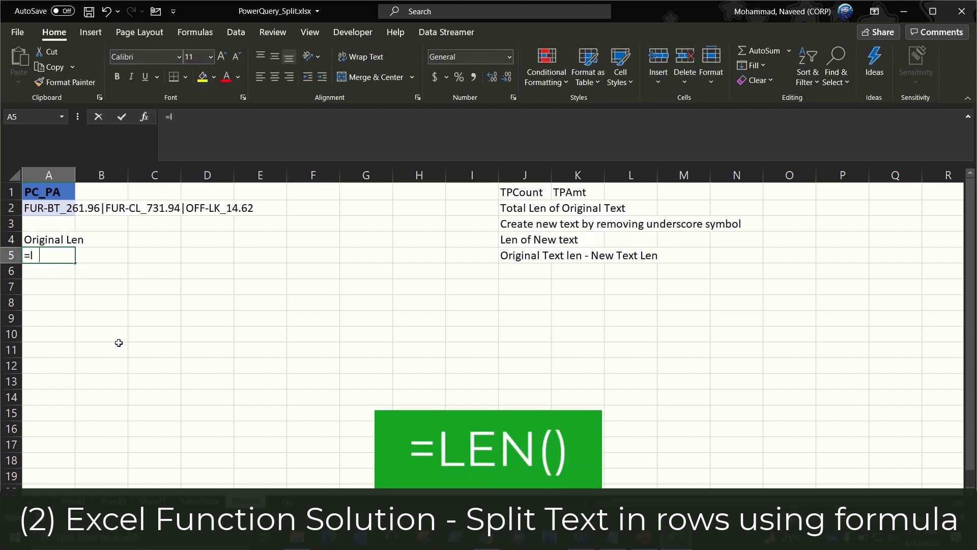
pyautogui.press('Tab')
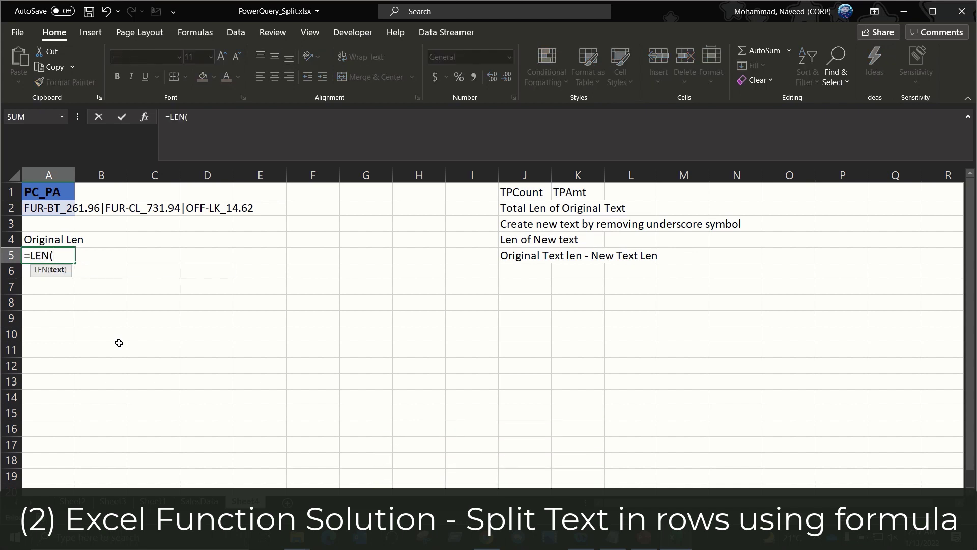
pyautogui.press('Up')
pyautogui.press('Up')
pyautogui.press('Up')
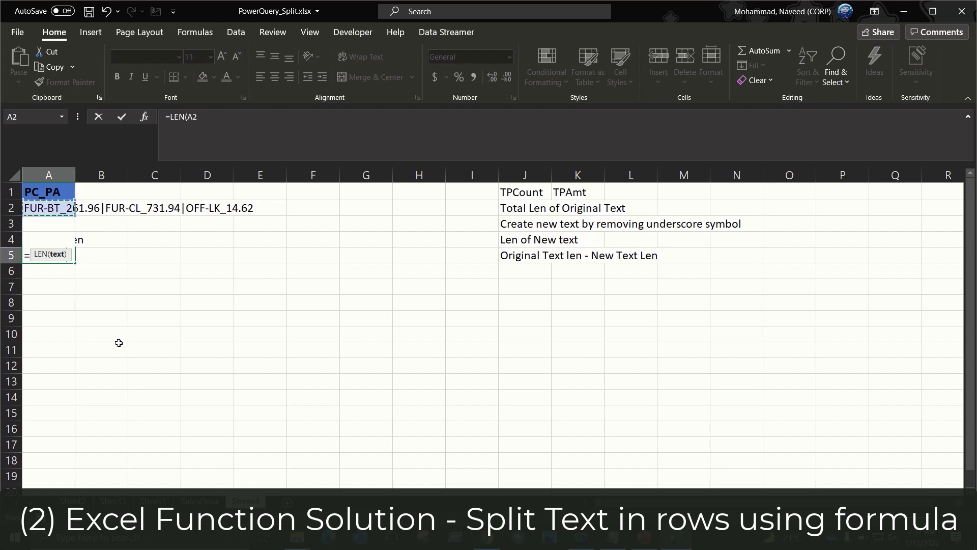
pyautogui.write(')')
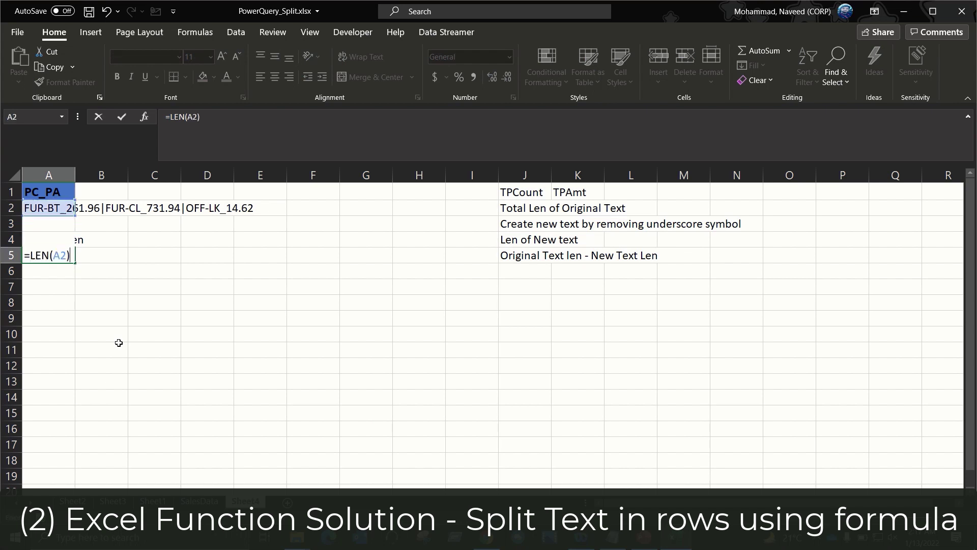
pyautogui.press('Return')
pyautogui.press('Up')
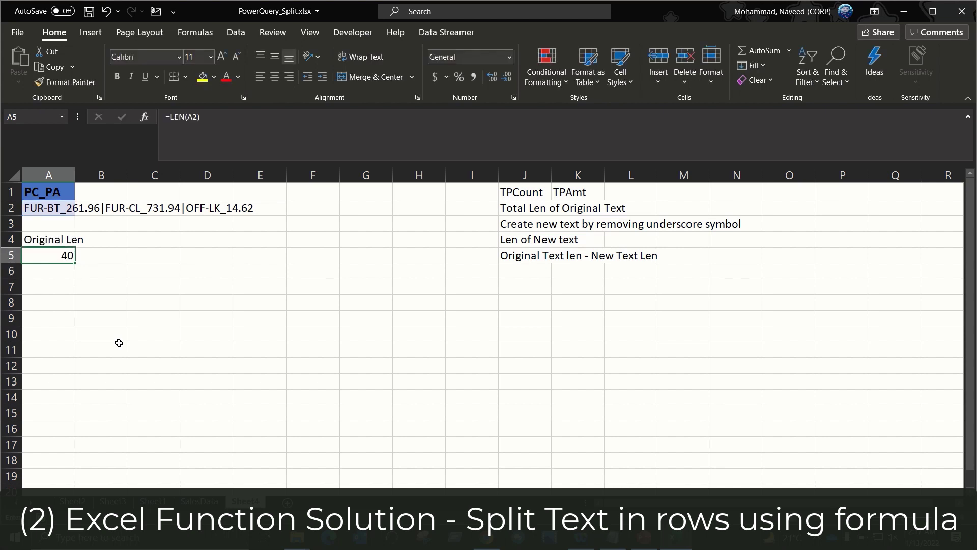
pyautogui.press('Up')
pyautogui.press('Up')
pyautogui.press('Up')
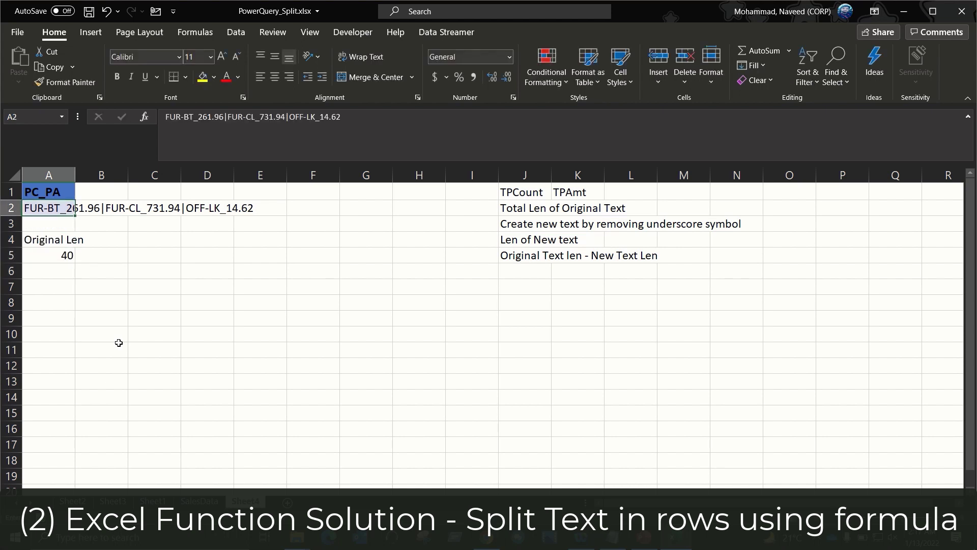
pyautogui.press('Down')
pyautogui.press('Down')
pyautogui.press('Down')
pyautogui.press('Down')
pyautogui.press('Down')
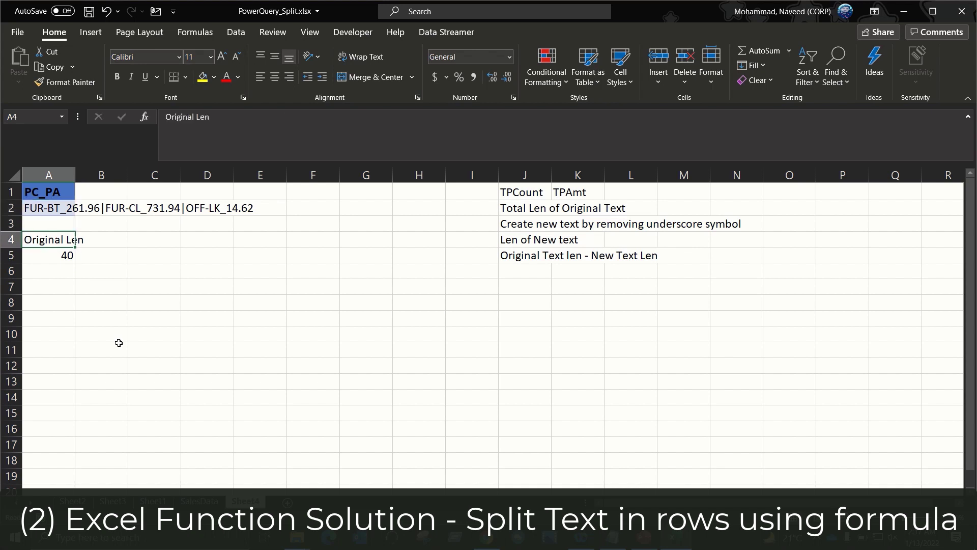
# Step: Label cell A6 'NewText_By removing underscore symbol'
pyautogui.press('Up')
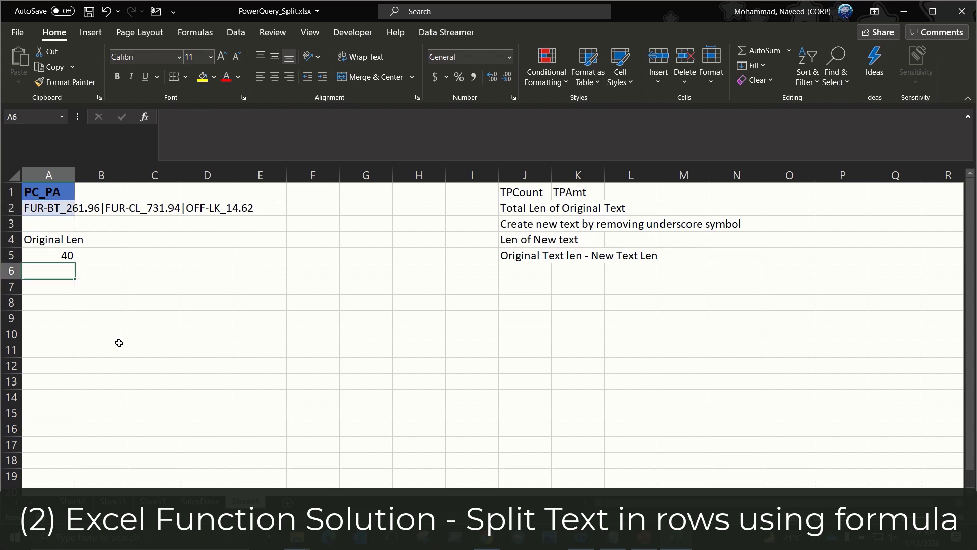
pyautogui.write('NewText_By ')
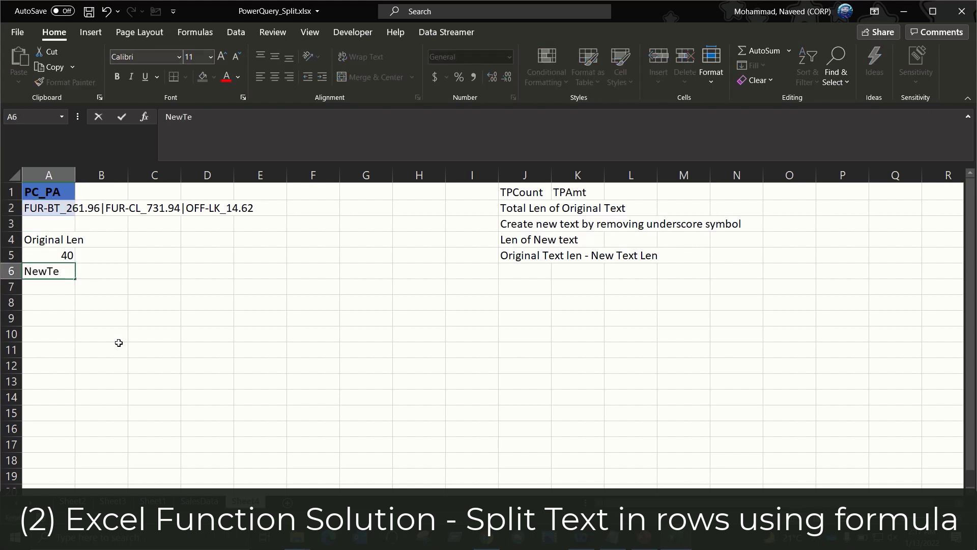
pyautogui.write('rem')
pyautogui.press('BackSpace')
pyautogui.press('BackSpace')
pyautogui.press('BackSpace')
pyautogui.write('removi')
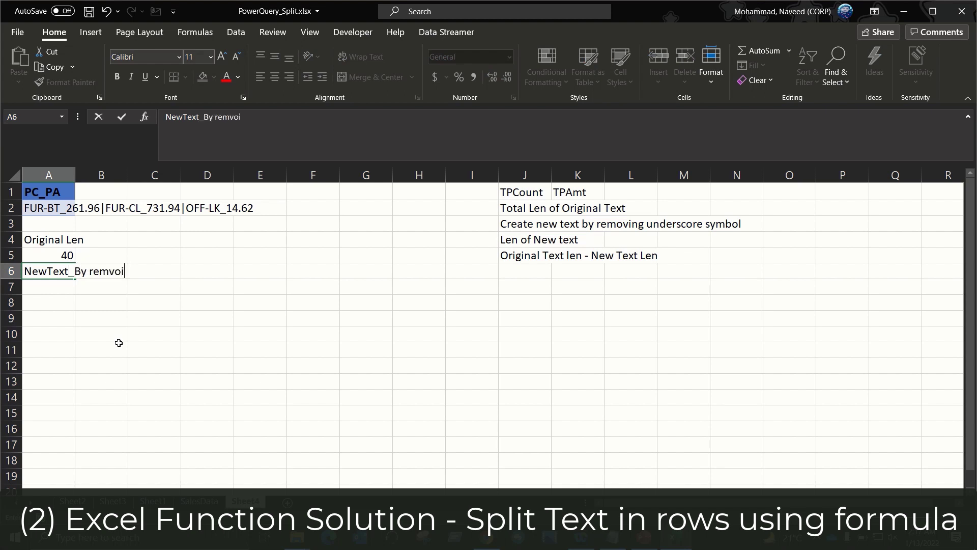
pyautogui.press('BackSpace')
pyautogui.press('BackSpace')
pyautogui.write('ving underscore symbol')
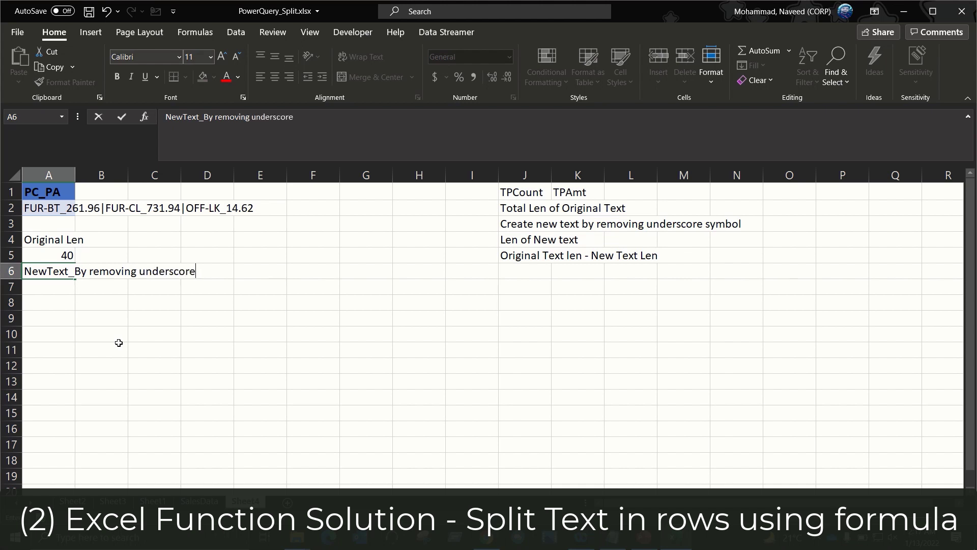
pyautogui.press('Return')
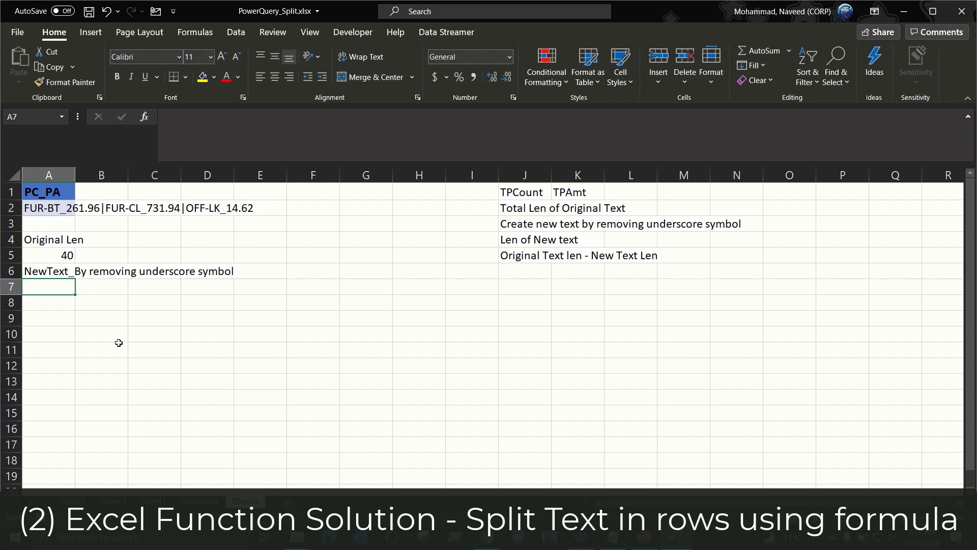
# Step: Enter =SUBSTITUTE(A2,"_","") in A7 to strip the underscores
pyautogui.write('=sub')
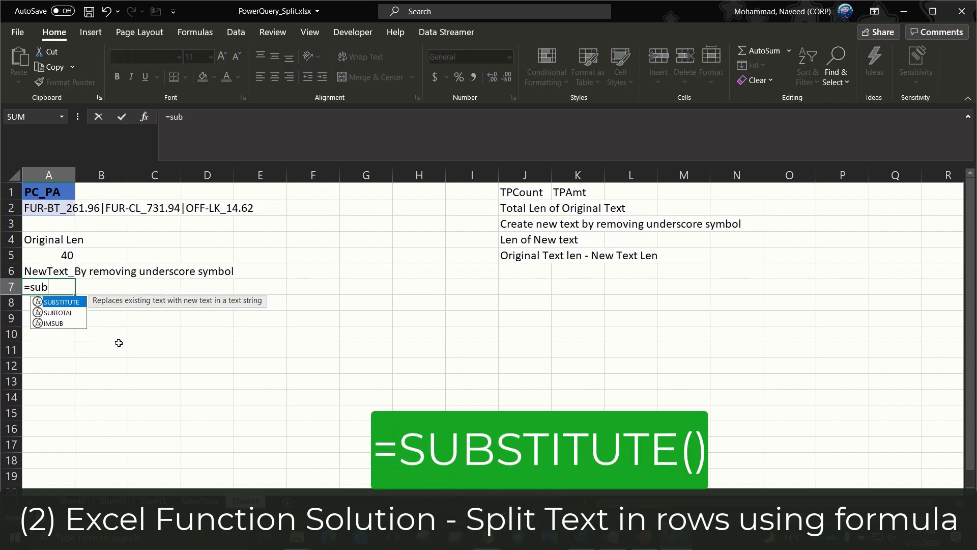
pyautogui.press('Tab')
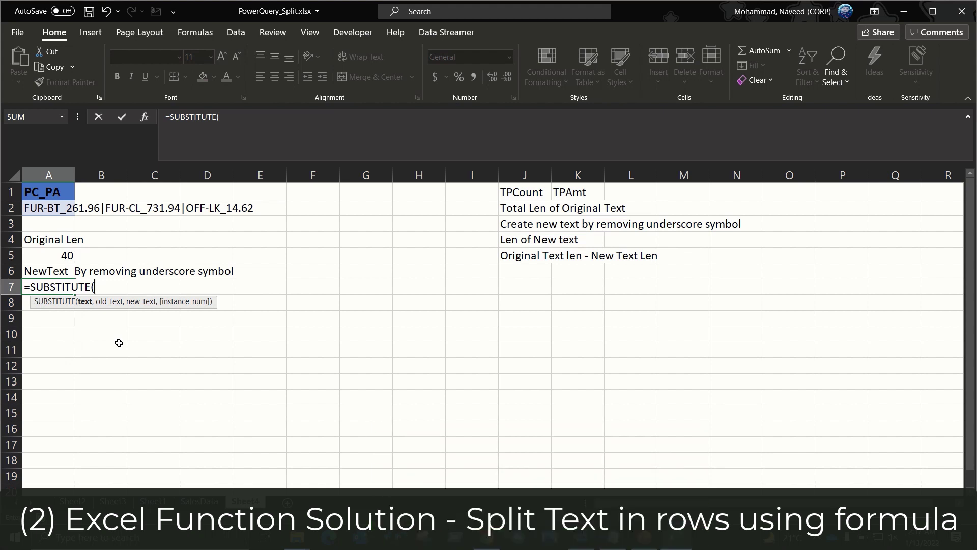
pyautogui.press('Up')
pyautogui.press('Up')
pyautogui.press('Up')
pyautogui.press('Up')
pyautogui.press('Up')
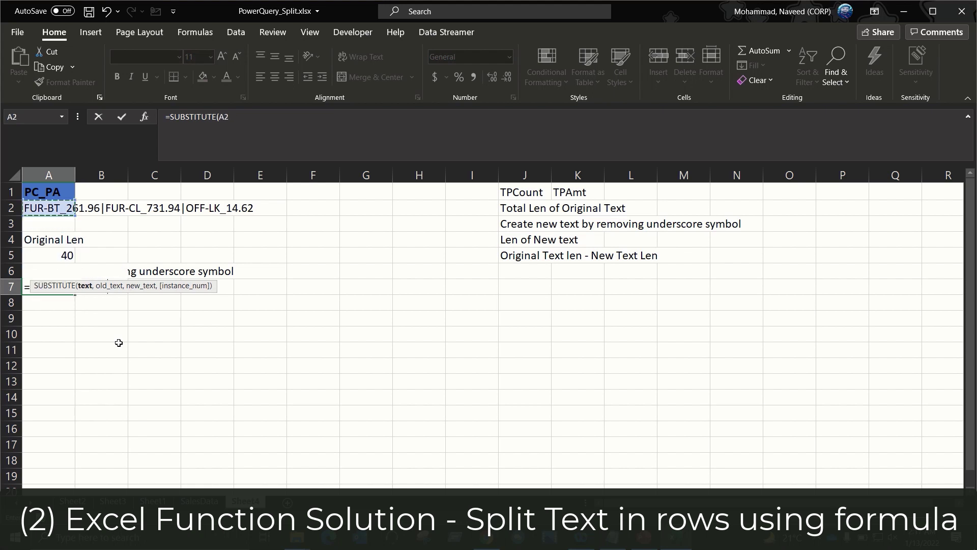
pyautogui.write(',')
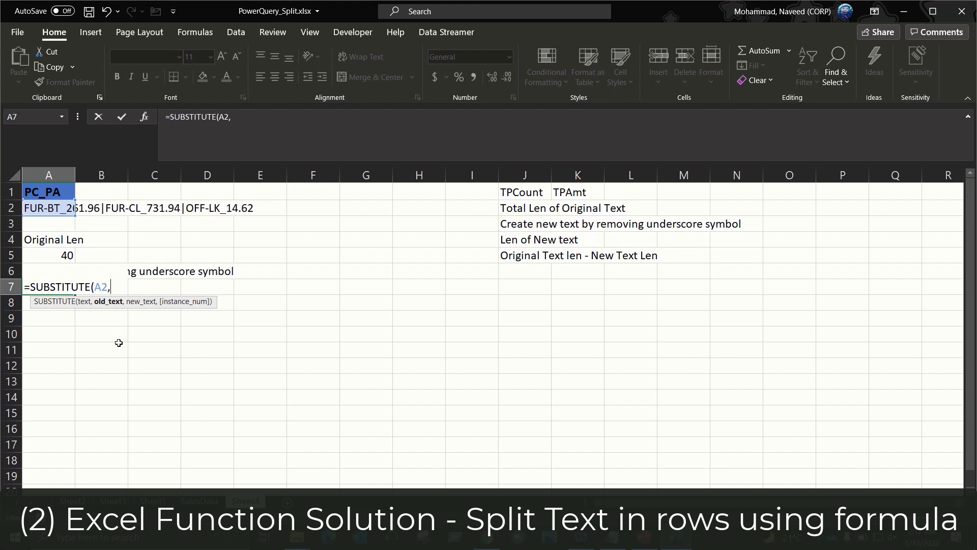
pyautogui.write('"_",')
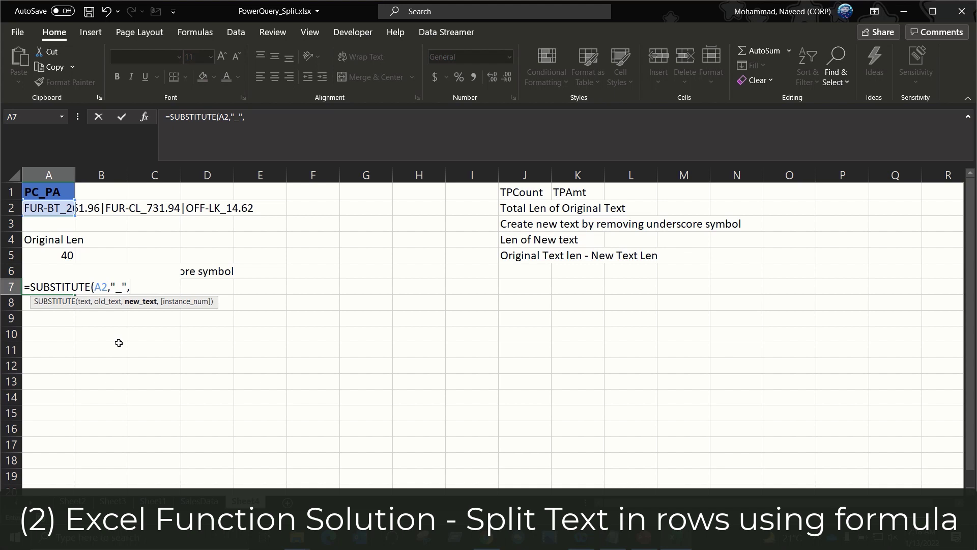
pyautogui.write('"")')
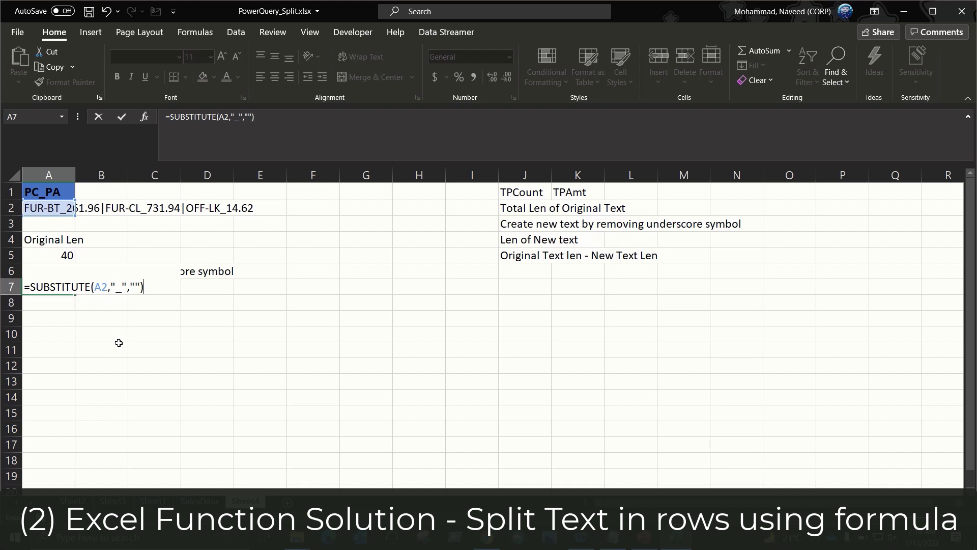
pyautogui.press('Return')
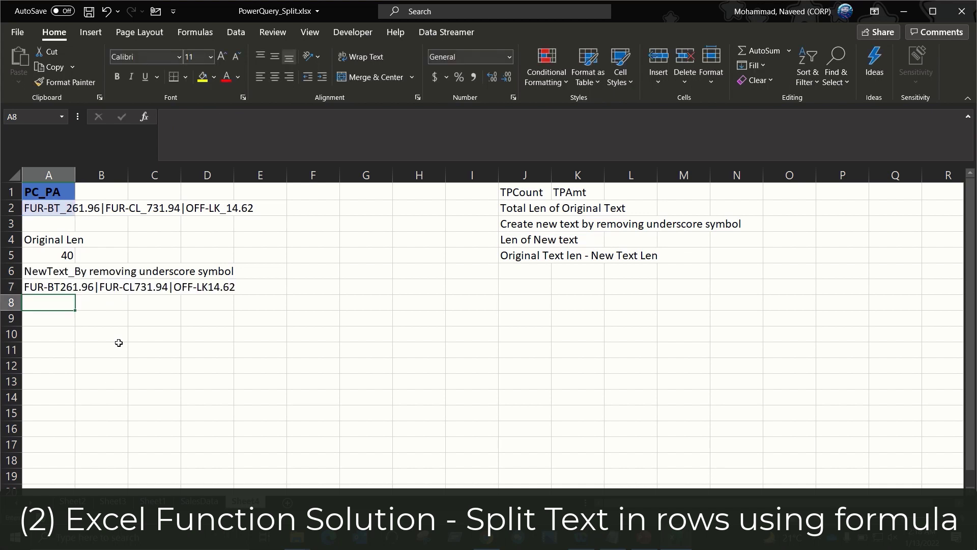
pyautogui.press('Up')
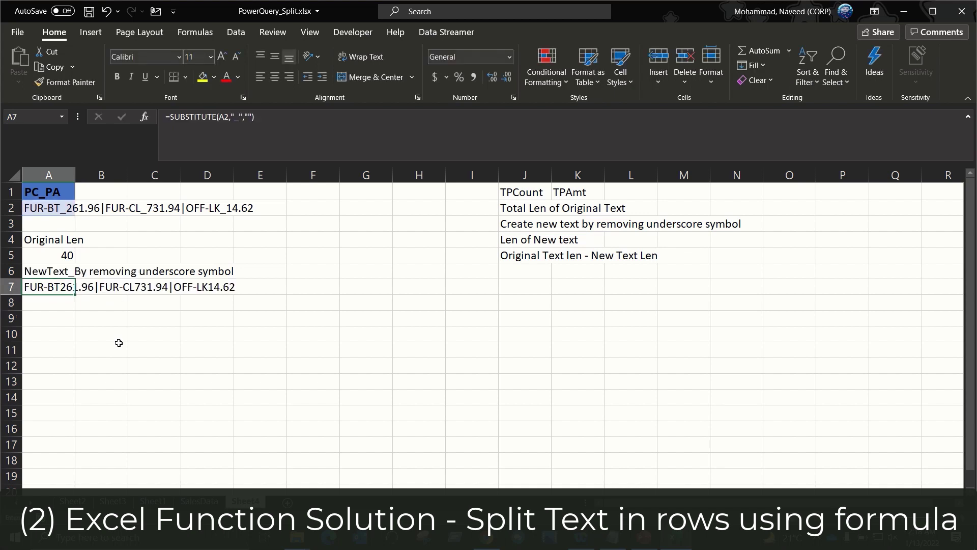
# Step: Label A8 'Len of New text' and enter =LEN(A7) in A9, giving 37
pyautogui.press('Down')
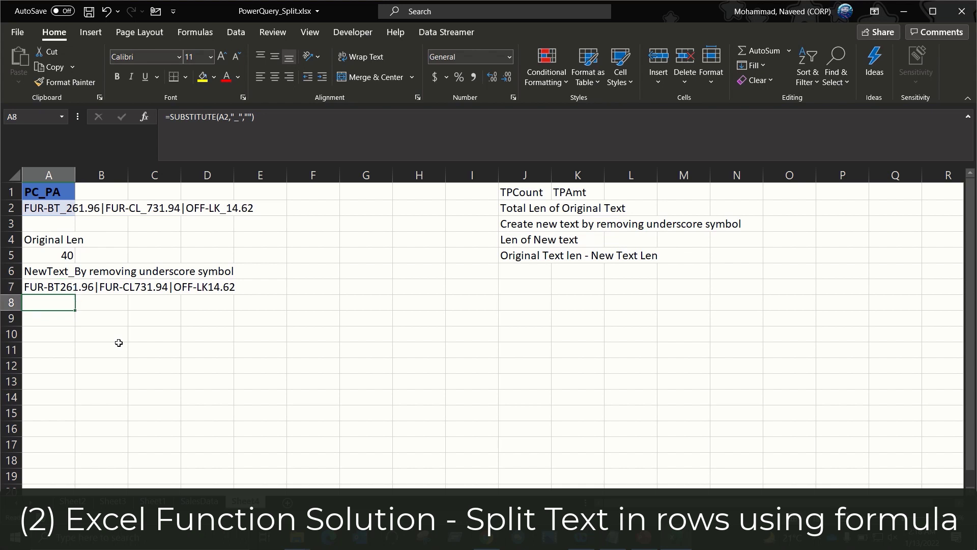
pyautogui.write('Len of N')
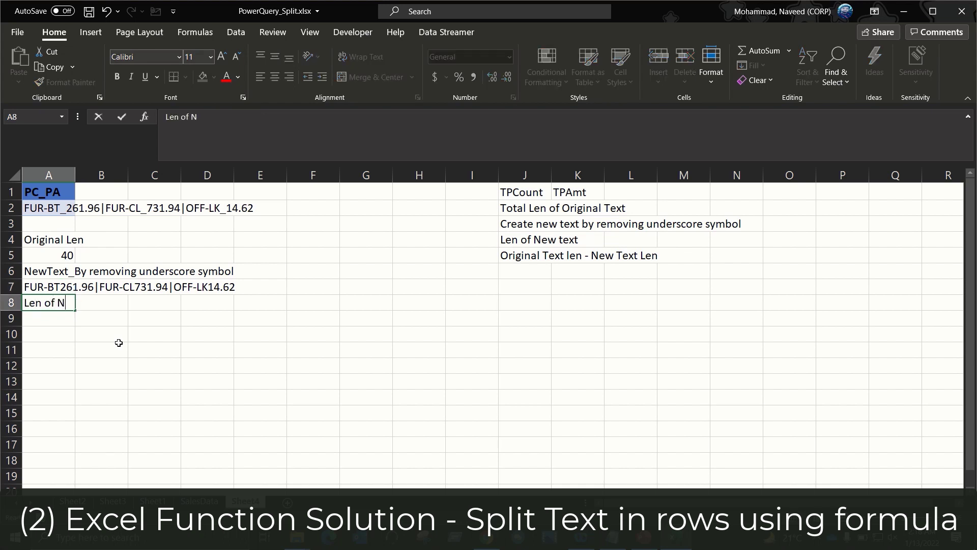
pyautogui.write('ew text')
pyautogui.press('Return')
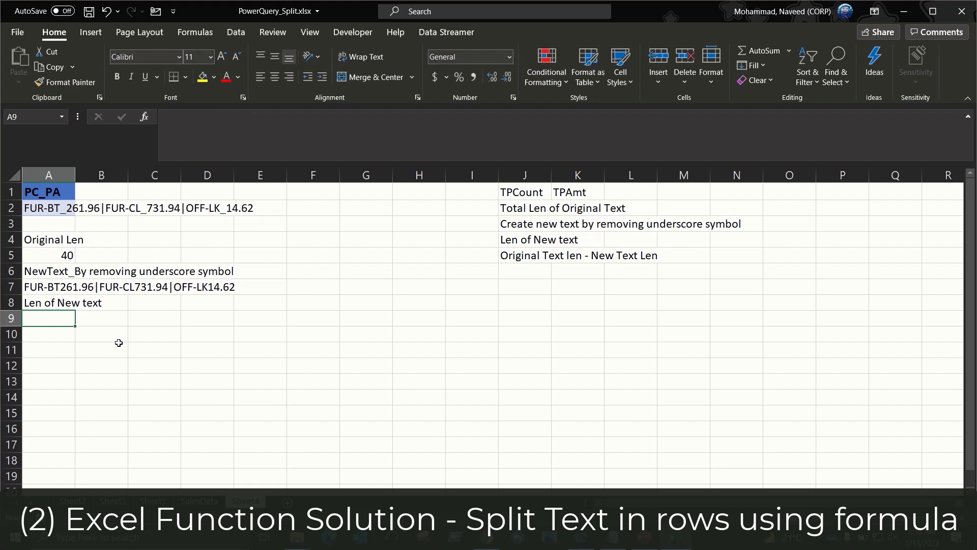
pyautogui.write('=len')
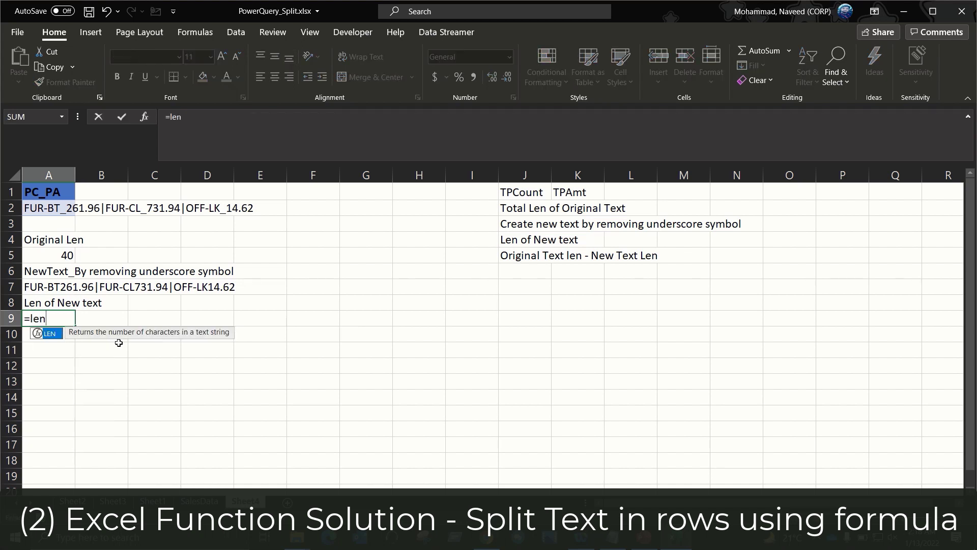
pyautogui.press('Tab')
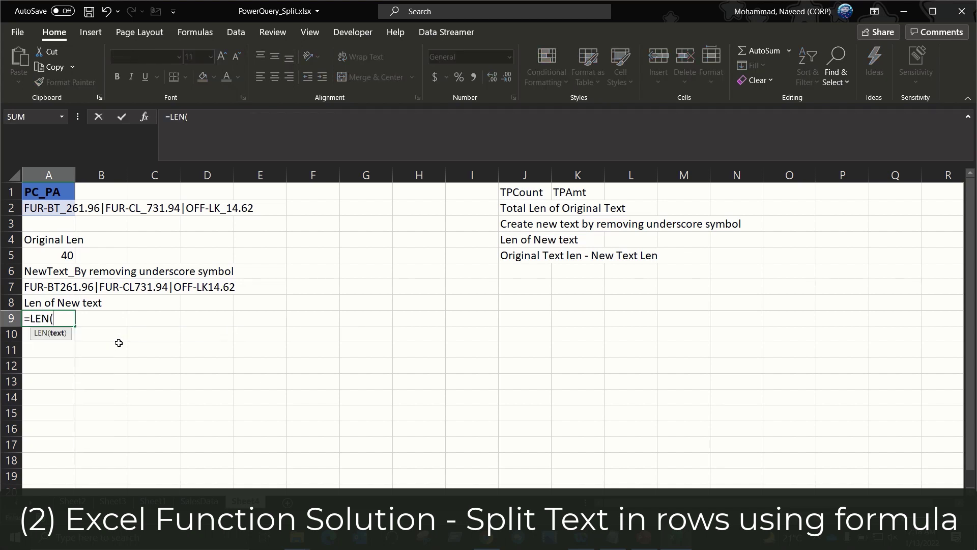
pyautogui.press('Up')
pyautogui.press('Up')
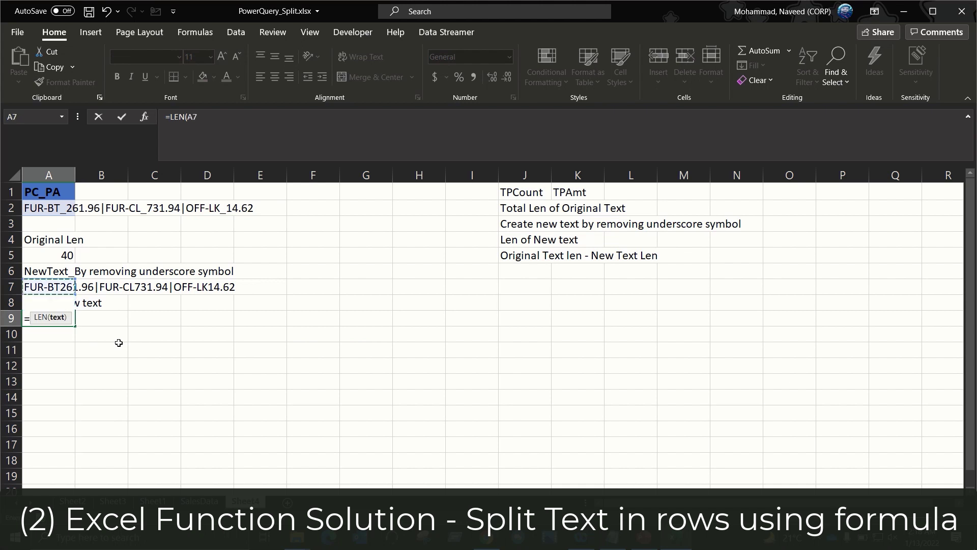
pyautogui.write(')')
pyautogui.press('Return')
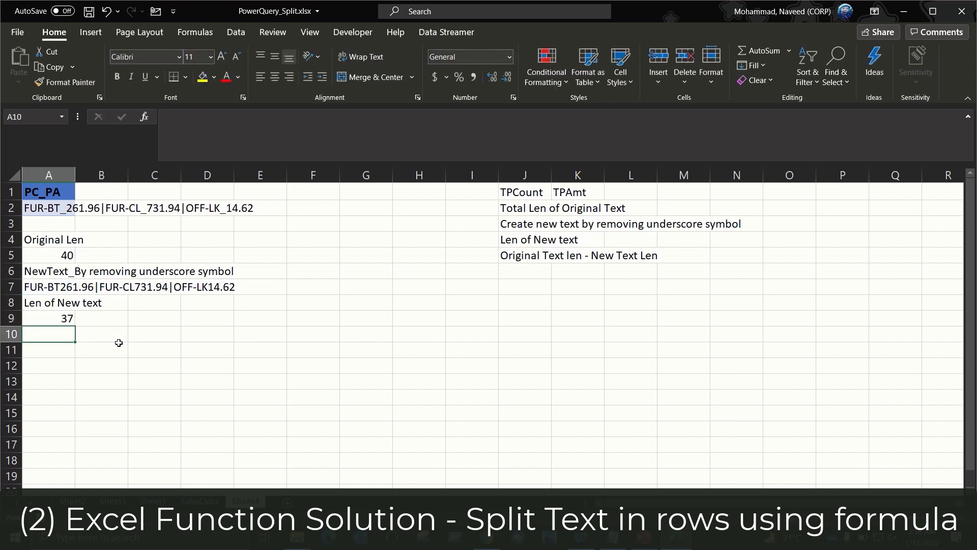
pyautogui.press('Up')
pyautogui.press('Up')
pyautogui.press('Up')
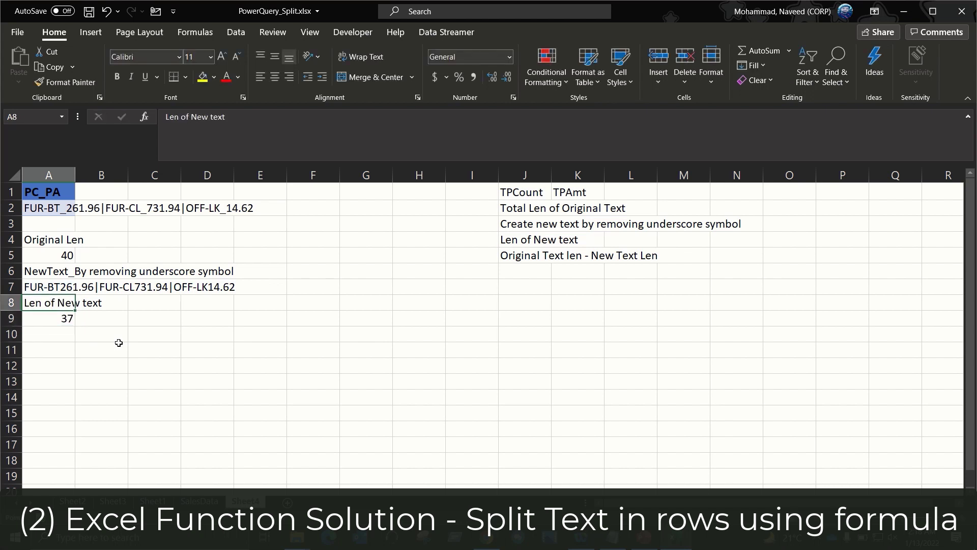
# Step: Label A10 'Diff' and enter =A5-A9 in A11, giving 3
pyautogui.press('Down')
pyautogui.press('Down')
pyautogui.press('Down')
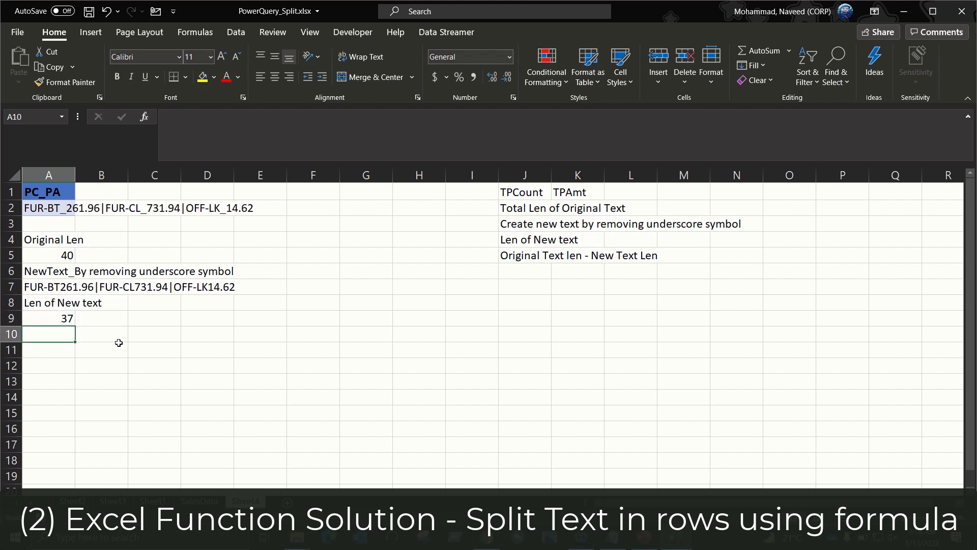
pyautogui.write('Diff')
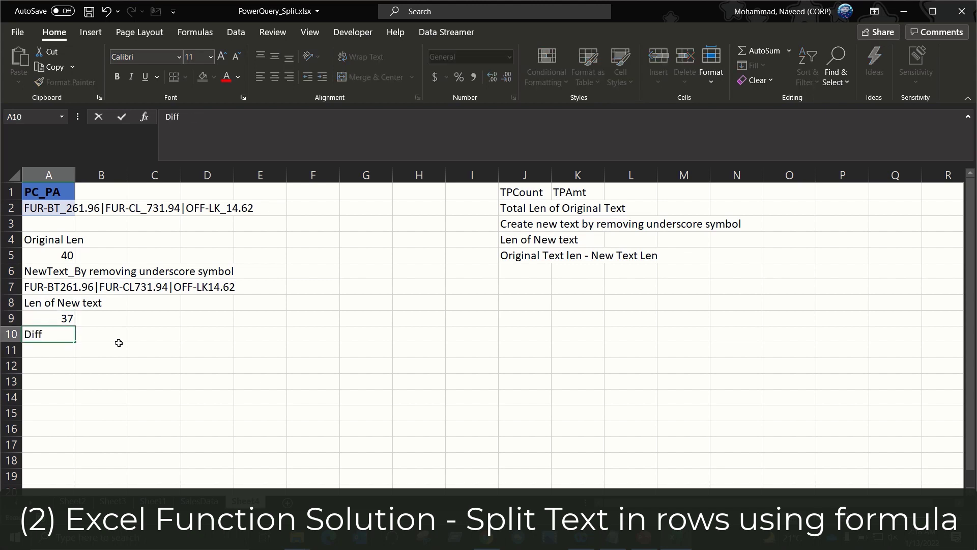
pyautogui.press('Return')
pyautogui.write('=')
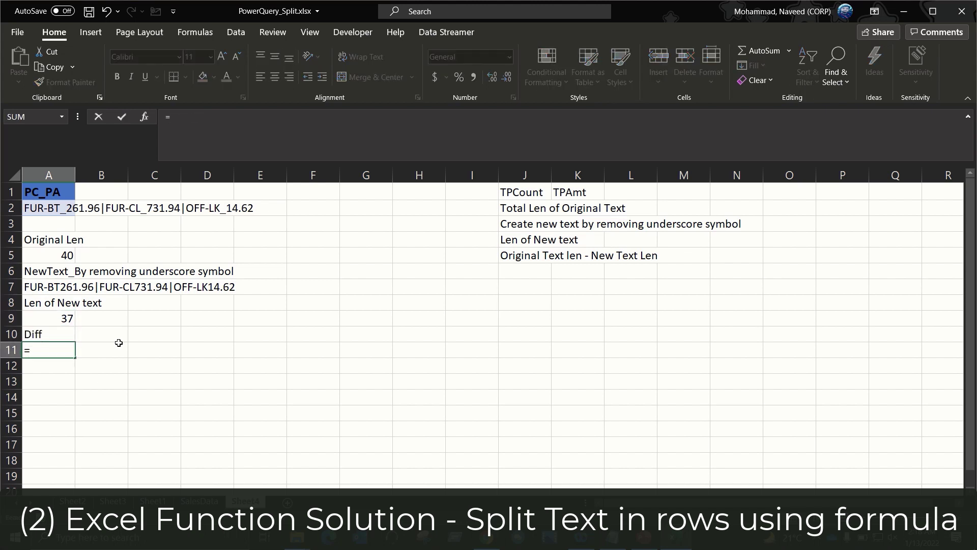
pyautogui.press('Up')
pyautogui.press('Up')
pyautogui.press('Up')
pyautogui.press('Up')
pyautogui.press('Up')
pyautogui.press('Up')
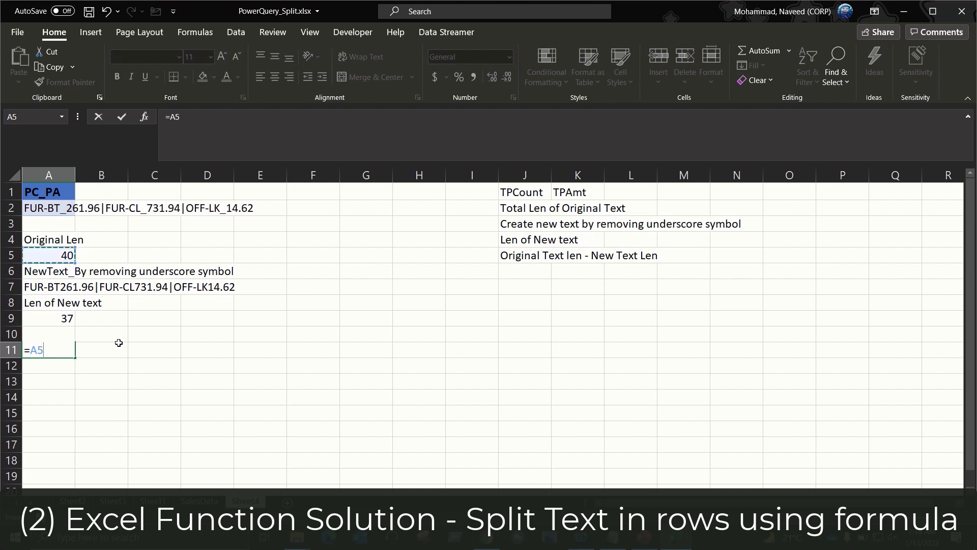
pyautogui.write('-')
pyautogui.press('Up')
pyautogui.press('Up')
pyautogui.press('Return')
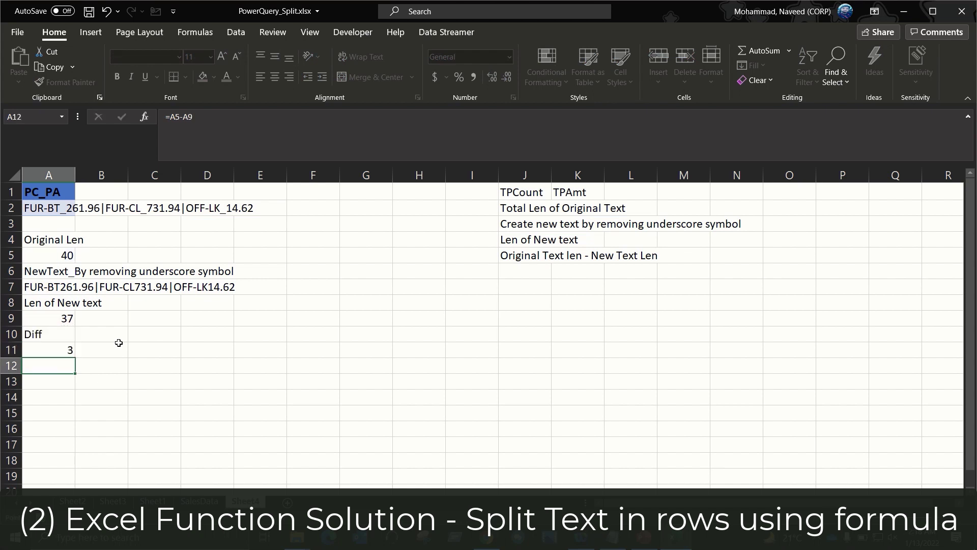
pyautogui.press('Up')
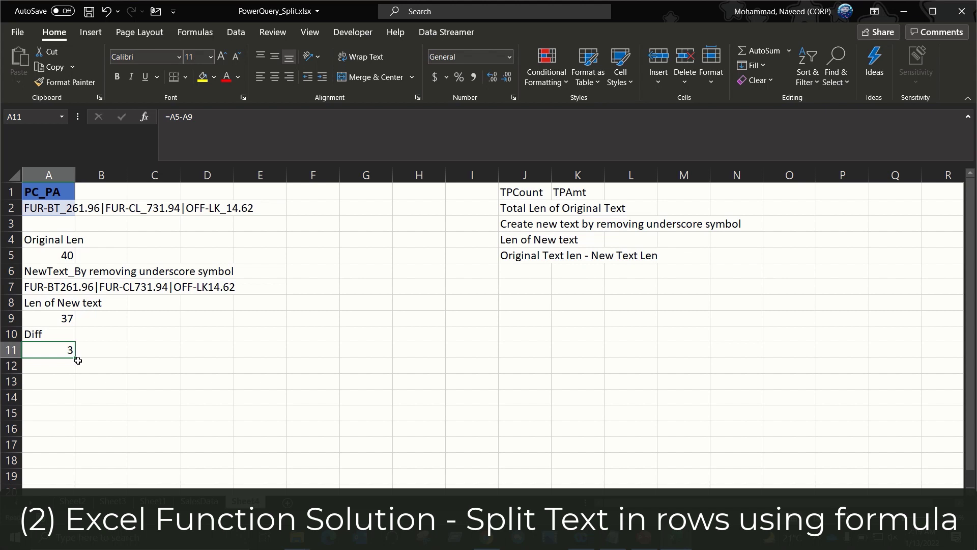
pyautogui.click(573, 191)
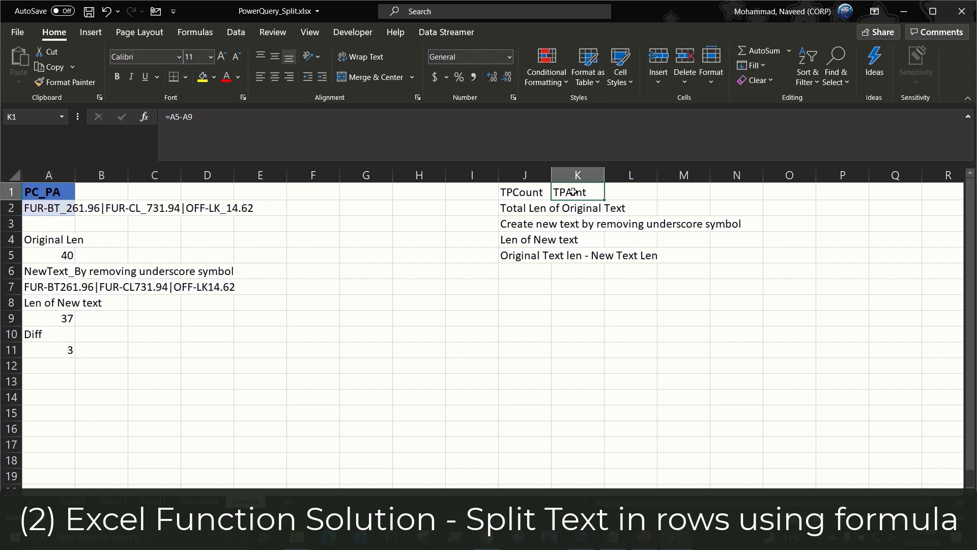
pyautogui.click(46, 214)
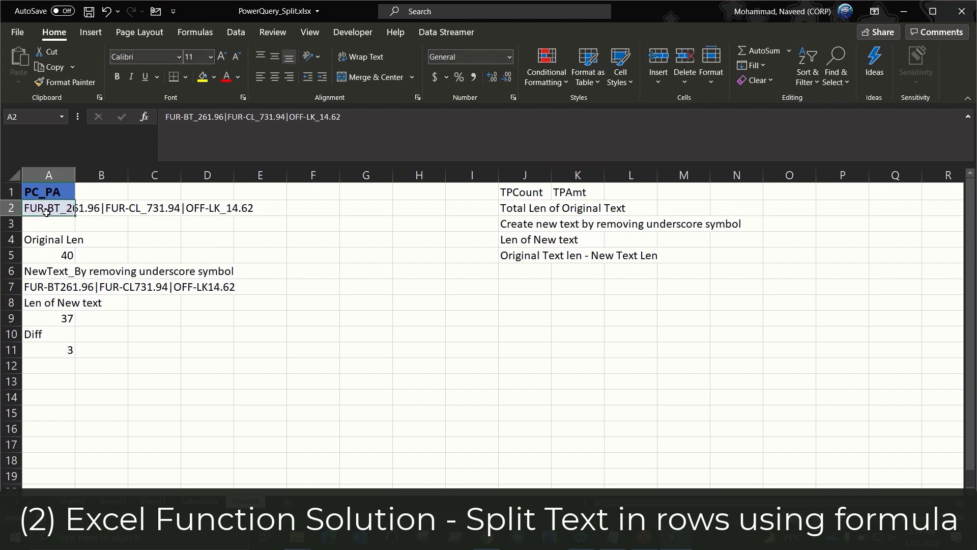
pyautogui.click(579, 210)
pyautogui.click(71, 209)
pyautogui.press('F2')
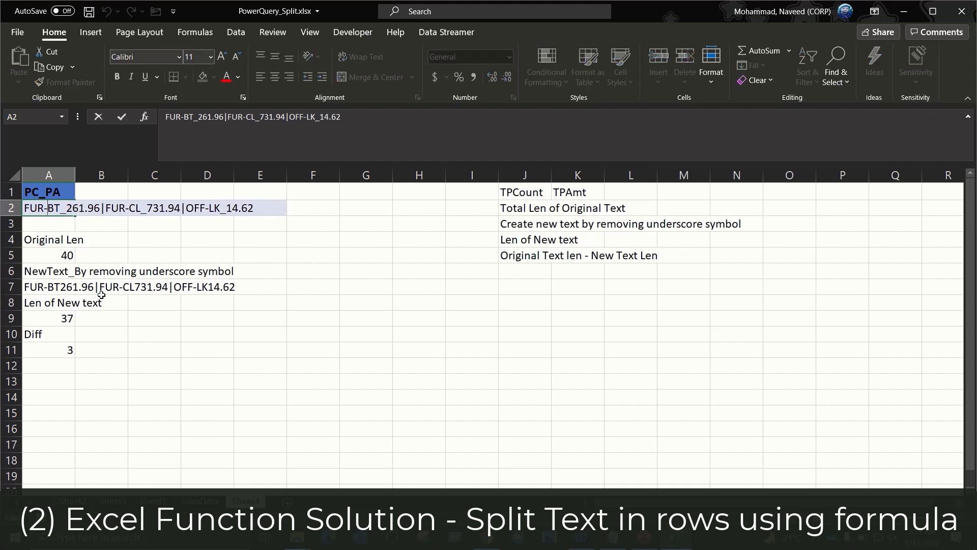
pyautogui.hotkey('shift', 'Right')
pyautogui.hotkey('shift', 'Right')
pyautogui.hotkey('shift', 'Right')
pyautogui.hotkey('shift', 'Right')
pyautogui.hotkey('shift', 'Right')
pyautogui.hotkey('shift', 'Right')
pyautogui.press('Left')
pyautogui.hotkey('shift', 'Right')
pyautogui.hotkey('shift', 'Right')
pyautogui.hotkey('shift', 'Right')
pyautogui.hotkey('shift', 'Right')
pyautogui.hotkey('shift', 'Right')
pyautogui.hotkey('shift', 'Right')
pyautogui.press('Left')
pyautogui.hotkey('shift', 'Right')
pyautogui.hotkey('shift', 'Right')
pyautogui.hotkey('shift', 'Right')
pyautogui.hotkey('shift', 'Right')
pyautogui.hotkey('shift', 'Right')
pyautogui.hotkey('shift', 'Right')
pyautogui.press('Left')
pyautogui.press('Left')
pyautogui.hotkey('shift', 'Left')
pyautogui.hotkey('shift', 'Left')
pyautogui.hotkey('shift', 'Left')
pyautogui.hotkey('shift', 'Left')
pyautogui.hotkey('shift', 'Left')
pyautogui.hotkey('shift', 'Left')
pyautogui.press('Right')
pyautogui.hotkey('shift', 'Right')
pyautogui.press('Left')
pyautogui.hotkey('shift', 'Left')
pyautogui.hotkey('shift', 'Left')
pyautogui.hotkey('shift', 'Left')
pyautogui.hotkey('shift', 'Left')
pyautogui.hotkey('shift', 'Left')
pyautogui.hotkey('shift', 'Left')
pyautogui.press('Right')
pyautogui.hotkey('shift', 'Right')
pyautogui.hotkey('shift', 'Right')
pyautogui.hotkey('shift', 'Right')
pyautogui.hotkey('shift', 'Right')
pyautogui.press('Left')
pyautogui.press('Left')
pyautogui.press('End')
pyautogui.write('|')
pyautogui.hotkey('shift', 'Right')
pyautogui.press('Right')
pyautogui.press('Right')
pyautogui.press('Right')
pyautogui.press('Right')
pyautogui.press('Right')
pyautogui.press('Right')
pyautogui.hotkey('shift', 'Left')
pyautogui.hotkey('shift', 'Left')
pyautogui.hotkey('shift', 'Left')
pyautogui.hotkey('shift', 'Left')
pyautogui.hotkey('shift', 'Left')
pyautogui.hotkey('shift', 'Left')
pyautogui.press('Home')
pyautogui.hotkey('shift', 'Right')
pyautogui.press('Right')
pyautogui.hotkey('shift', 'Left')
pyautogui.press('Right')
pyautogui.hotkey('shift', 'Left')
pyautogui.press('Right')
pyautogui.press('Right')
pyautogui.hotkey('shift', 'Right')
pyautogui.press('Right')
pyautogui.hotkey('shift', 'Right')
pyautogui.press('Tab')
pyautogui.press('Tab')
pyautogui.press('Tab')
pyautogui.press('Tab')
pyautogui.press('Tab')
pyautogui.press('Tab')
pyautogui.press('Tab')
pyautogui.press('Tab')
pyautogui.press('Tab')
pyautogui.press('Tab')
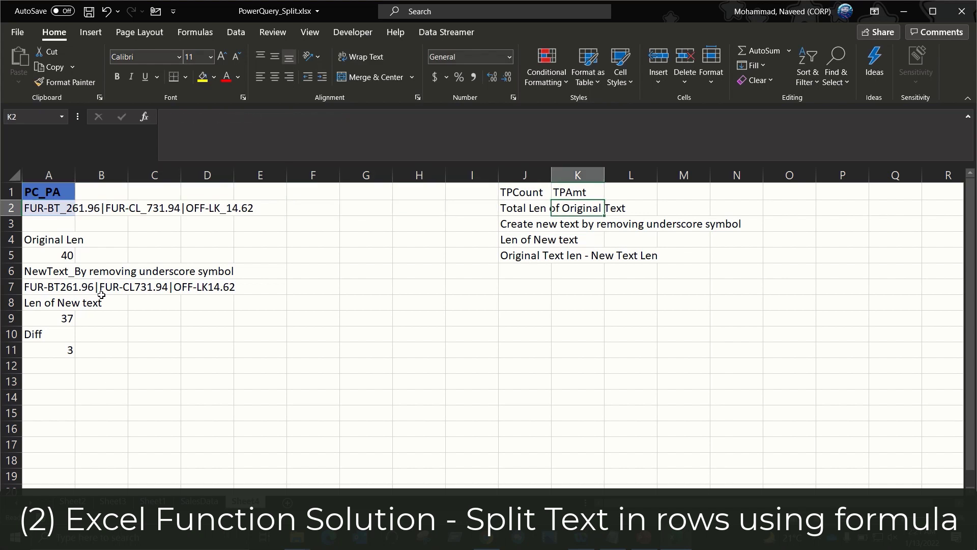
pyautogui.write('loop nu')
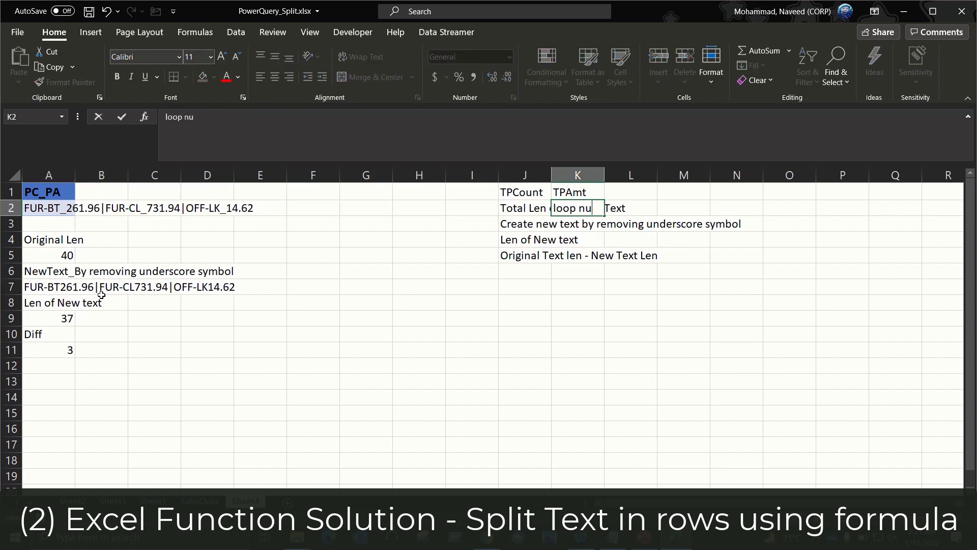
pyautogui.write('mber')
pyautogui.press('Return')
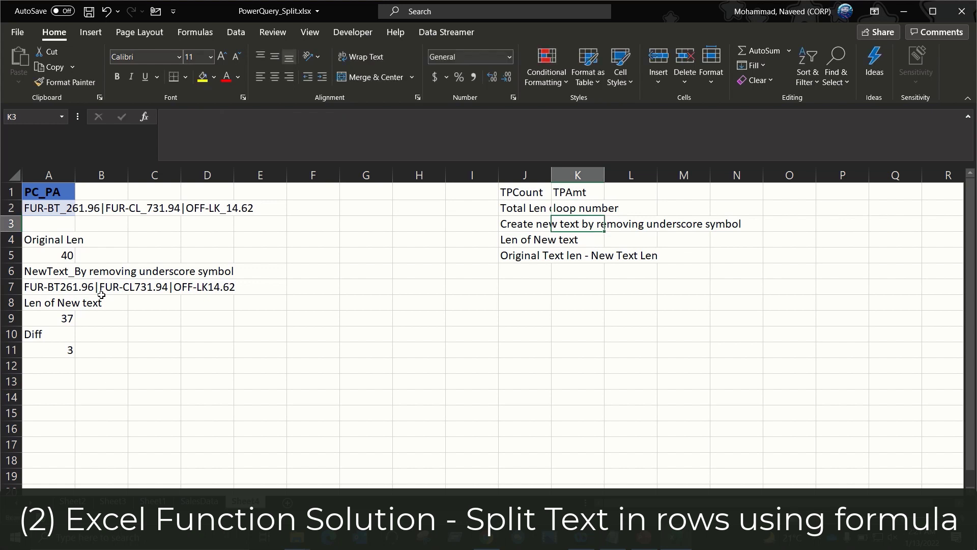
pyautogui.click(49, 353)
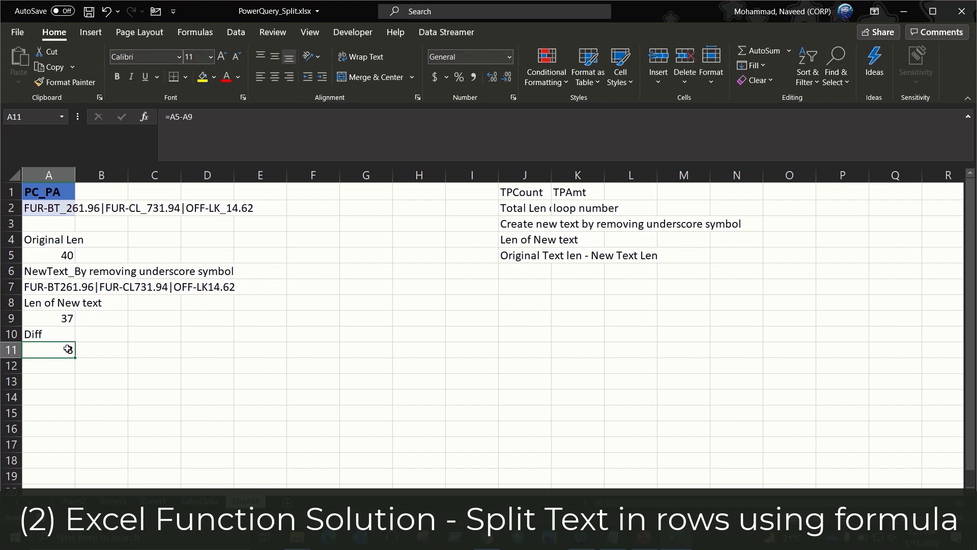
pyautogui.click(584, 225)
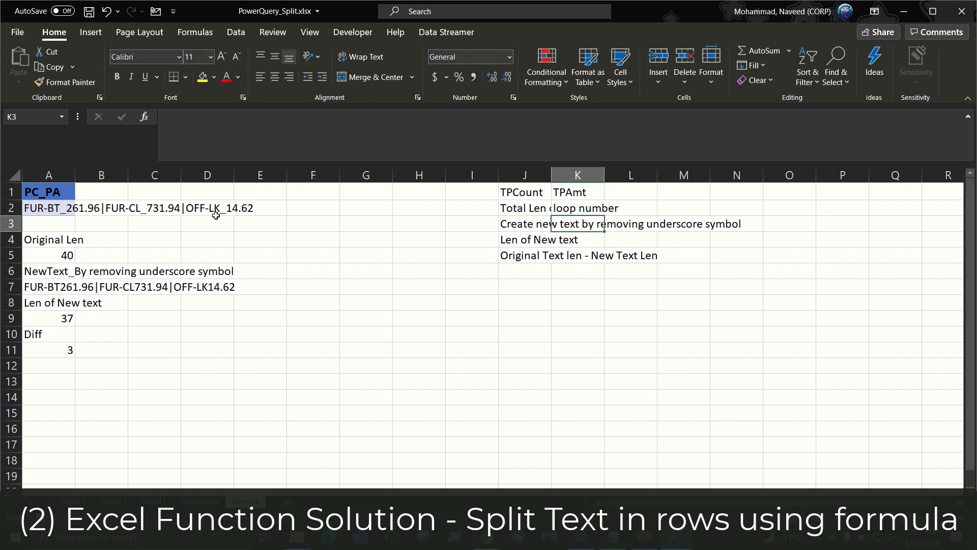
pyautogui.click(53, 213)
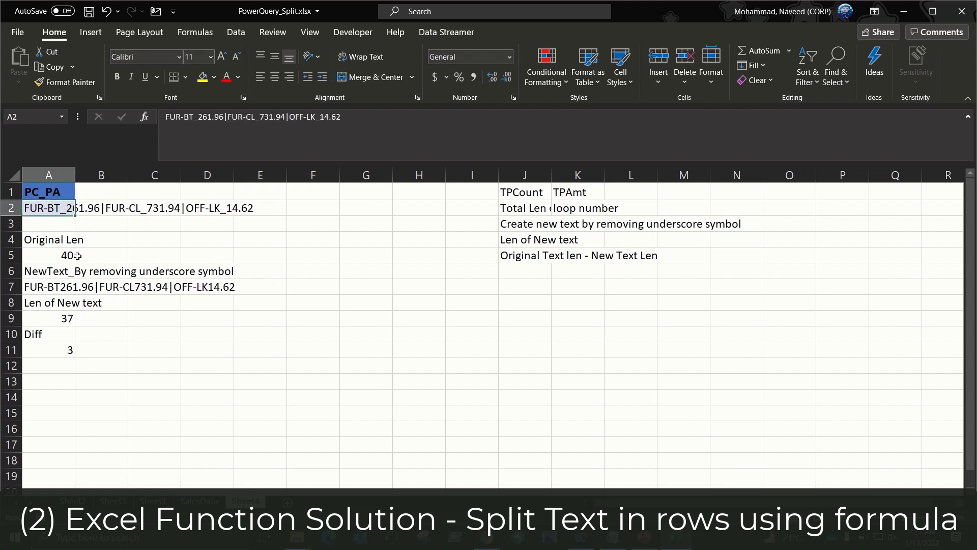
pyautogui.press('F2')
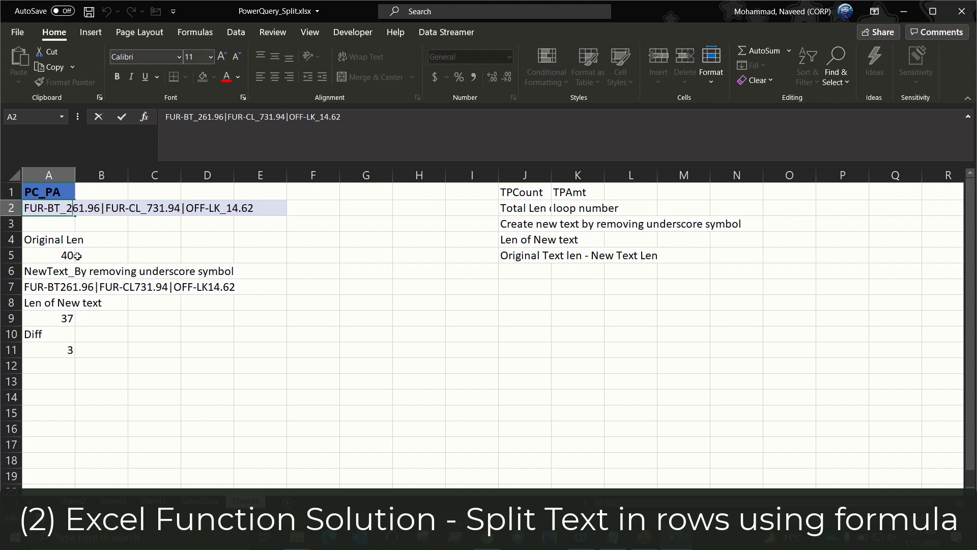
pyautogui.hotkey('shift', 'Left')
pyautogui.press('Right')
pyautogui.hotkey('ctrl', 'a')
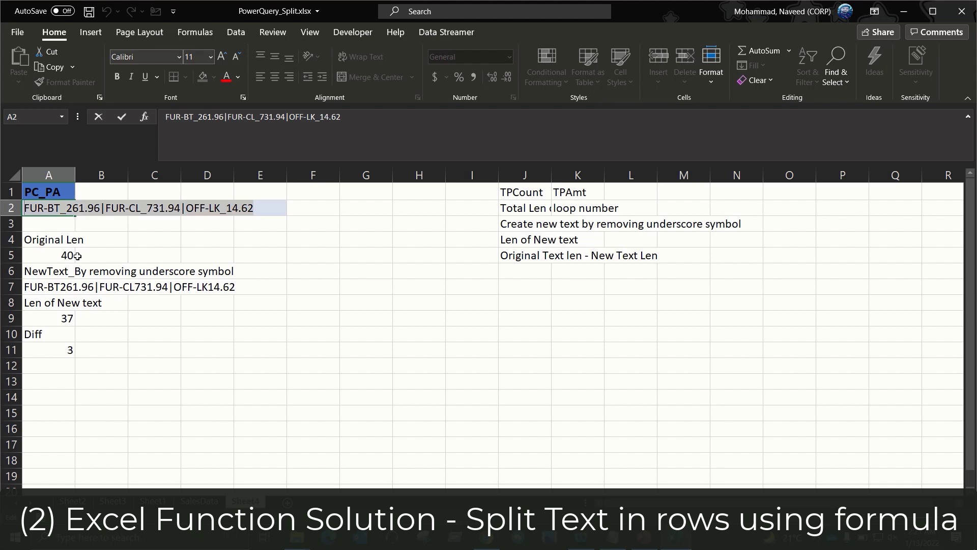
pyautogui.press('Right')
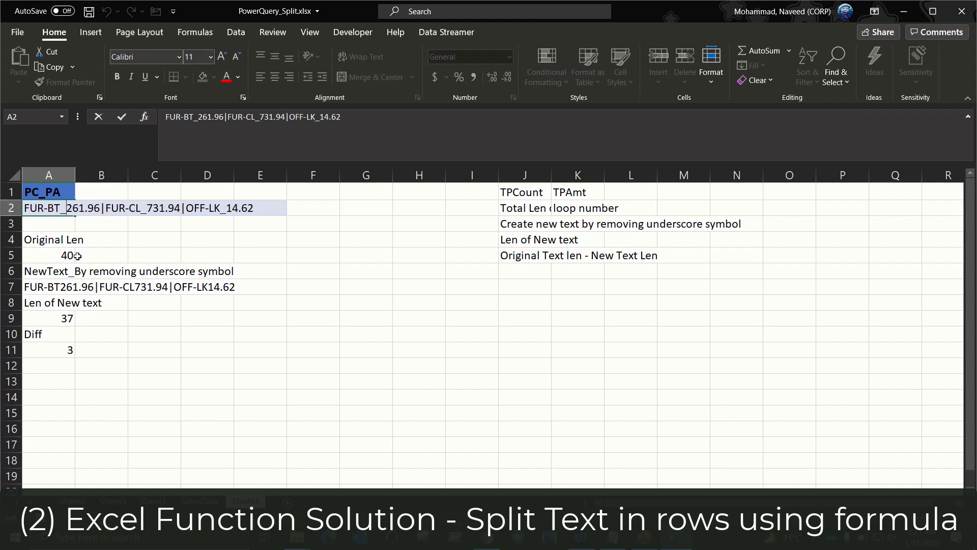
pyautogui.hotkey('shift', 'Left')
pyautogui.press('Right')
pyautogui.hotkey('shift', 'Right')
pyautogui.write('>')
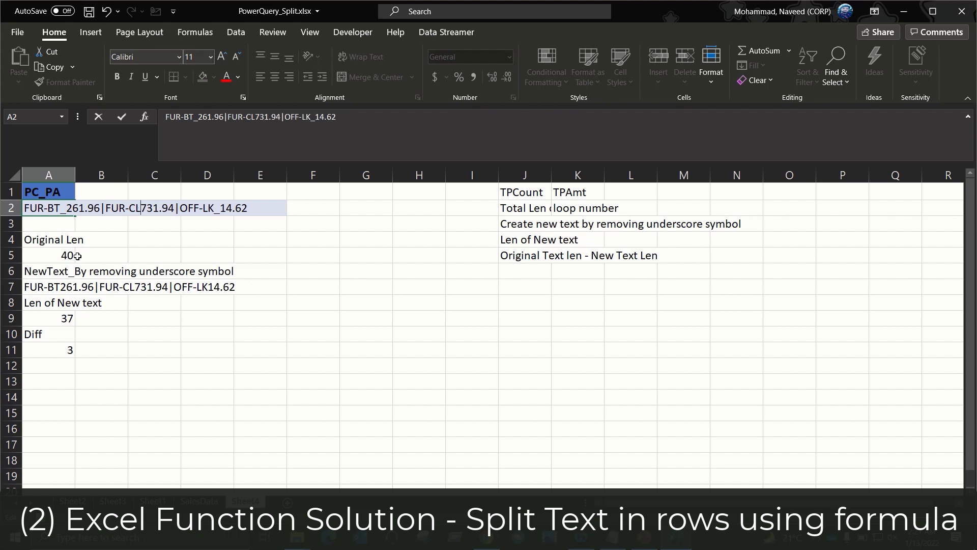
pyautogui.press('Escape')
pyautogui.press('Right')
pyautogui.press('Right')
pyautogui.press('Right')
pyautogui.press('Right')
pyautogui.press('Right')
pyautogui.press('Right')
pyautogui.press('Right')
pyautogui.press('Right')
pyautogui.press('Right')
pyautogui.press('Right')
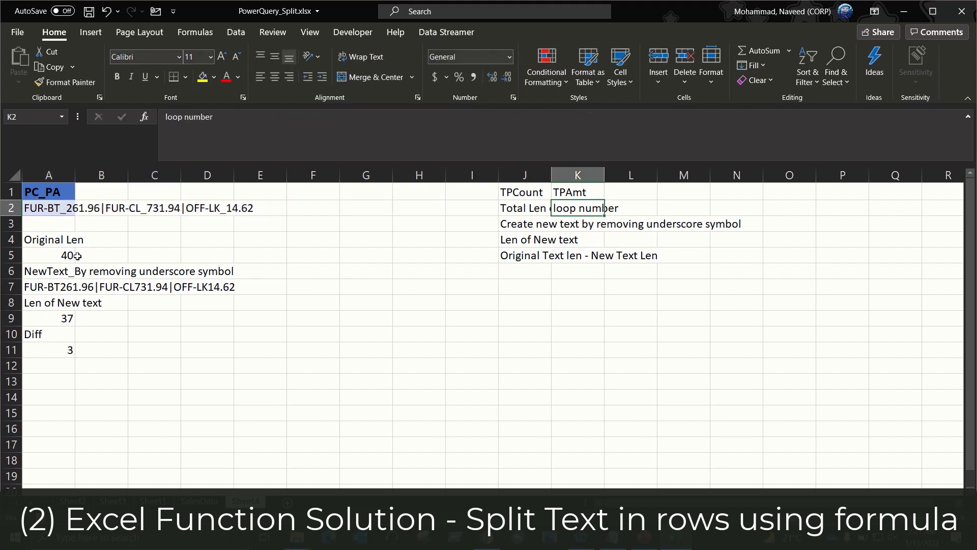
# Step: Rewrite K3 as 'create new text by replacing each instance of _ symbol with >'
pyautogui.press('Down')
pyautogui.press('F2')
pyautogui.write('cre')
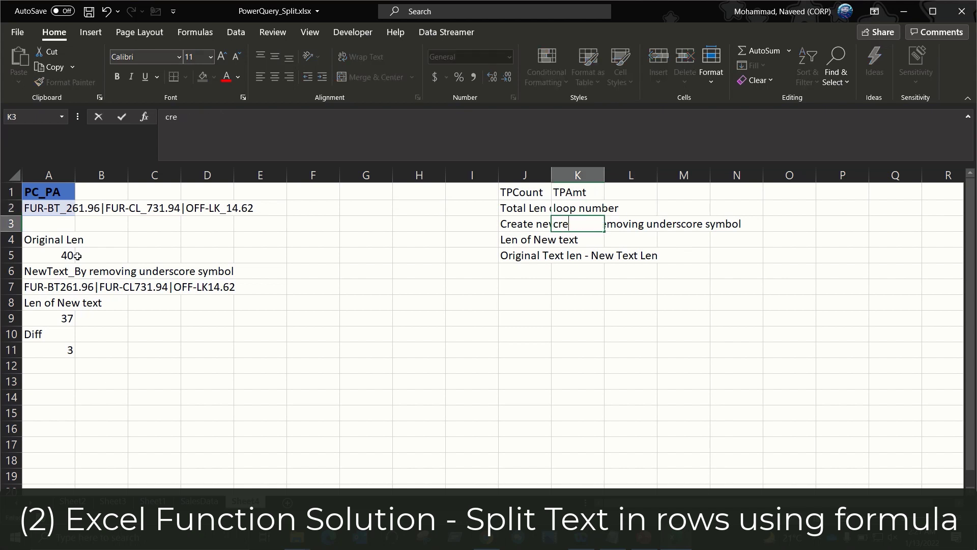
pyautogui.write('ate new text ')
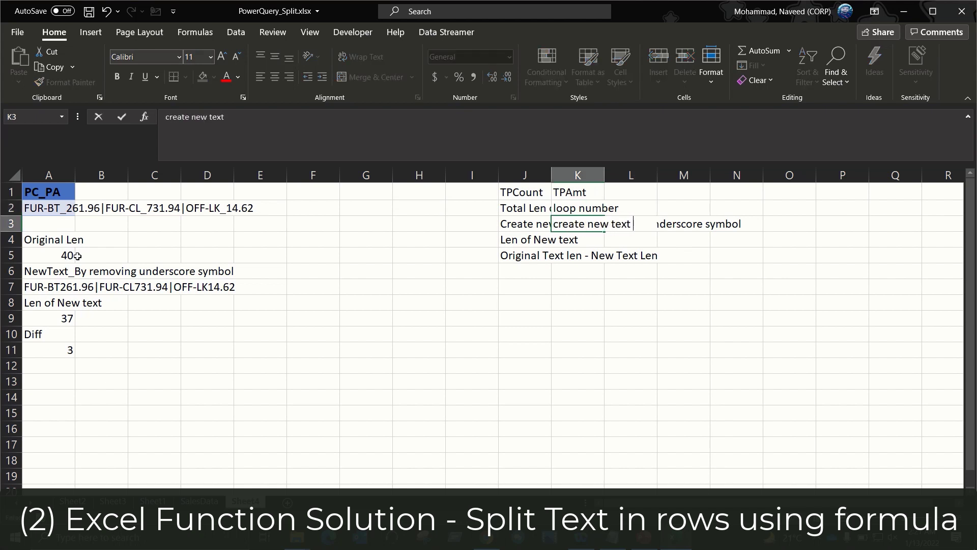
pyautogui.write('by replacing ')
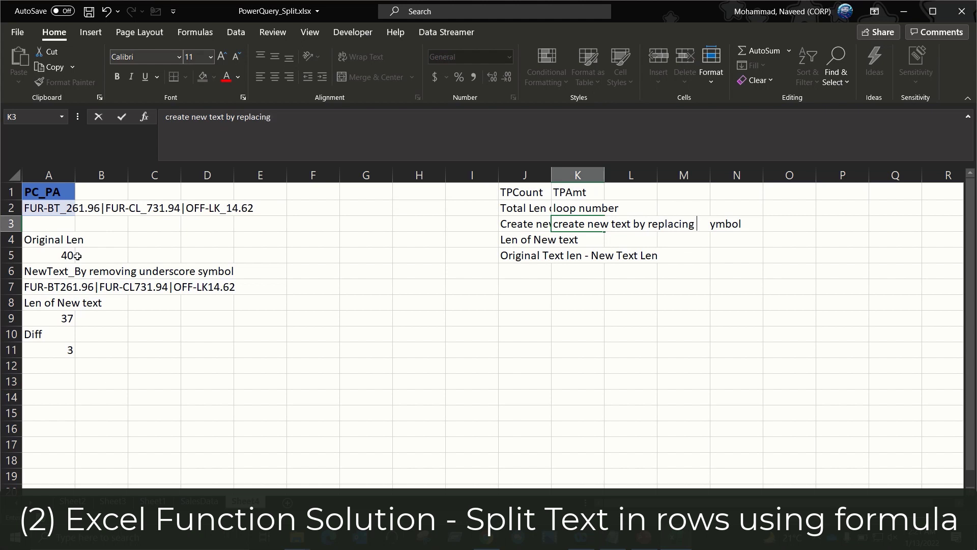
pyautogui.write('each instance o')
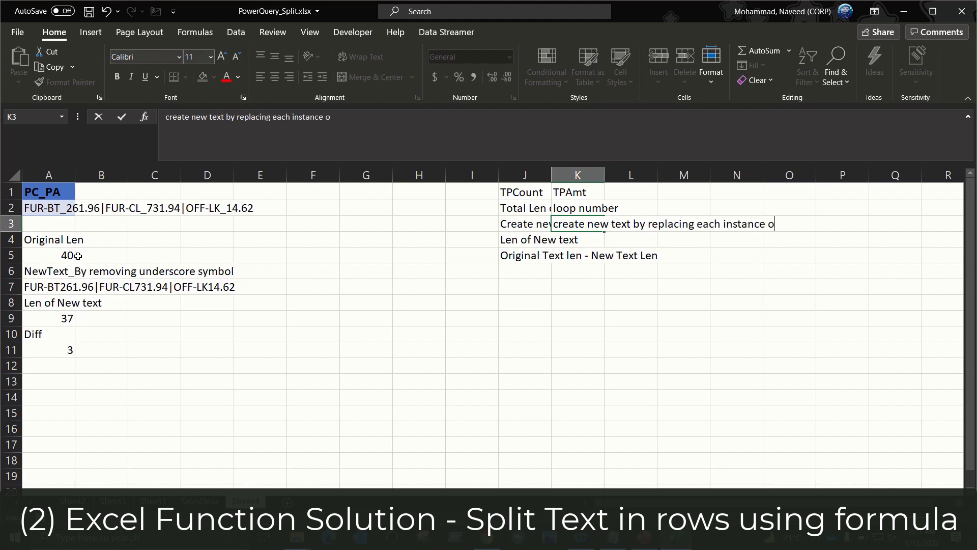
pyautogui.write('f _ symbol with ')
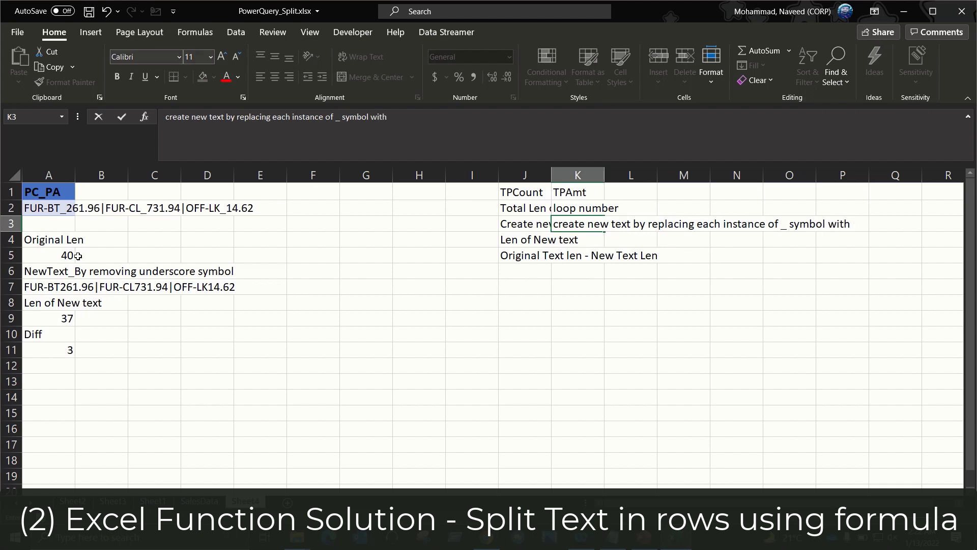
pyautogui.write('>')
pyautogui.press('Return')
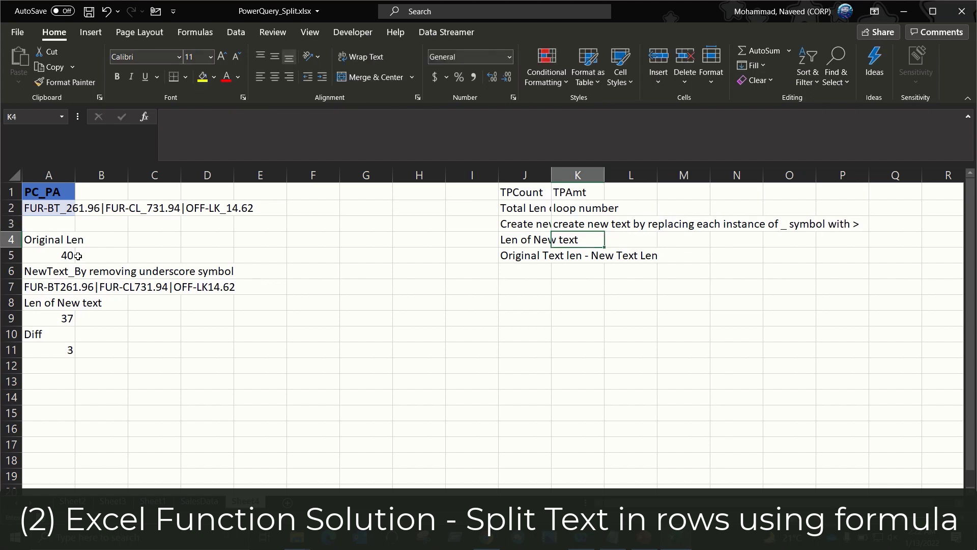
pyautogui.press('Up')
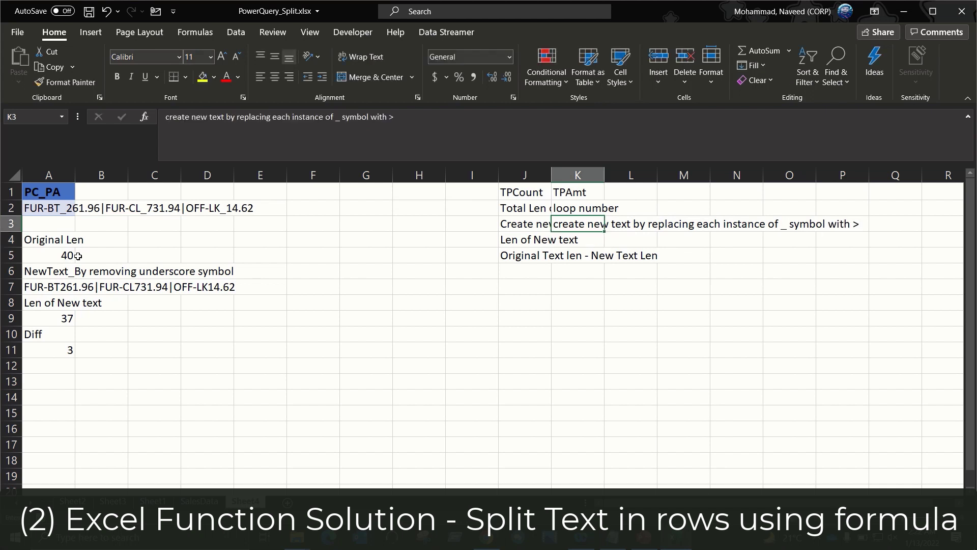
pyautogui.press('Down')
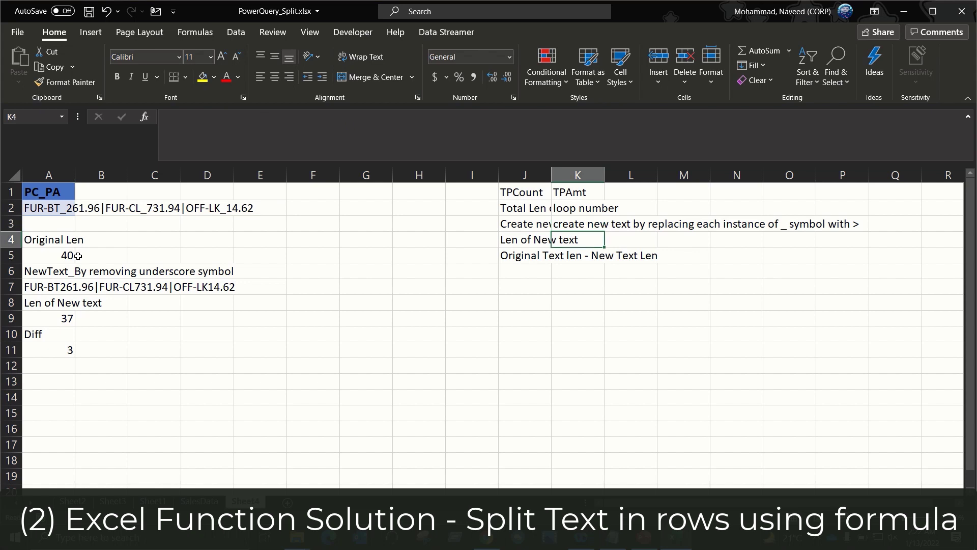
# Step: Test replacing A2's first underscore with >, then restore the original text
pyautogui.press('Home')
pyautogui.press('Up')
pyautogui.press('Up')
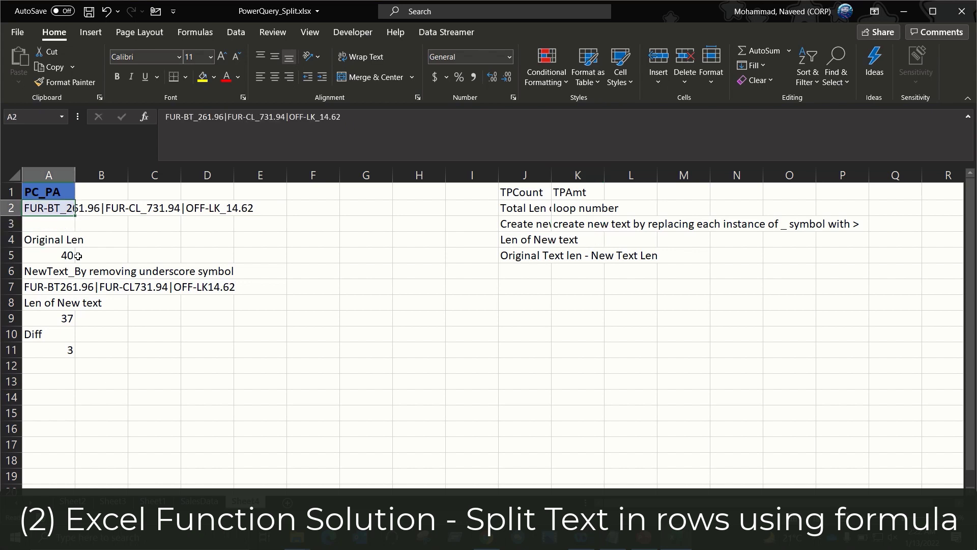
pyautogui.press('F2')
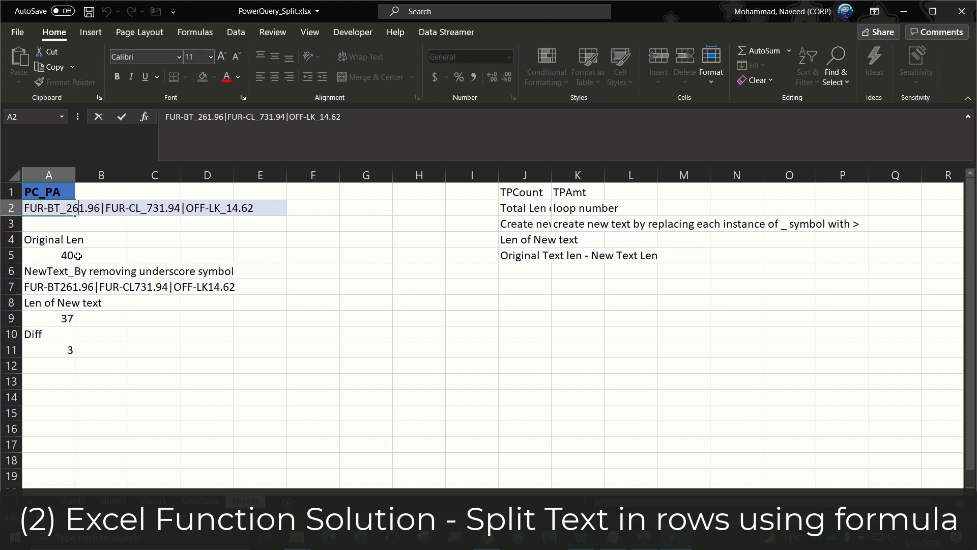
pyautogui.hotkey('shift', 'Left')
pyautogui.write('>')
pyautogui.hotkey('shift', 'Left')
pyautogui.press('Delete')
pyautogui.write('_')
pyautogui.press('Tab')
pyautogui.press('Right')
pyautogui.press('Right')
pyautogui.press('Right')
pyautogui.press('Right')
pyautogui.press('Right')
pyautogui.press('Right')
pyautogui.press('Right')
pyautogui.press('Right')
pyautogui.press('Right')
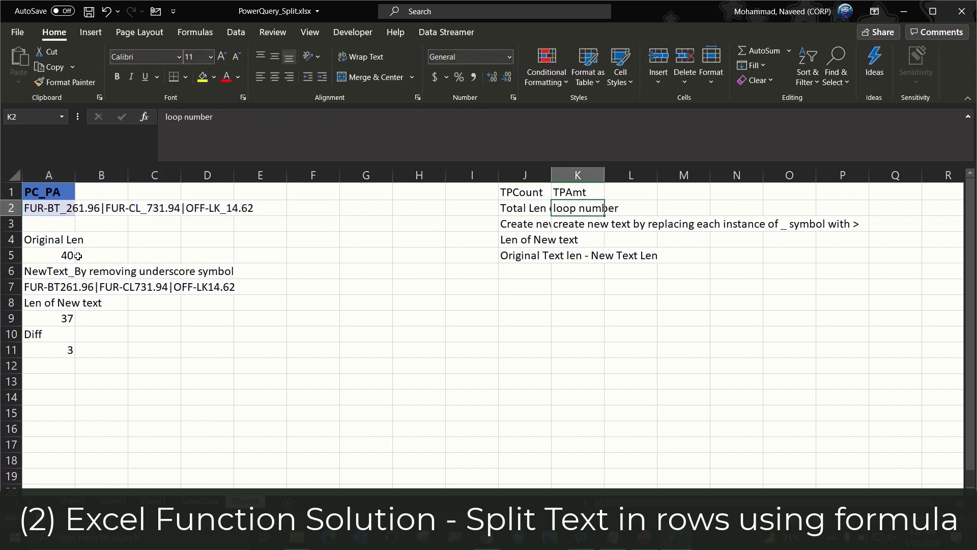
# Step: Type 'get the position of > symbol (start position)' into K4
pyautogui.press('Down')
pyautogui.press('Down')
pyautogui.write('get ')
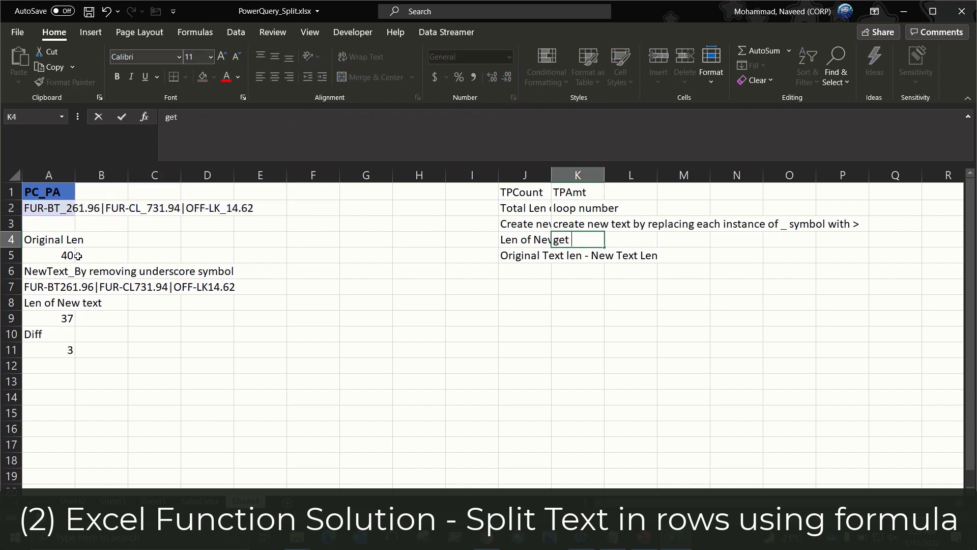
pyautogui.write('the position of ')
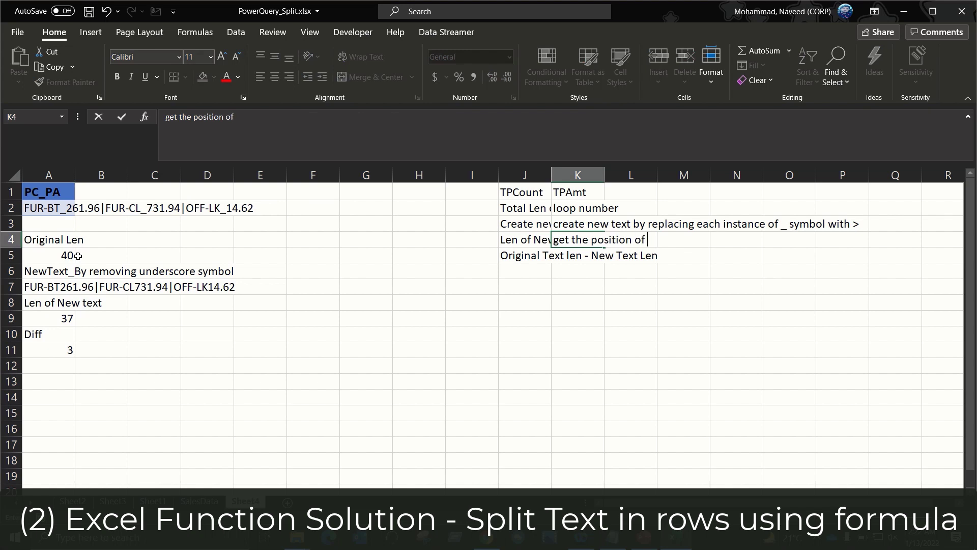
pyautogui.write('> symbol (start position)')
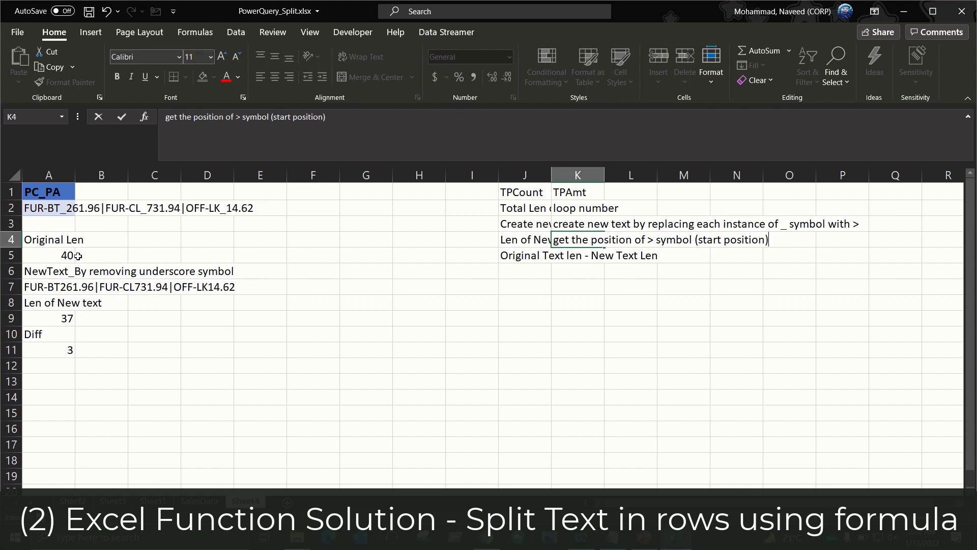
pyautogui.press('Return')
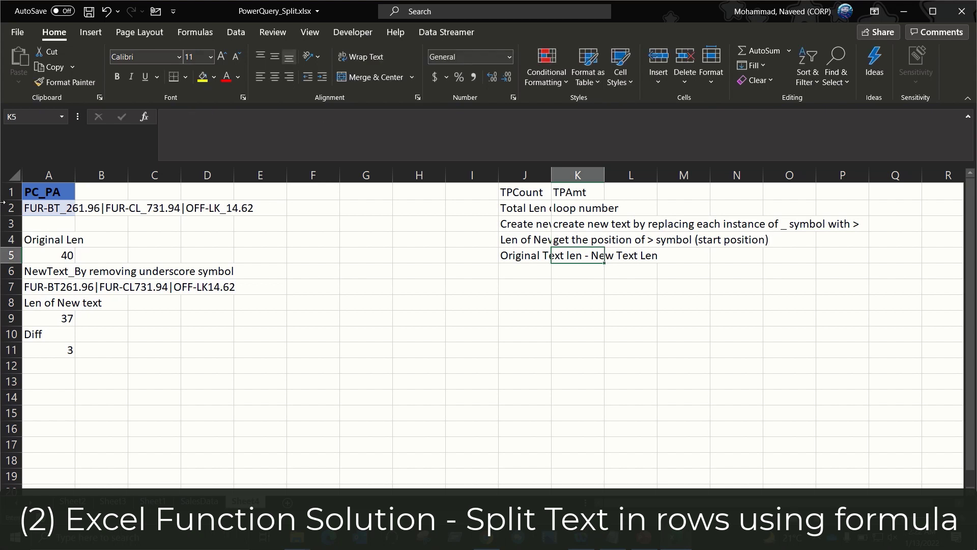
pyautogui.click(33, 209)
pyautogui.press('F2')
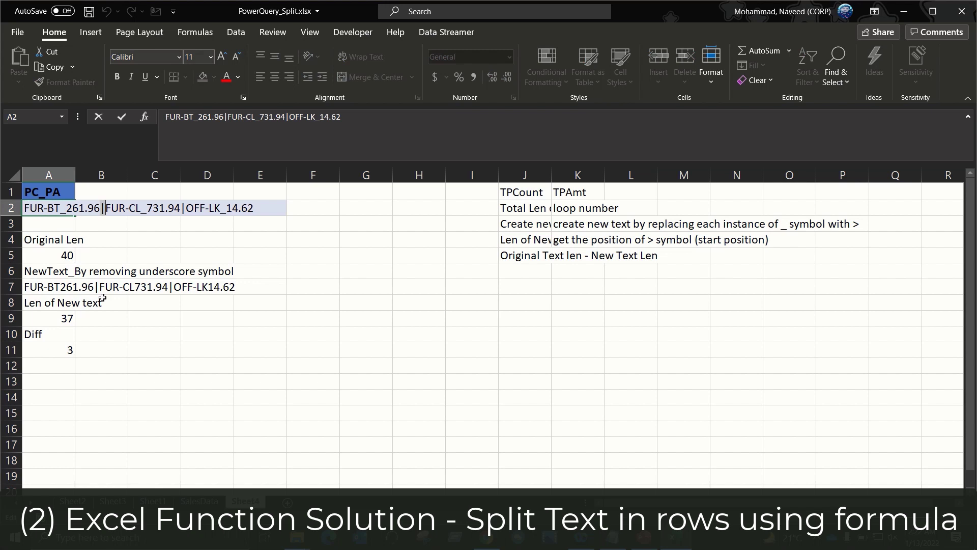
pyautogui.press('Left')
pyautogui.press('Left')
pyautogui.press('Left')
pyautogui.press('Left')
pyautogui.press('Left')
pyautogui.press('Left')
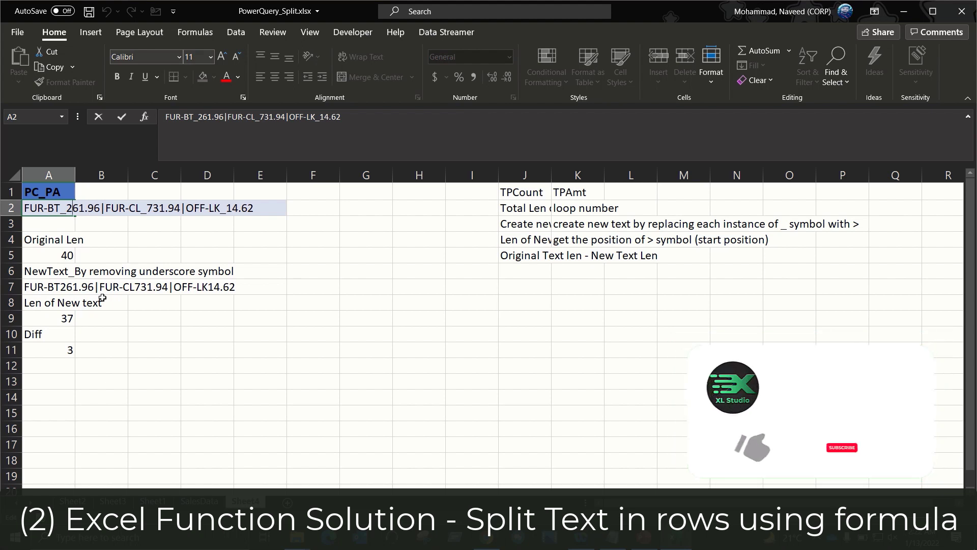
pyautogui.press('Left')
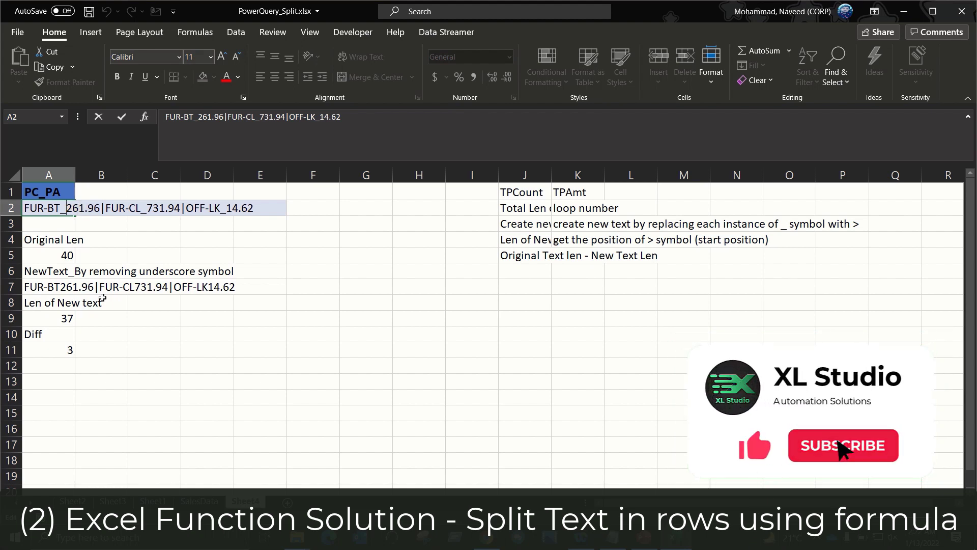
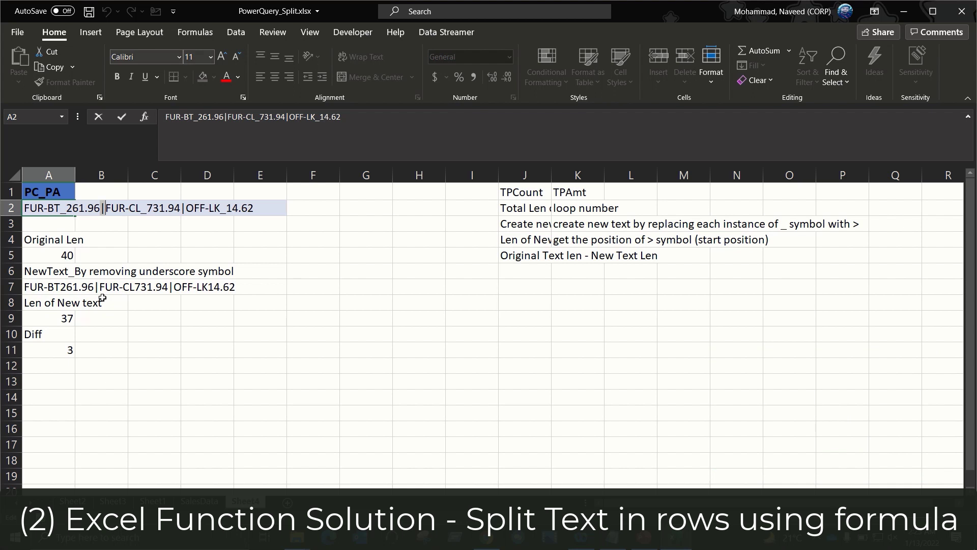
# Step: Trial-replace the underscore before 261.96 in A2 with a > sign
pyautogui.press('Left')
pyautogui.press('Left')
pyautogui.hotkey('shift', 'Left')
pyautogui.write('>')
pyautogui.hotkey('shift', 'Left')
pyautogui.press('Right')
pyautogui.press('Left')
pyautogui.press('Right')
pyautogui.press('Left')
# Step: Discard the trial edit in A2 and move to cell K5
pyautogui.press('Escape')
pyautogui.press('Right')
pyautogui.press('Right')
pyautogui.press('Right')
pyautogui.press('Right')
pyautogui.press('Right')
pyautogui.press('Right')
pyautogui.press('Right')
pyautogui.press('Right')
pyautogui.press('Right')
pyautogui.press('Right')
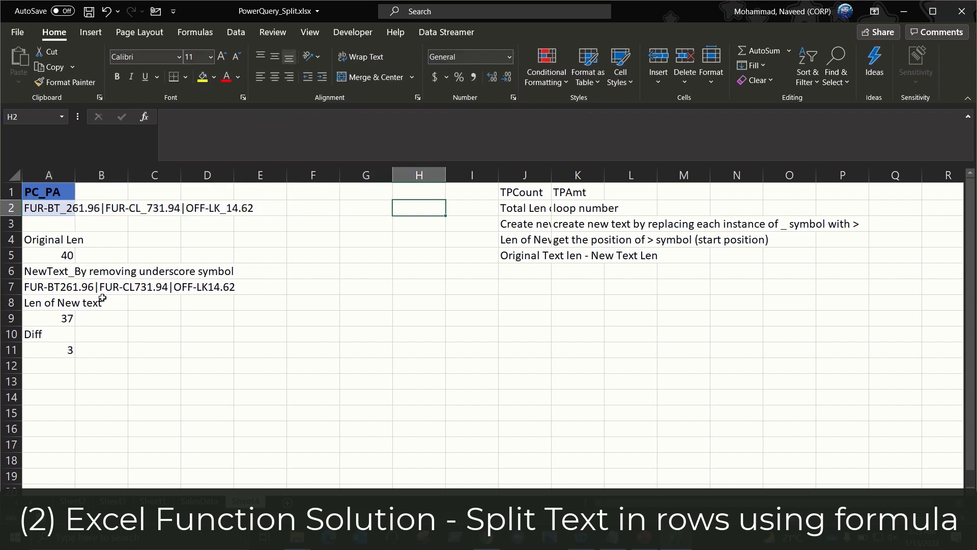
pyautogui.press('Down')
pyautogui.press('Down')
pyautogui.press('Down')
# Step: Enter the note 'get the position of | symbol (end position)' in K5
pyautogui.write('get the ')
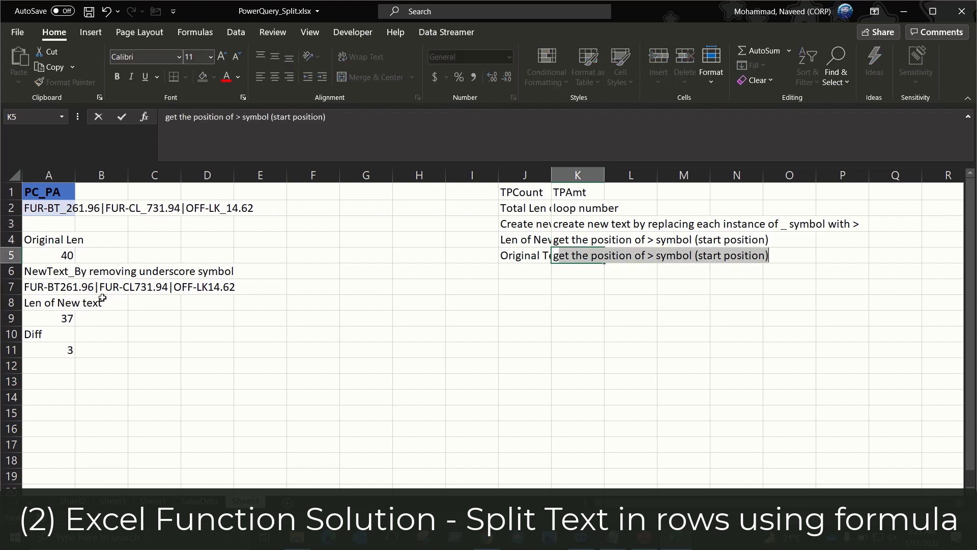
pyautogui.write('position of ')
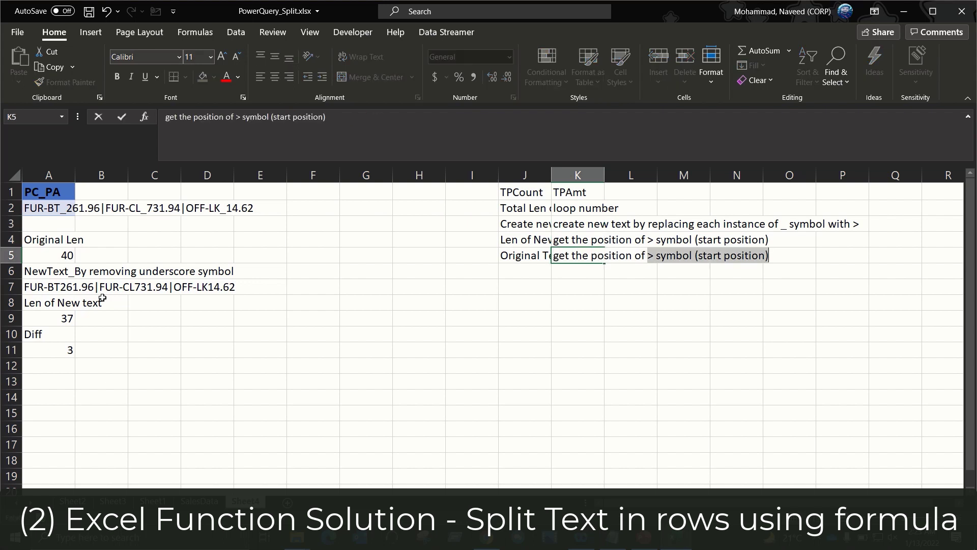
pyautogui.write('| symbol')
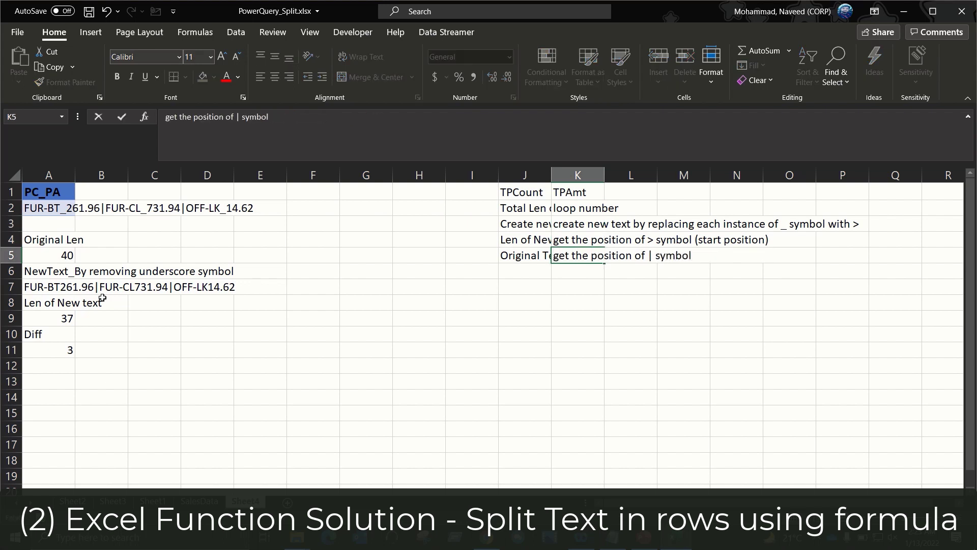
pyautogui.write(' (end positio')
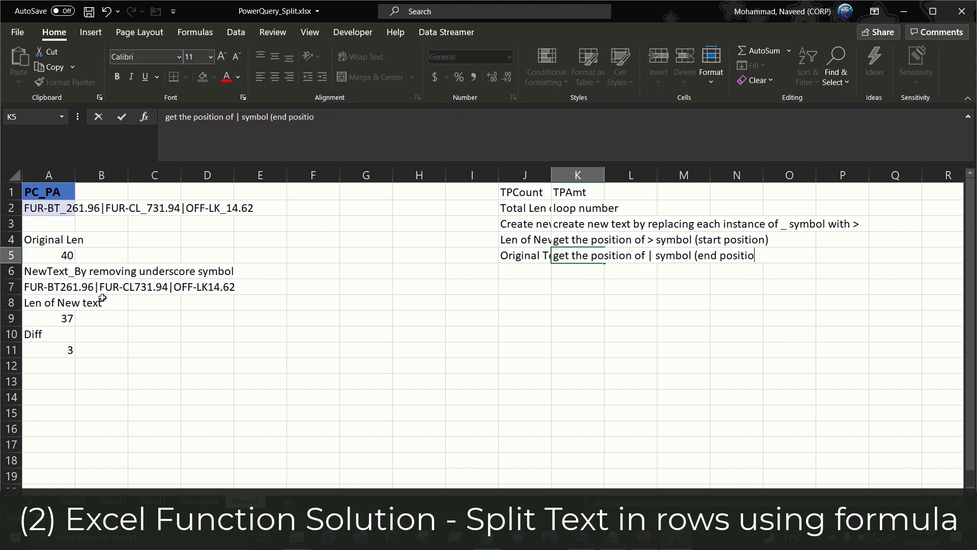
pyautogui.write('n)')
pyautogui.press('Return')
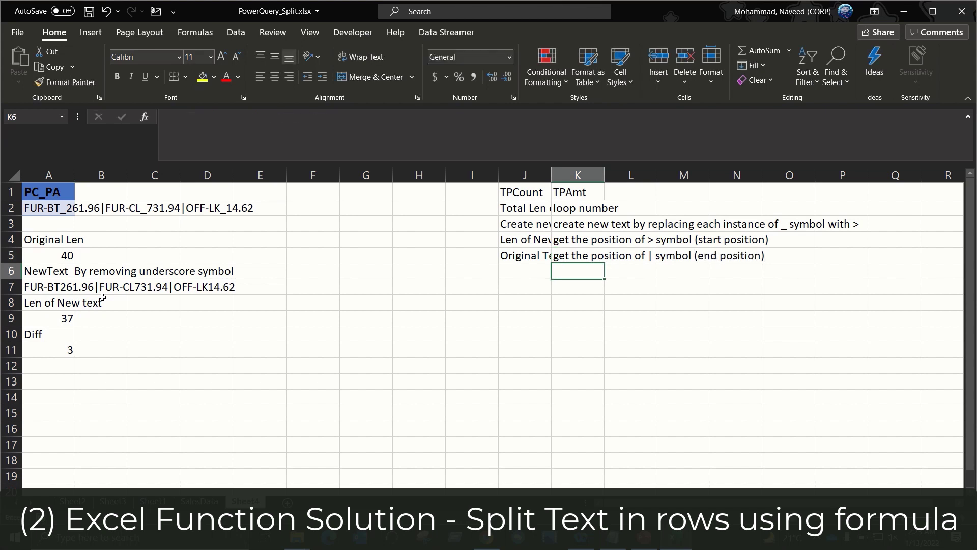
pyautogui.press('Up')
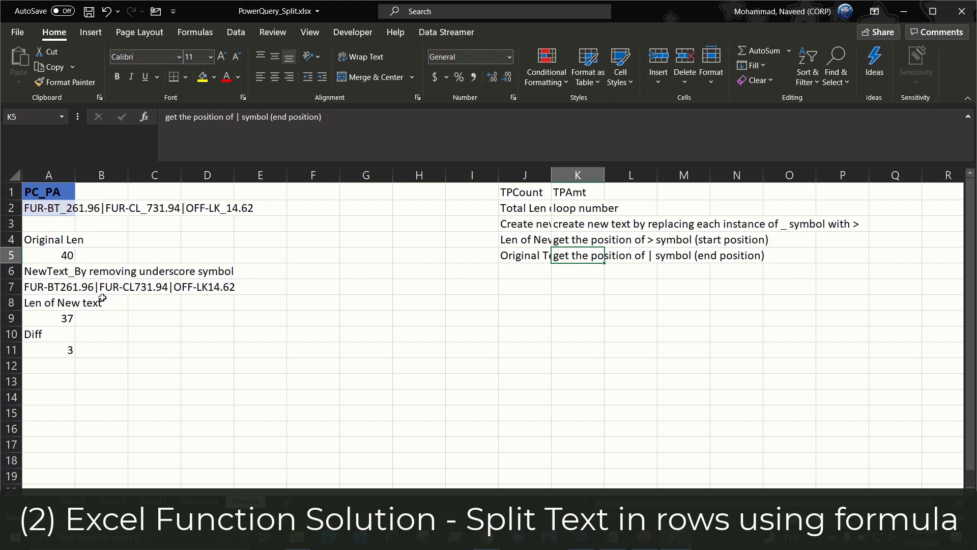
# Step: Inspect the amount 261.96 in A2 without changing it, then select K6
pyautogui.click(47, 207)
pyautogui.press('F2')
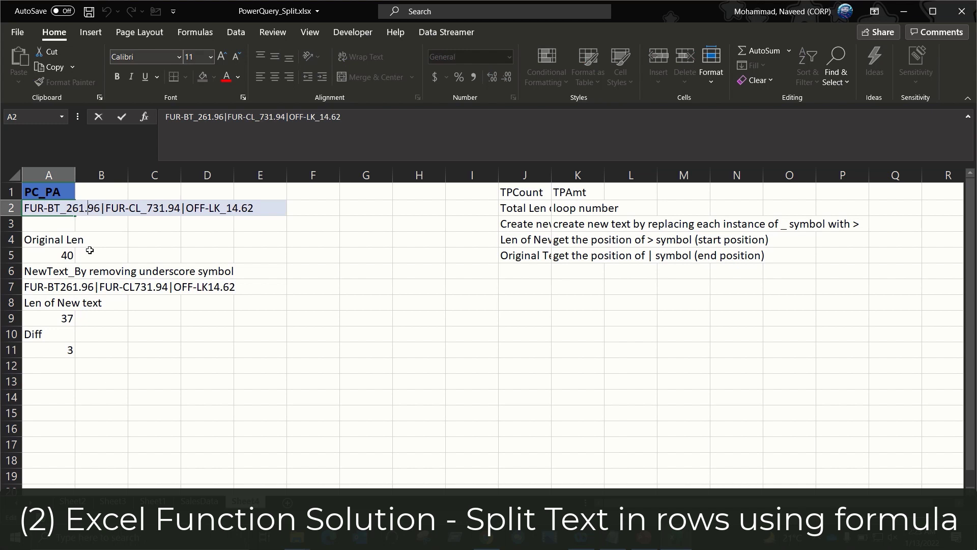
pyautogui.hotkey('shift', 'Left')
pyautogui.press('Right')
pyautogui.hotkey('shift', 'Right')
pyautogui.hotkey('shift', 'Right')
pyautogui.hotkey('shift', 'Right')
pyautogui.hotkey('shift', 'Right')
pyautogui.hotkey('shift', 'Right')
pyautogui.hotkey('shift', 'Right')
pyautogui.press('Right')
pyautogui.hotkey('shift', 'Left')
pyautogui.hotkey('shift', 'Left')
pyautogui.hotkey('shift', 'Left')
pyautogui.hotkey('shift', 'Left')
pyautogui.hotkey('shift', 'Left')
pyautogui.hotkey('shift', 'Left')
pyautogui.press('Left')
pyautogui.press('Escape')
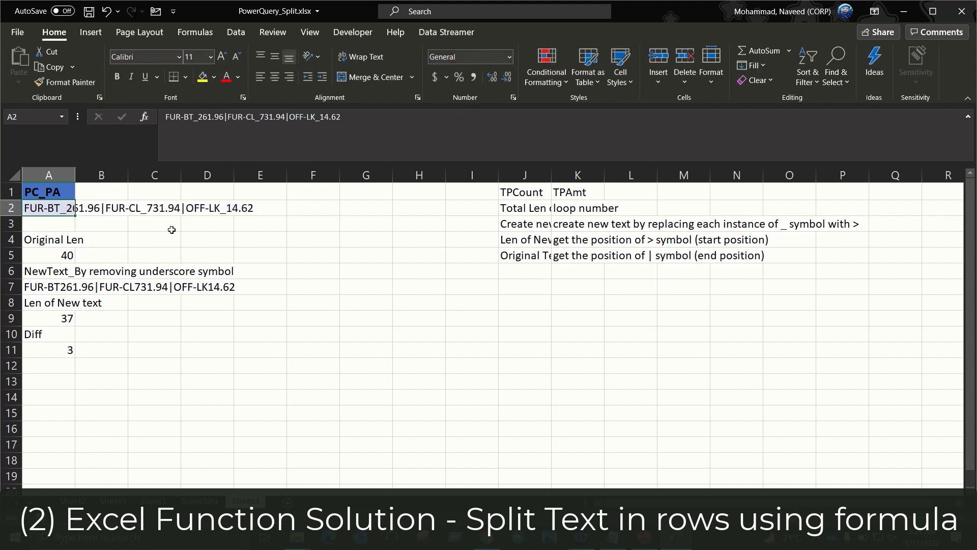
pyautogui.click(575, 271)
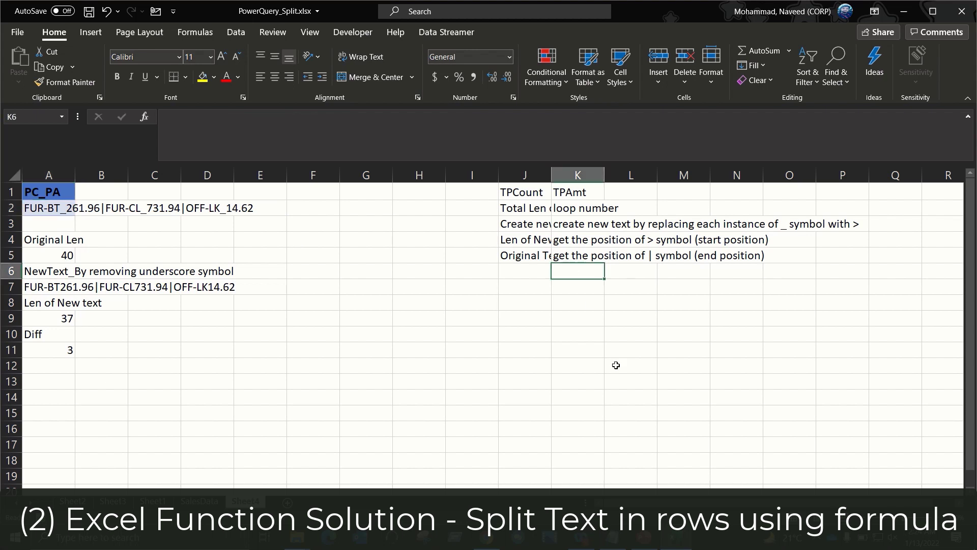
# Step: Enter notes in K6:K8: character count between symbols, amount for each instance, 'sum it'
pyautogui.write('get the number ')
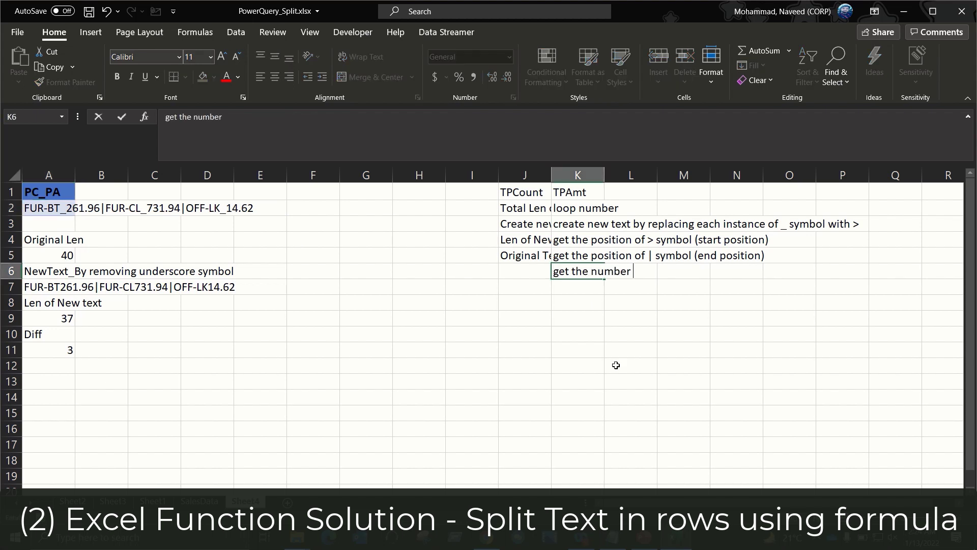
pyautogui.write('of char between above ')
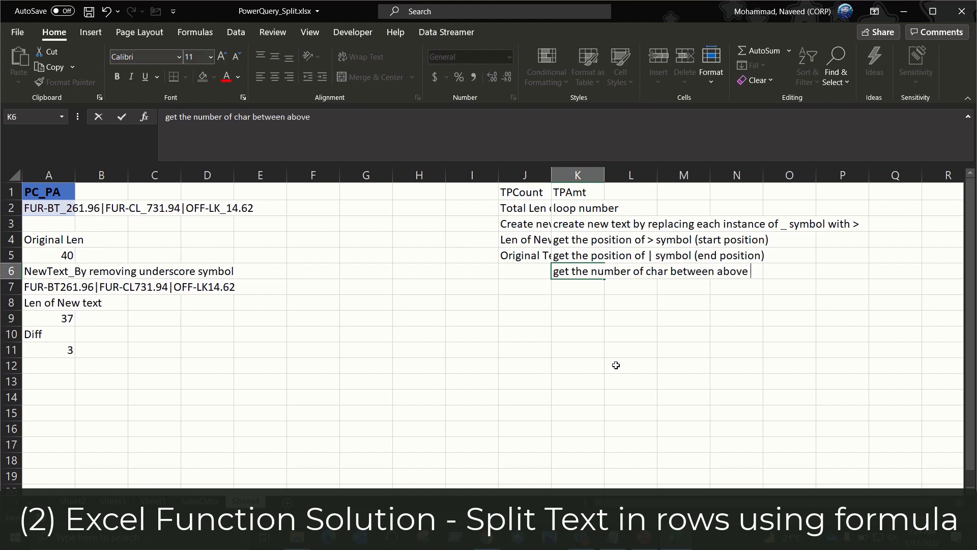
pyautogui.write('2 symbols')
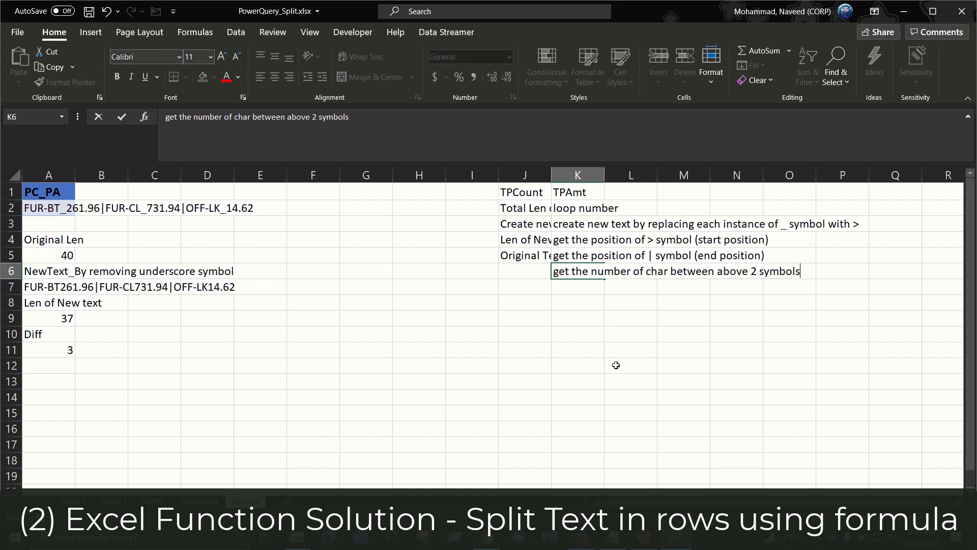
pyautogui.press('Return')
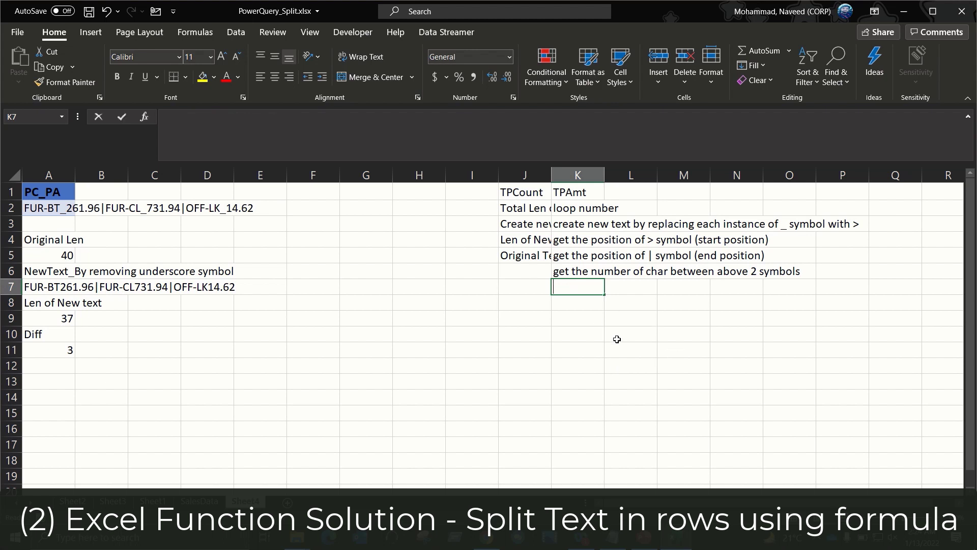
pyautogui.write('to ge the')
pyautogui.press('BackSpace')
pyautogui.press('BackSpace')
pyautogui.press('BackSpace')
pyautogui.press('BackSpace')
pyautogui.press('BackSpace')
pyautogui.press('BackSpace')
pyautogui.press('BackSpace')
pyautogui.press('BackSpace')
pyautogui.press('BackSpace')
pyautogui.press('BackSpace')
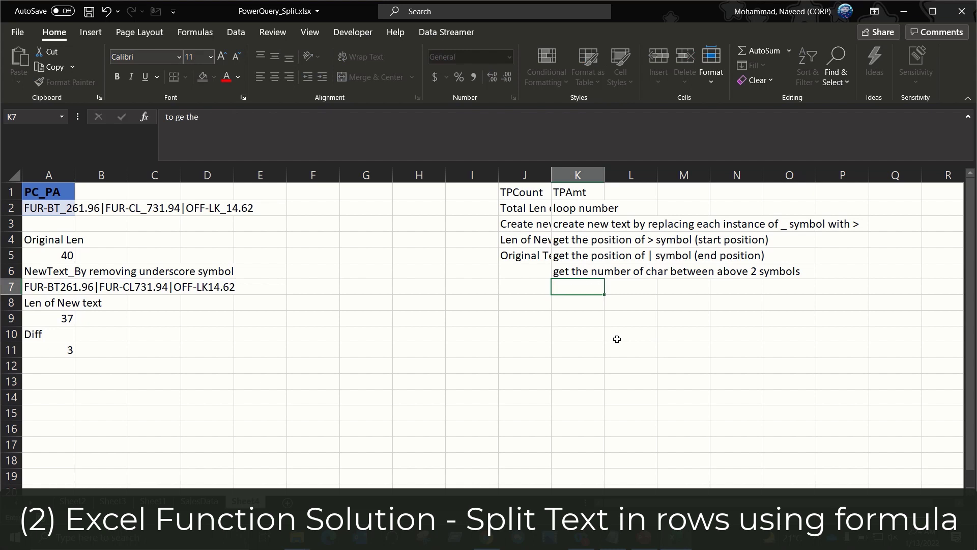
pyautogui.write('get the amount ')
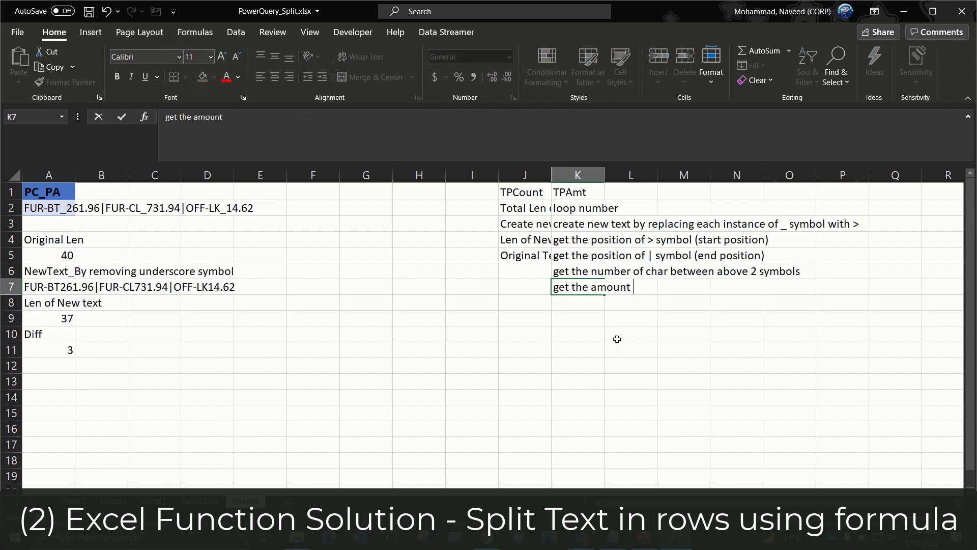
pyautogui.write('for each inst')
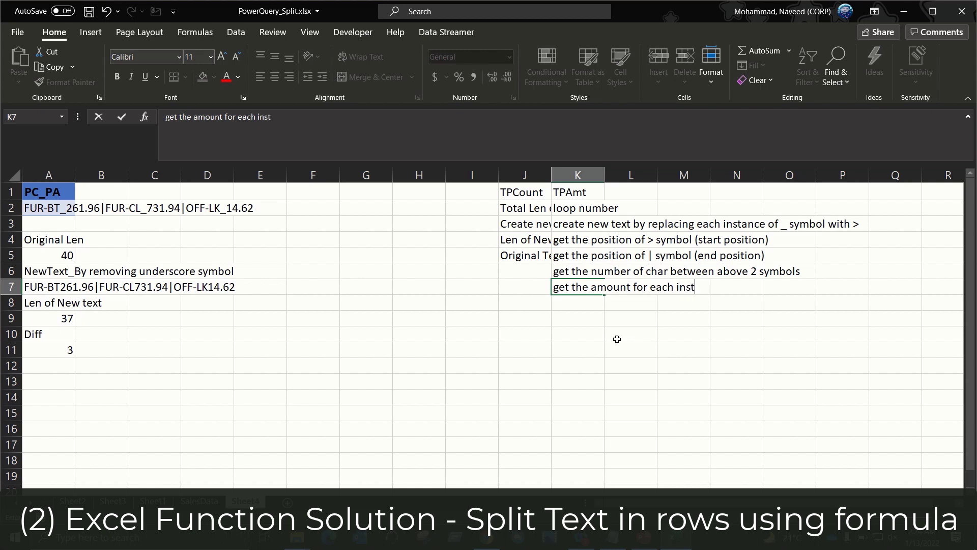
pyautogui.write('ances')
pyautogui.press('Return')
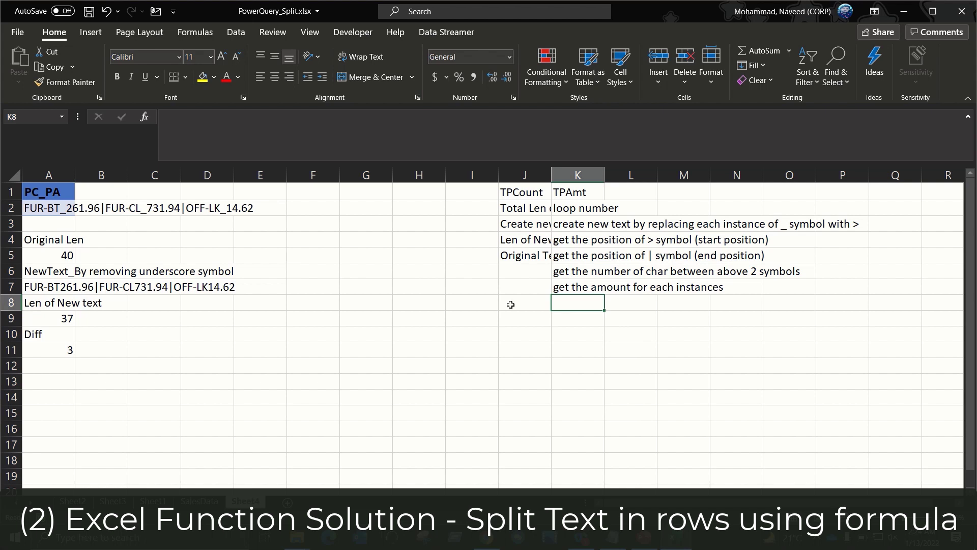
pyautogui.write('sum it')
pyautogui.press('Return')
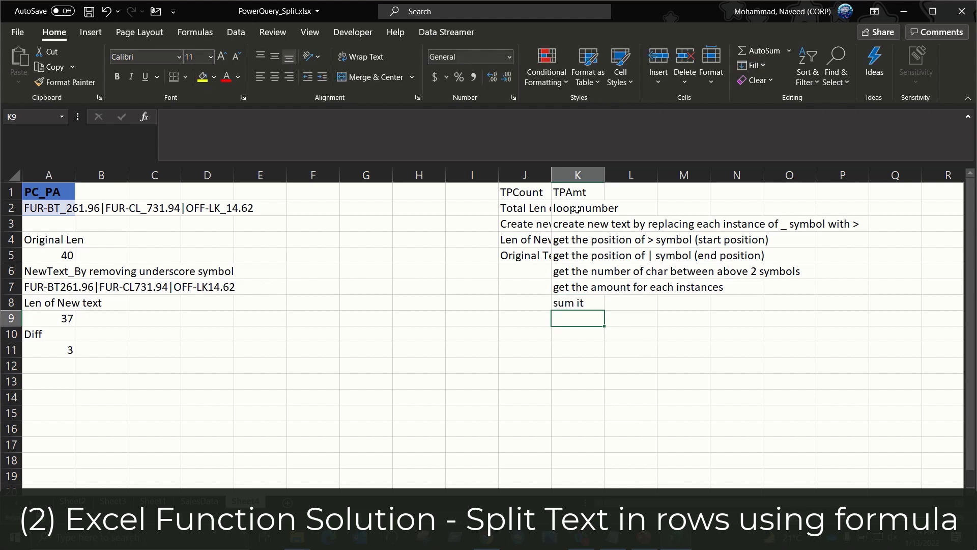
# Step: Select the step notes K2:K8 to review the full step list
pyautogui.moveTo(576, 209); pyautogui.dragTo(578, 303)
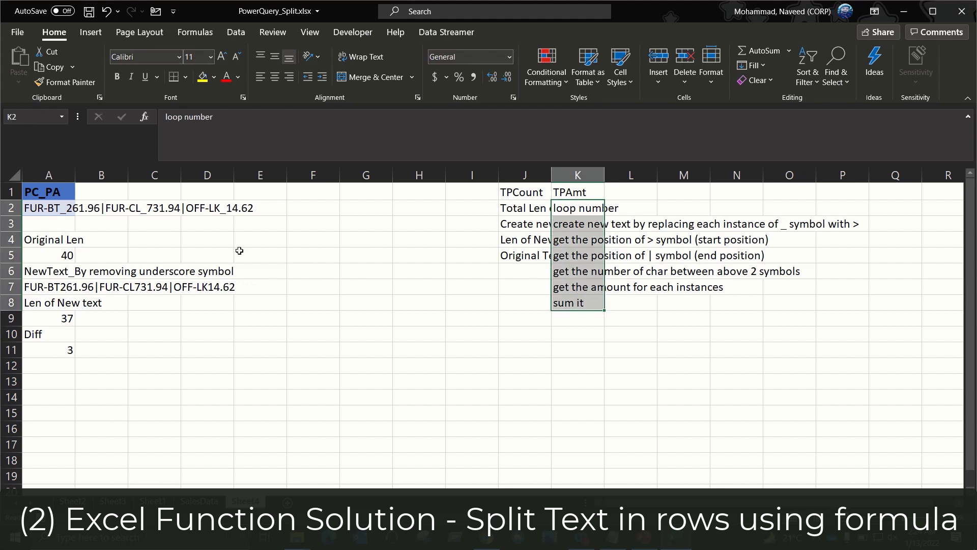
pyautogui.click(51, 208)
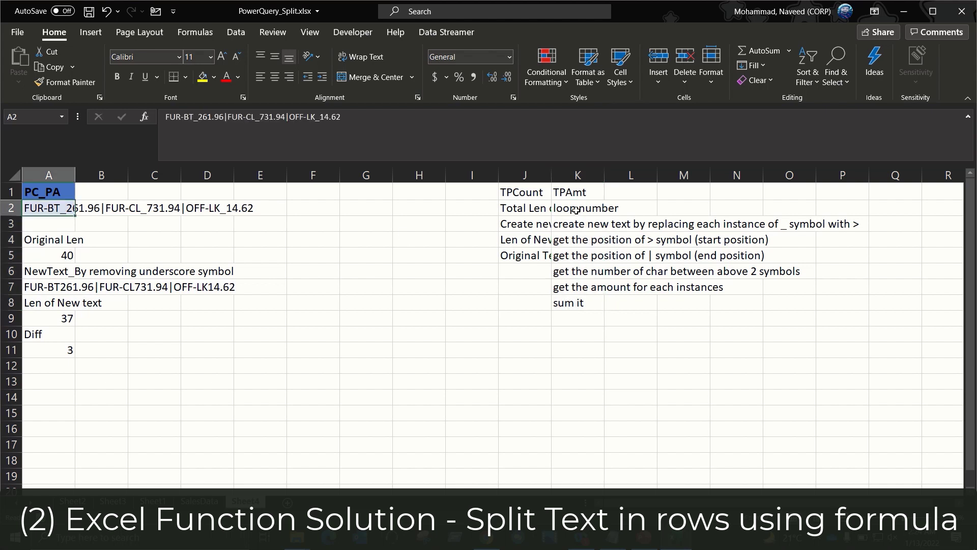
pyautogui.moveTo(575, 211); pyautogui.dragTo(577, 304)
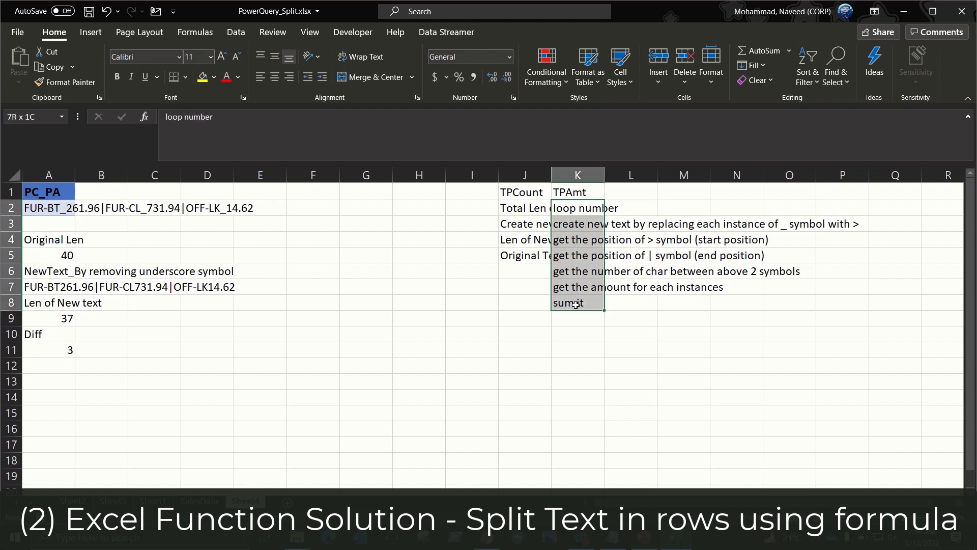
pyautogui.click(64, 377)
pyautogui.click(573, 208)
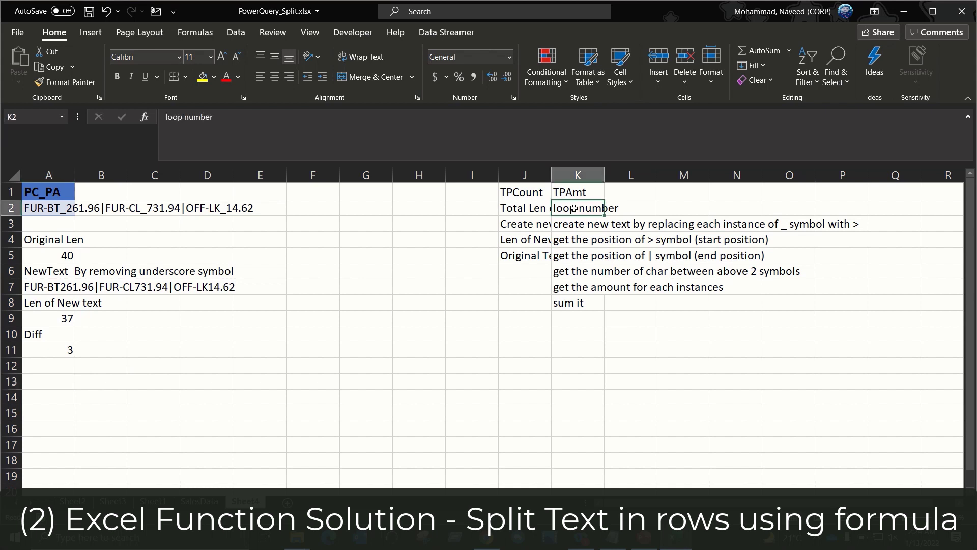
# Step: Add the header 'LoopNbr' in A13
pyautogui.click(65, 383)
pyautogui.write('Loop')
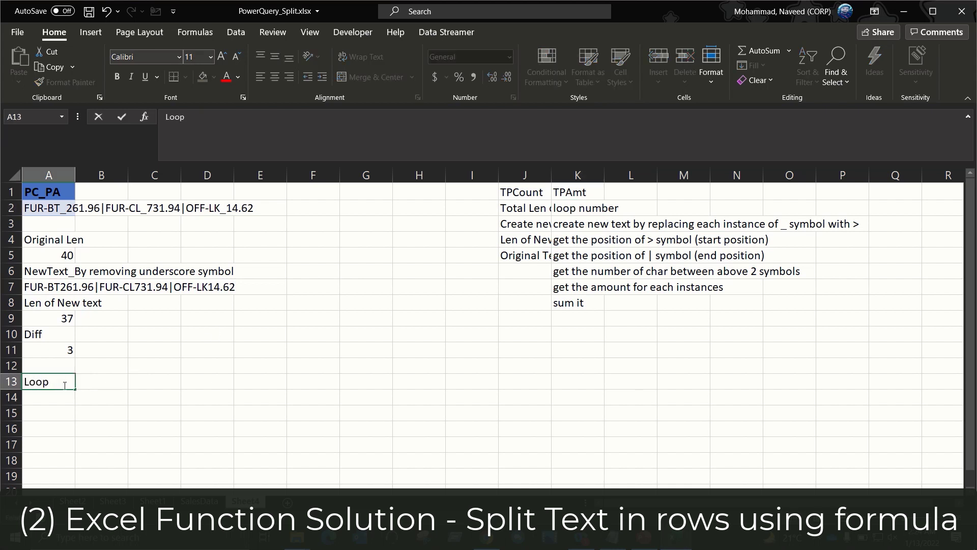
pyautogui.write('Nbr')
pyautogui.press('Return')
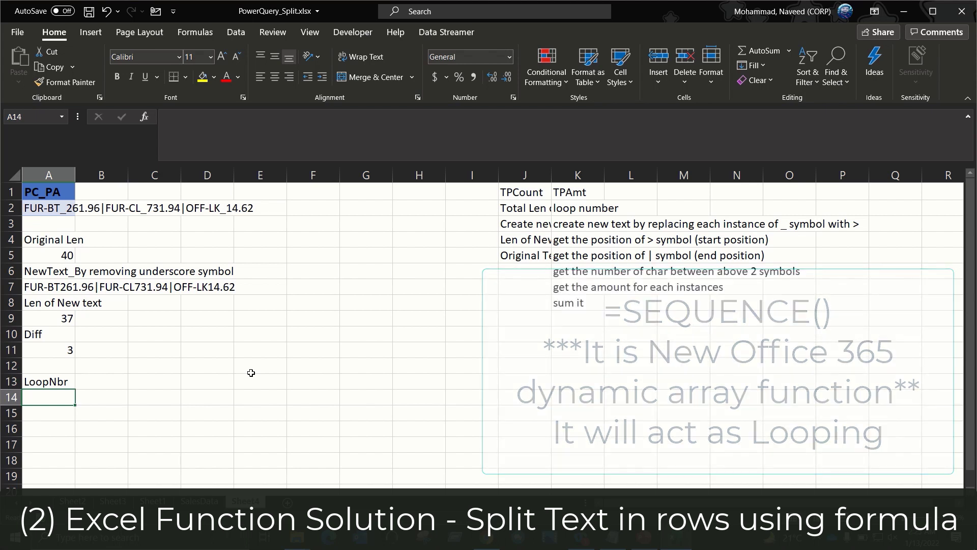
# Step: Enter =SEQUENCE(A11,1,1,1) in A14 to spill loop numbers 1, 2, 3
pyautogui.write('=seq')
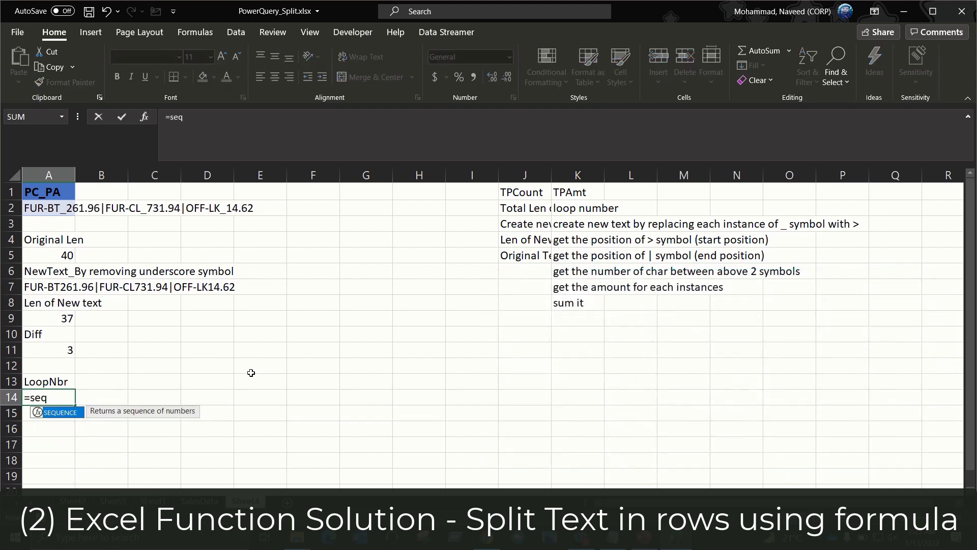
pyautogui.press('Tab')
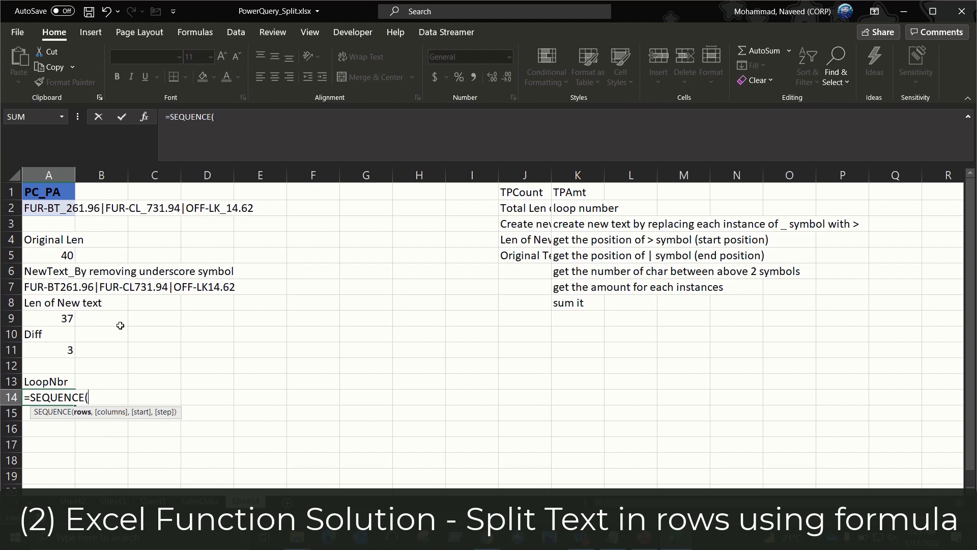
pyautogui.click(54, 348)
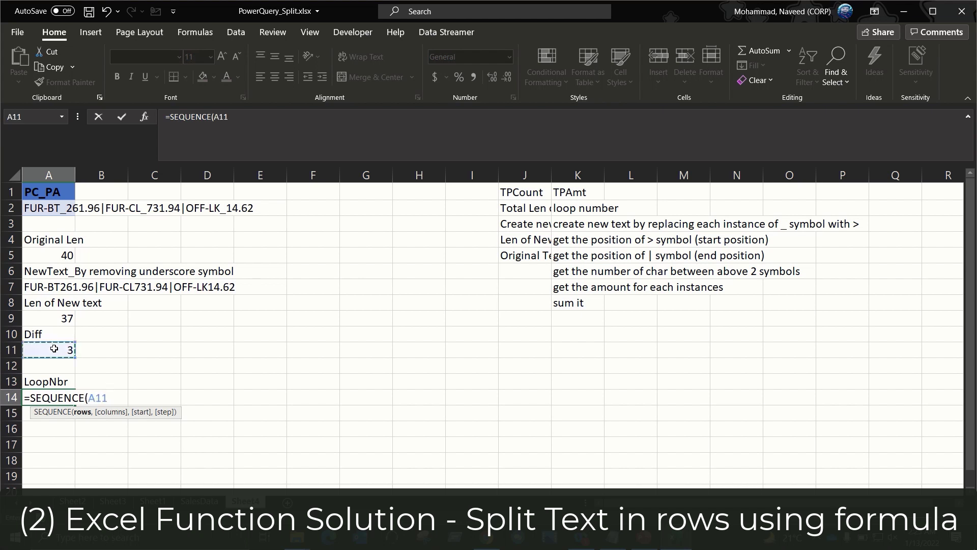
pyautogui.write(',')
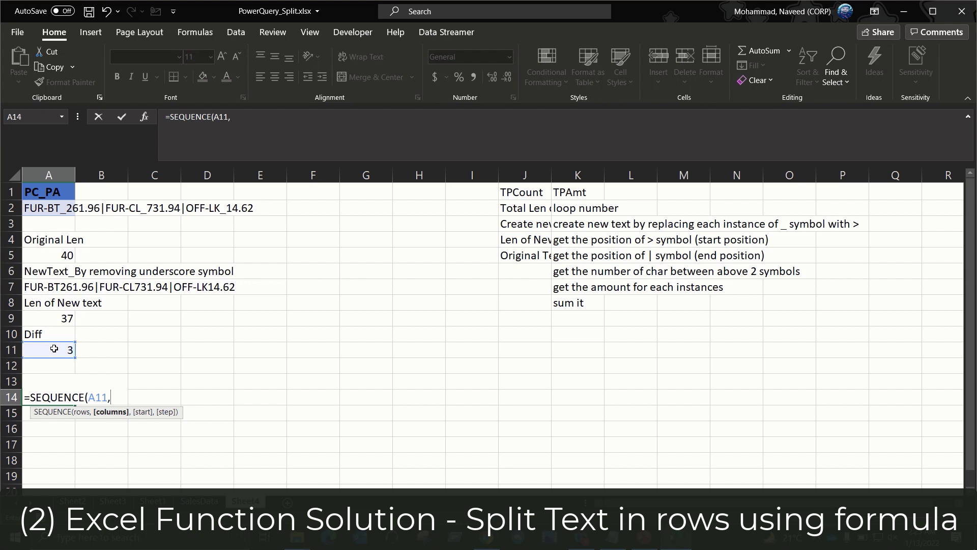
pyautogui.write('1,1')
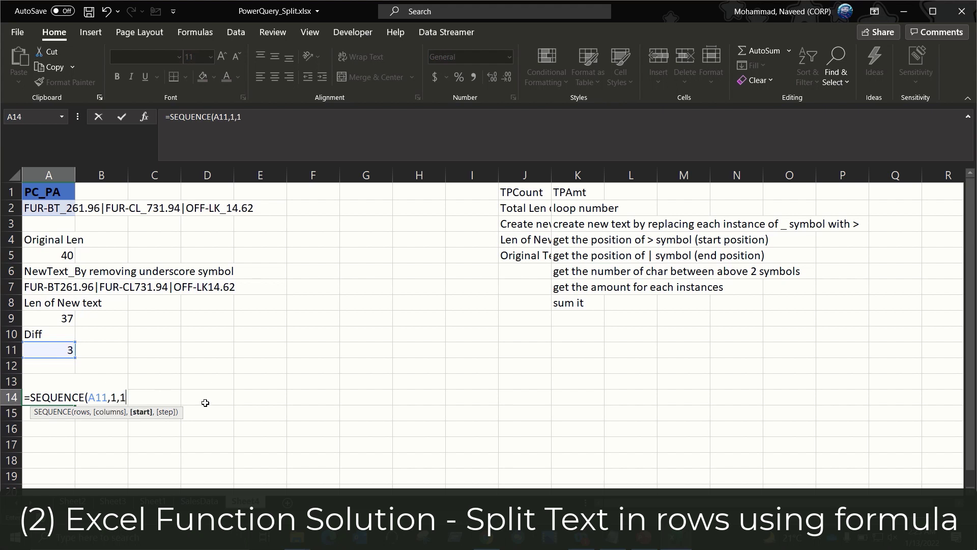
pyautogui.write(',')
pyautogui.write('1)')
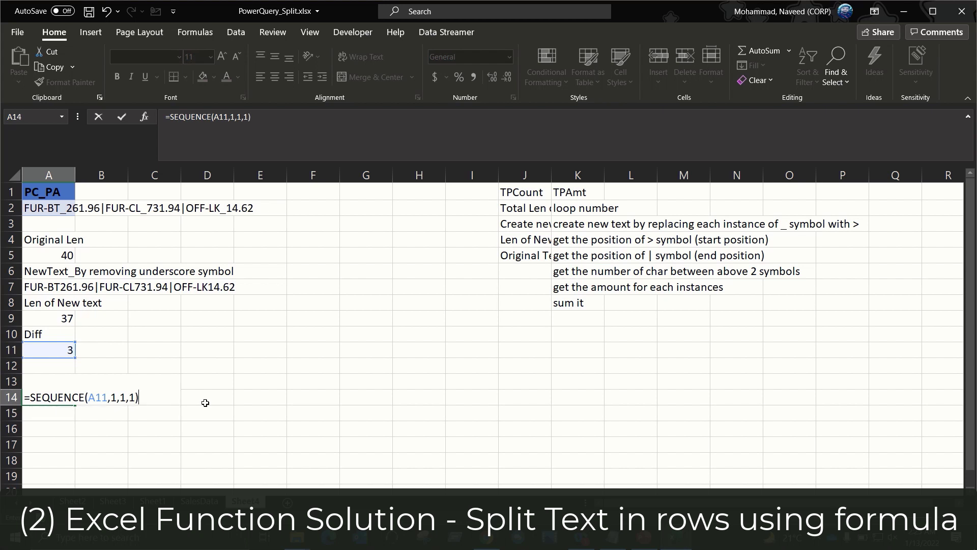
pyautogui.press('Return')
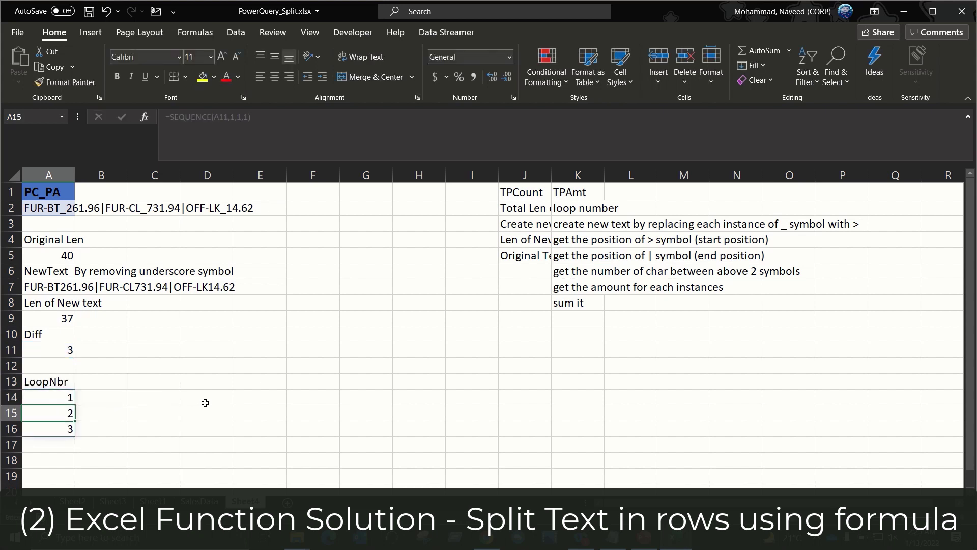
pyautogui.press('Up')
pyautogui.press('Down')
pyautogui.press('Down')
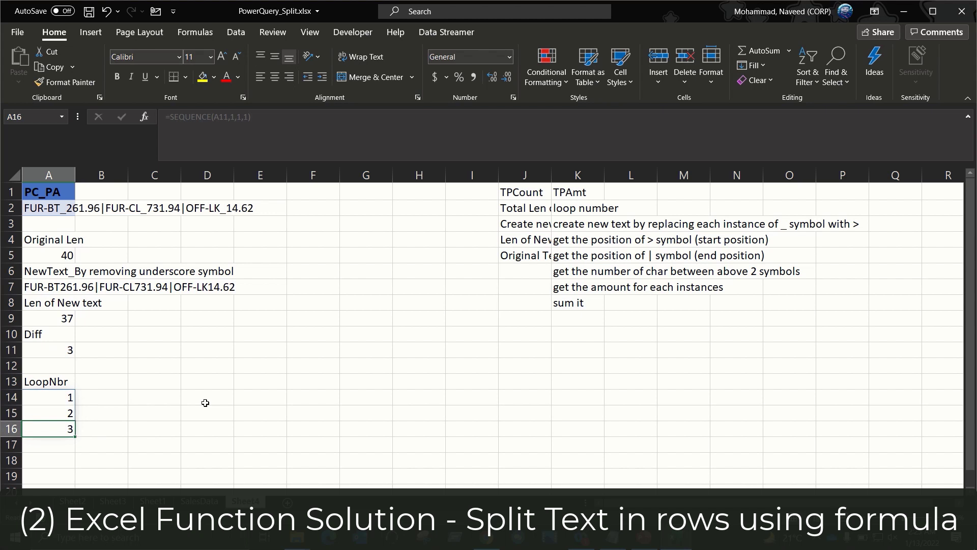
pyautogui.press('Up')
pyautogui.press('Up')
pyautogui.hotkey('shift', 'Down')
pyautogui.hotkey('shift', 'Down')
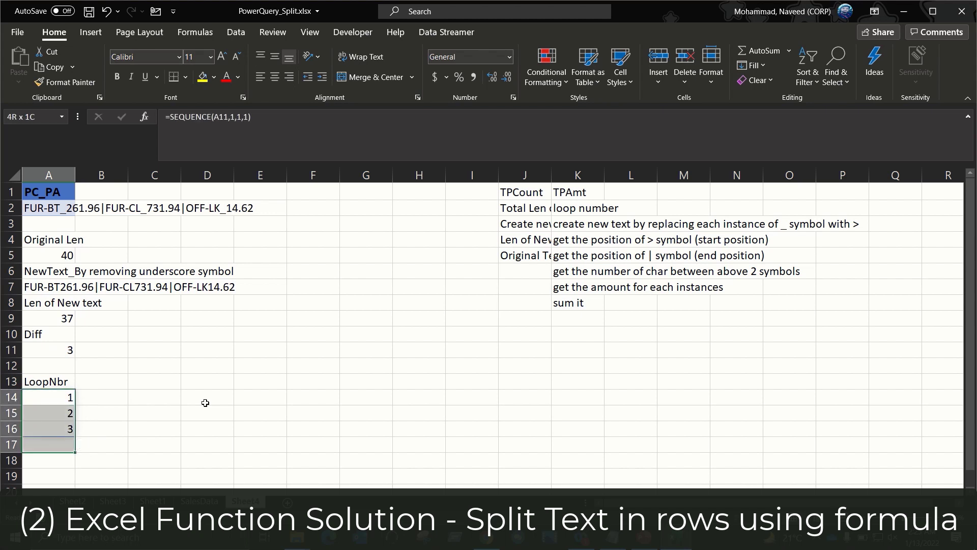
pyautogui.press('Right')
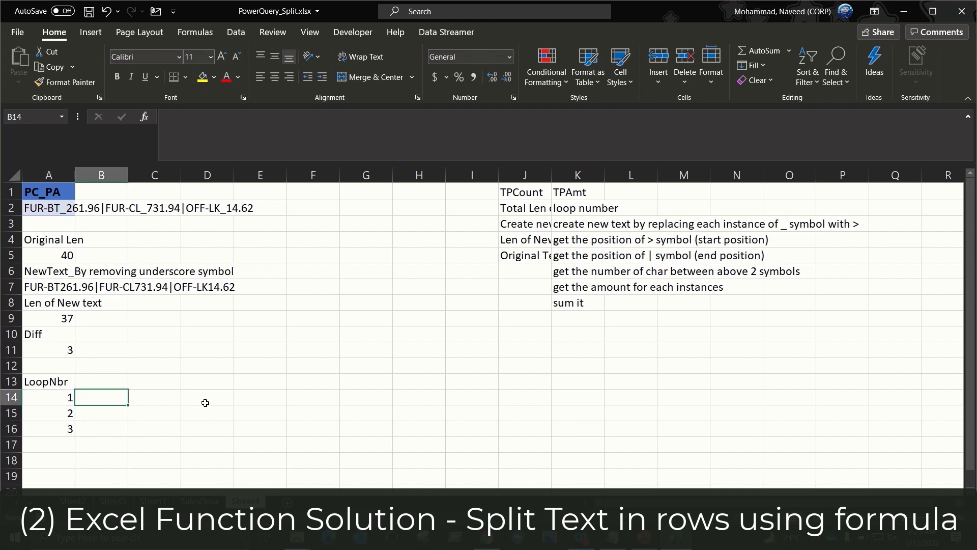
pyautogui.press('Left')
pyautogui.hotkey('shift', 'Down')
pyautogui.hotkey('shift', 'Down')
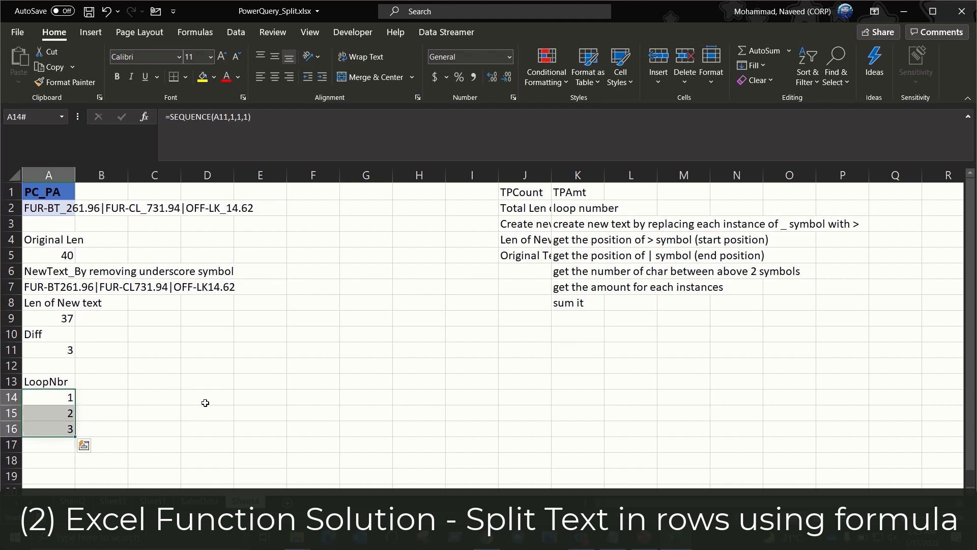
pyautogui.press('Right')
pyautogui.press('Up')
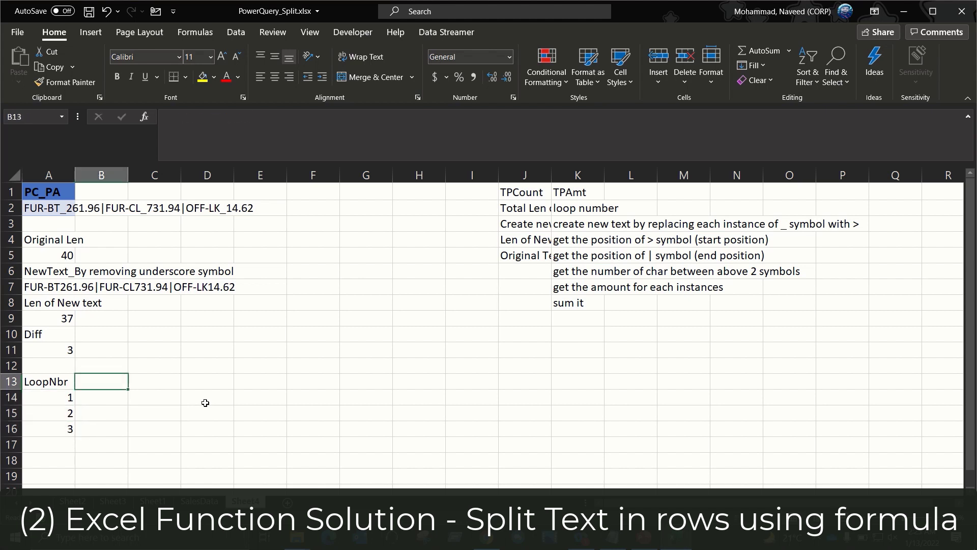
pyautogui.click(575, 220)
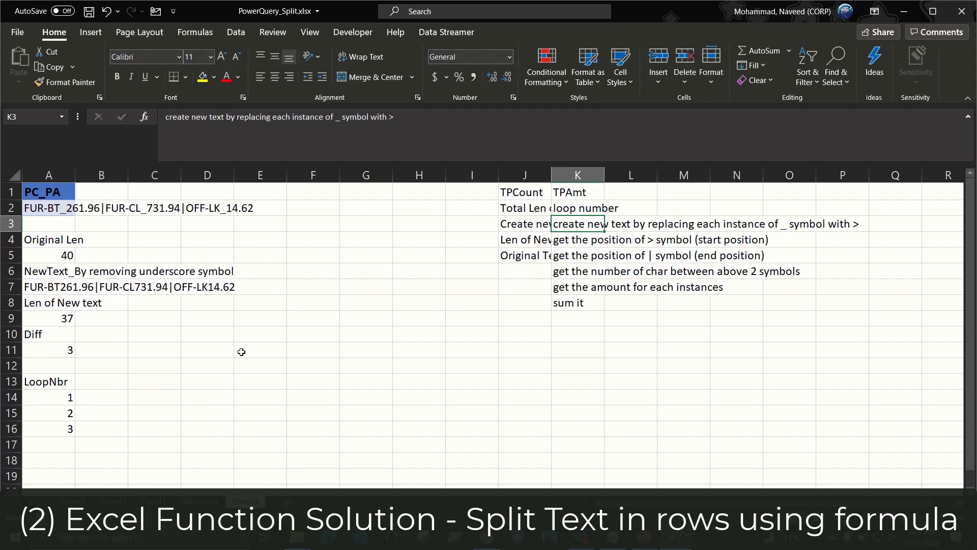
pyautogui.click(62, 401)
pyautogui.moveTo(61, 401); pyautogui.dragTo(65, 429)
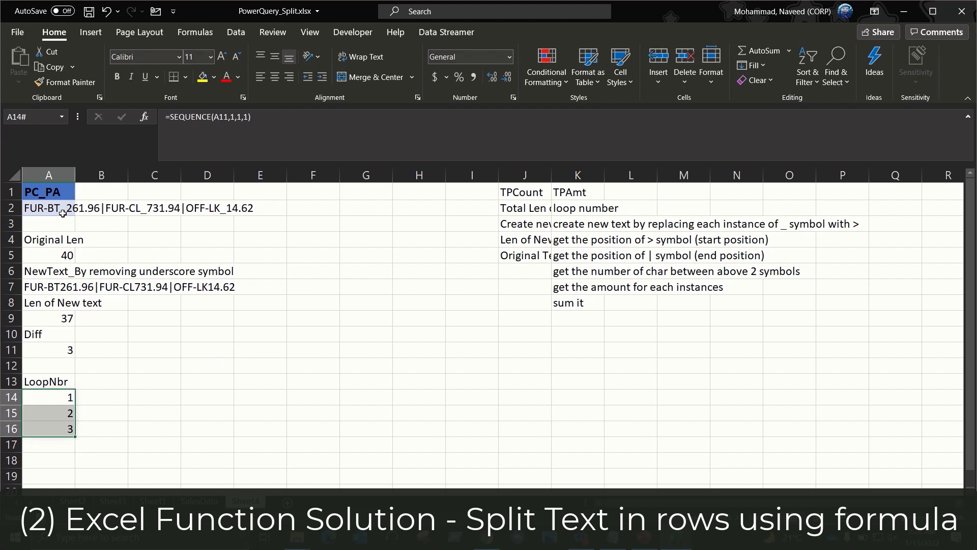
pyautogui.click(88, 413)
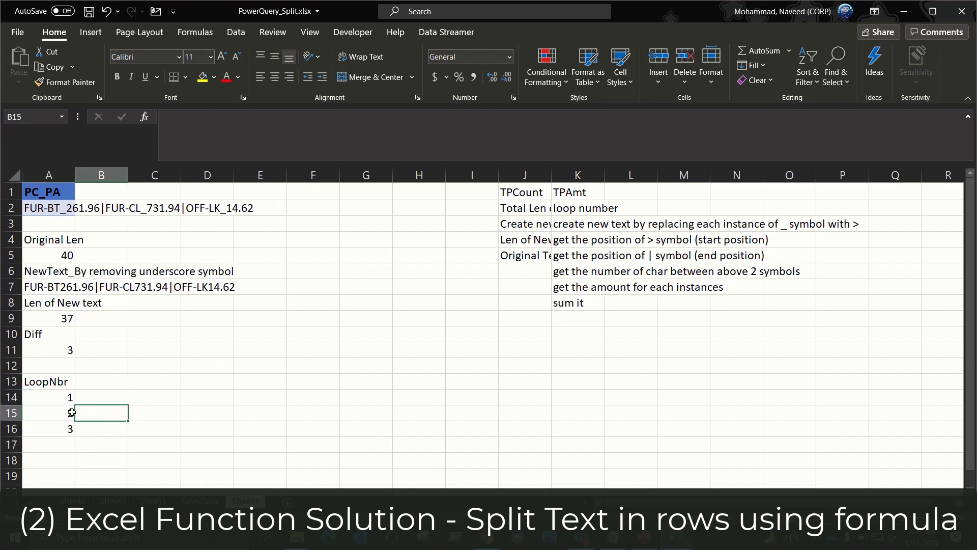
pyautogui.click(67, 412)
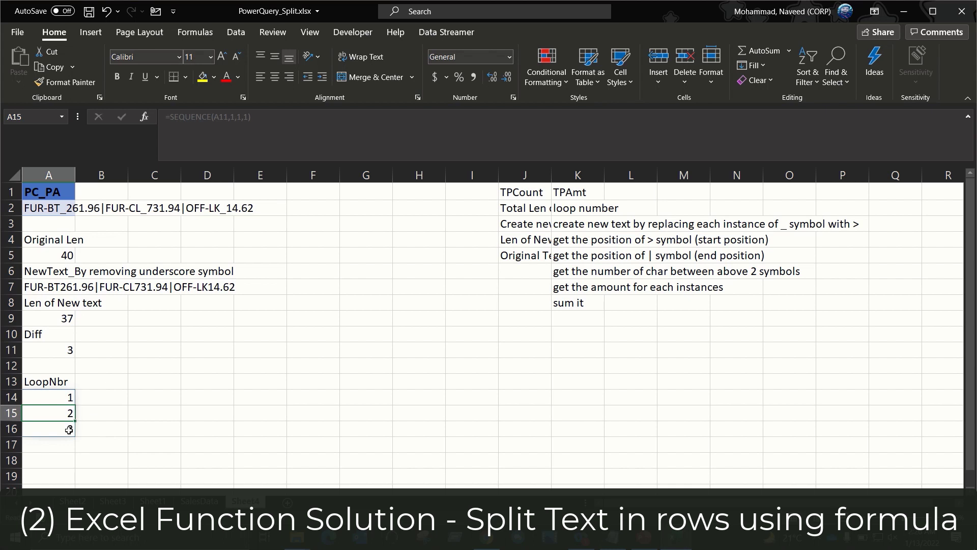
pyautogui.click(69, 429)
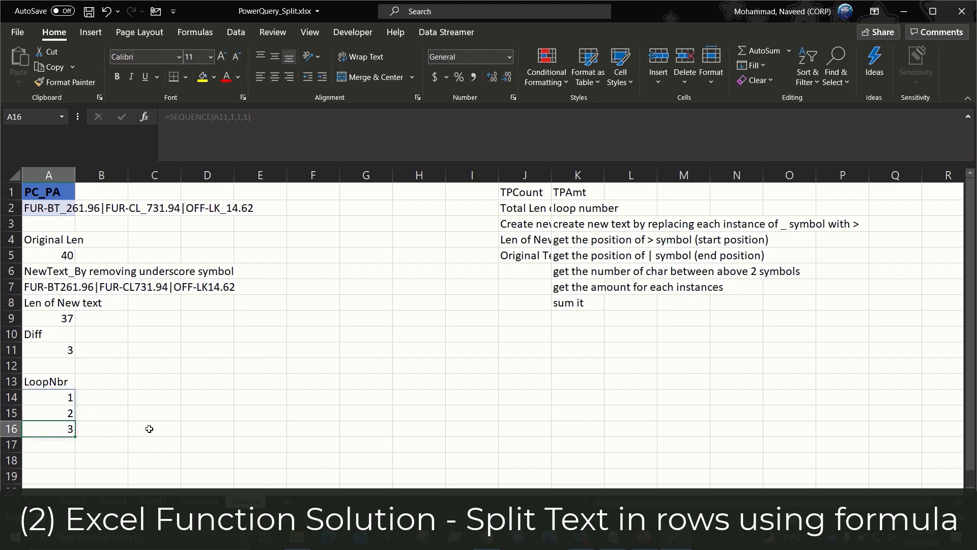
pyautogui.click(112, 388)
# Step: Add a 'newtext' header in B13 and =SUBSTITUTE(A2,"_",">",A14#) in B14
pyautogui.write('newtext')
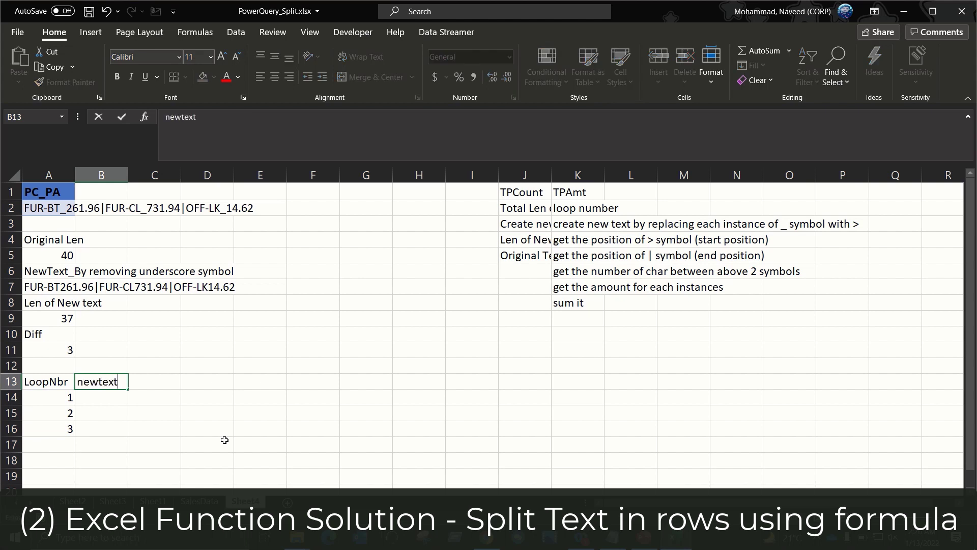
pyautogui.press('Return')
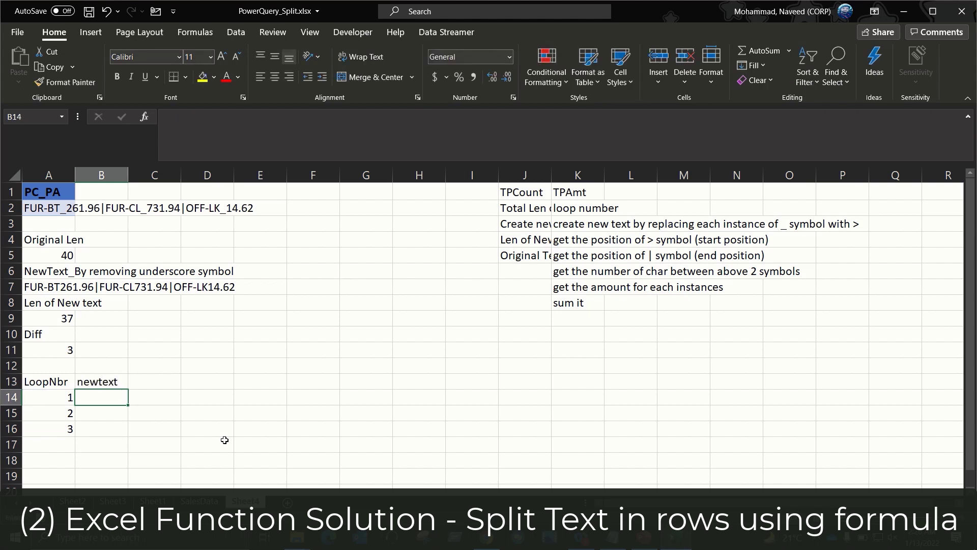
pyautogui.write('=sub')
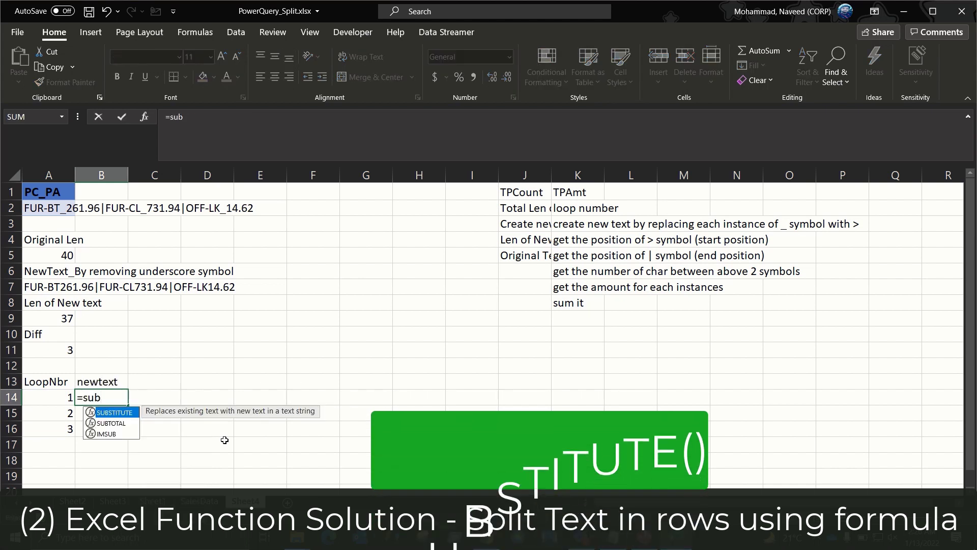
pyautogui.press('Tab')
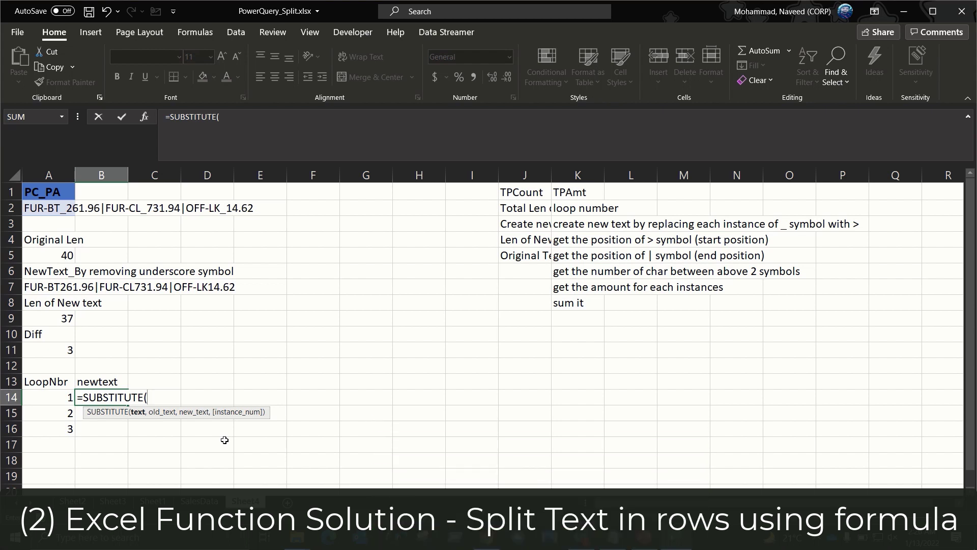
pyautogui.click(46, 206)
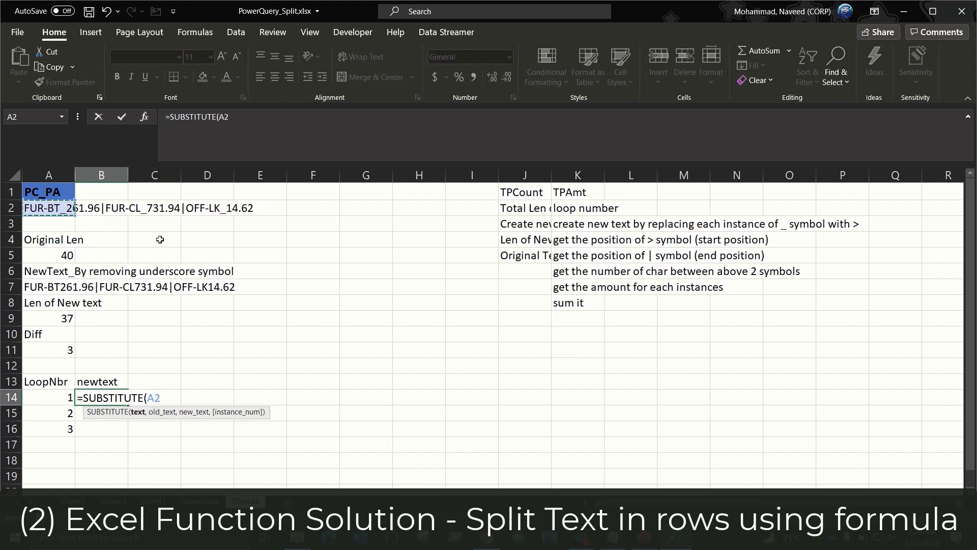
pyautogui.write(',')
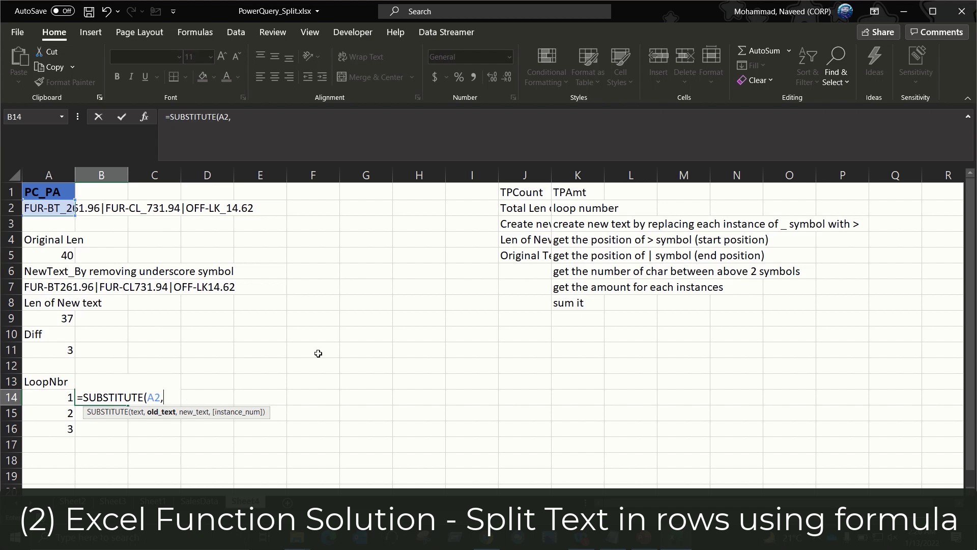
pyautogui.write('"_",')
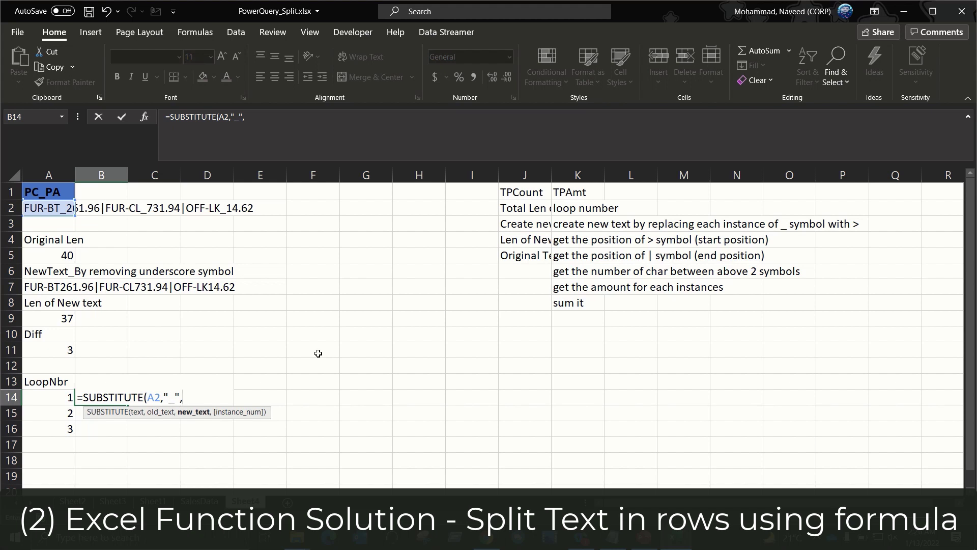
pyautogui.write('">",')
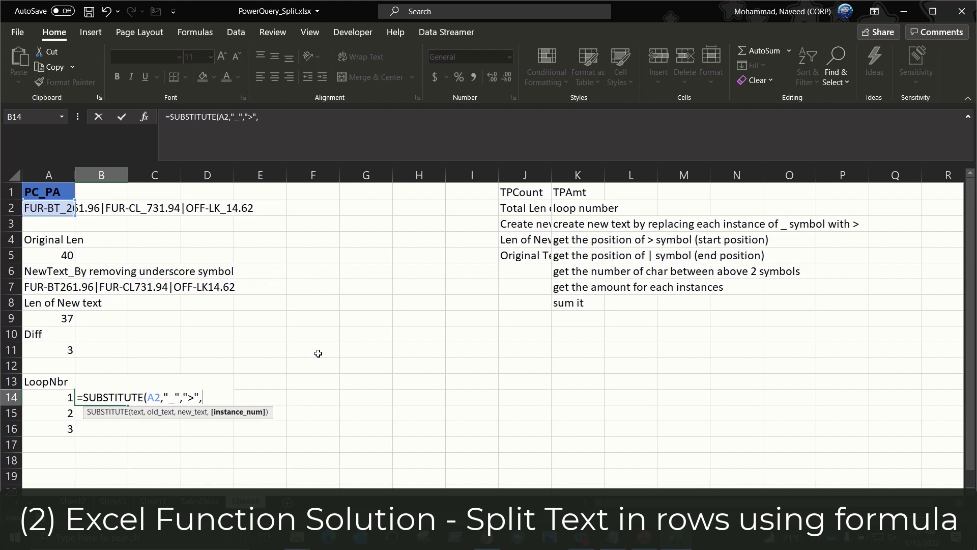
pyautogui.click(53, 399)
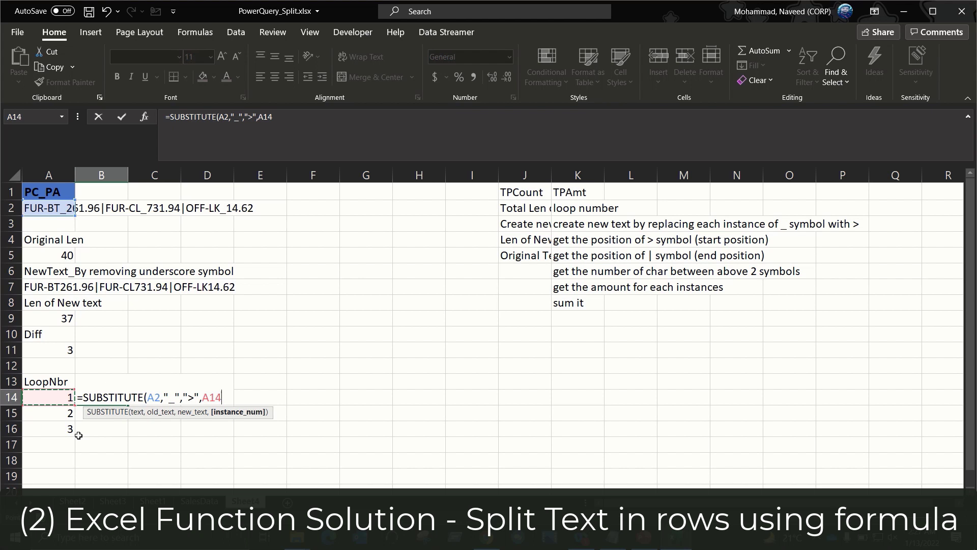
pyautogui.moveTo(78, 435); pyautogui.dragTo(64, 429)
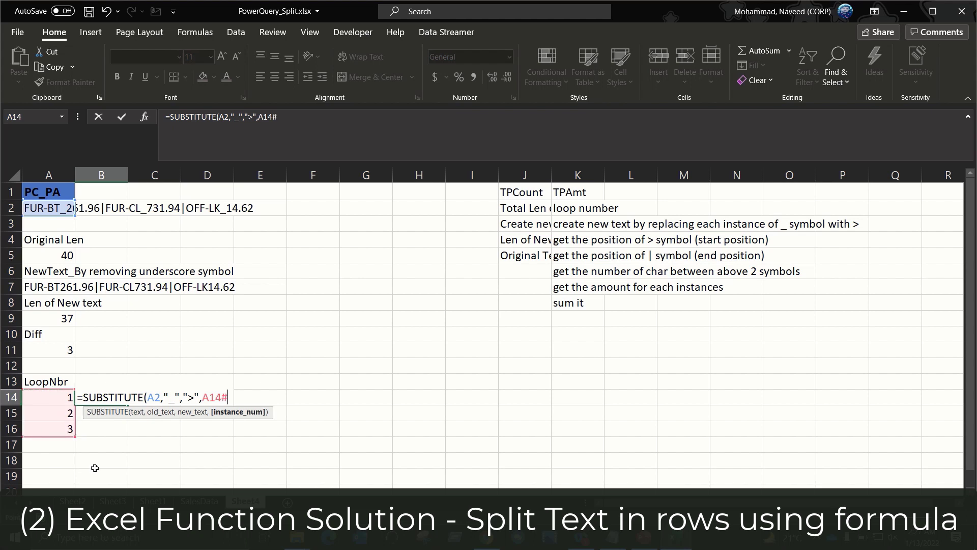
pyautogui.write(')')
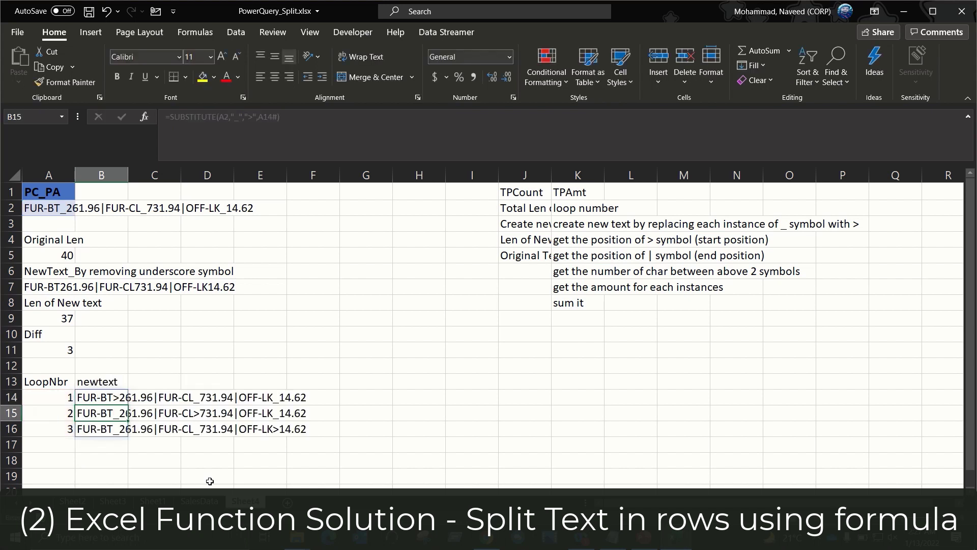
pyautogui.press('Down')
pyautogui.press('Down')
pyautogui.press('Down')
pyautogui.press('Down')
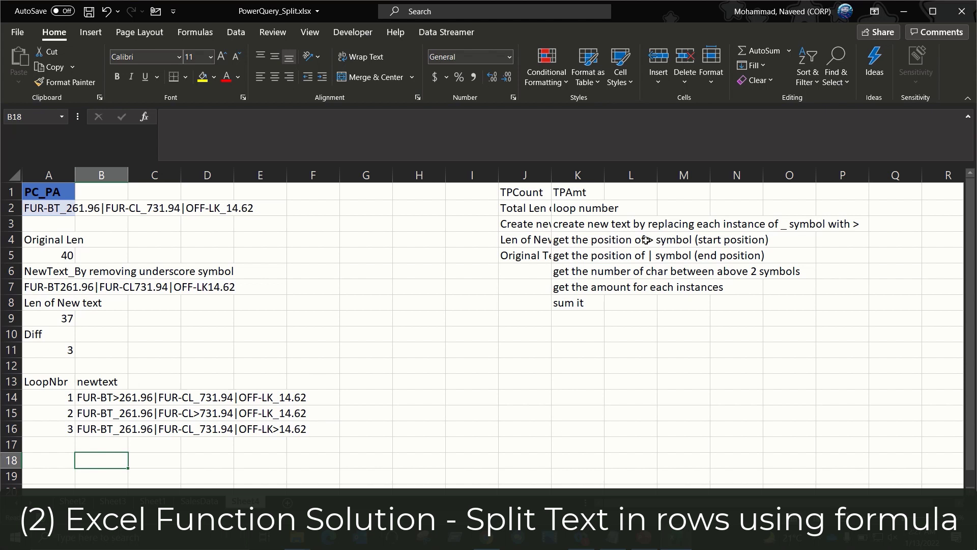
# Step: Add the header 'StartPosition' in C13
pyautogui.click(158, 390)
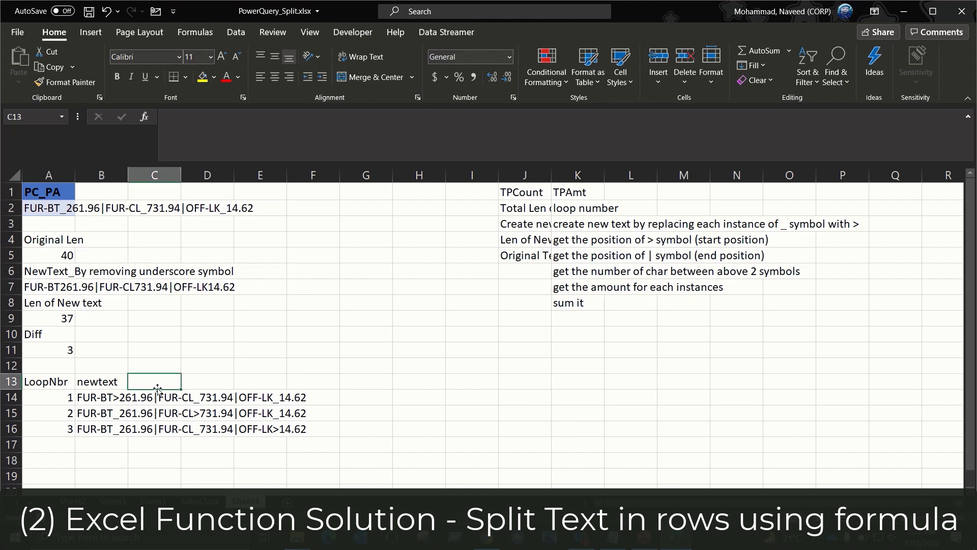
pyautogui.write('Start')
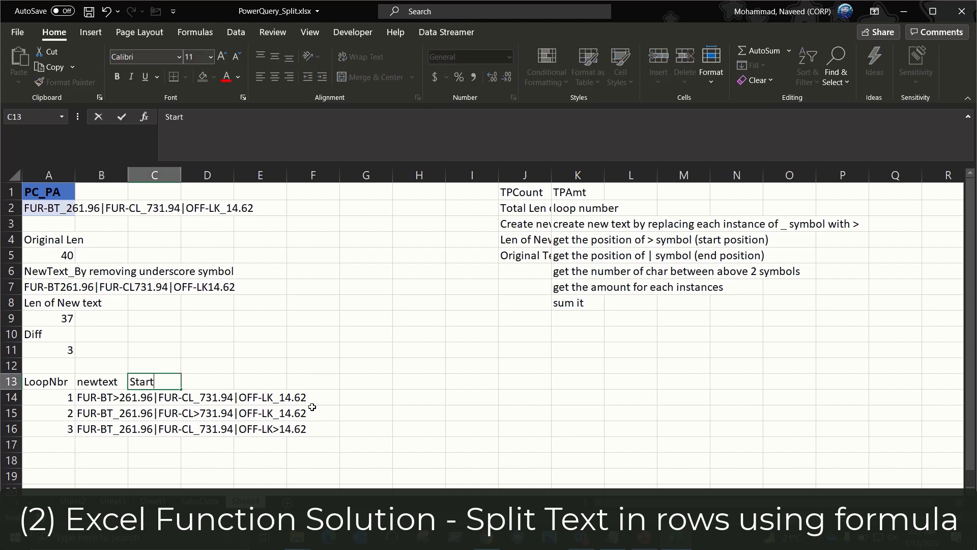
pyautogui.write('Position')
pyautogui.press('Return')
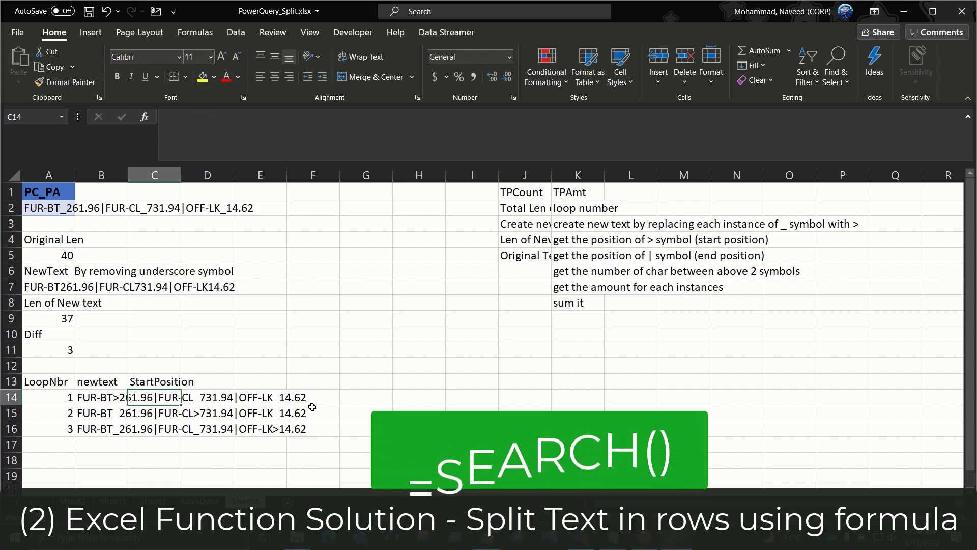
# Step: Enter =SEARCH(">",B14#,1) in C14, spilling positions 7, 21 and 35
pyautogui.write('=se')
pyautogui.press('Tab')
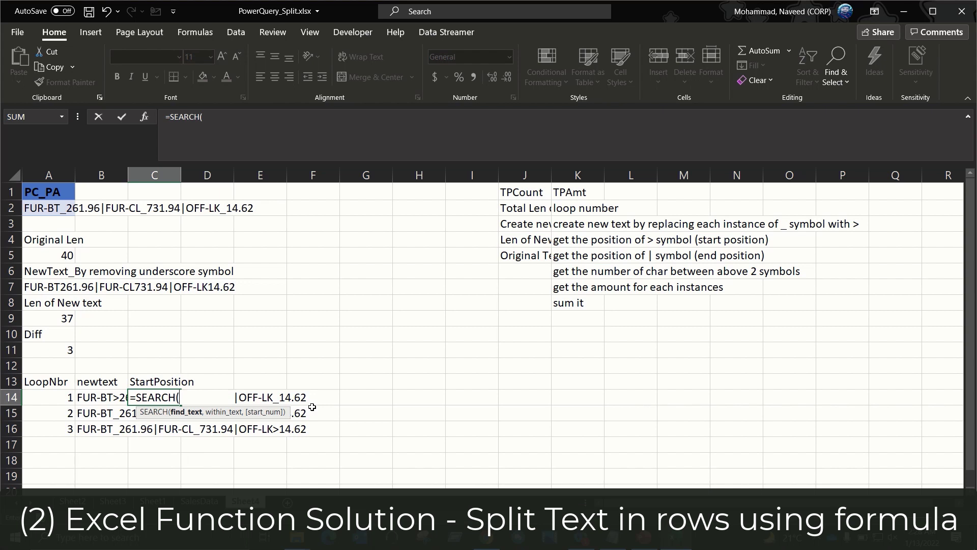
pyautogui.write('">",')
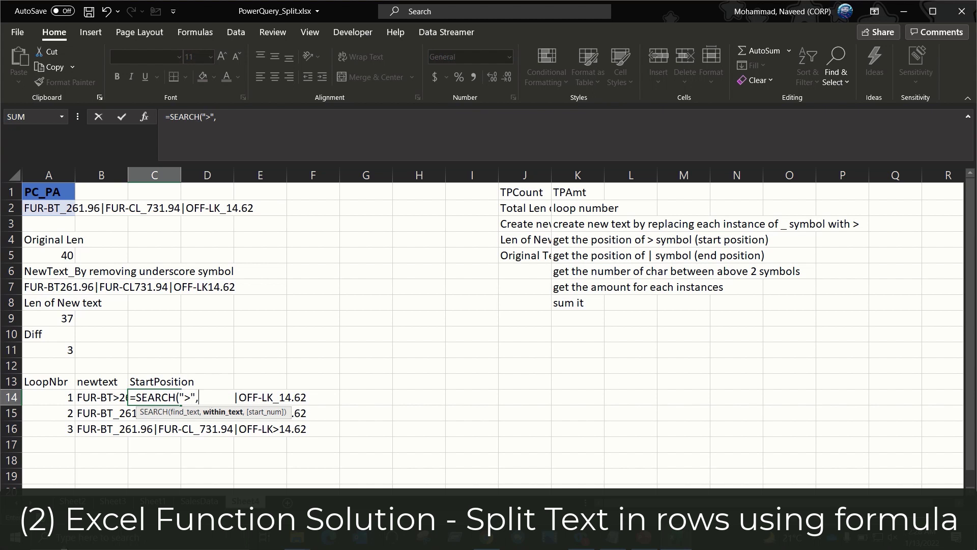
pyautogui.moveTo(107, 397); pyautogui.dragTo(51, 428)
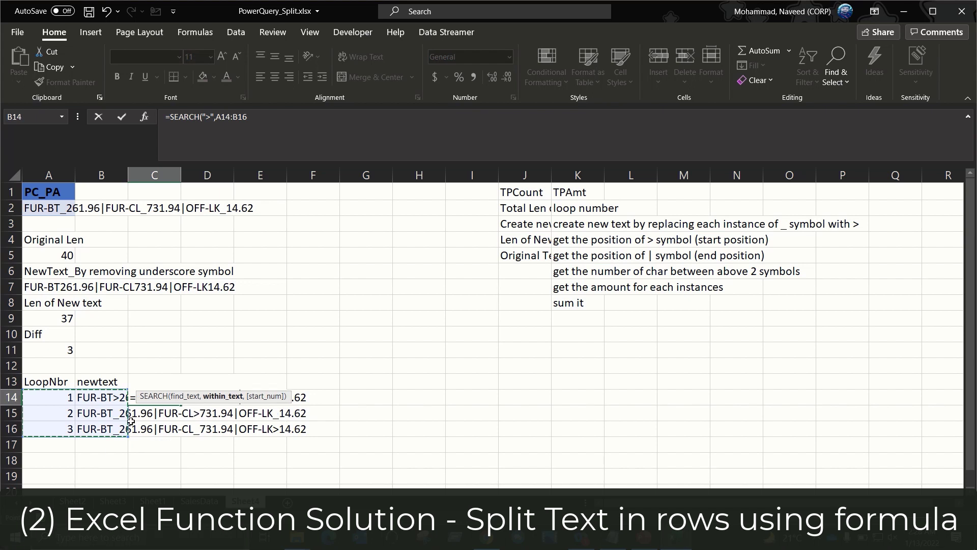
pyautogui.click(106, 399)
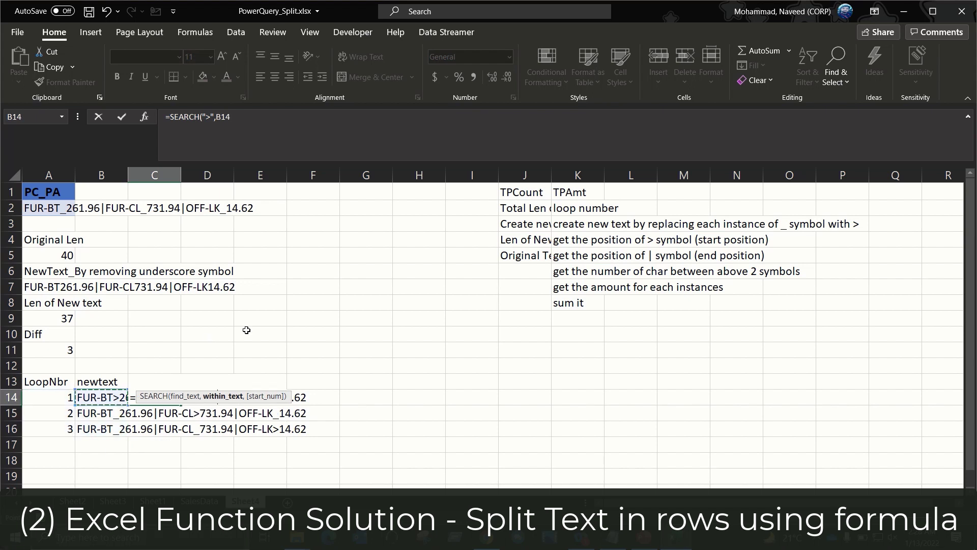
pyautogui.write('#')
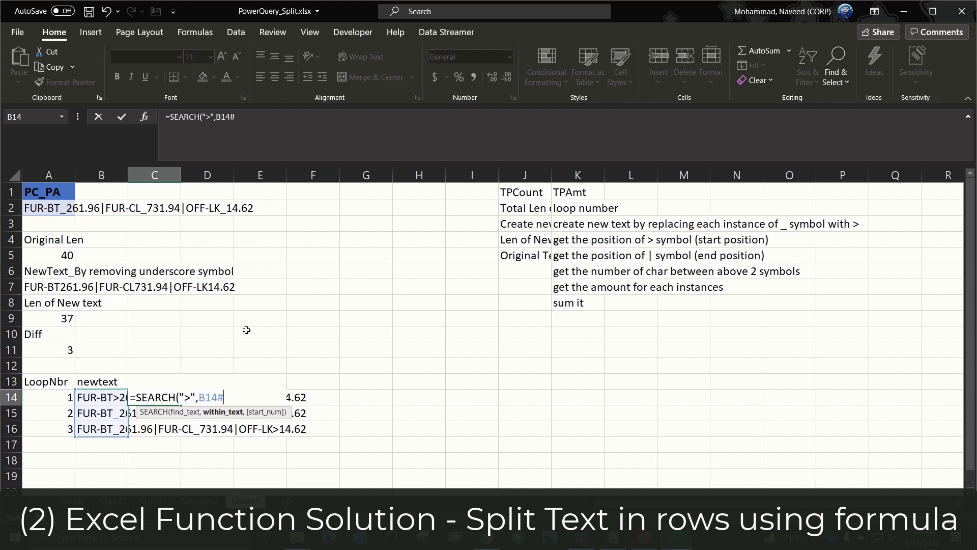
pyautogui.write(',1')
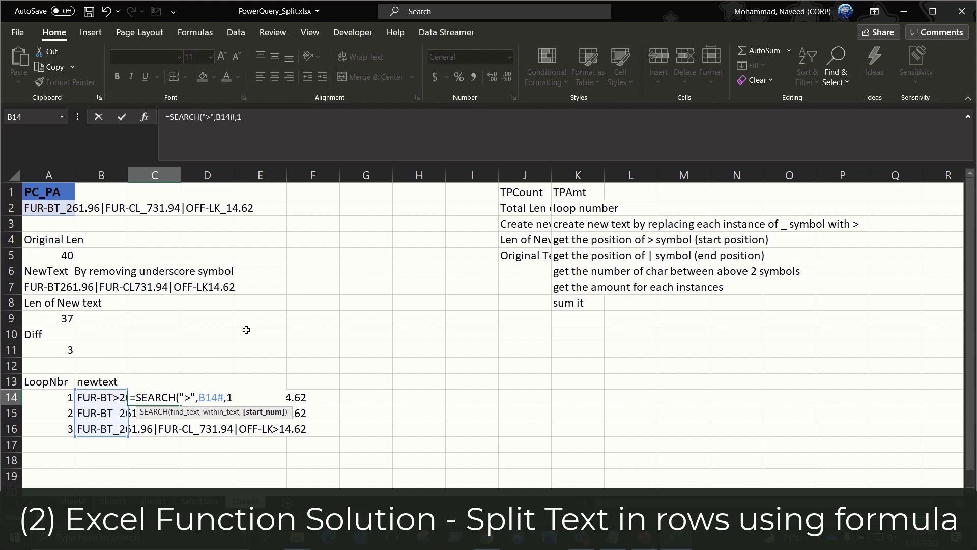
pyautogui.write(')')
pyautogui.press('Return')
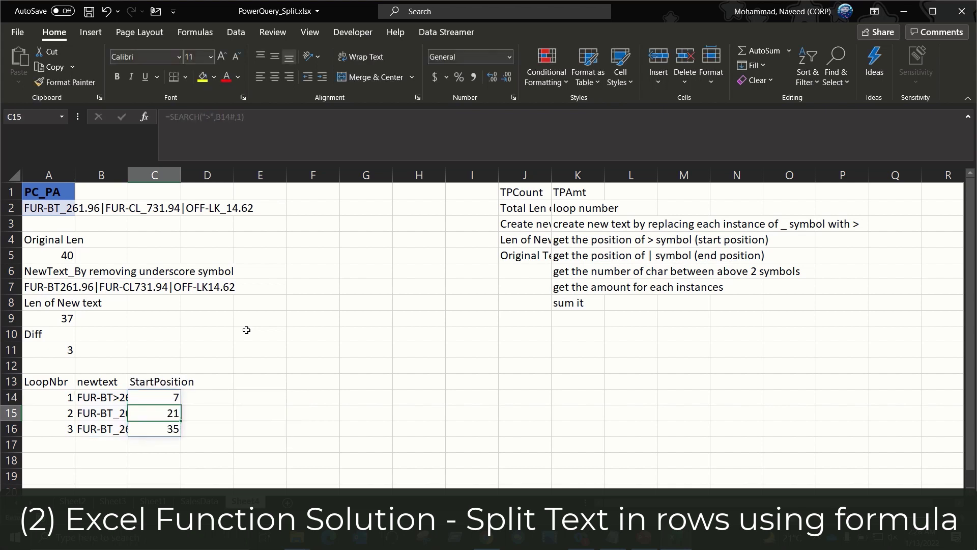
# Step: AutoFit column B so the full newtext strings show
pyautogui.press('Up')
pyautogui.press('Left')
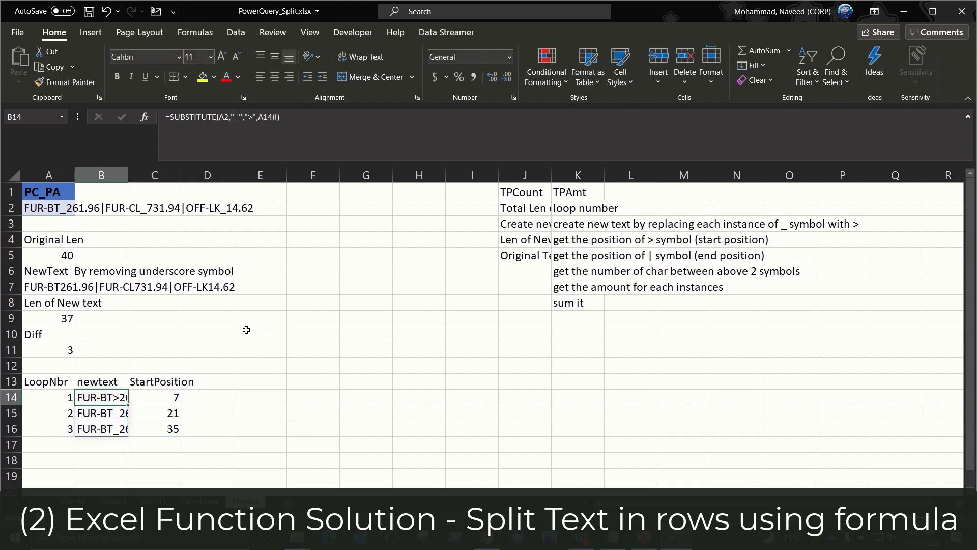
pyautogui.hotkey('alt', 'h')
pyautogui.press('o')
pyautogui.press('i')
pyautogui.press('Right')
# Step: Review the SEQUENCE, SUBSTITUTE and SEARCH formulas and their spilled results in A14:C16
pyautogui.hotkey('shift', 'Down')
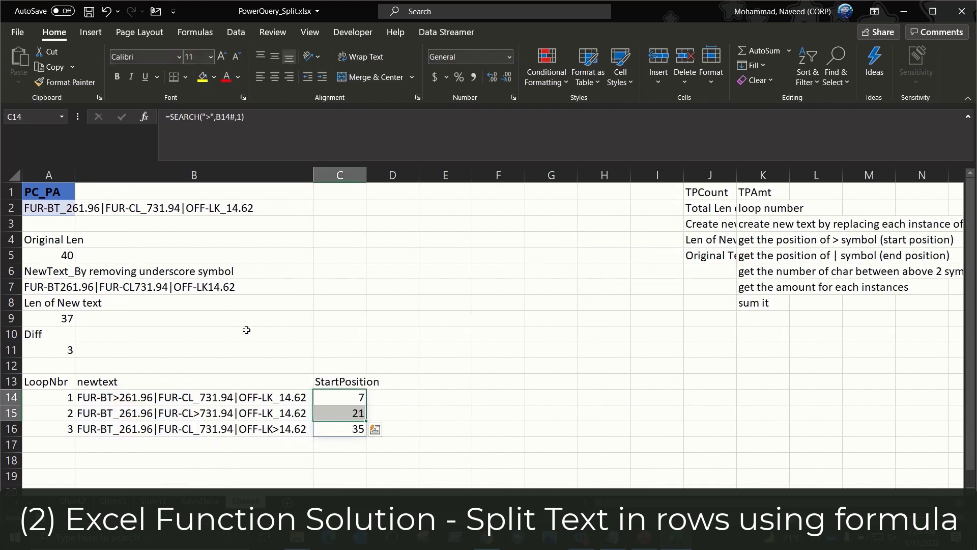
pyautogui.press('Down')
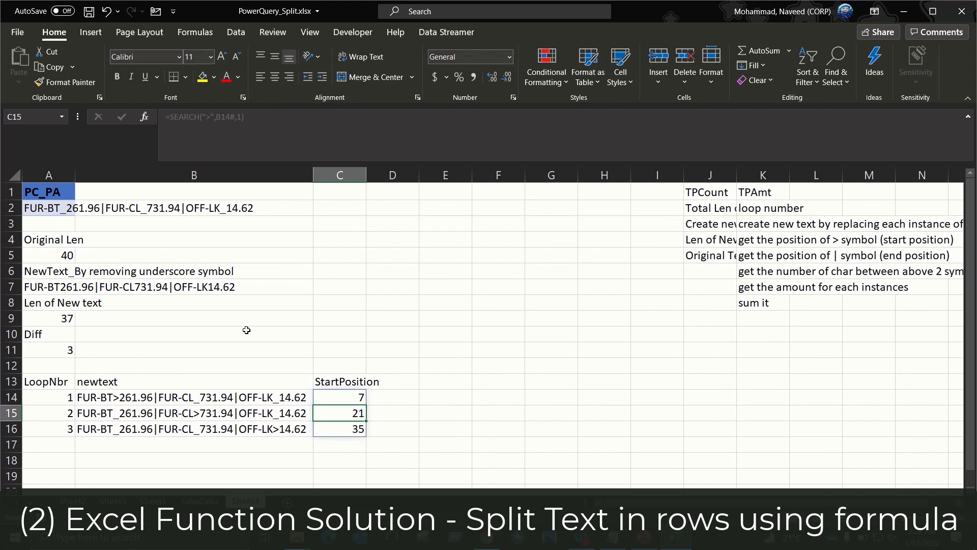
pyautogui.press('Up')
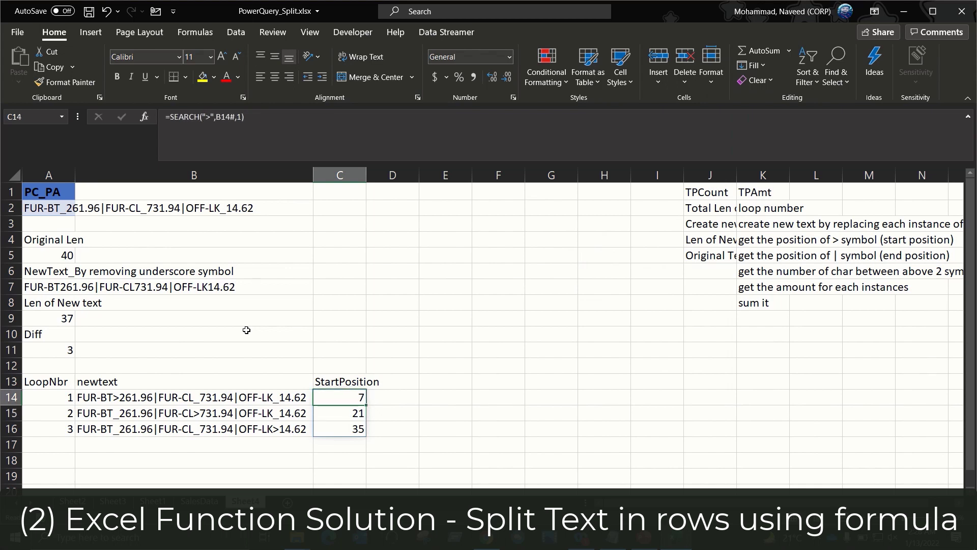
pyautogui.press('Left')
pyautogui.press('Right')
pyautogui.press('Down')
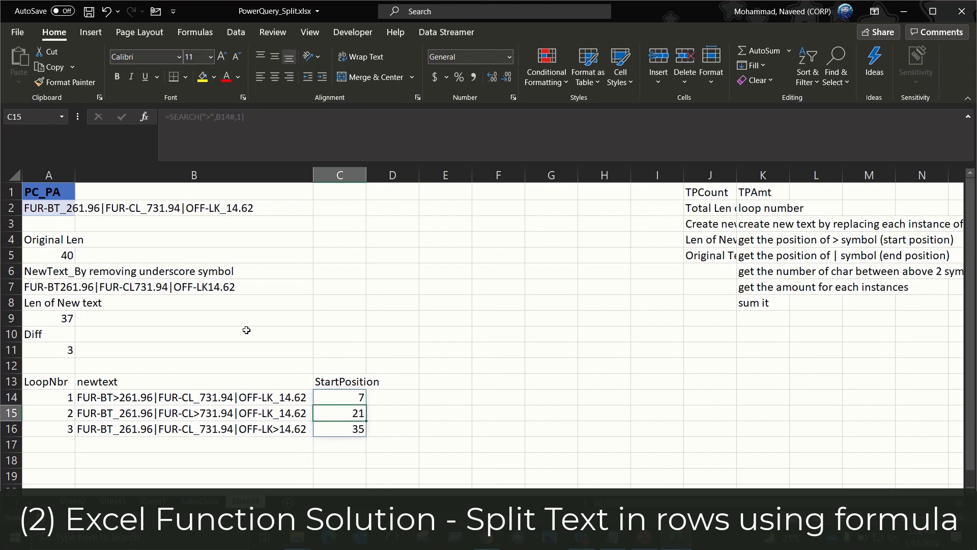
pyautogui.press('Down')
pyautogui.press('Left')
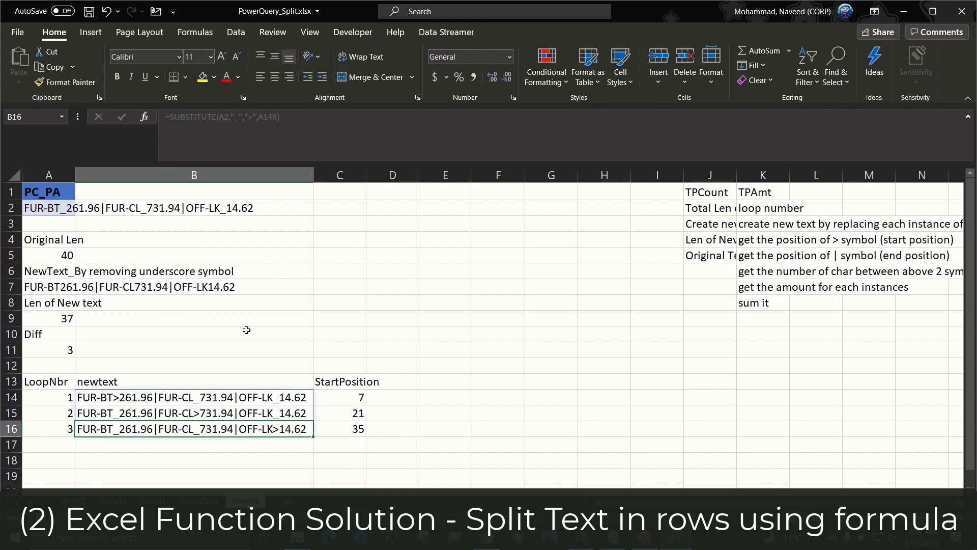
pyautogui.press('Right')
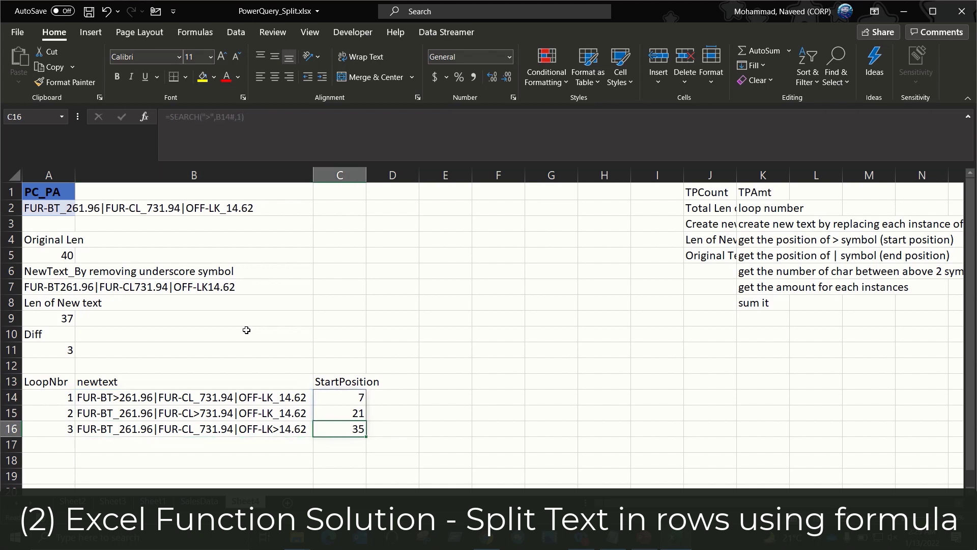
pyautogui.press('Up')
pyautogui.press('Up')
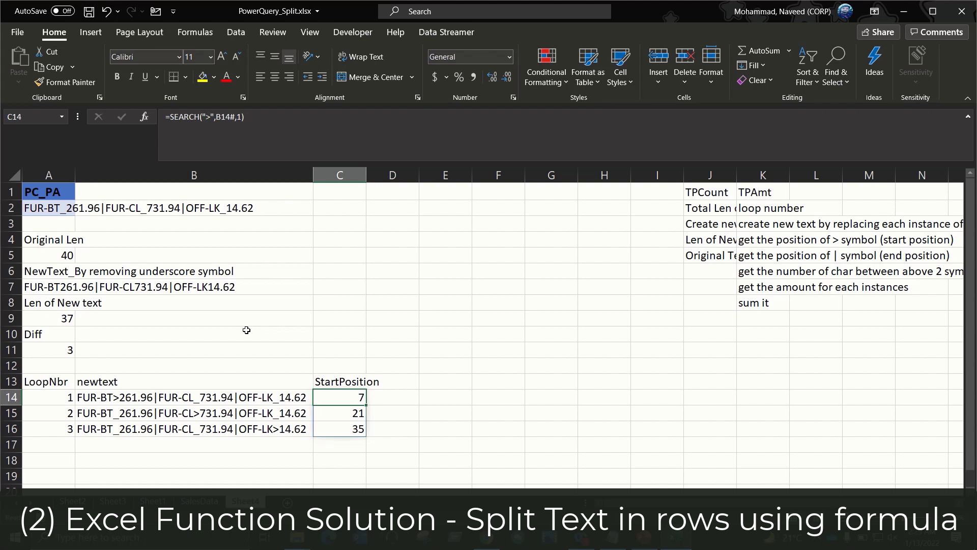
pyautogui.press('Left')
pyautogui.press('Left')
pyautogui.press('Right')
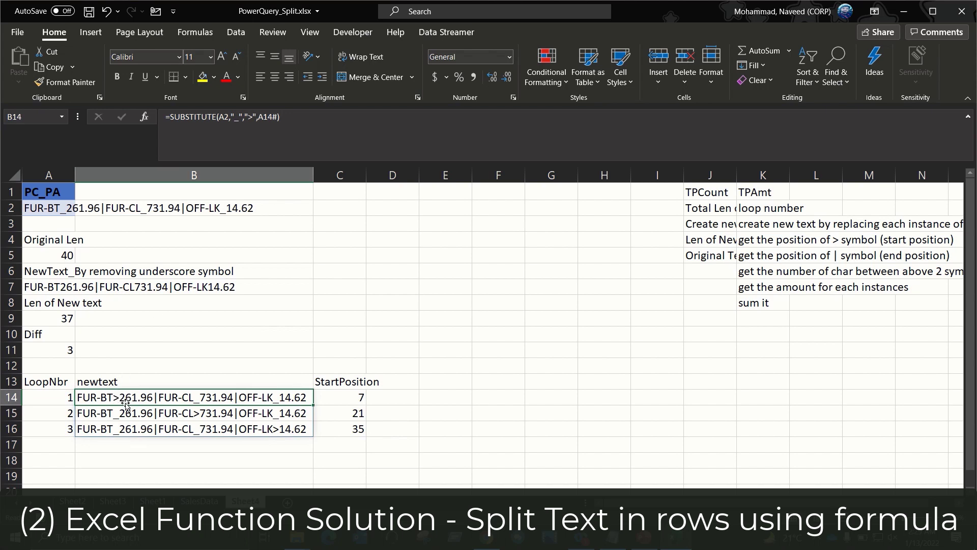
pyautogui.moveTo(345, 399); pyautogui.dragTo(350, 428)
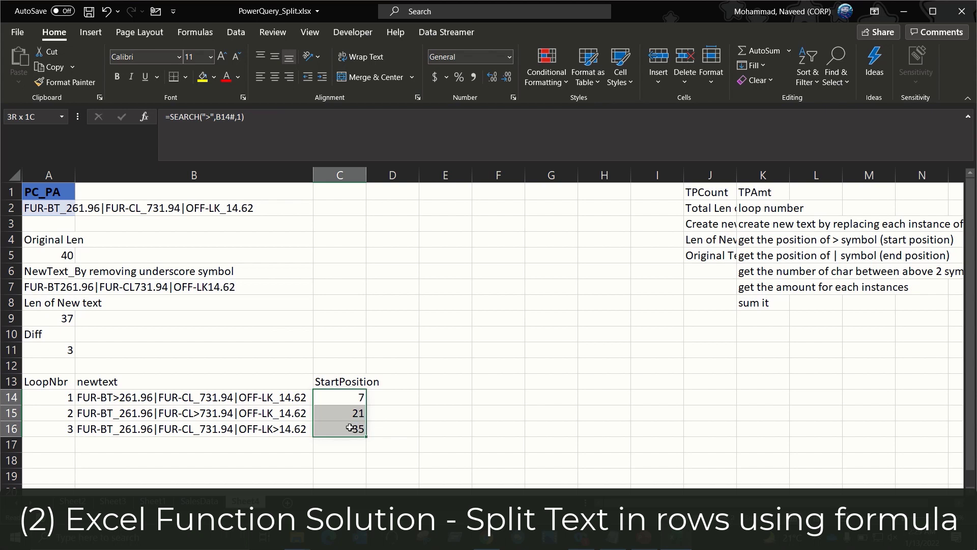
pyautogui.click(349, 412)
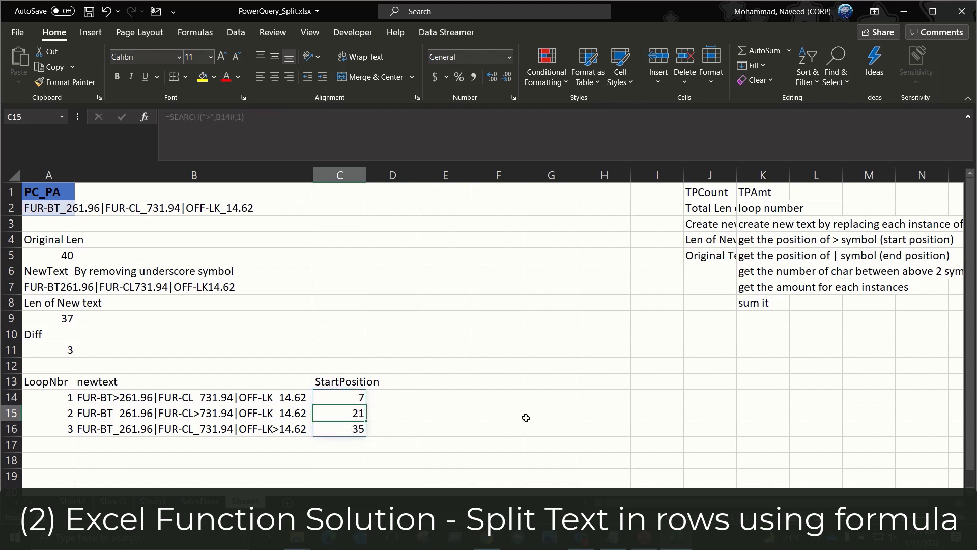
# Step: Append +1 to the C14 SEARCH formula so start positions read 8, 22 and 36
pyautogui.press('Up')
pyautogui.press('F2')
pyautogui.write('+')
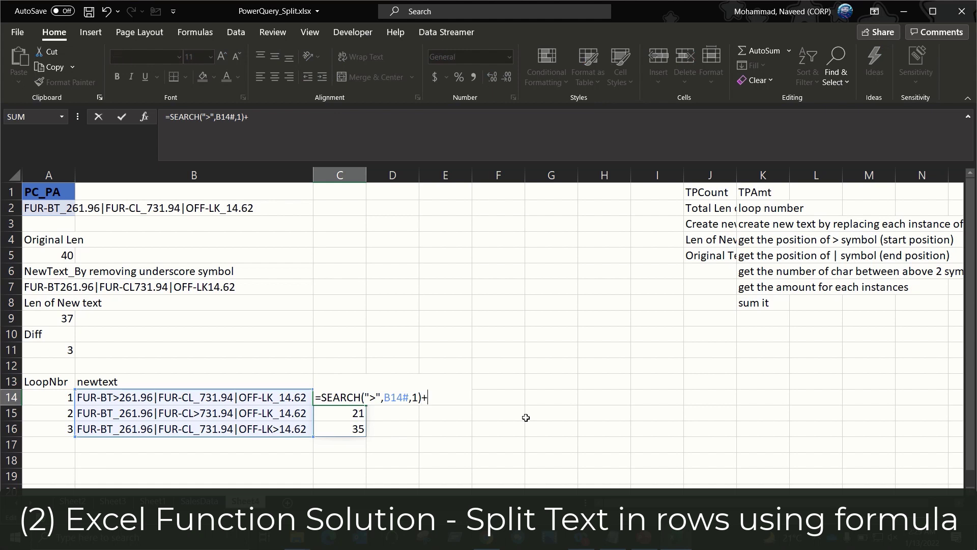
pyautogui.write('1')
pyautogui.hotkey('ctrl', 'Return')
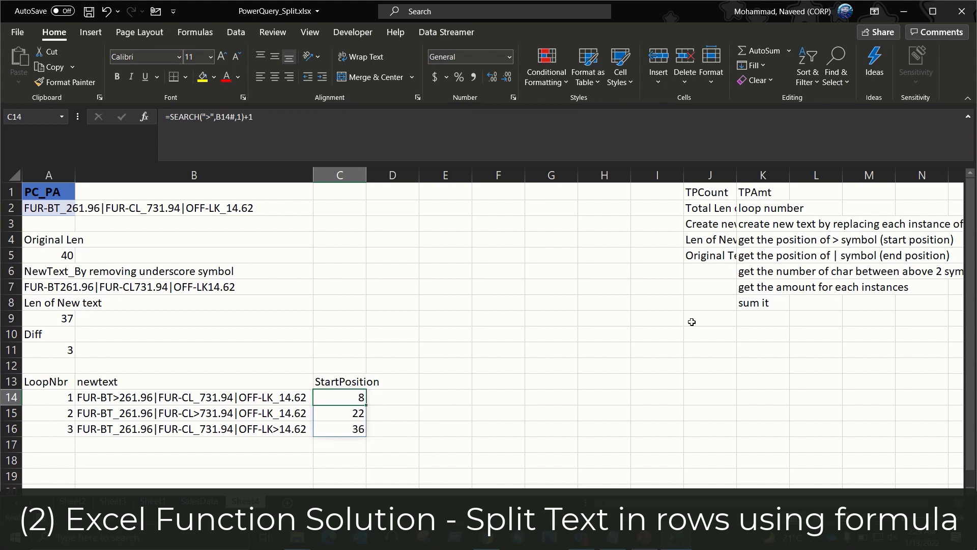
# Step: Add the header 'EndPosition' in D13
pyautogui.click(756, 257)
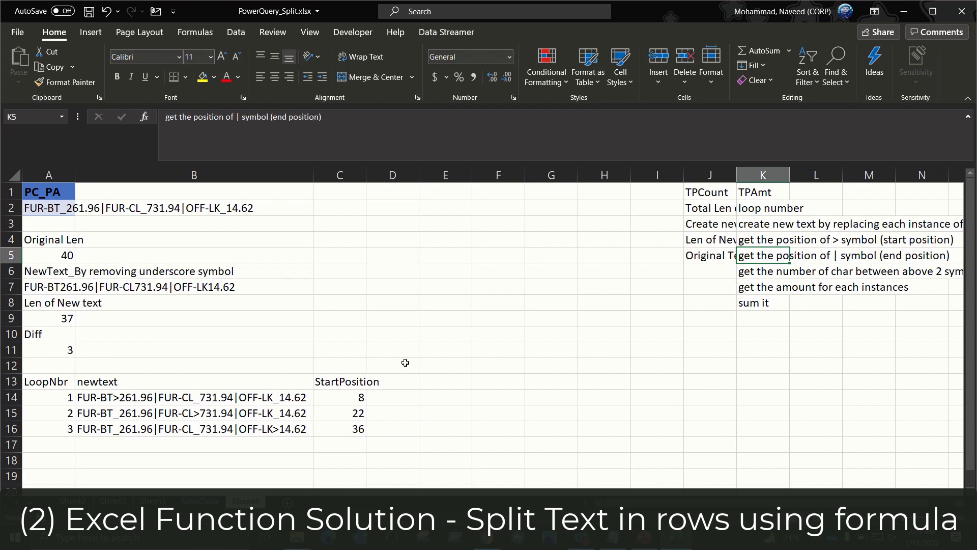
pyautogui.click(401, 379)
pyautogui.write('EndPosition')
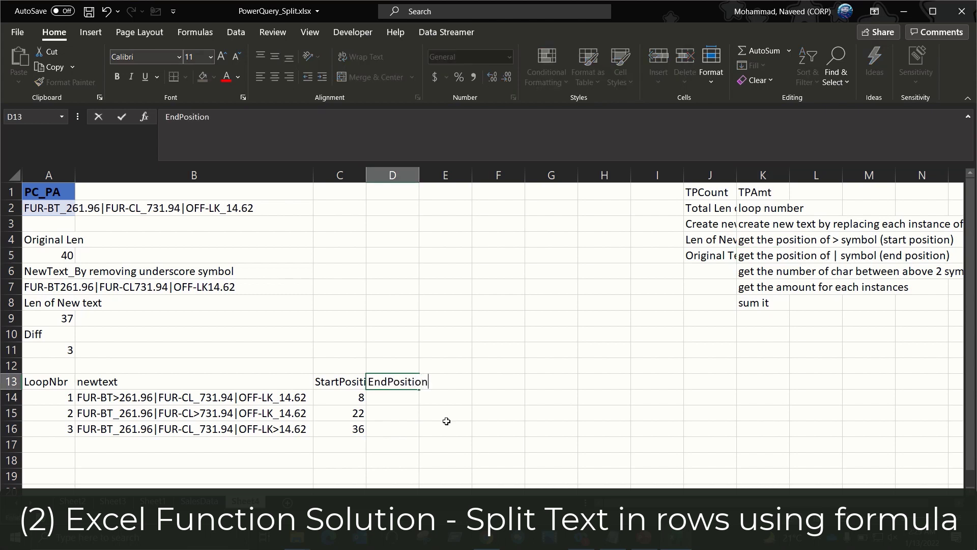
pyautogui.press('Return')
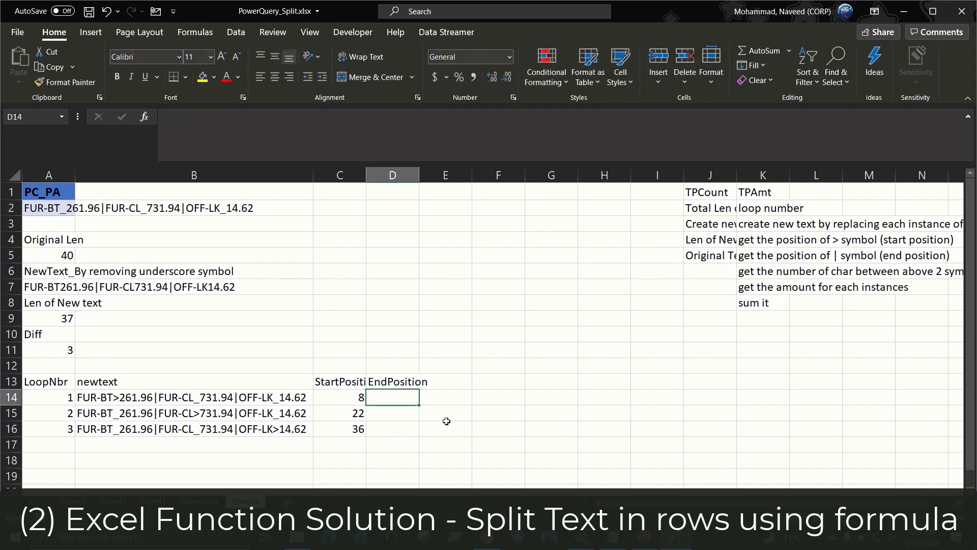
# Step: Enter =SEARCH("|",B14#,C14#) in D14, returning 14, 28 and #VALUE!
pyautogui.write('=se')
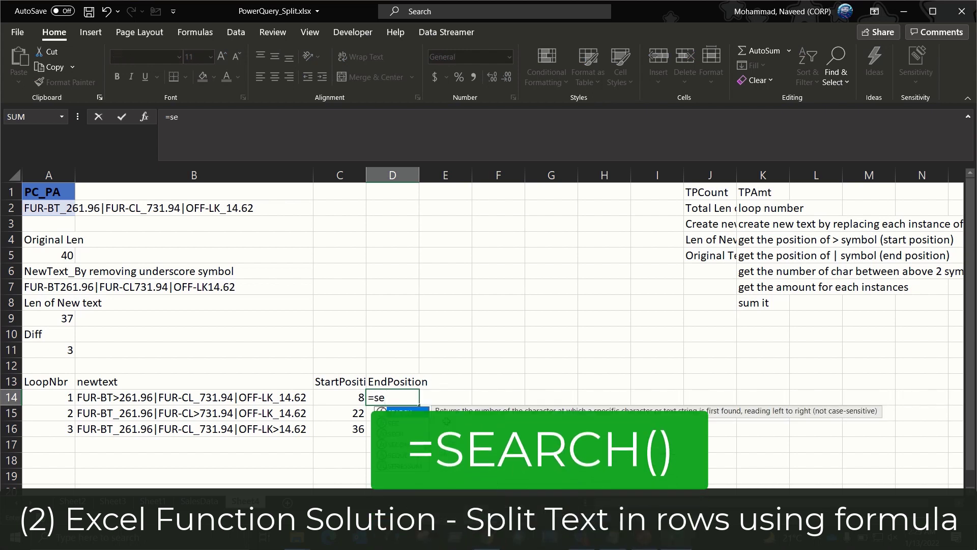
pyautogui.press('Tab')
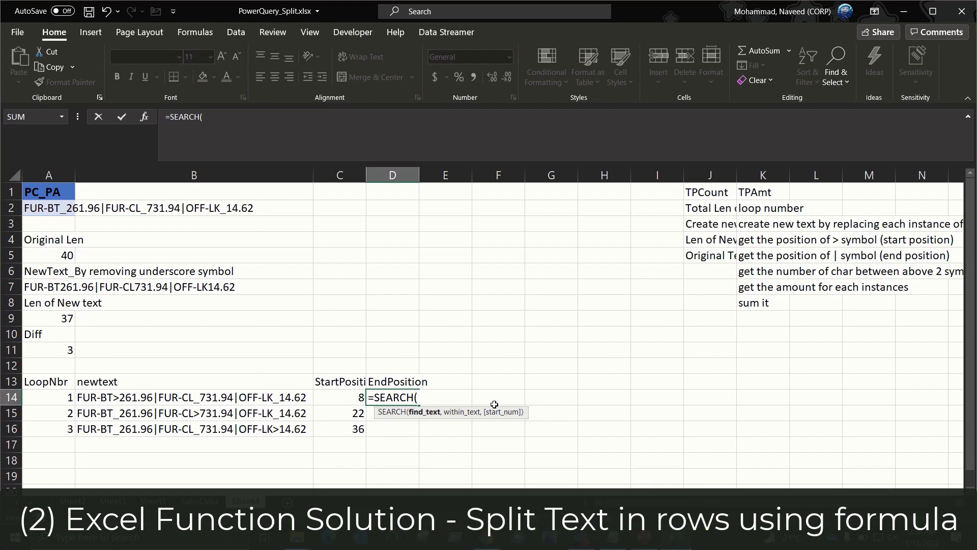
pyautogui.write('"|",')
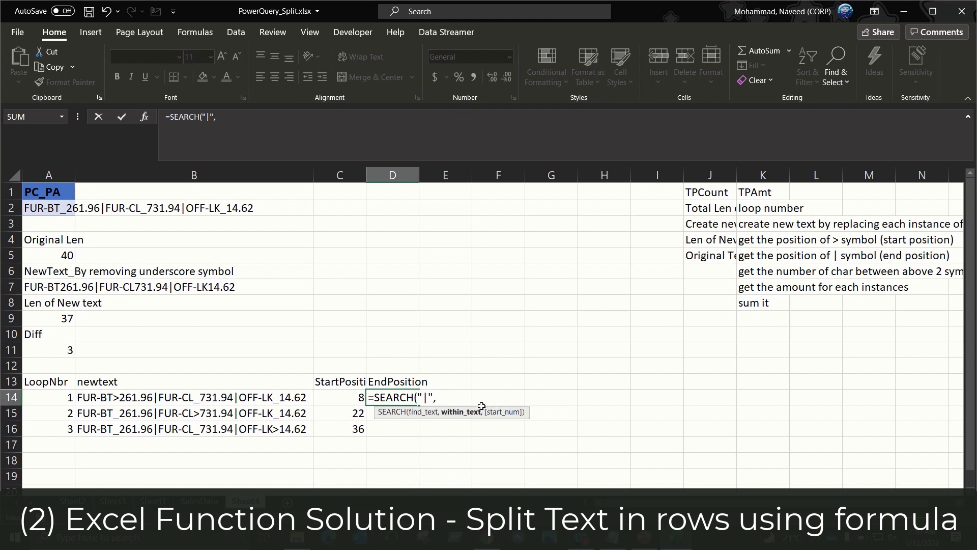
pyautogui.click(227, 398)
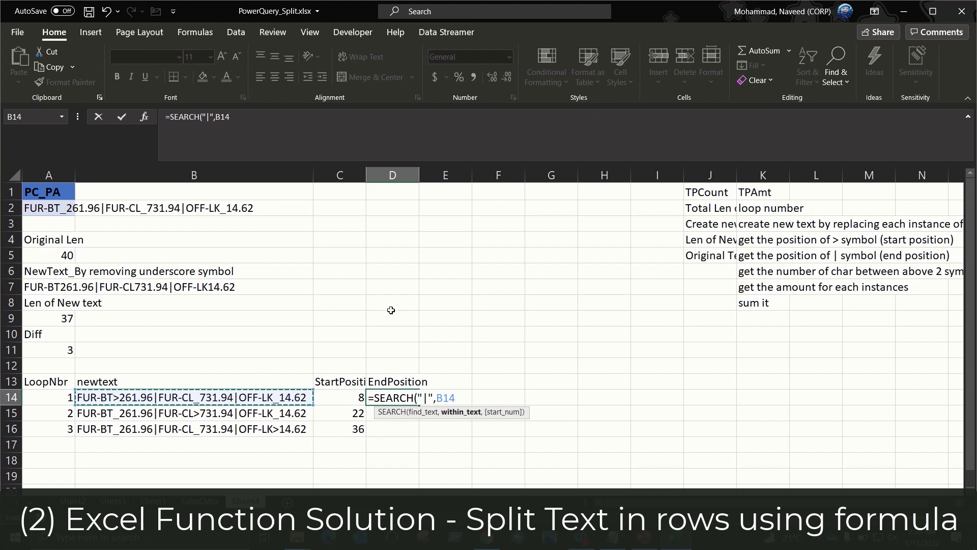
pyautogui.write('#')
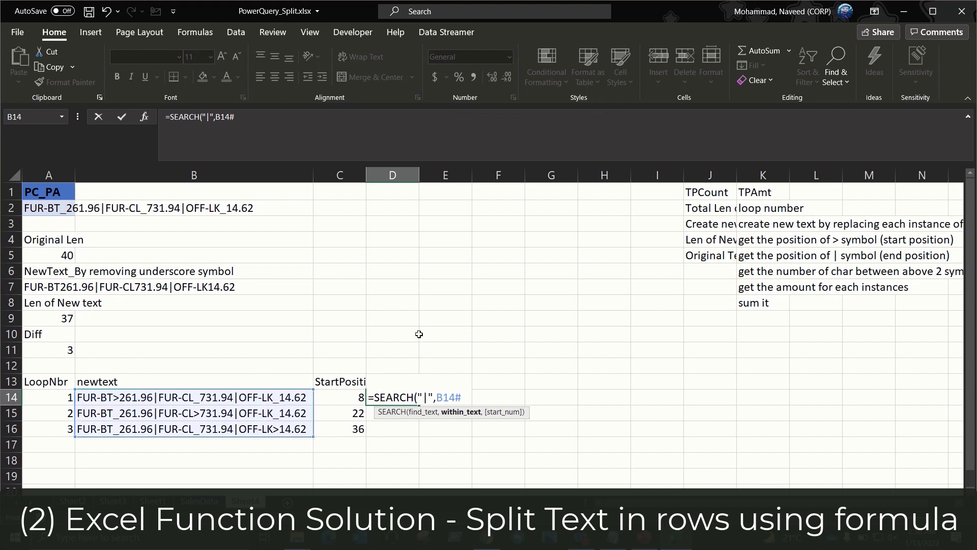
pyautogui.write(',')
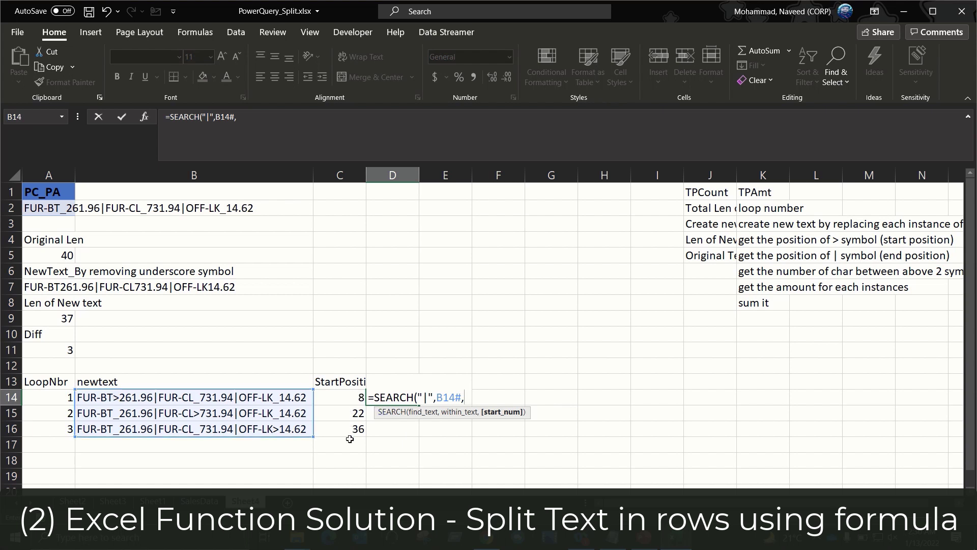
pyautogui.click(351, 397)
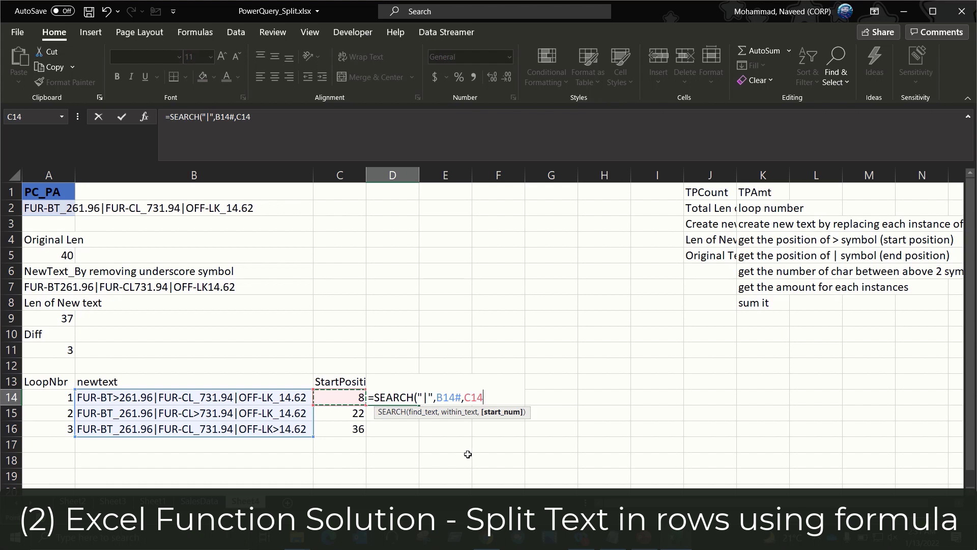
pyautogui.write('#')
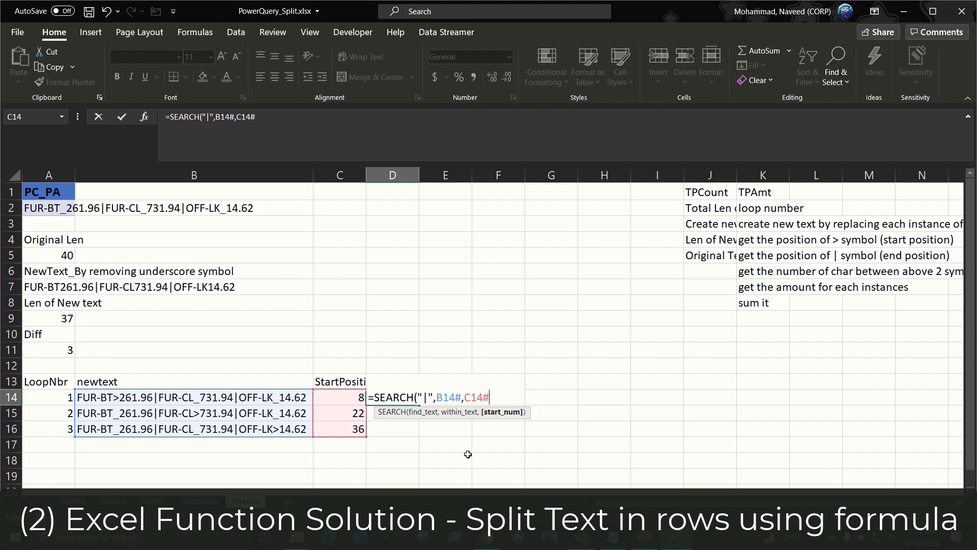
pyautogui.write(')')
pyautogui.press('Return')
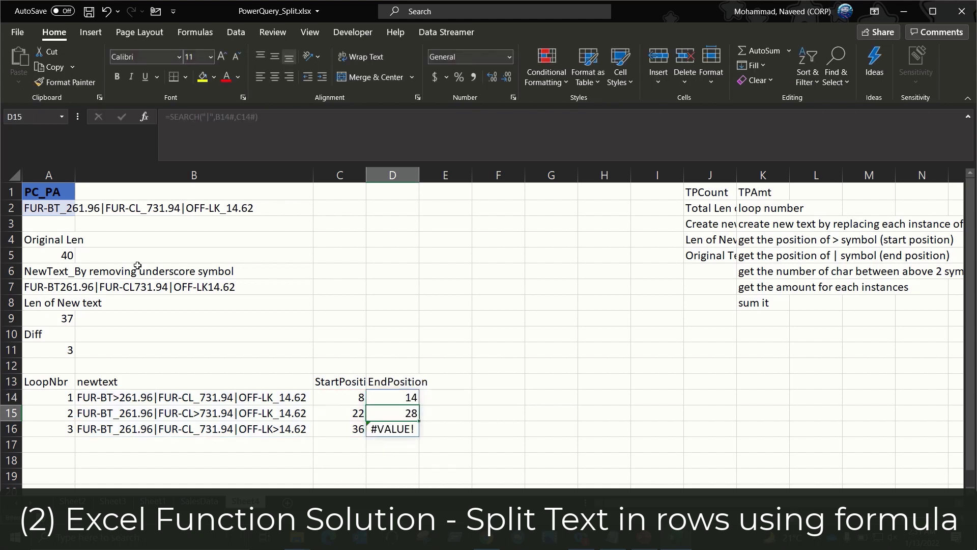
# Step: Append a | to the end of the text in A2
pyautogui.click(49, 211)
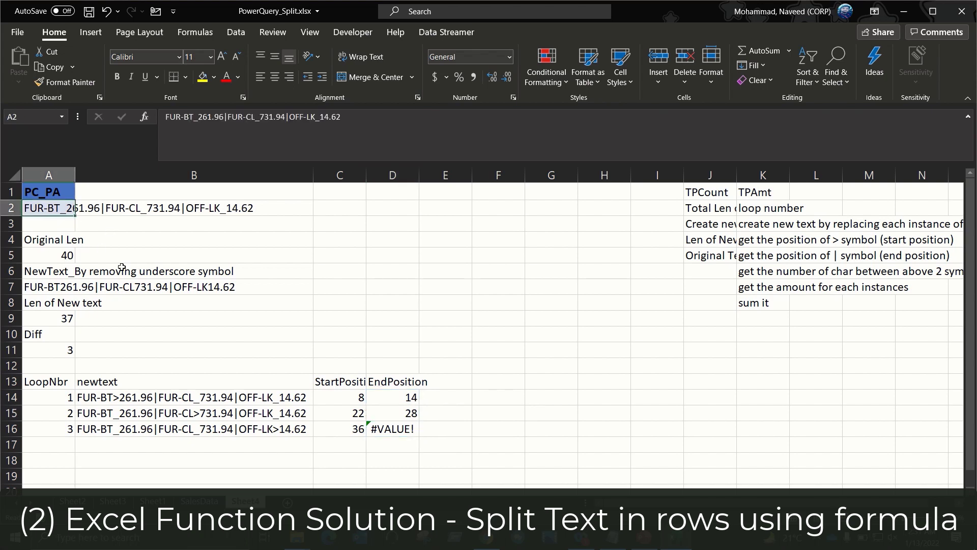
pyautogui.press('F2')
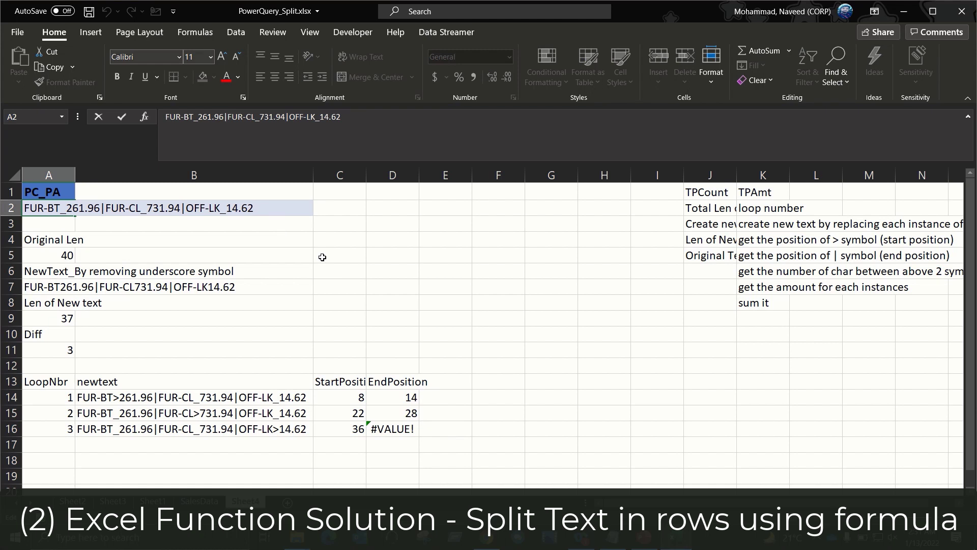
pyautogui.write('|')
pyautogui.press('Return')
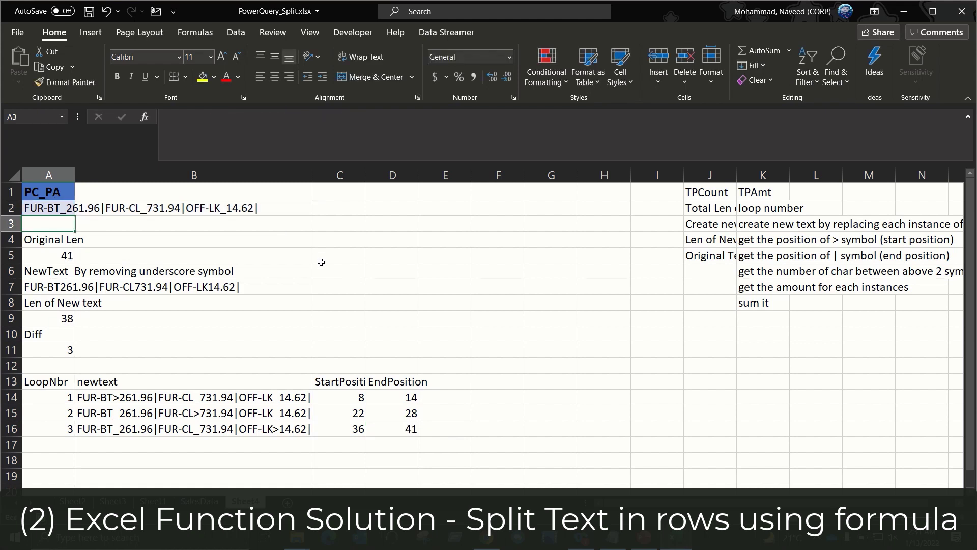
# Step: Check the end positions in D14:D16 now read 14, 28 and 41
pyautogui.moveTo(408, 400); pyautogui.dragTo(417, 435)
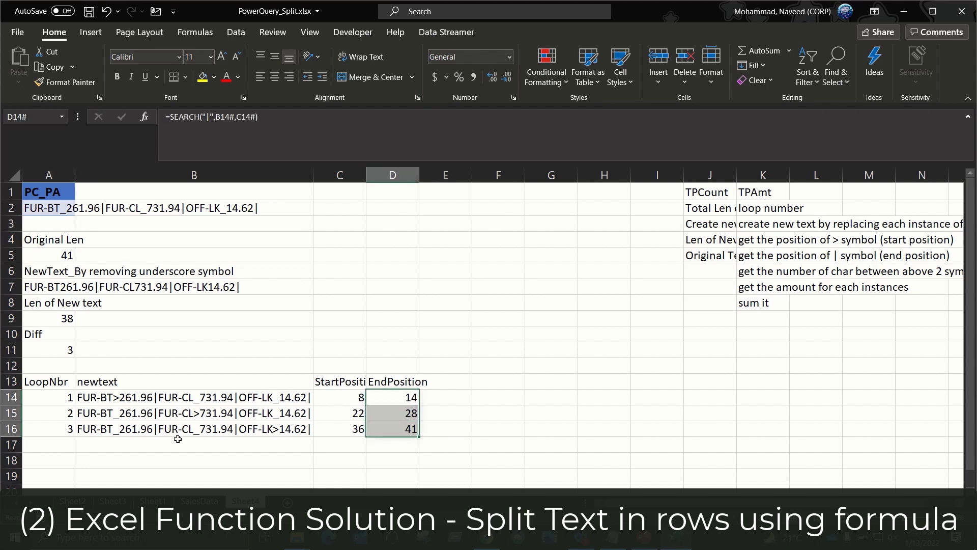
pyautogui.click(394, 397)
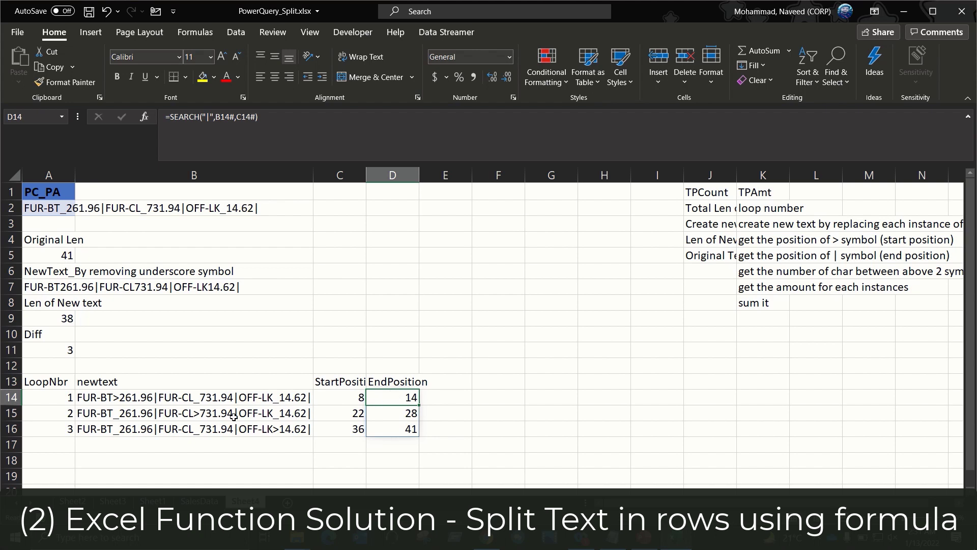
pyautogui.click(402, 417)
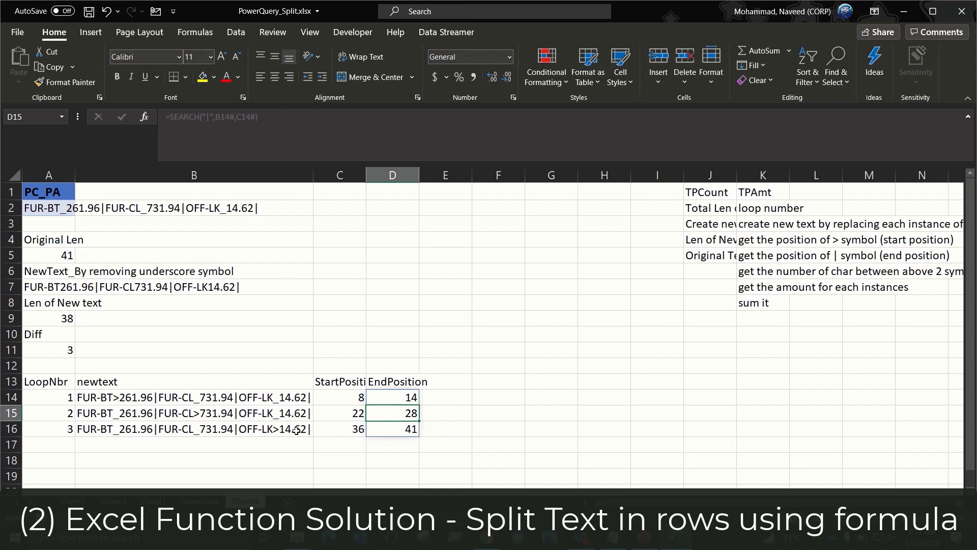
pyautogui.click(404, 429)
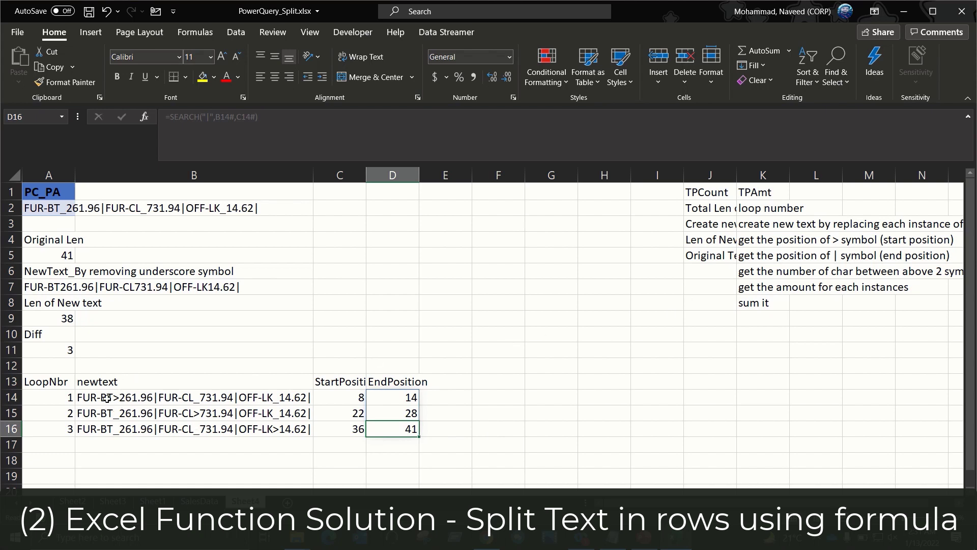
# Step: Enter the header NbrOfChar in cell E13
pyautogui.click(423, 381)
pyautogui.write('Nu')
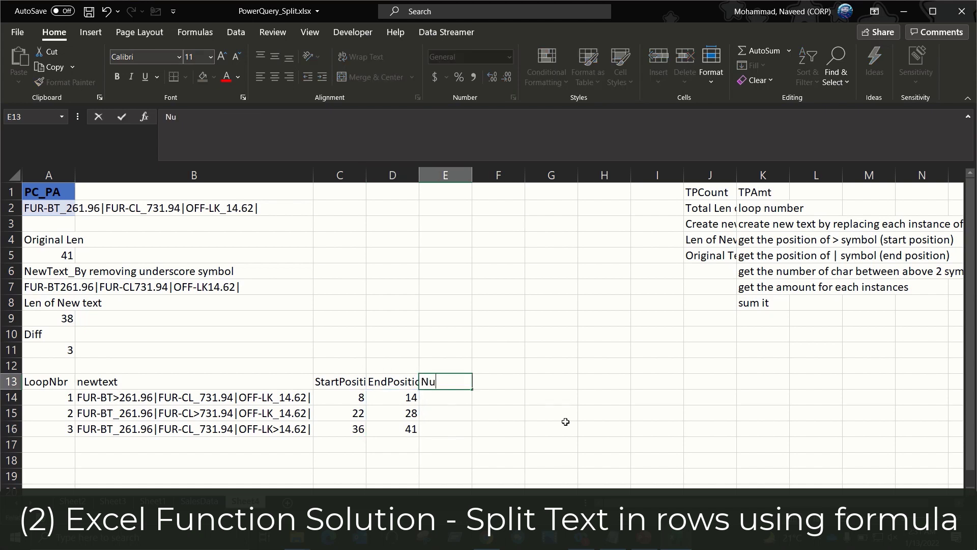
pyautogui.press('BackSpace')
pyautogui.write('brOfChar')
pyautogui.press('Return')
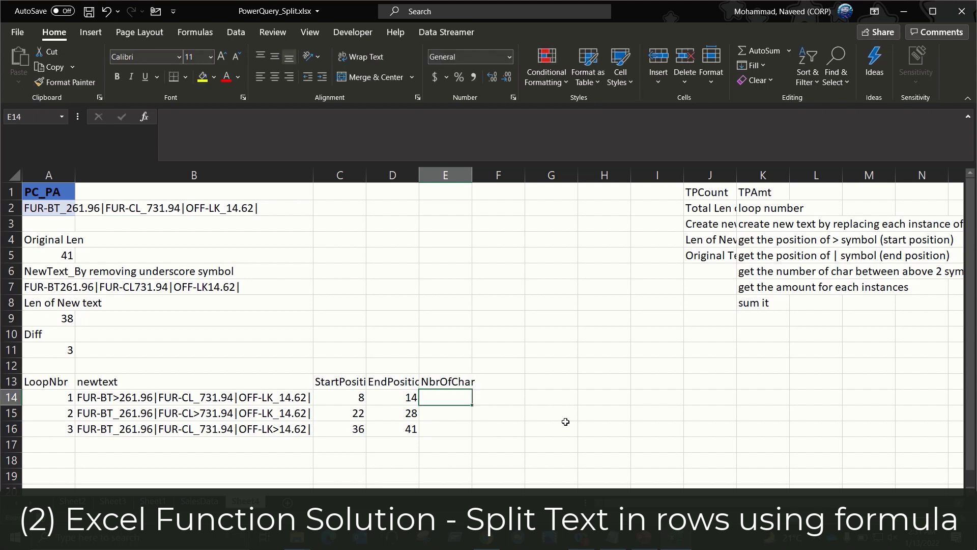
# Step: Enter a first character-count formula in E14 subtracting start position C14 from end position D14
pyautogui.write('=')
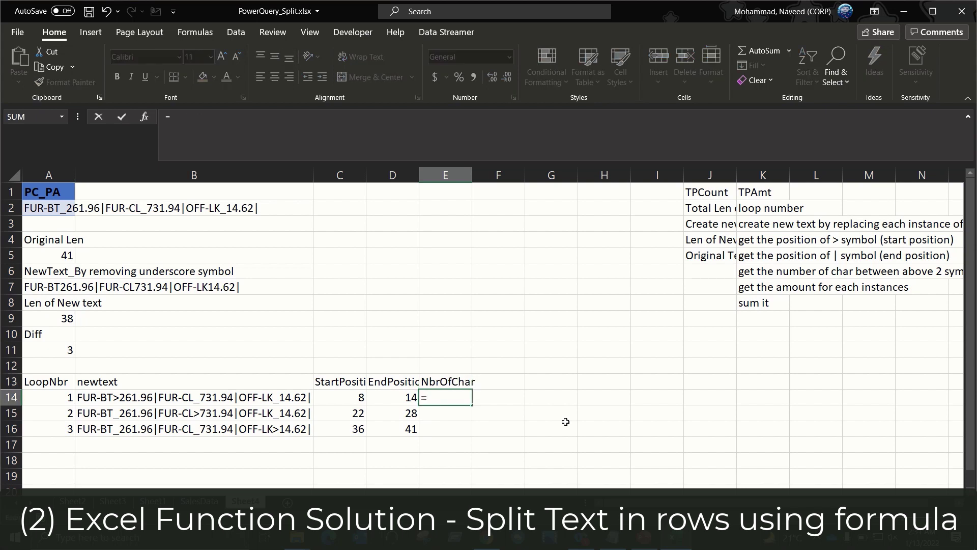
pyautogui.press('Left')
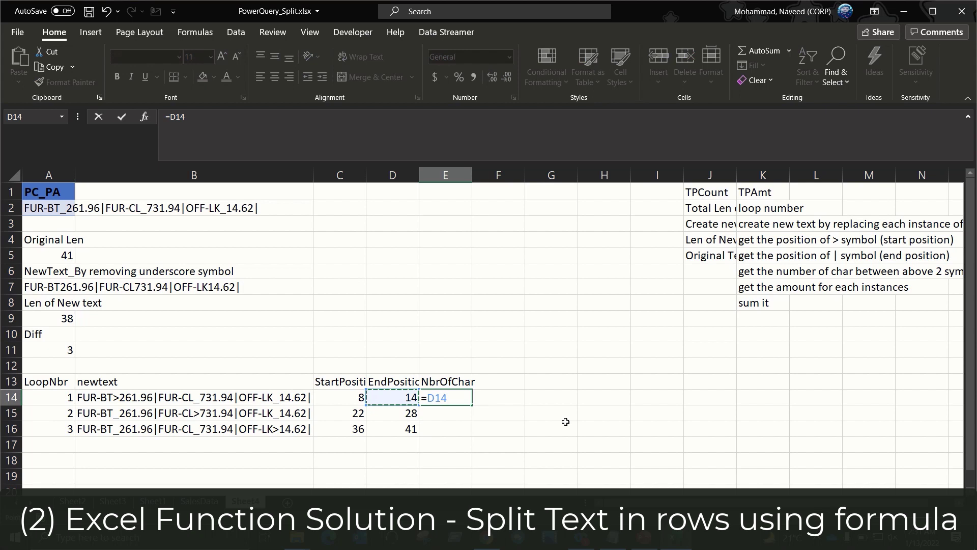
pyautogui.write('-')
pyautogui.press('Left')
pyautogui.press('Left')
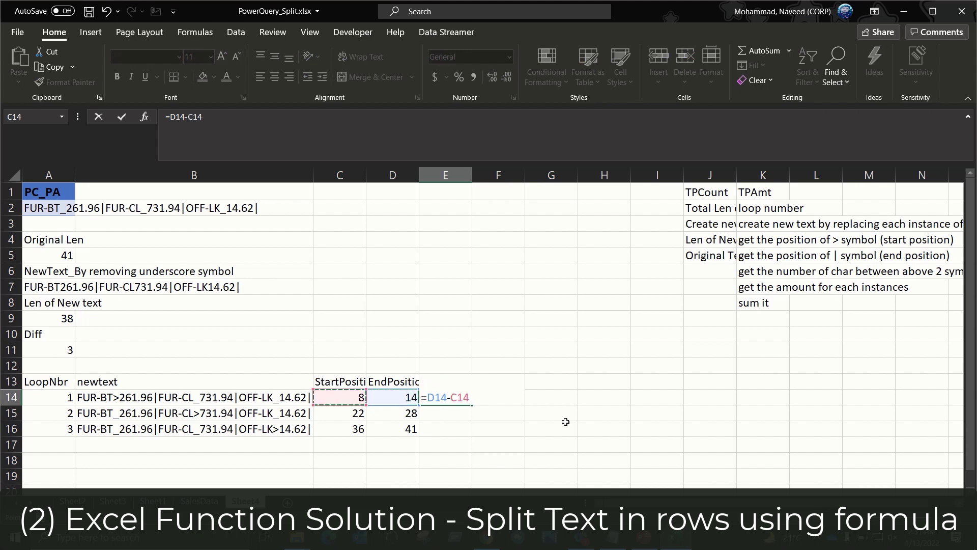
pyautogui.press('Return')
pyautogui.press('Up')
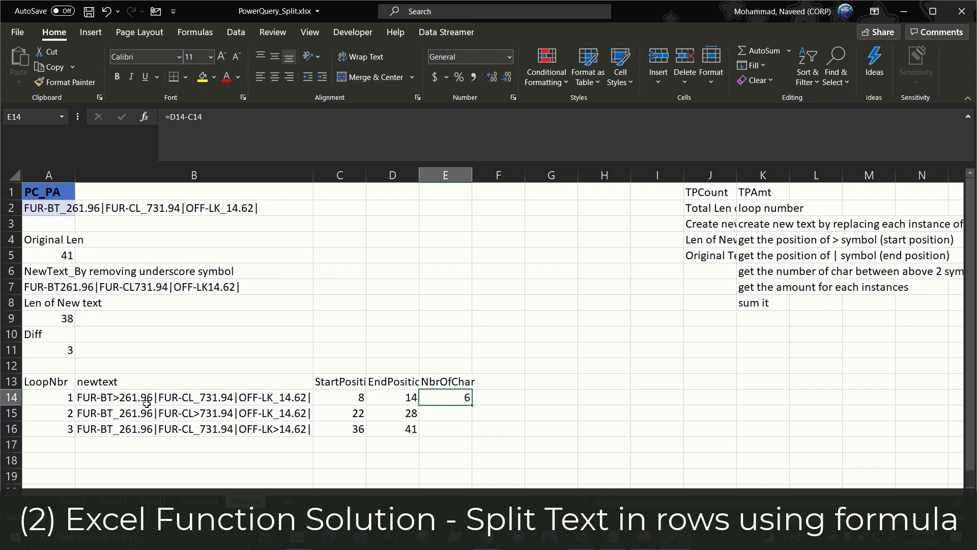
pyautogui.press('F2')
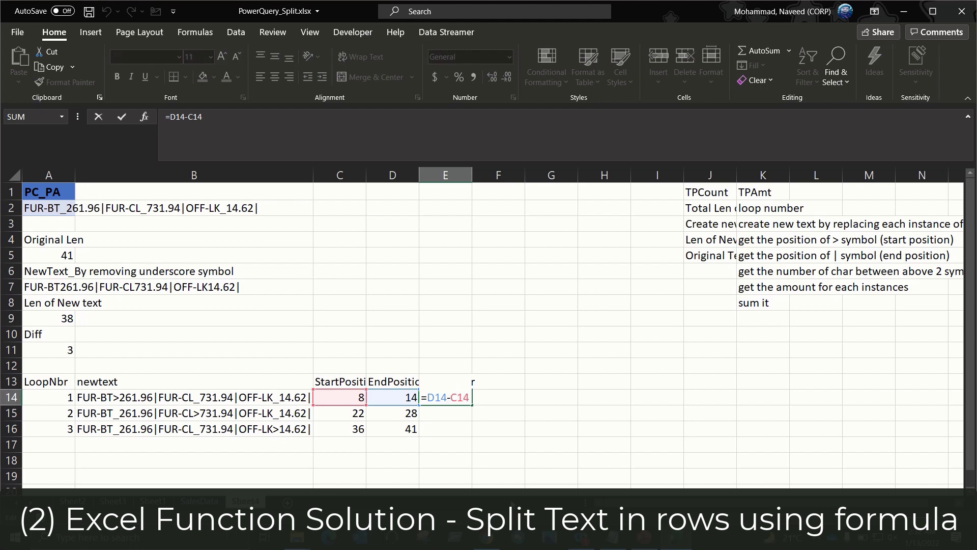
pyautogui.press('Return')
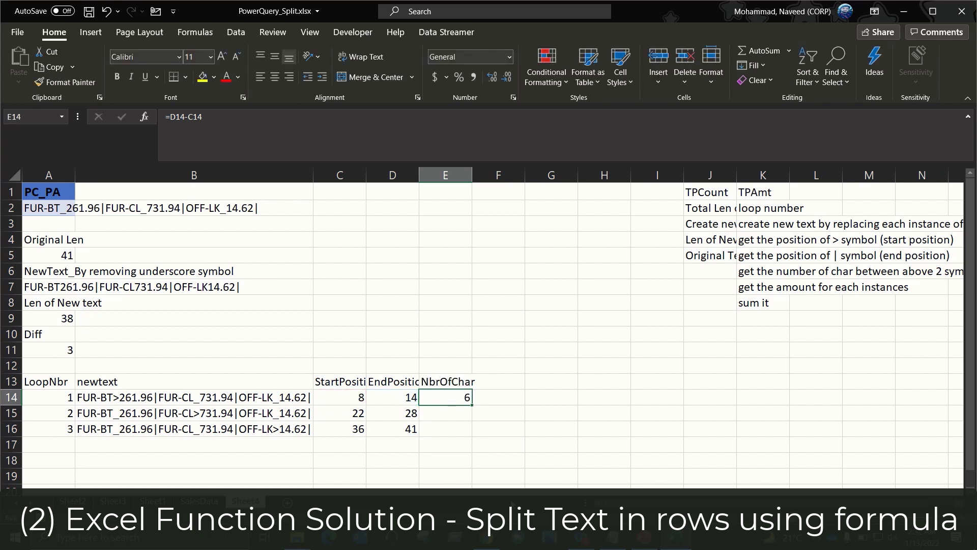
pyautogui.press('Up')
# Step: Rewrite E14 as =D14#-C14# so the counts 6, 6 and 5 spill down
pyautogui.write('=')
pyautogui.press('Left')
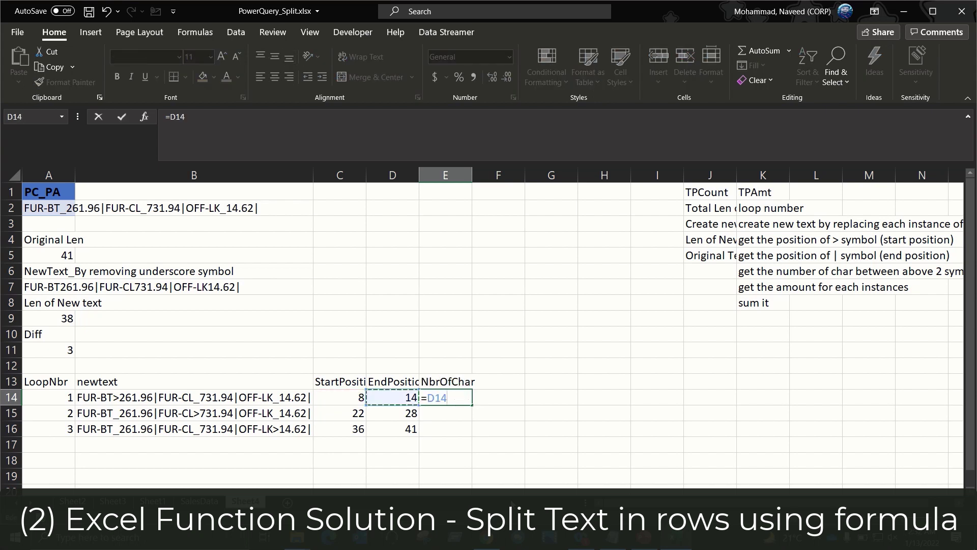
pyautogui.write('#')
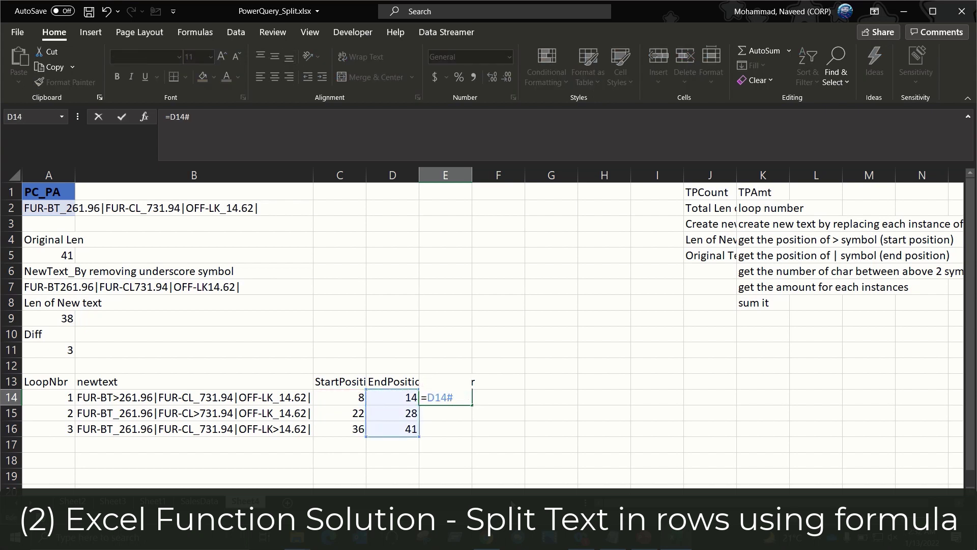
pyautogui.write('-')
pyautogui.press('Left')
pyautogui.press('Left')
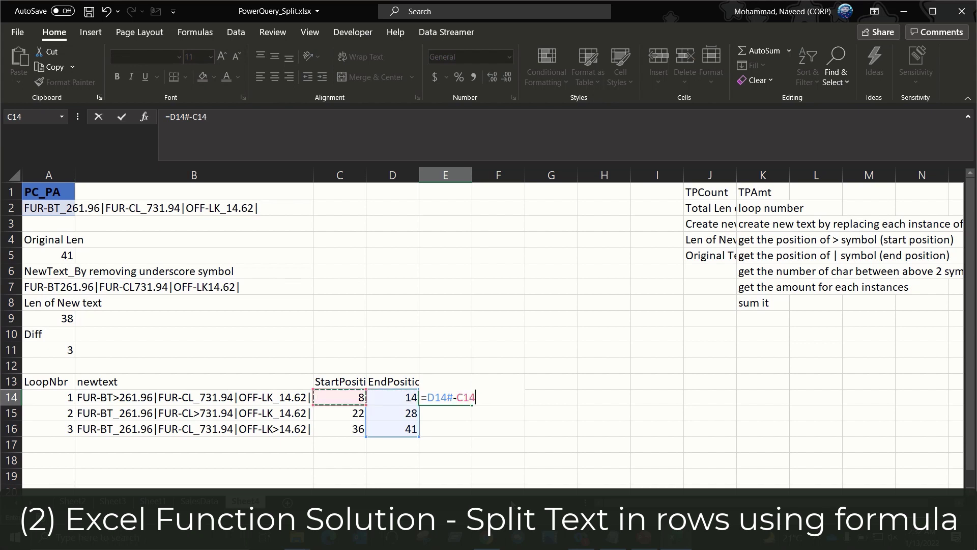
pyautogui.write('#')
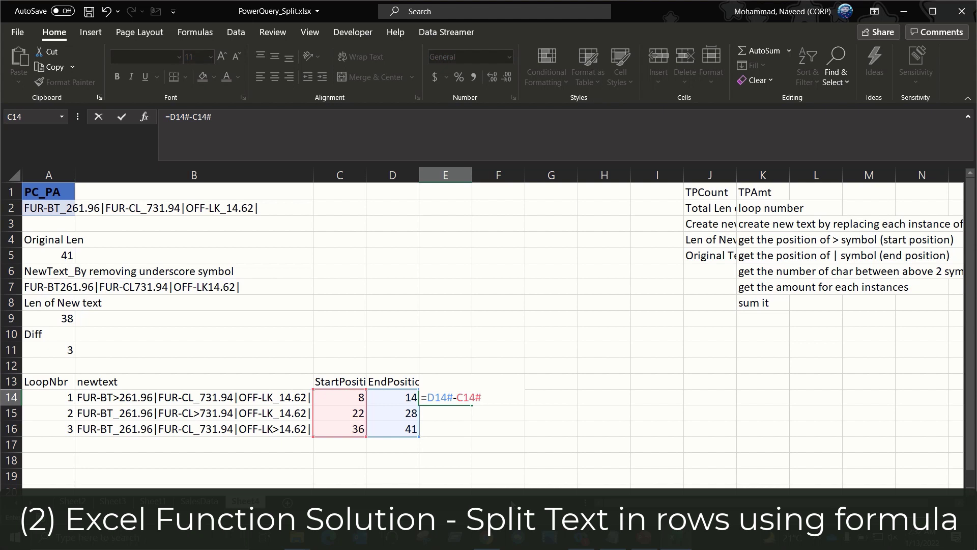
pyautogui.press('Return')
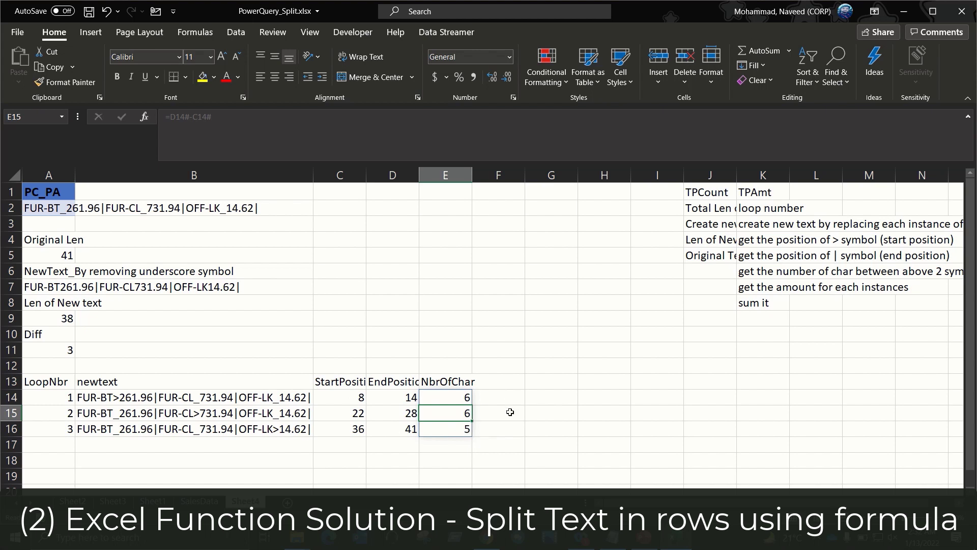
pyautogui.click(504, 385)
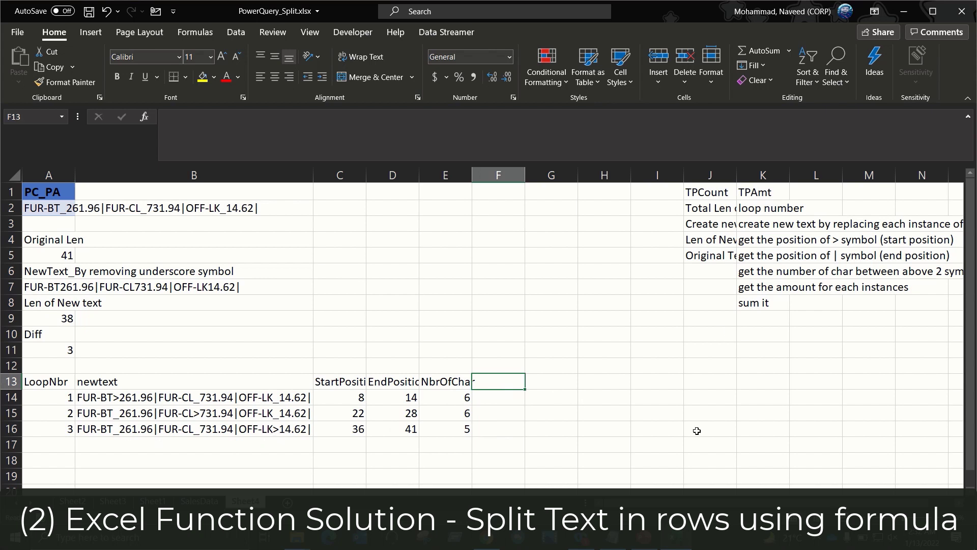
# Step: Head F13 'Amount' and enter =MID(B14#,C14#,E14#) in F14, extracting 261.96, 731.94 and 14.62
pyautogui.write('Amount')
pyautogui.press('Return')
pyautogui.write('=')
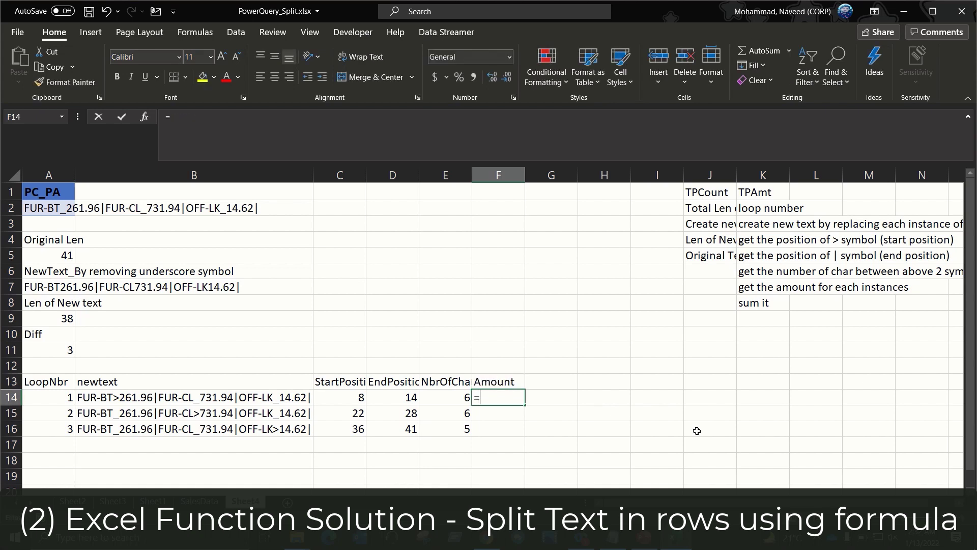
pyautogui.write('MID(')
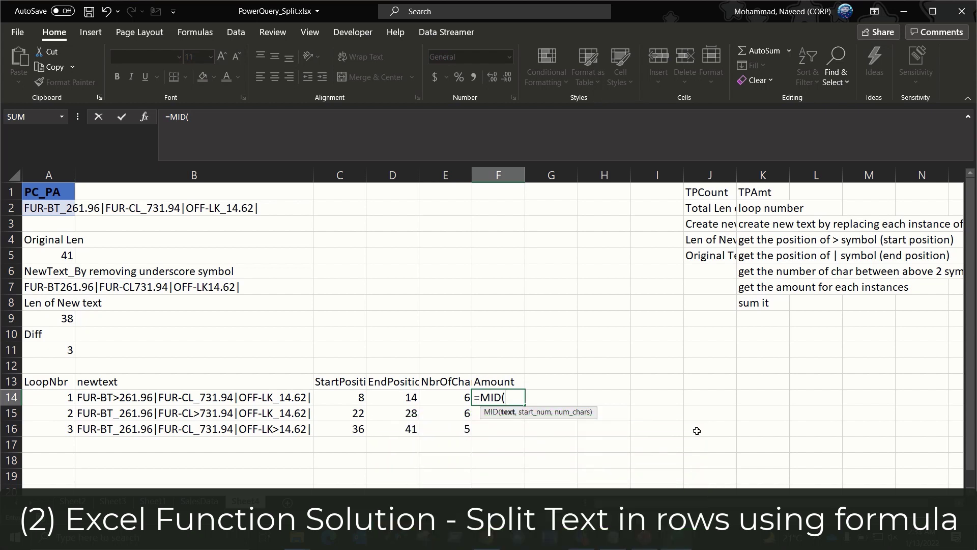
pyautogui.click(217, 402)
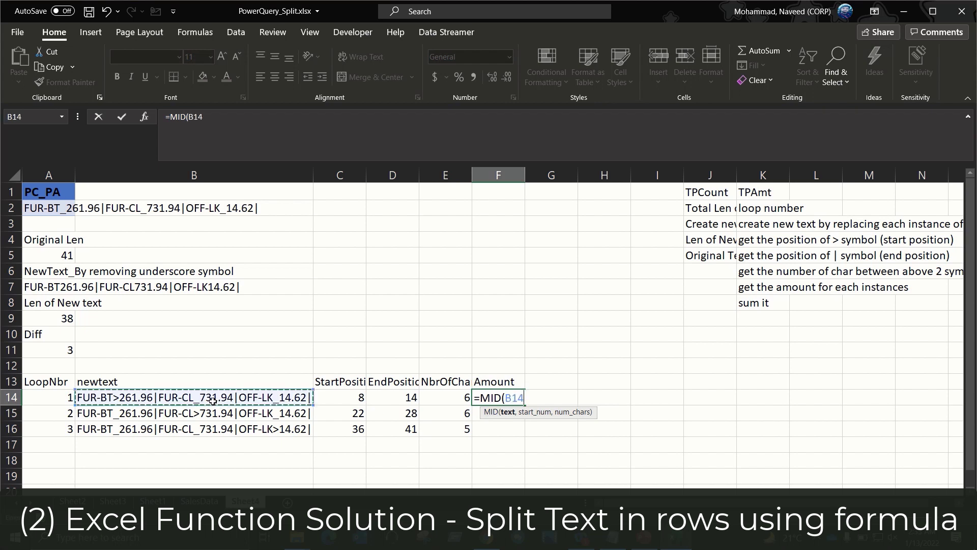
pyautogui.write('#')
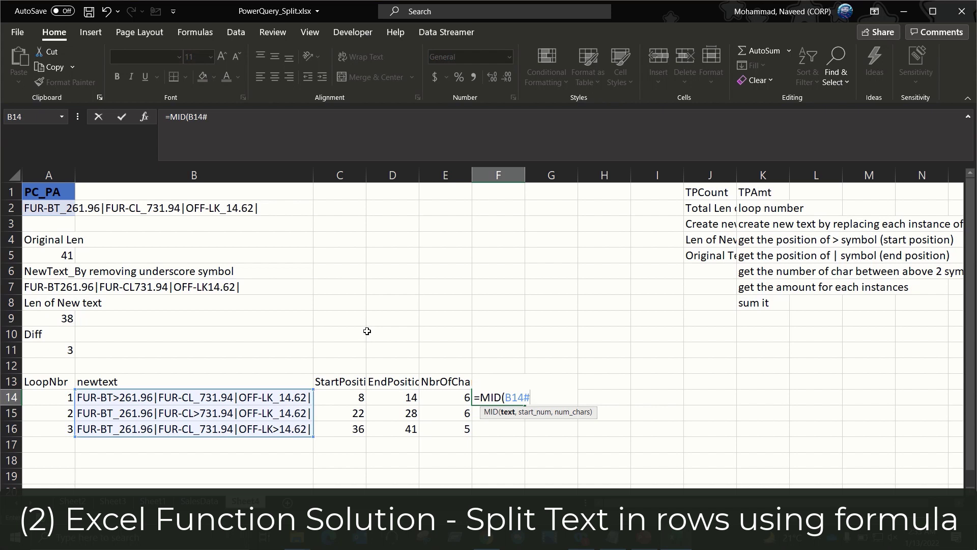
pyautogui.write(',')
pyautogui.click(354, 400)
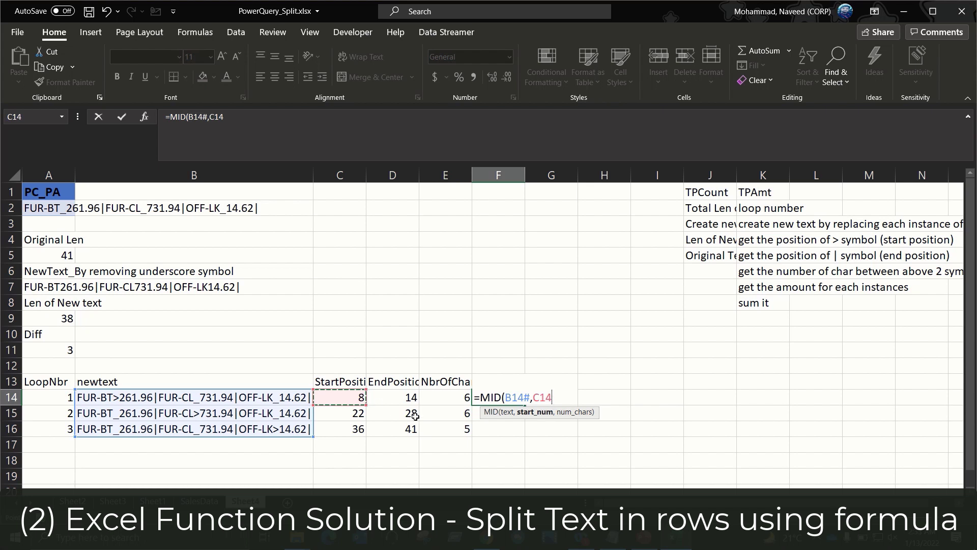
pyautogui.write('#')
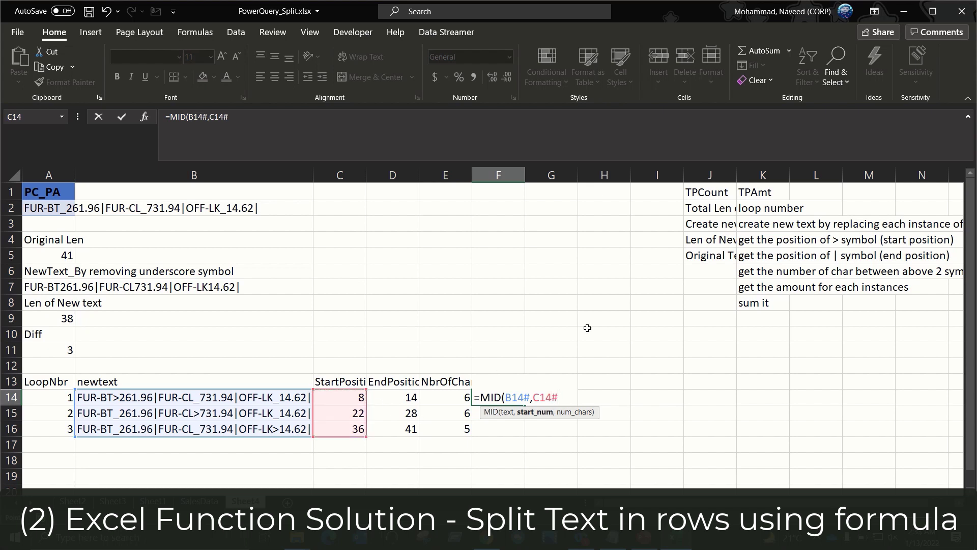
pyautogui.write(',')
pyautogui.click(451, 397)
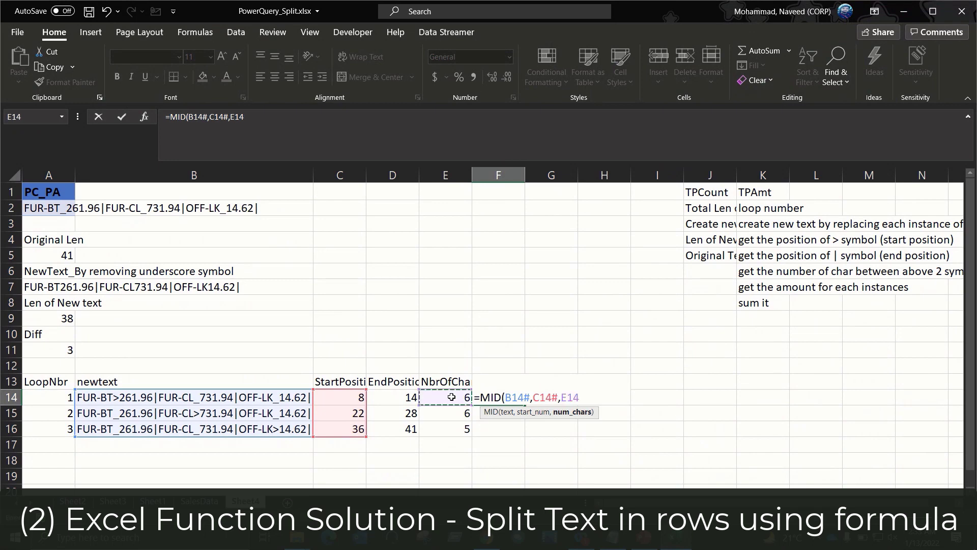
pyautogui.write('#')
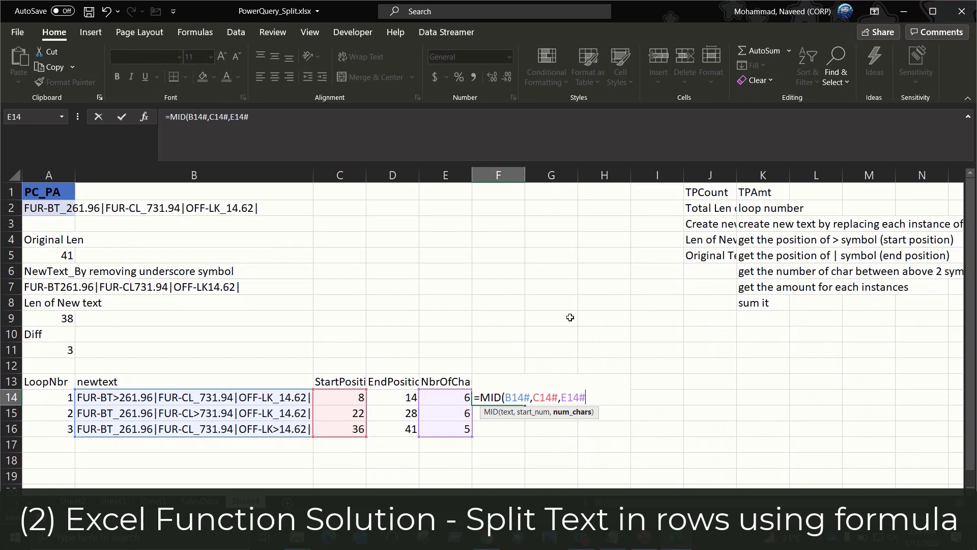
pyautogui.write(')')
pyautogui.press('Return')
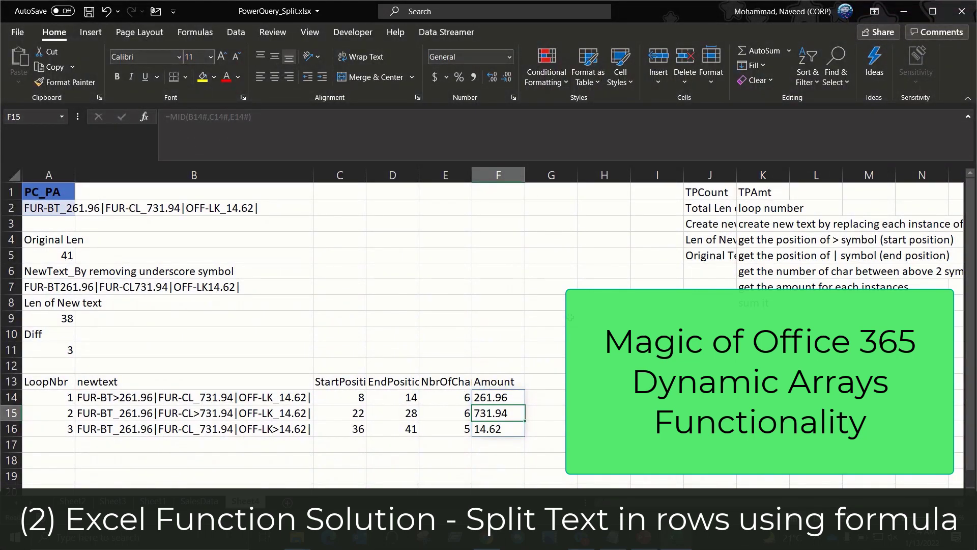
pyautogui.press('Up')
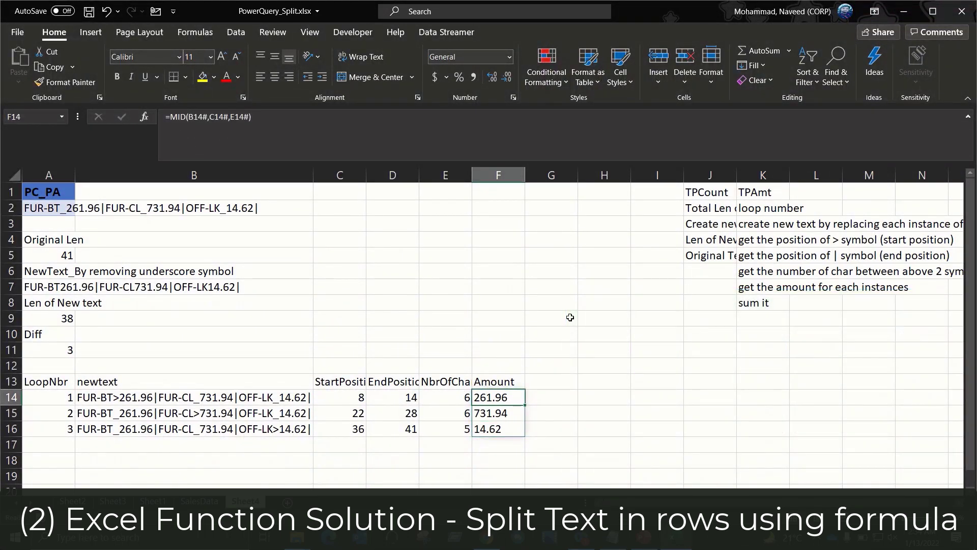
pyautogui.press('Down')
pyautogui.press('Down')
pyautogui.press('Up')
# Step: Wrap the F14 formula as =VALUE(MID(B14#,C14#,E14#)) so the amounts become numbers
pyautogui.press('Up')
pyautogui.press('Down')
pyautogui.press('Down')
pyautogui.press('Up')
pyautogui.press('Up')
pyautogui.press('F2')
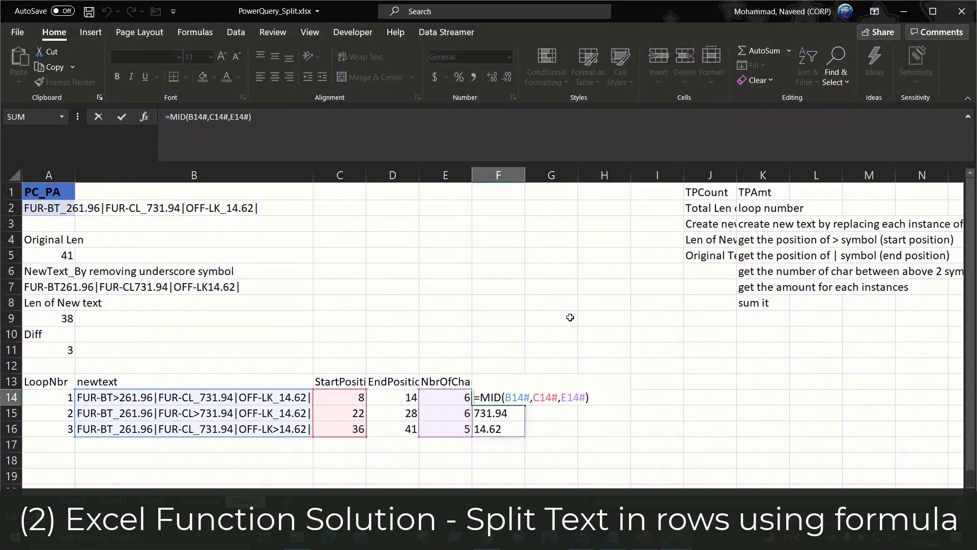
pyautogui.press('Home')
pyautogui.press('Right')
pyautogui.write('va')
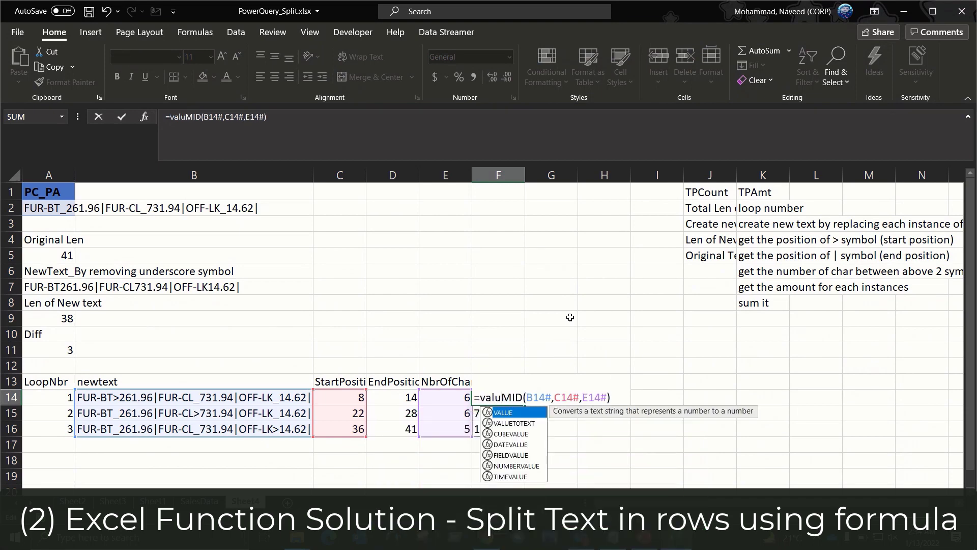
pyautogui.press('Tab')
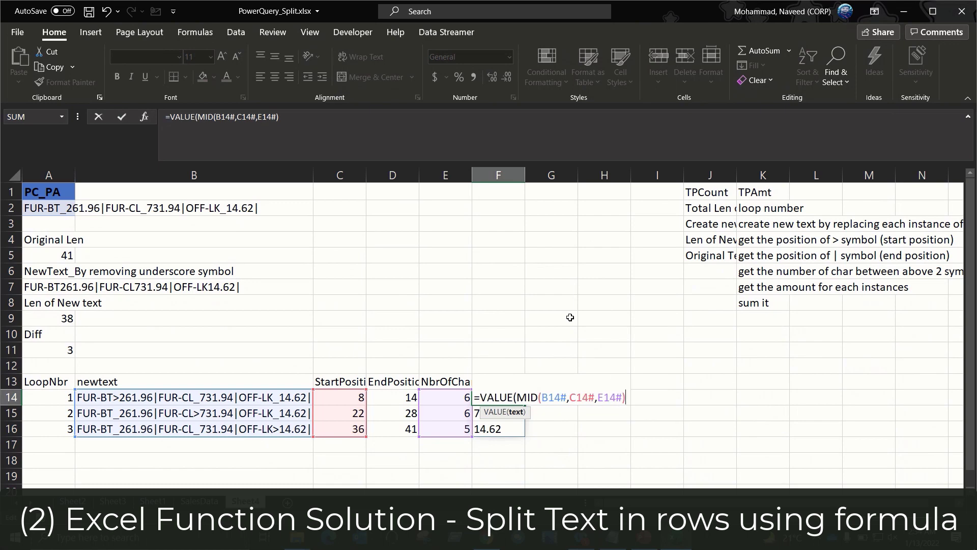
pyautogui.write(')')
pyautogui.hotkey('ctrl', 'Return')
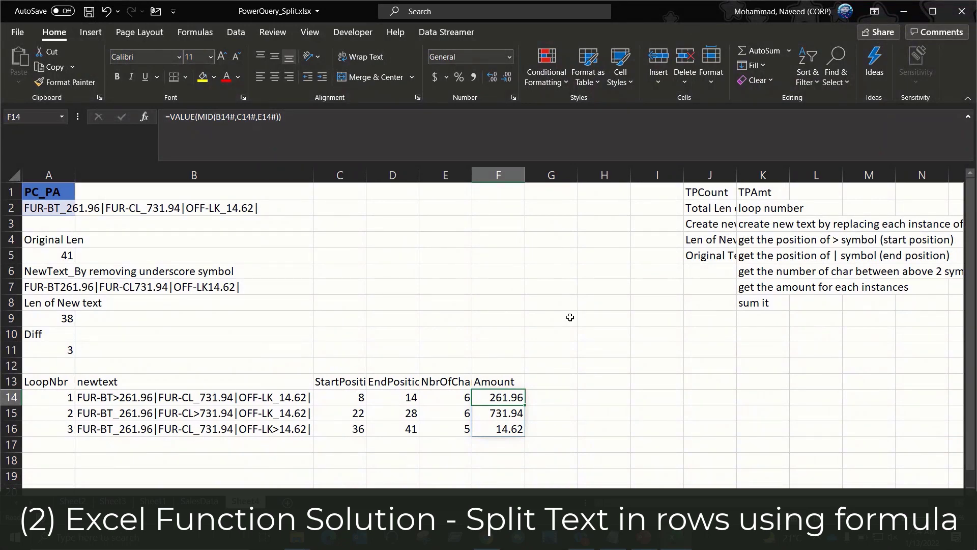
# Step: Head G13 'TotalAmount' and enter =SUM(F14#) in G14, totalling 1008.52
pyautogui.press('Up')
pyautogui.press('Right')
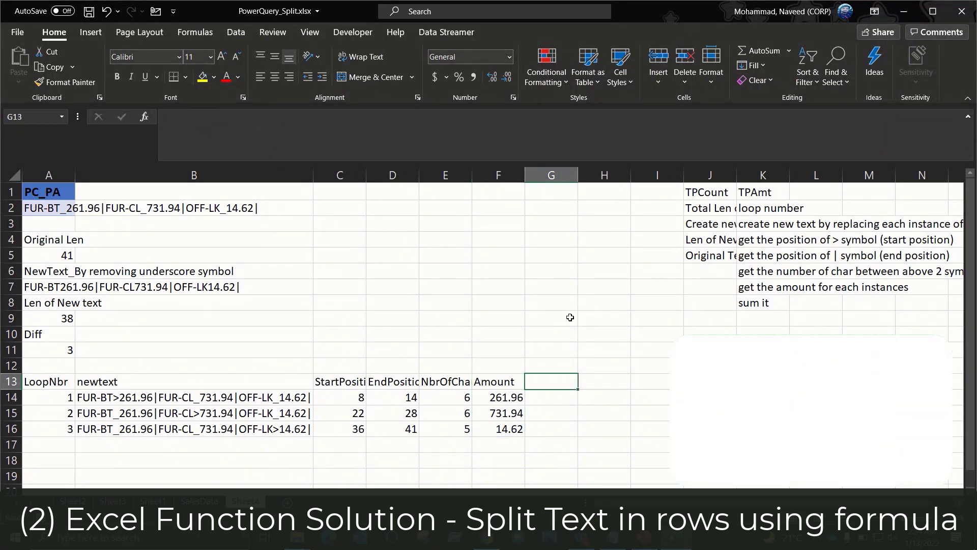
pyautogui.write('TotalAmount')
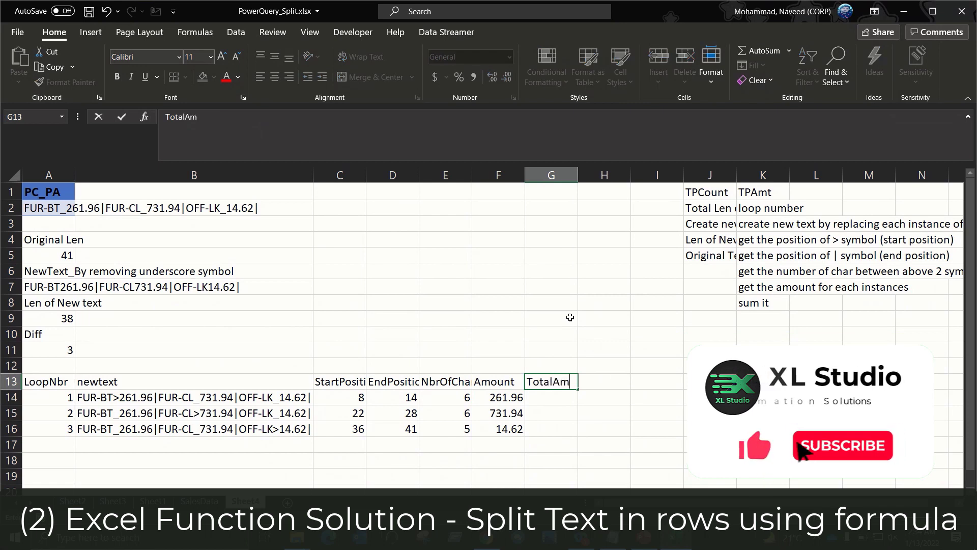
pyautogui.press('Return')
pyautogui.write('=sum')
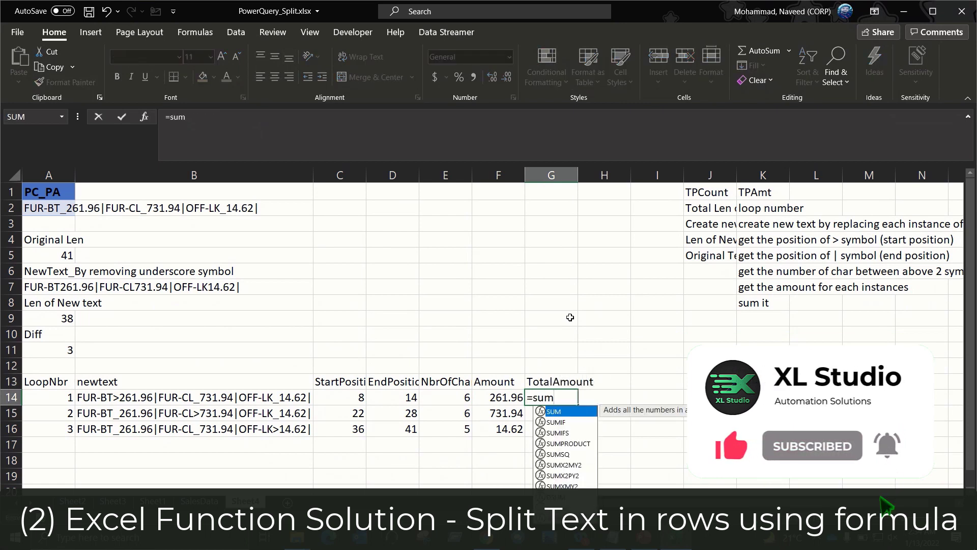
pyautogui.press('Tab')
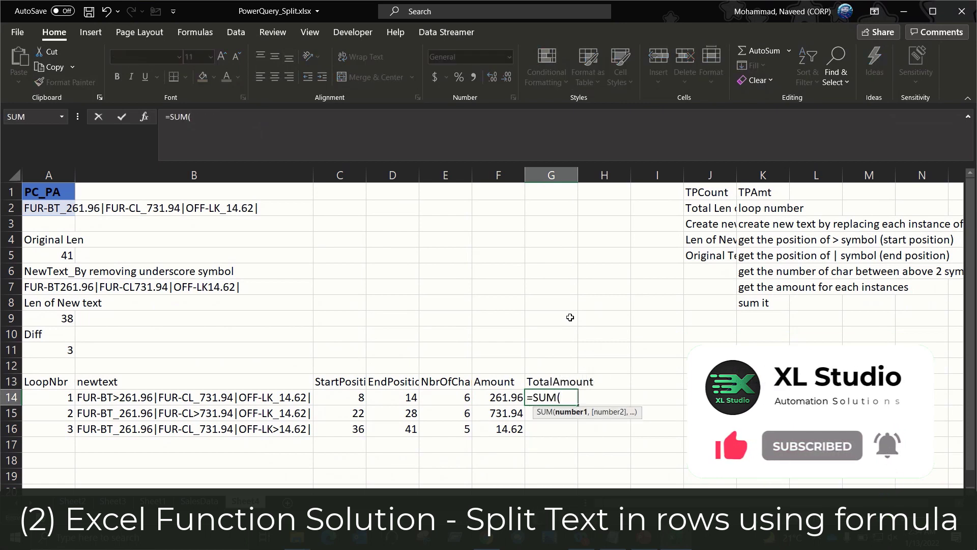
pyautogui.press('Left')
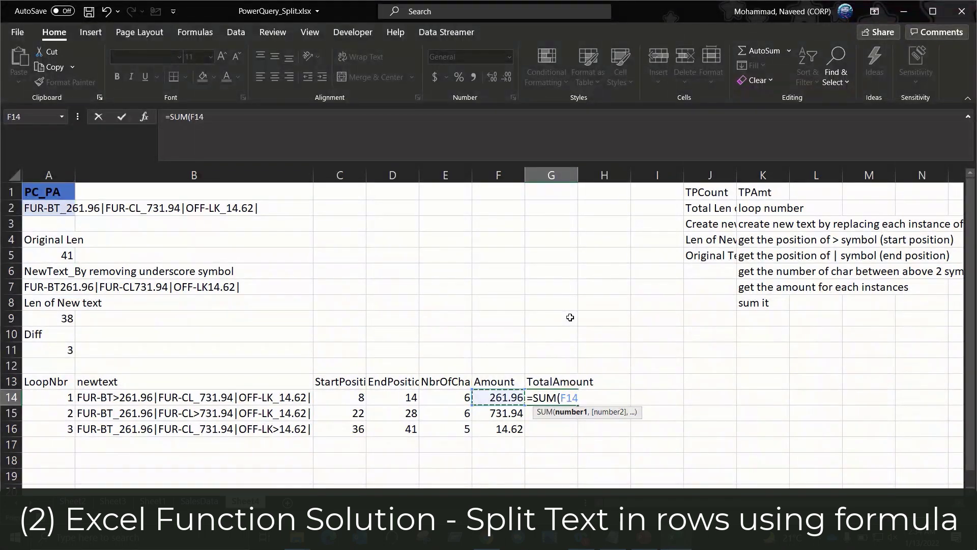
pyautogui.write('#')
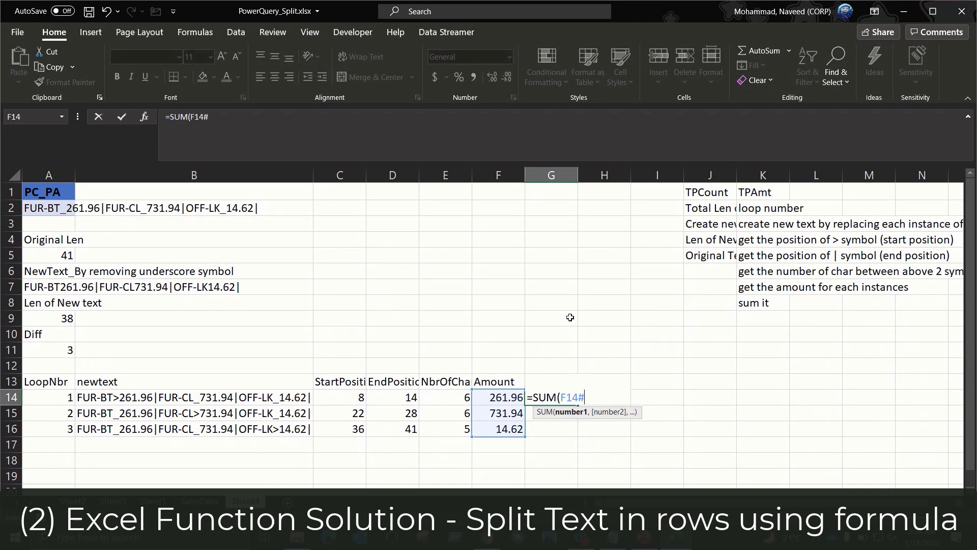
pyautogui.write(')')
pyautogui.press('Return')
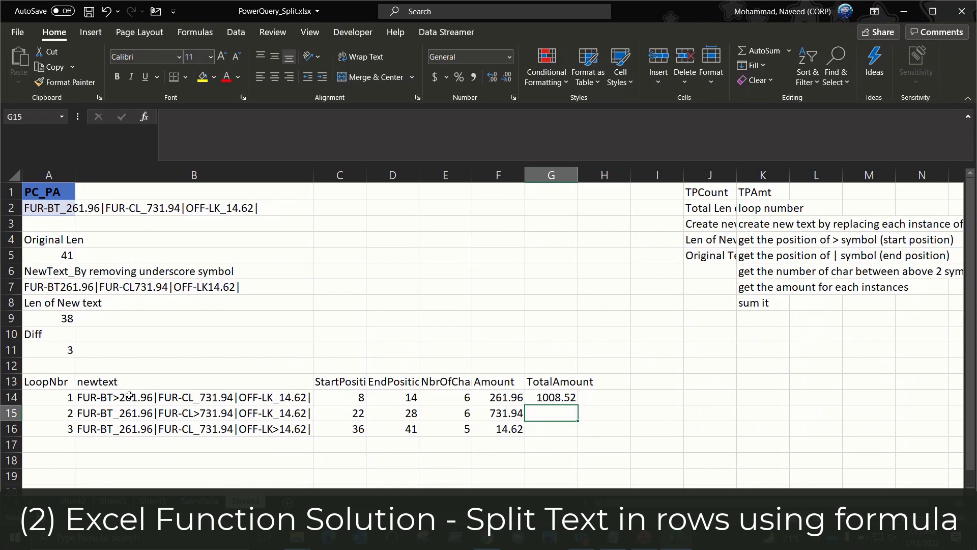
# Step: Start a LET formula in D3, then cancel the unfinished entry
pyautogui.click(391, 225)
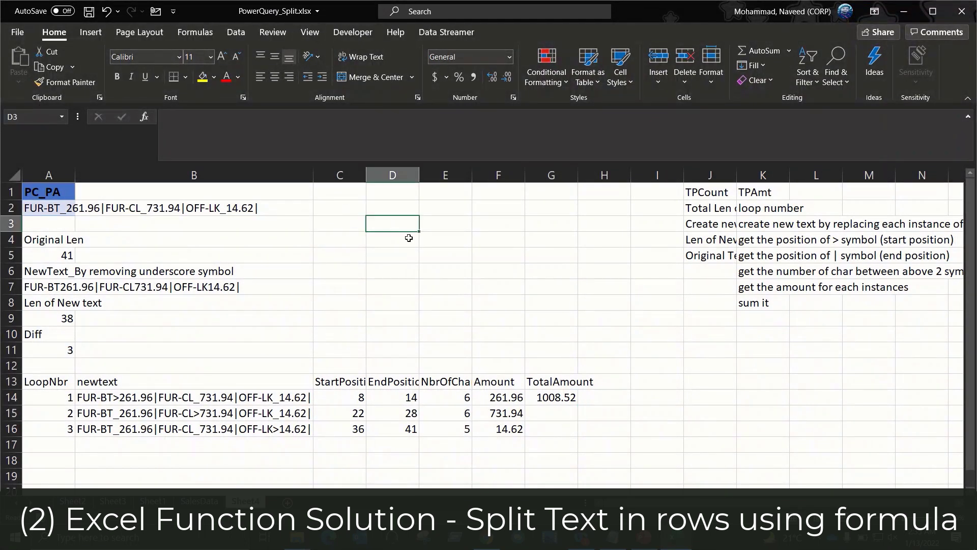
pyautogui.write('=l')
pyautogui.press('BackSpace')
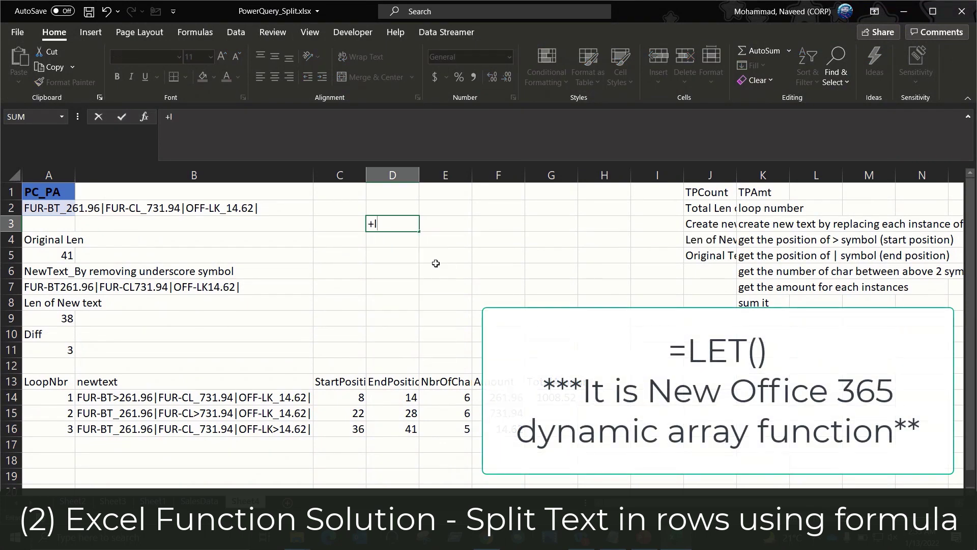
pyautogui.write('let')
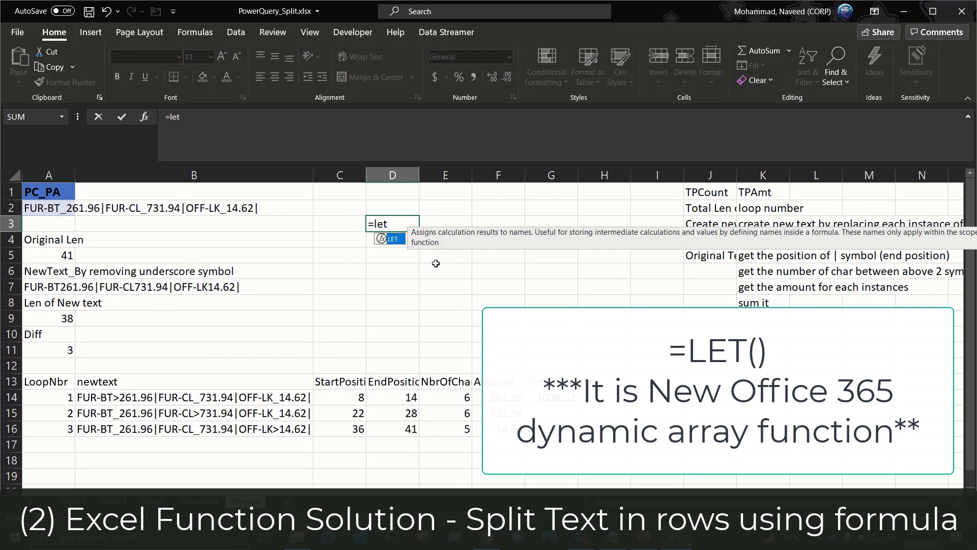
pyautogui.press('Escape')
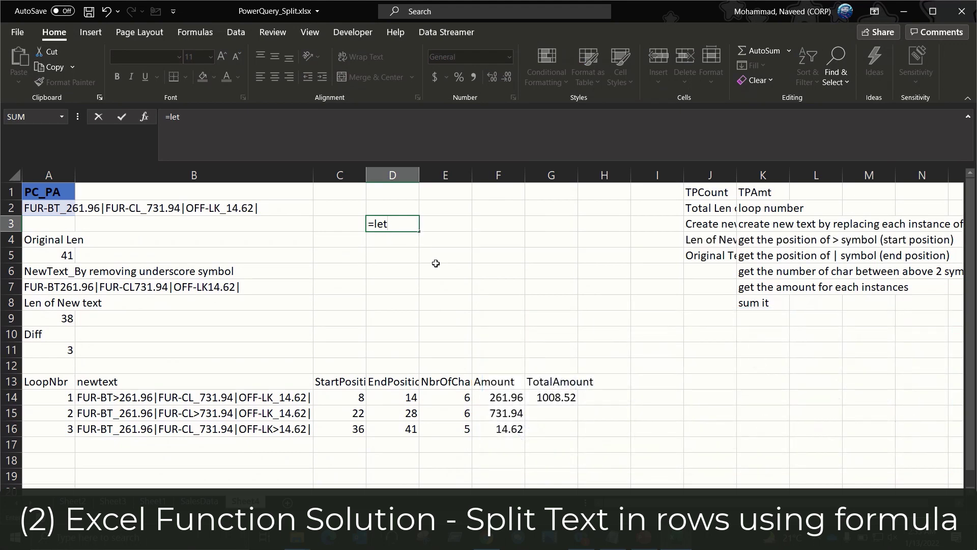
pyautogui.press('Escape')
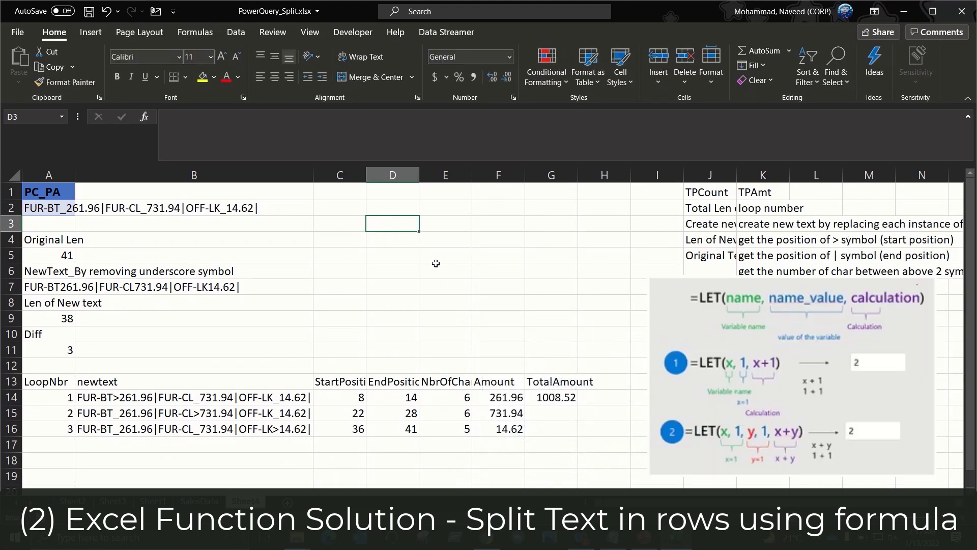
# Step: Type the notes 'create variable', 'store value in variable' and 'access variable' into F3:F5
pyautogui.press('Right')
pyautogui.press('Right')
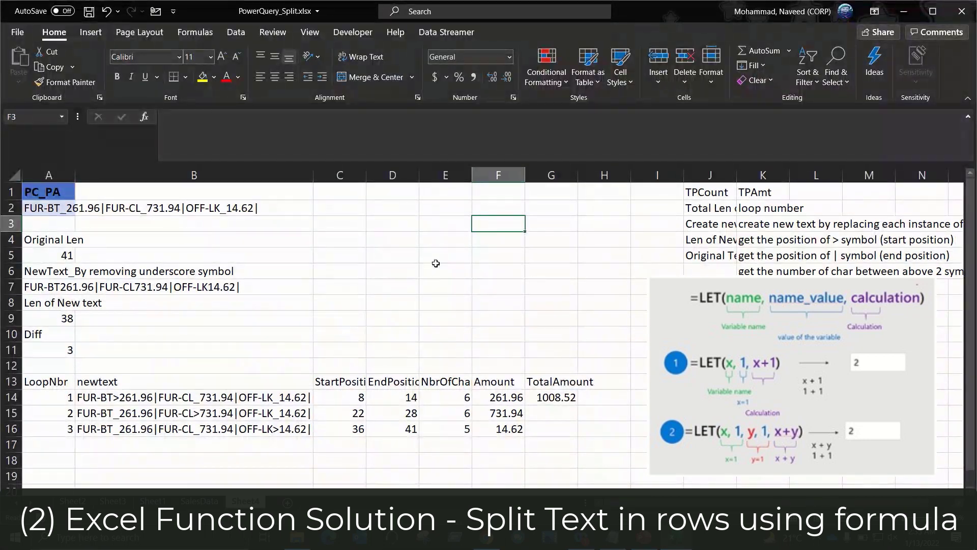
pyautogui.write('create ')
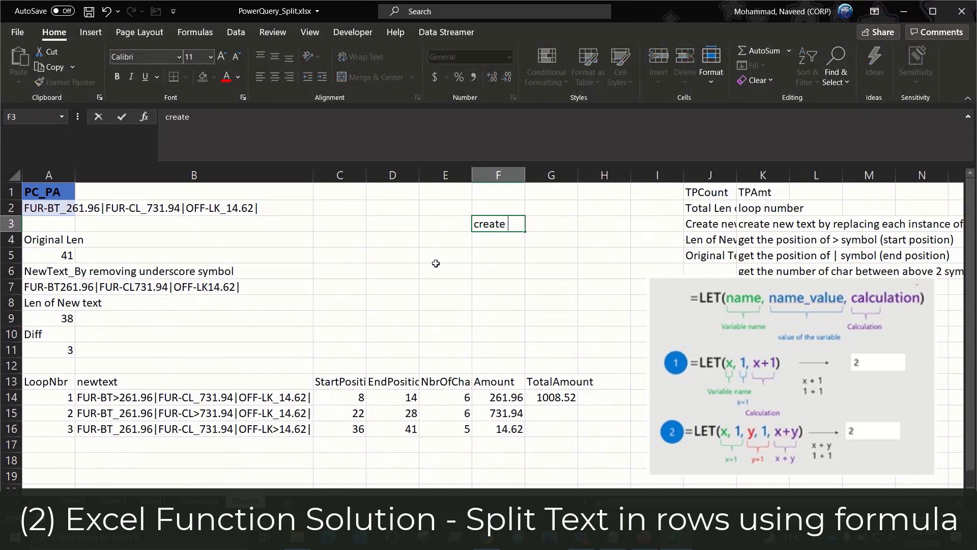
pyautogui.write('variable')
pyautogui.press('Return')
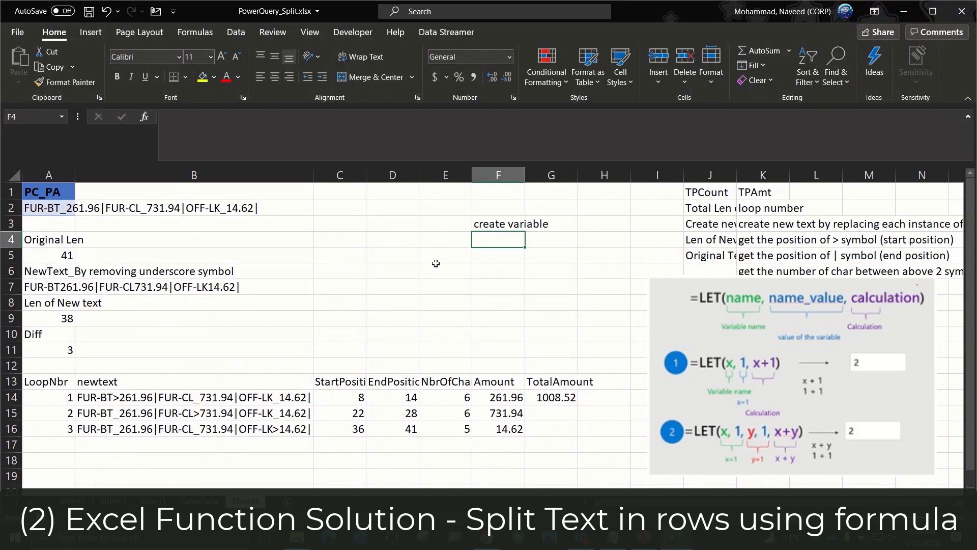
pyautogui.write('store ')
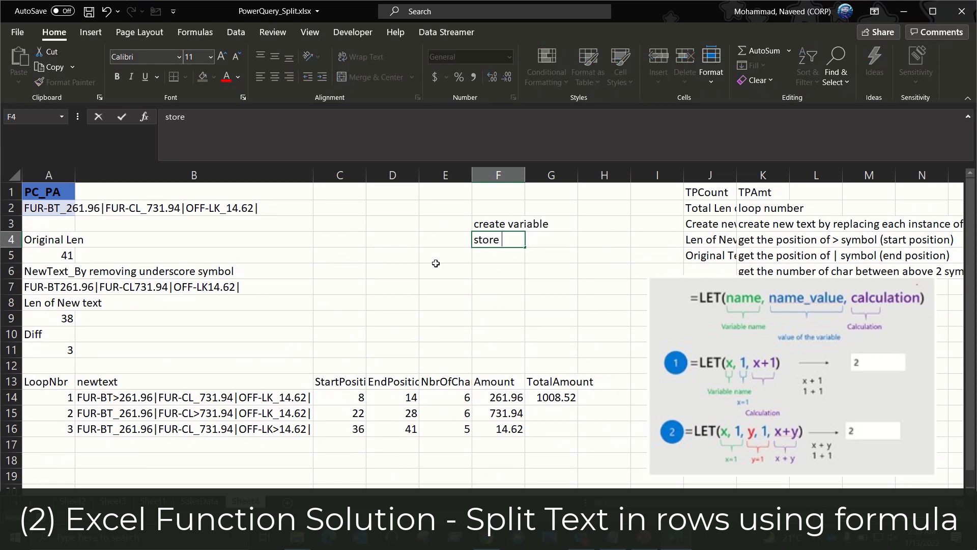
pyautogui.write('value in variable')
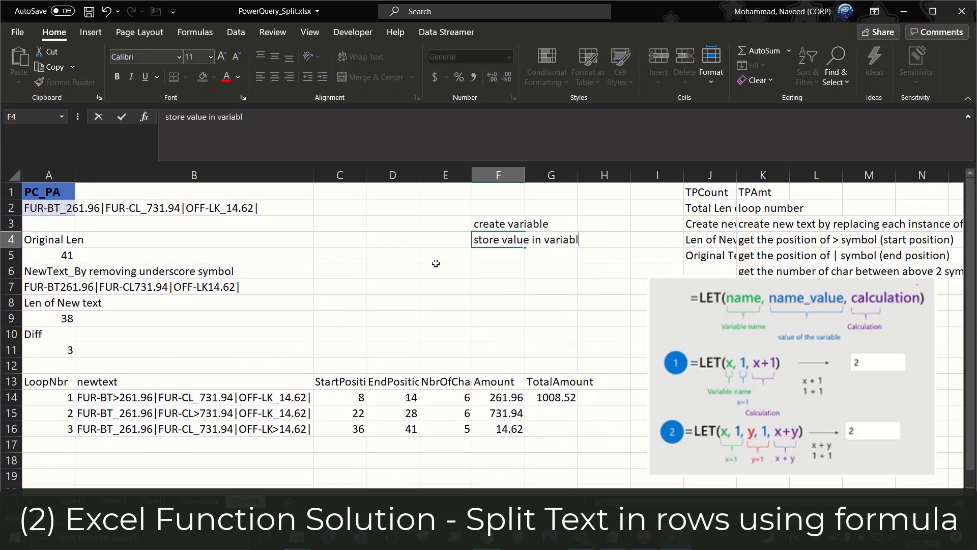
pyautogui.press('Return')
pyautogui.write('access variable')
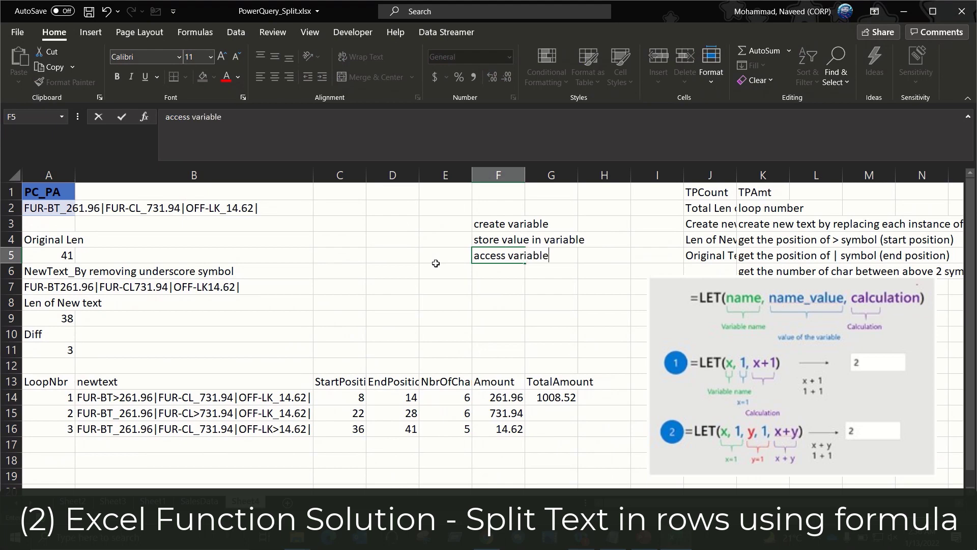
pyautogui.press('Return')
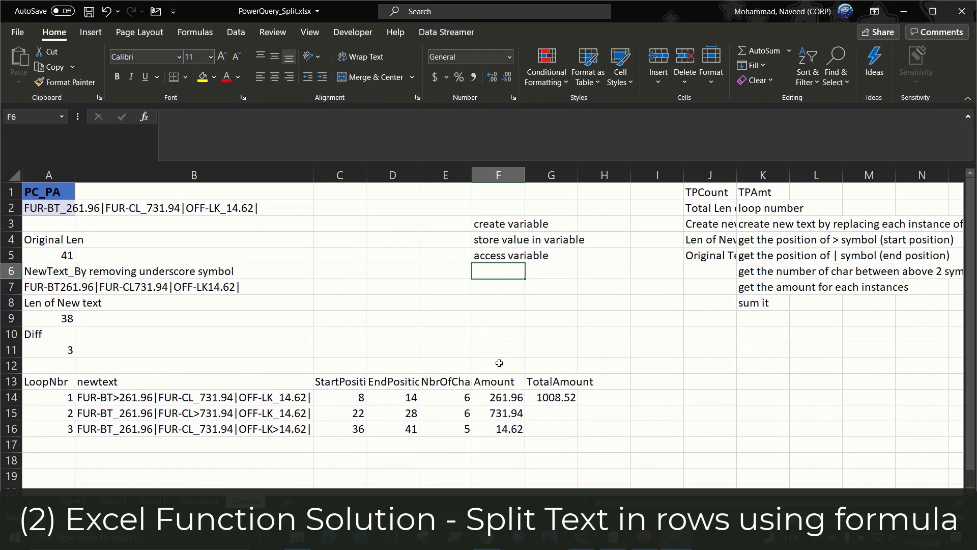
pyautogui.hotkey('alt', 'Tab')
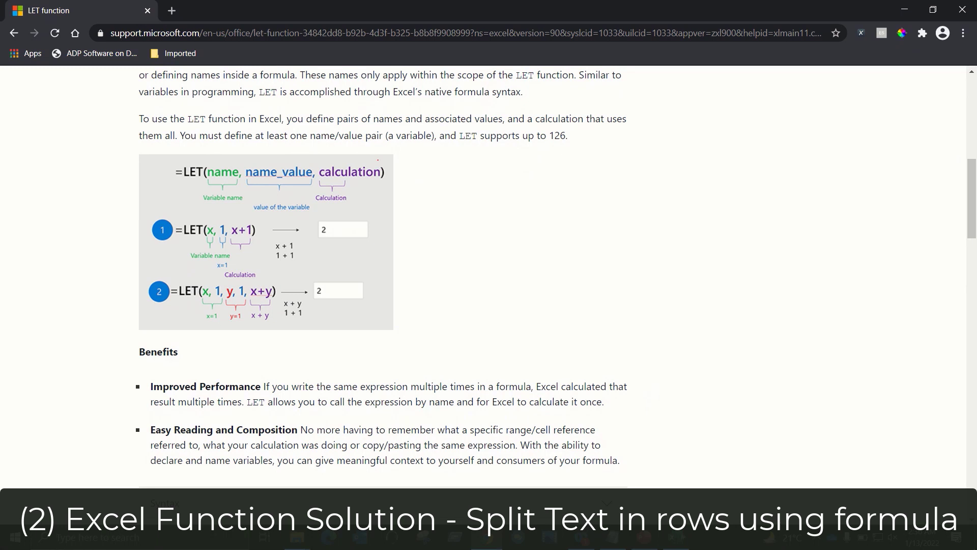
pyautogui.click(677, 476)
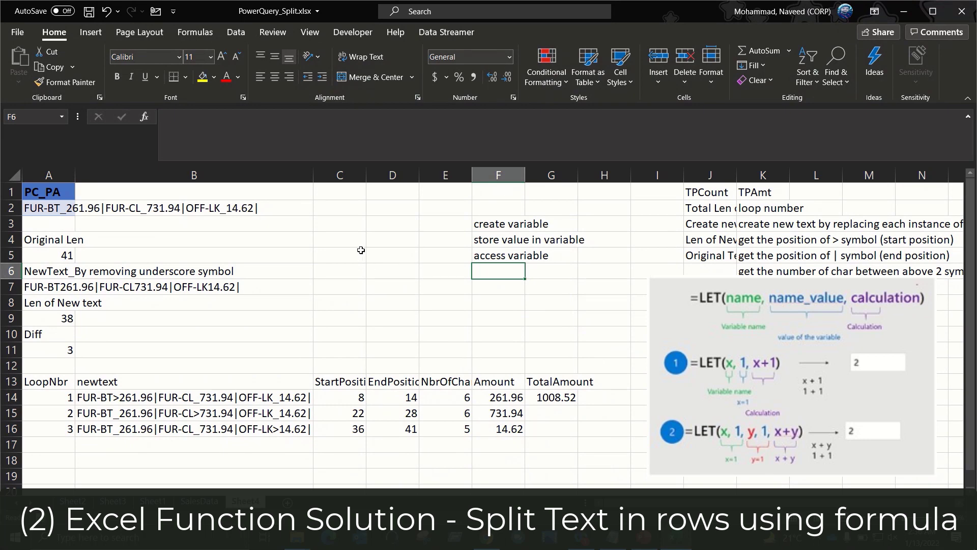
# Step: Start =LET(otext,A2 in C2, storing the A2 text as otext
pyautogui.click(347, 211)
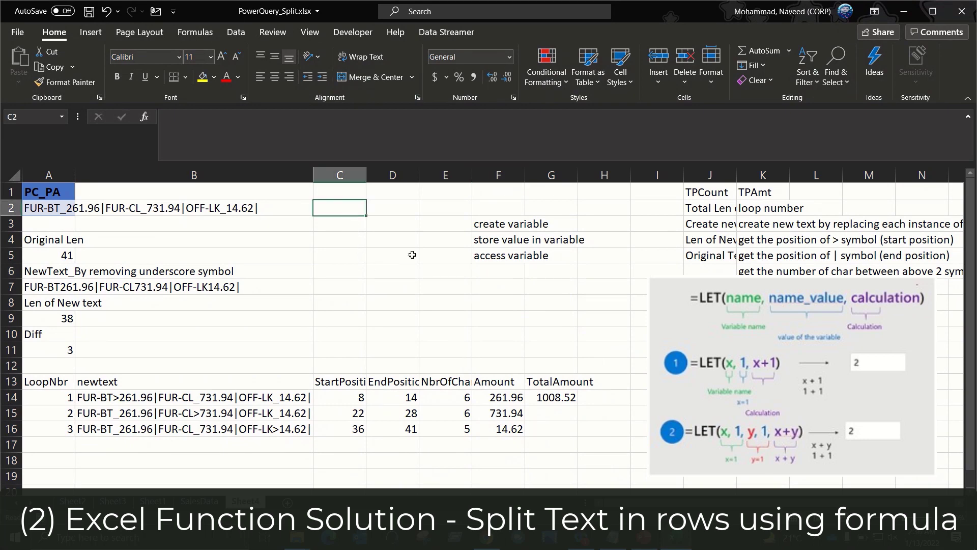
pyautogui.write('=let')
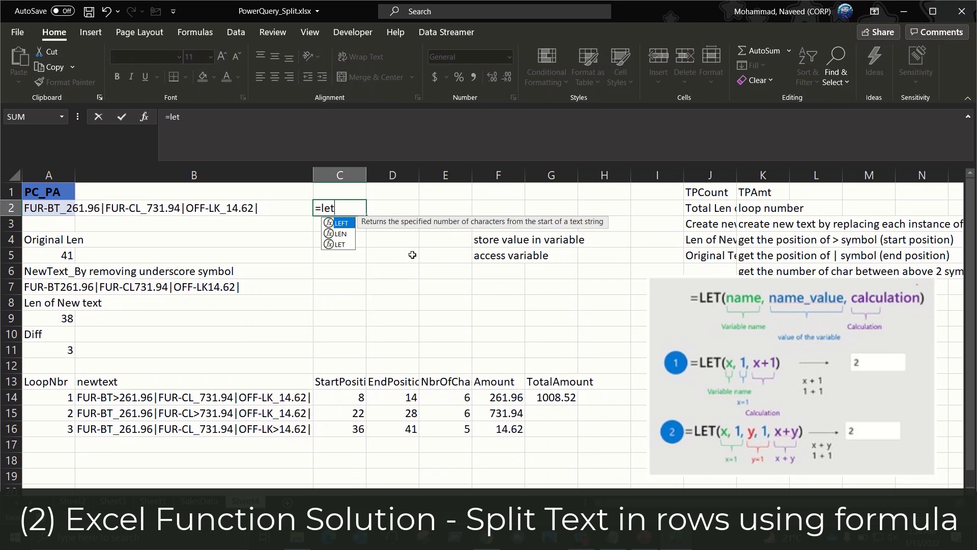
pyautogui.press('Tab')
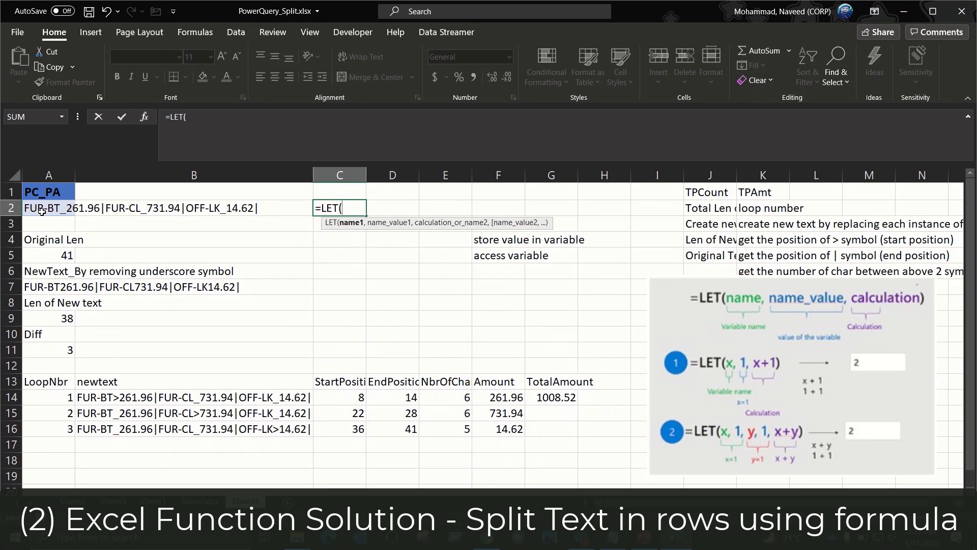
pyautogui.write('otext')
pyautogui.write(',')
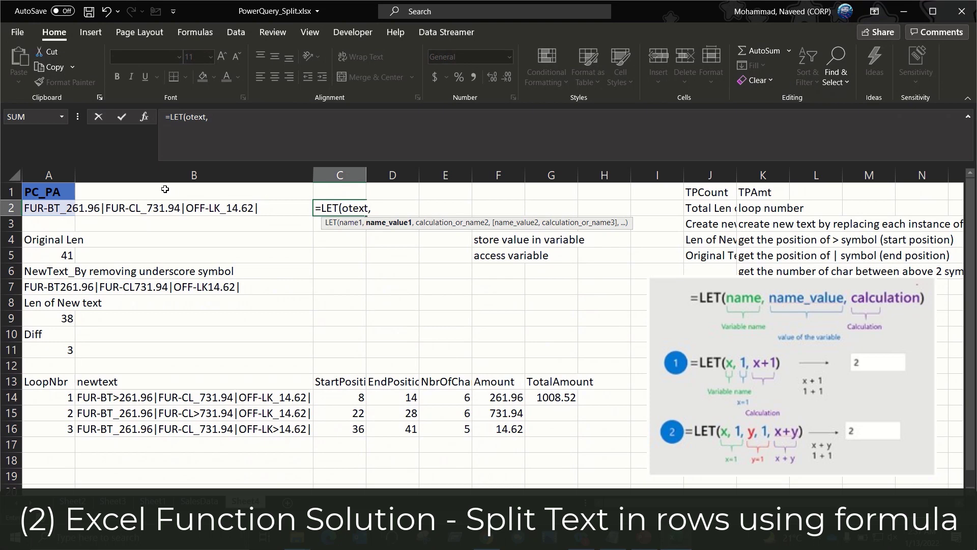
pyautogui.click(45, 210)
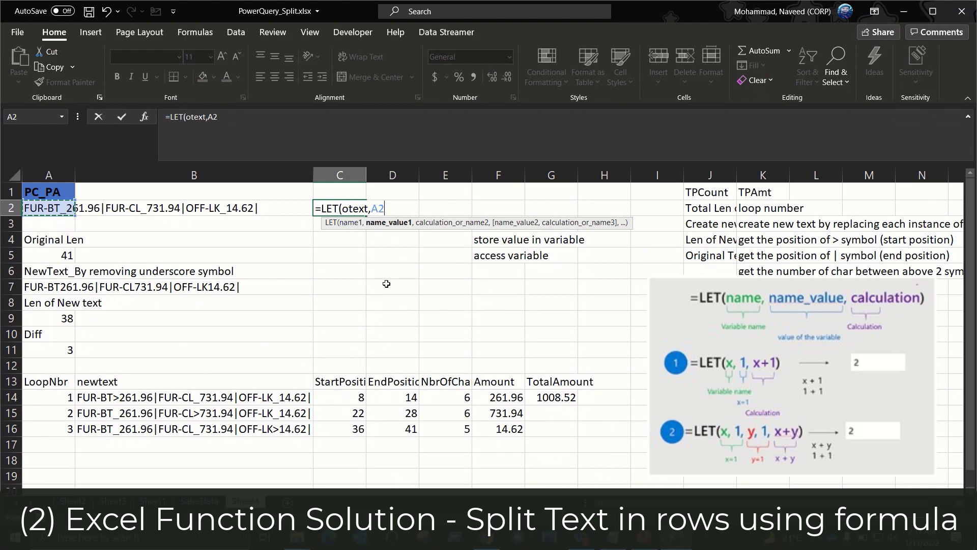
# Step: Add inum as A11 to the LET formula and begin the loopnbr variable
pyautogui.write(',')
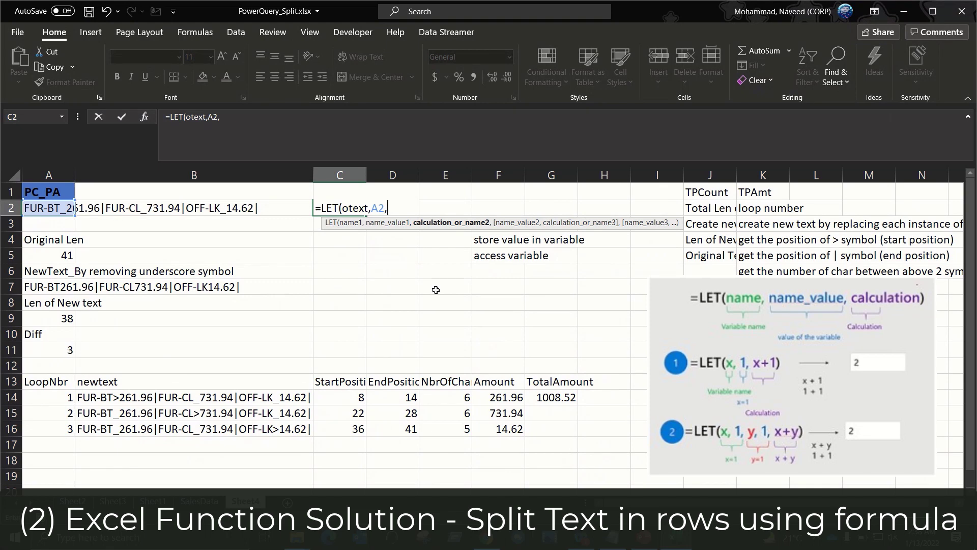
pyautogui.write('inum,')
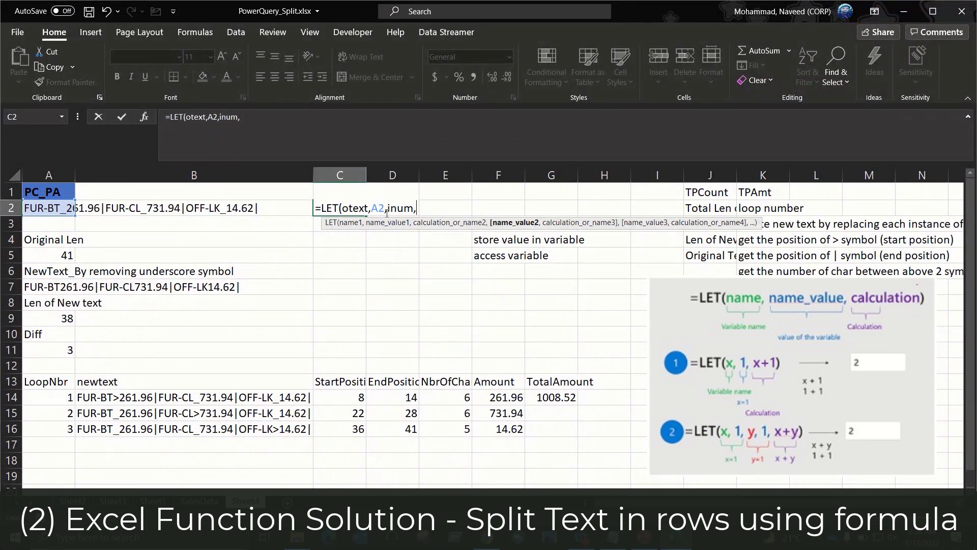
pyautogui.click(58, 353)
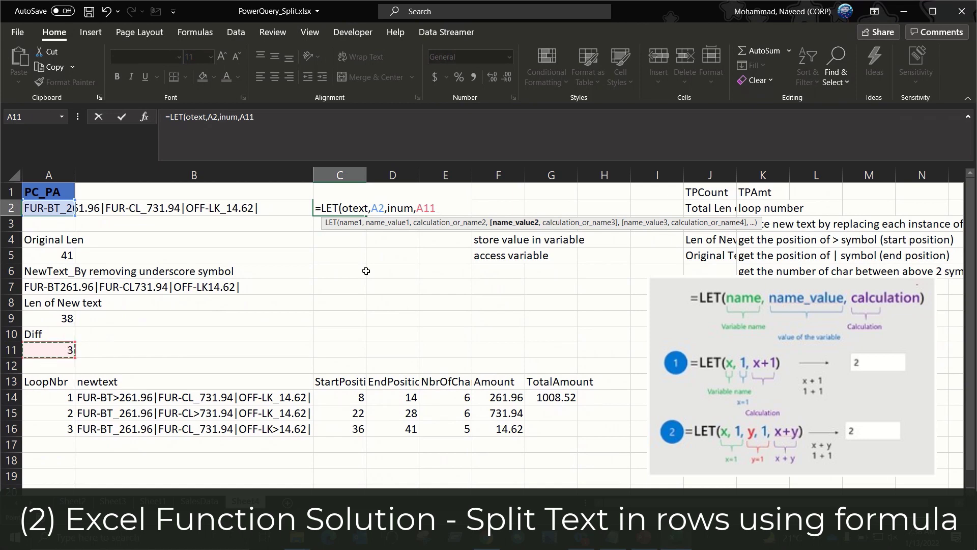
pyautogui.write(',')
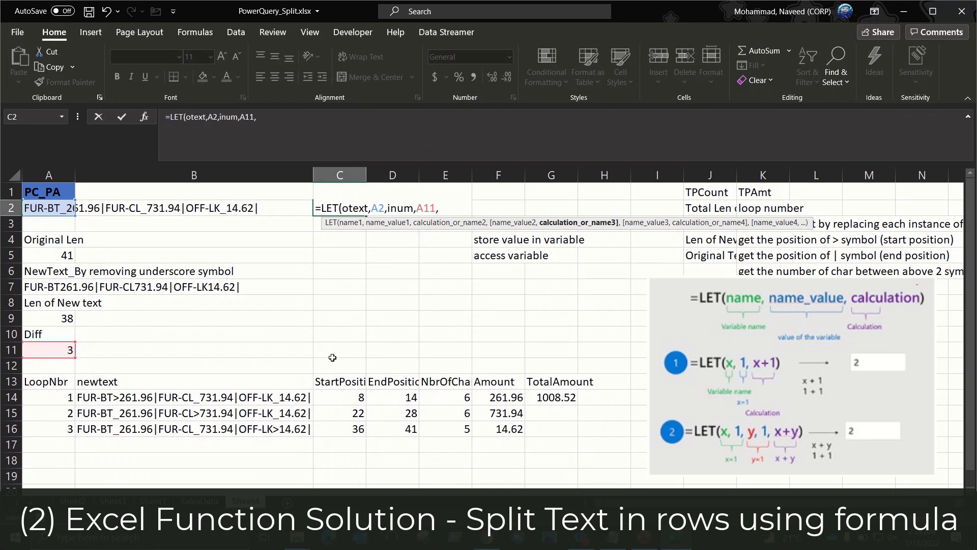
pyautogui.write('loopnbr')
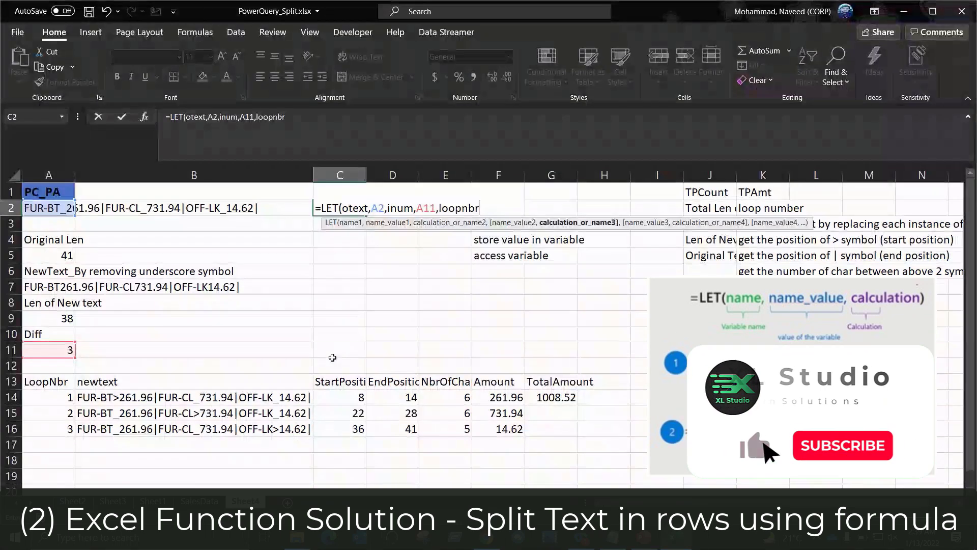
pyautogui.write(',')
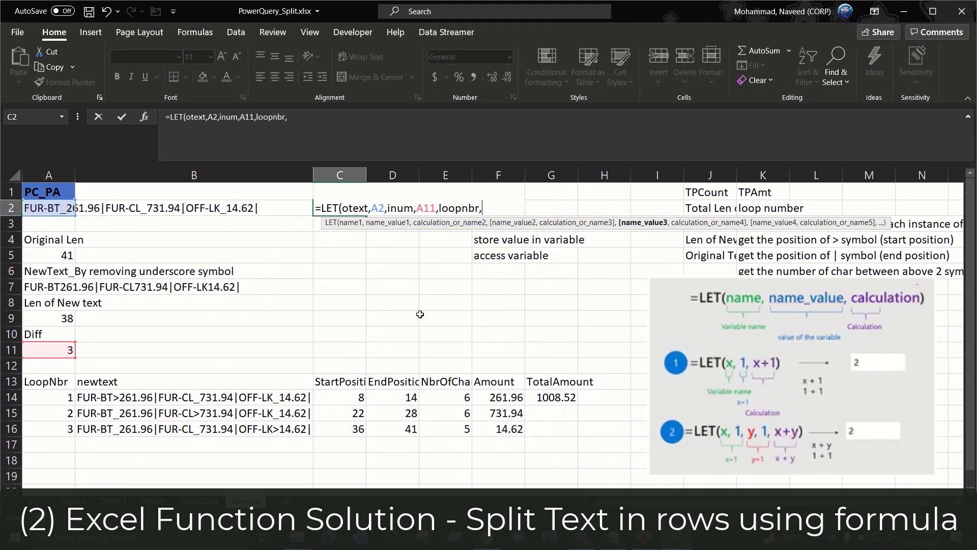
# Step: Assign loopnbr the value SEQUENCE(inum,1,1,1) in the LET formula
pyautogui.write('seq')
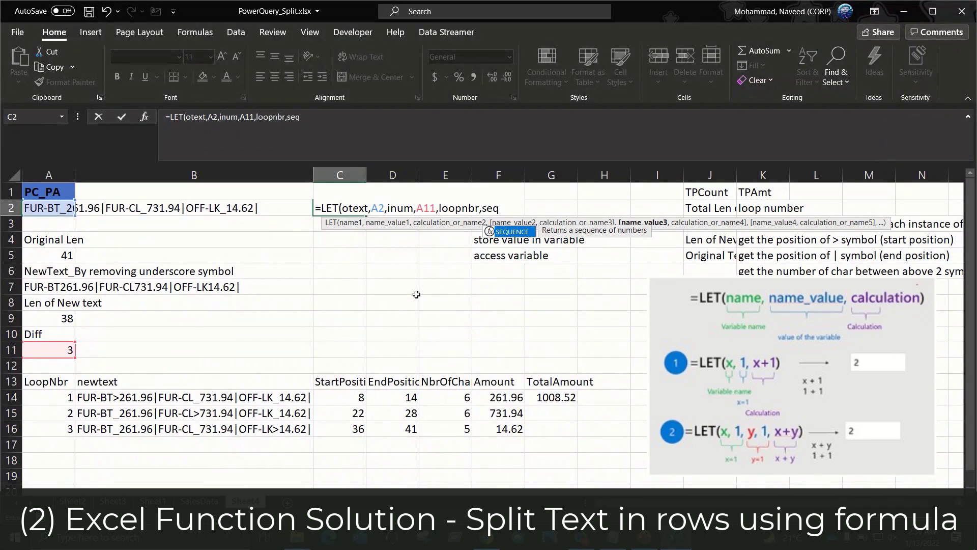
pyautogui.press('Tab')
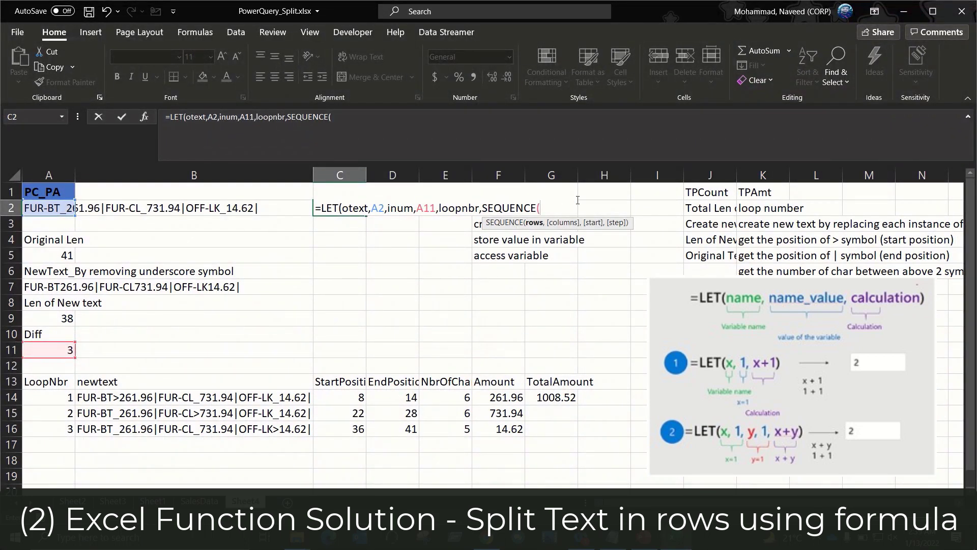
pyautogui.write('num')
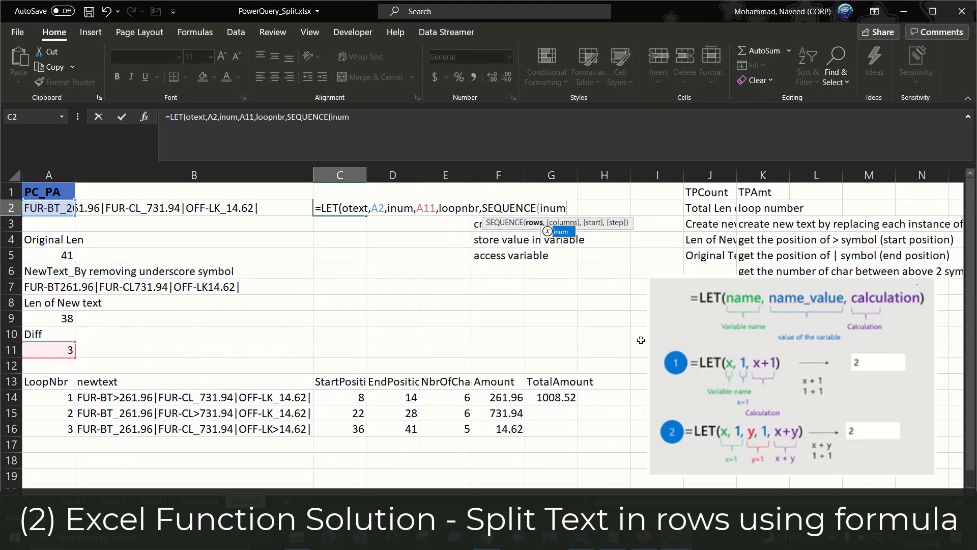
pyautogui.write(',')
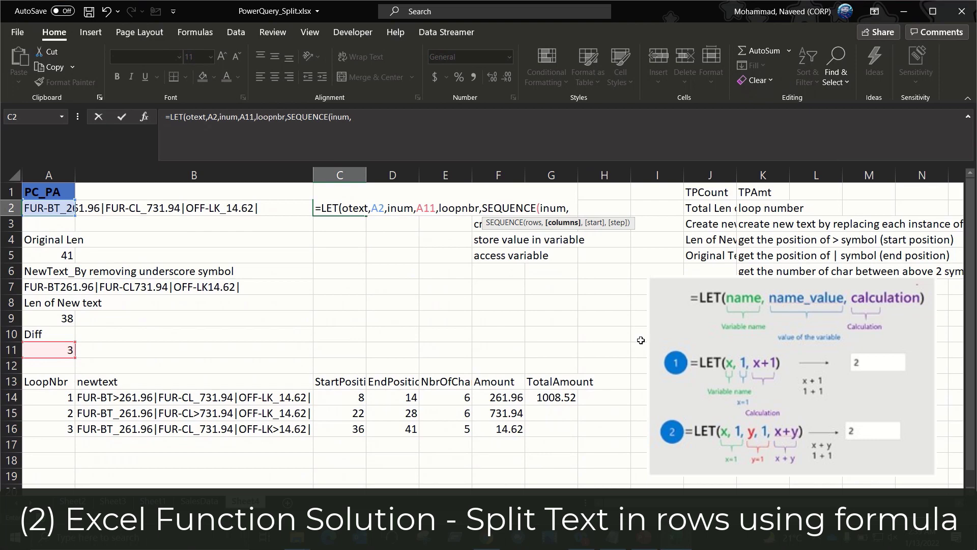
pyautogui.write('1,1,')
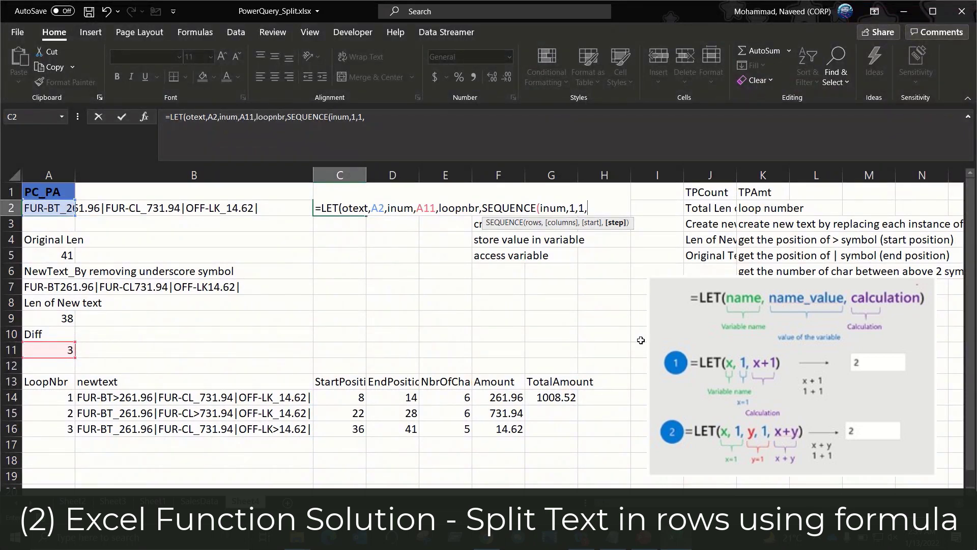
pyautogui.write('1)')
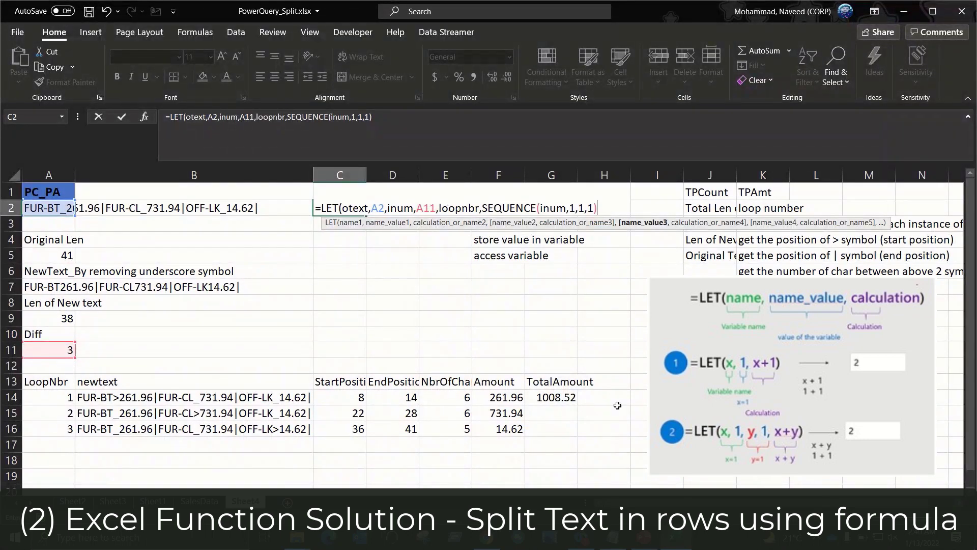
pyautogui.write(',')
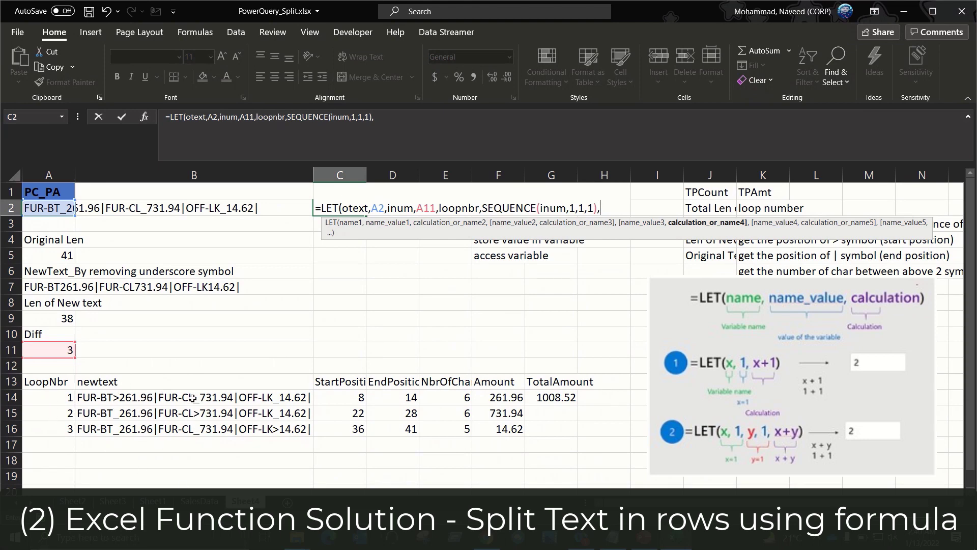
# Step: Define newtext as SUBSTITUTE(otext,"_",">",loopnbr) in the LET formula
pyautogui.write('newtext')
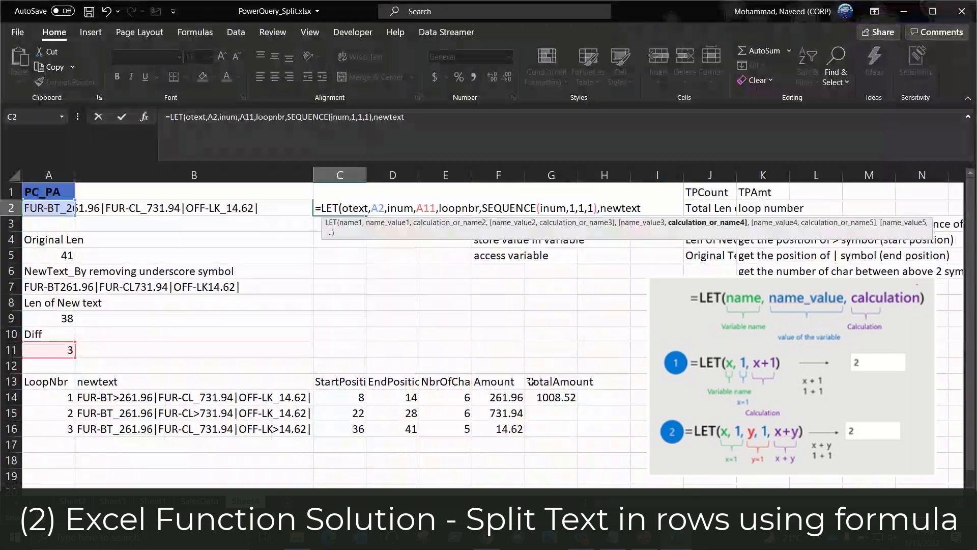
pyautogui.write(',')
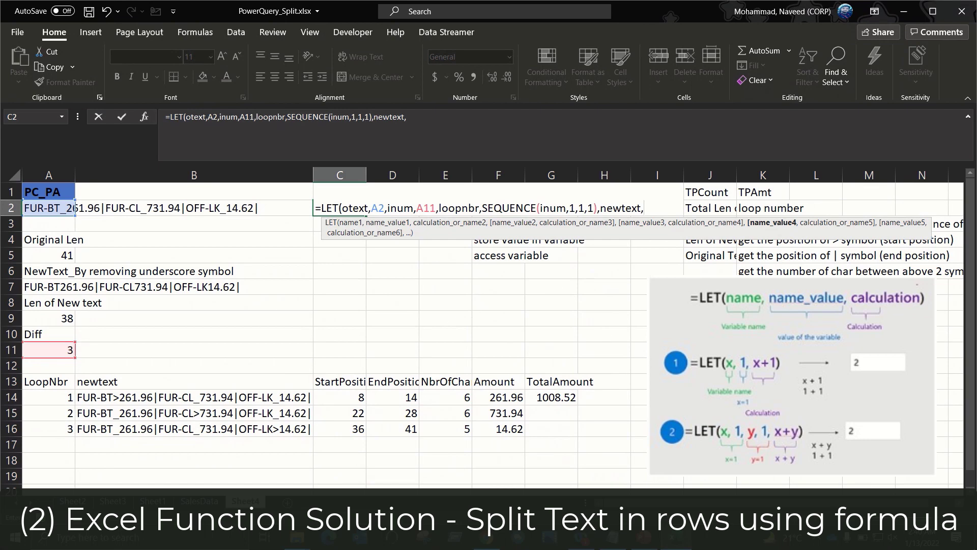
pyautogui.write('SUBSTITUTE(')
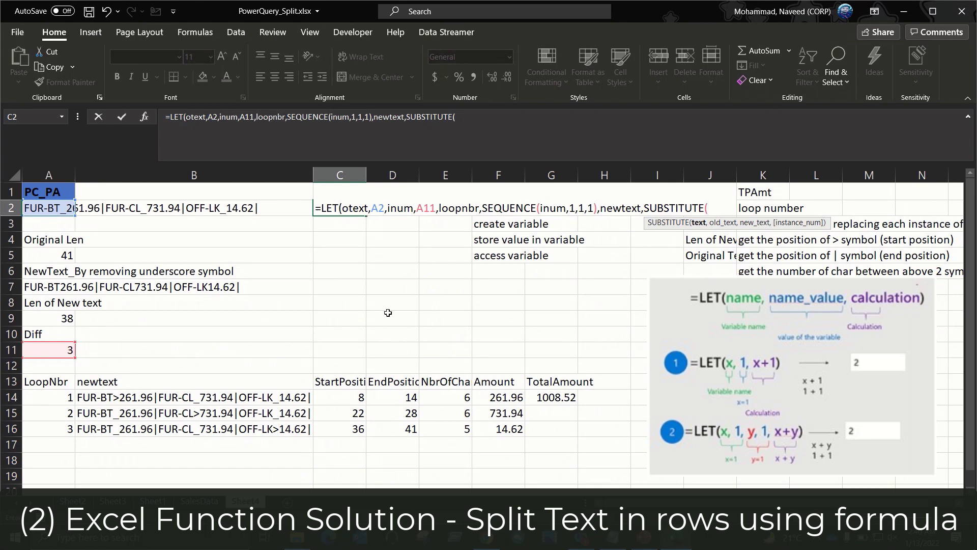
pyautogui.write('otext,')
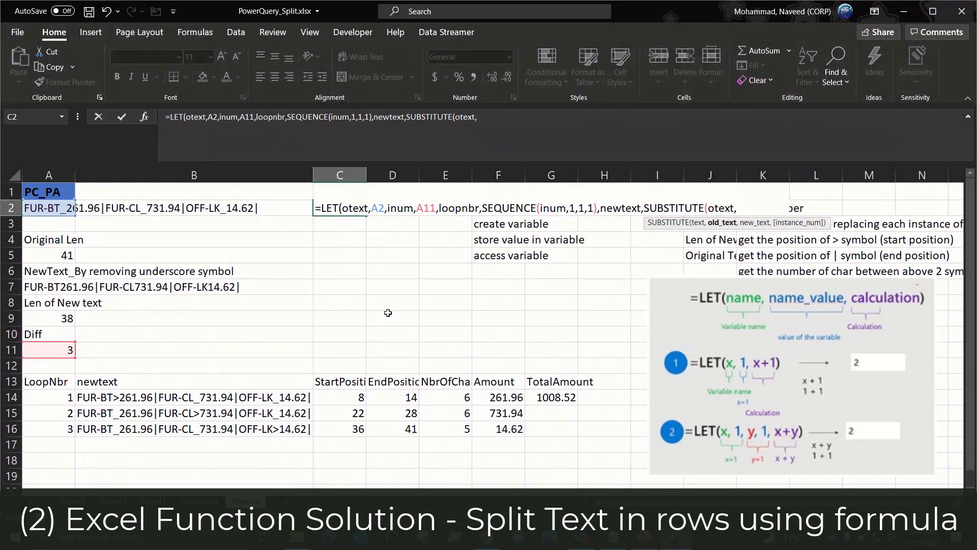
pyautogui.write('"_",')
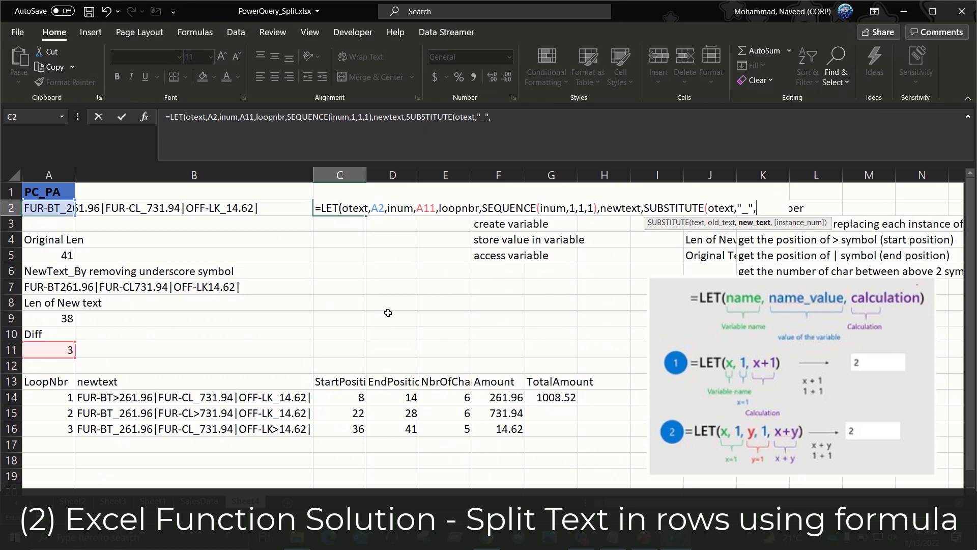
pyautogui.write('">",')
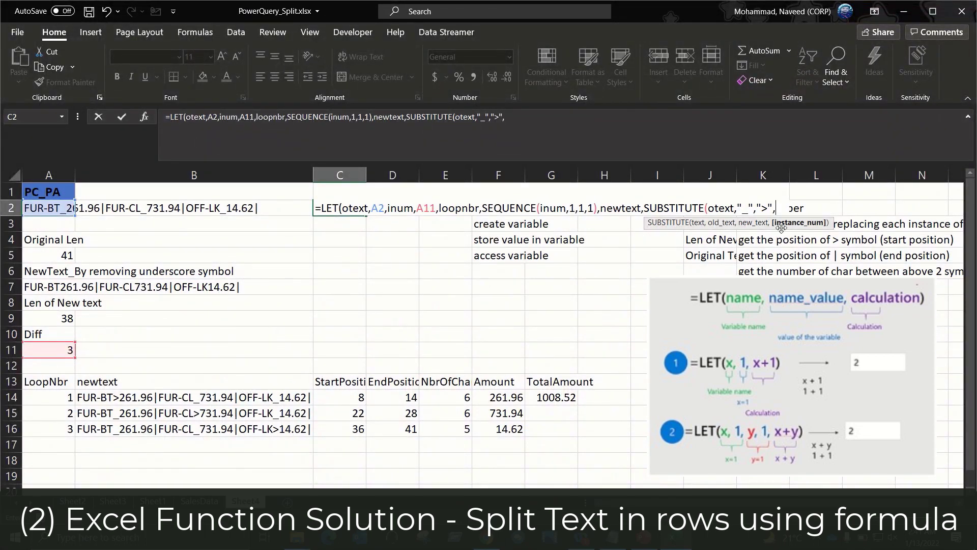
pyautogui.write('loop')
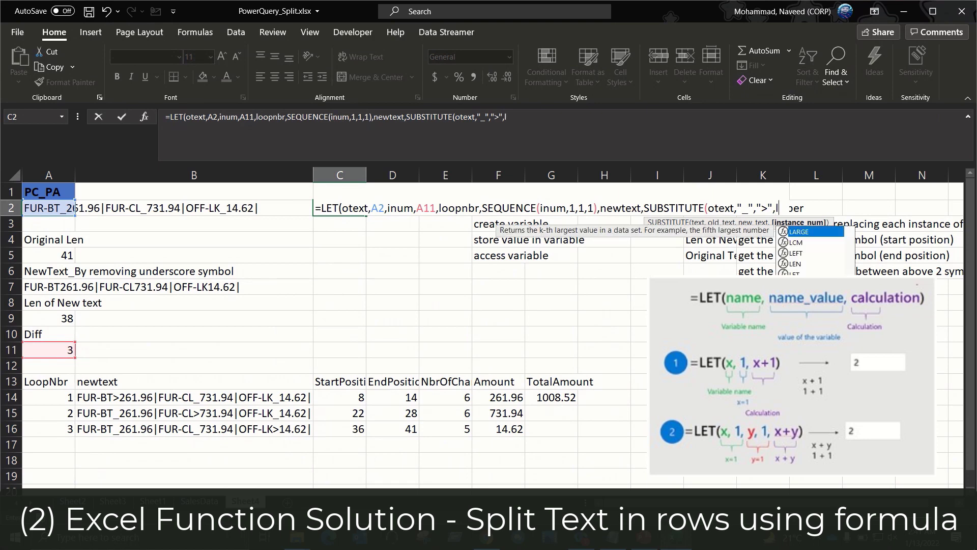
pyautogui.press('Tab')
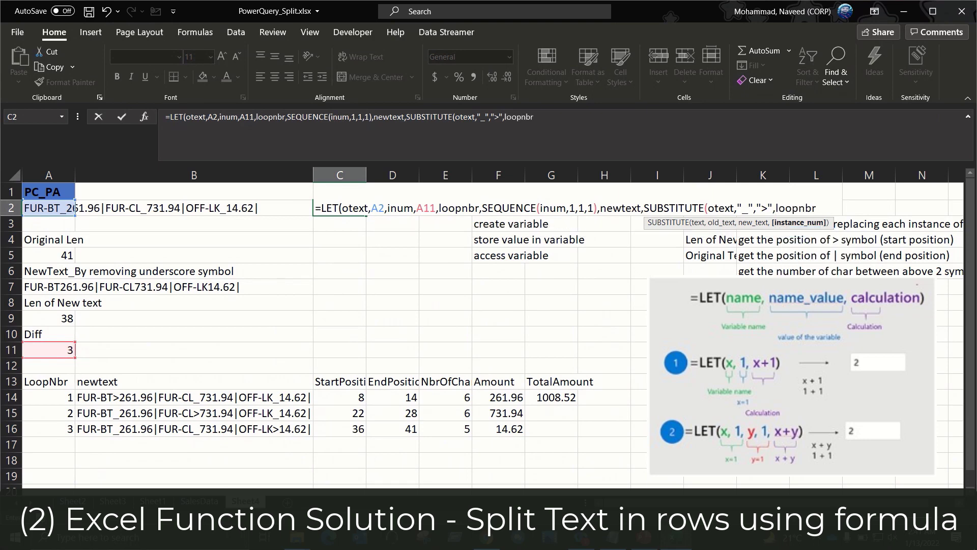
pyautogui.write(')')
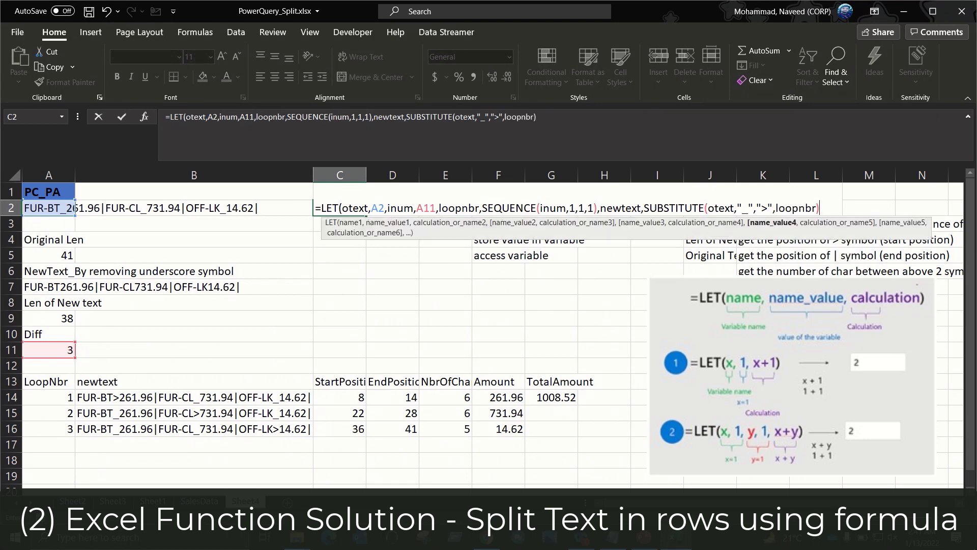
pyautogui.write(',')
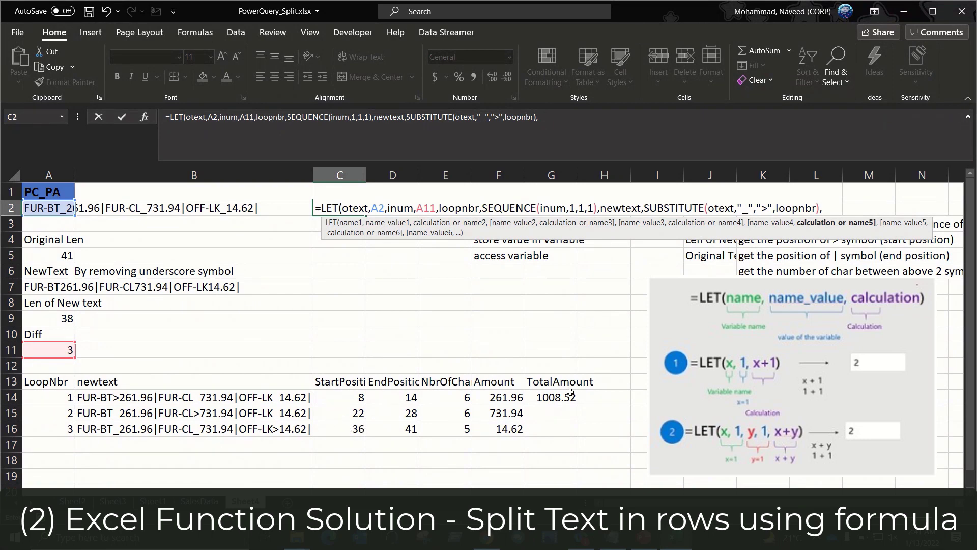
# Step: Define snbr as SEARCH(">",newtext,1) in the LET formula
pyautogui.write('snbr,')
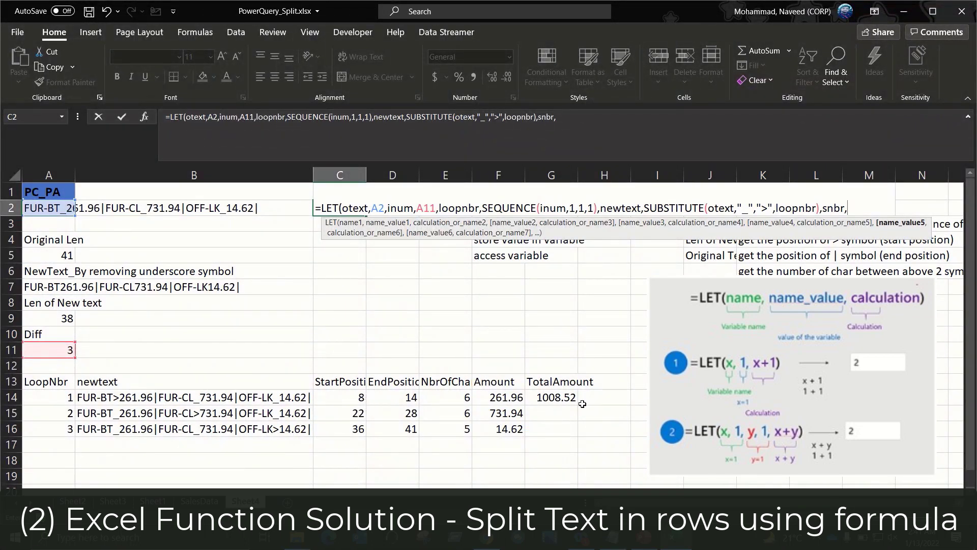
pyautogui.write('SEARCH(')
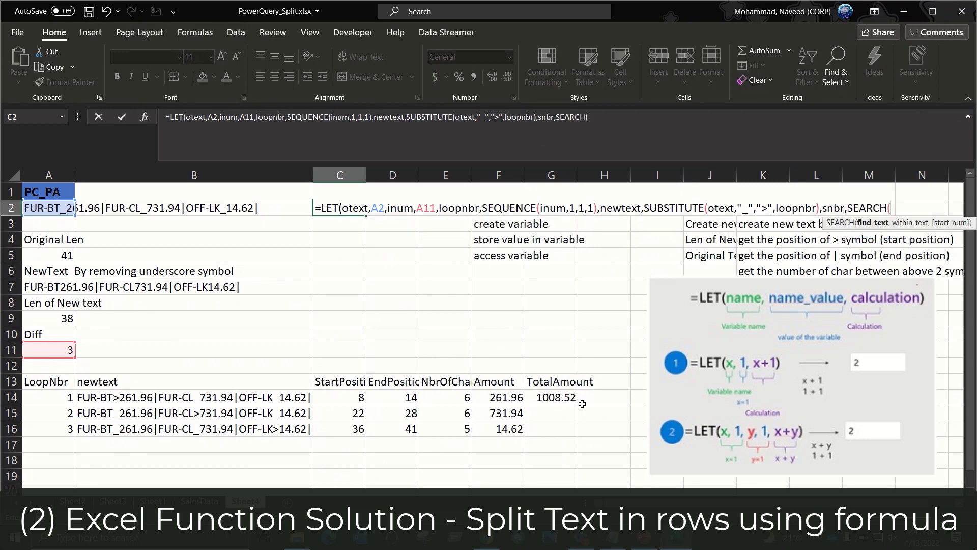
pyautogui.write('">",')
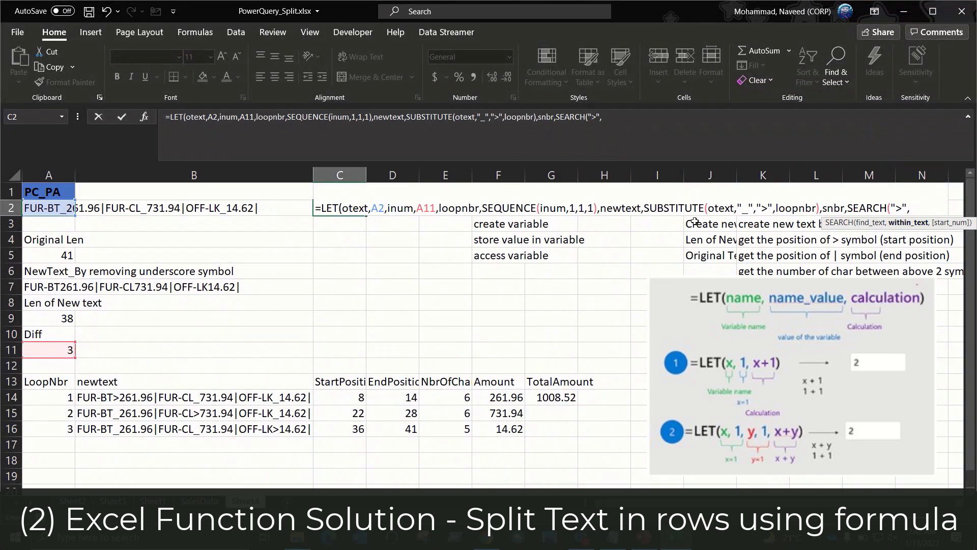
pyautogui.write('newtext')
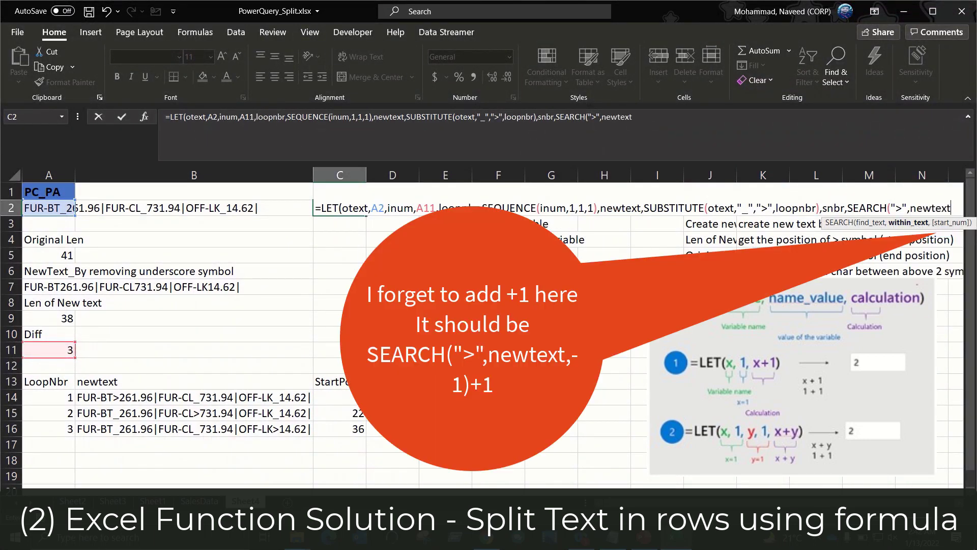
pyautogui.write(',1')
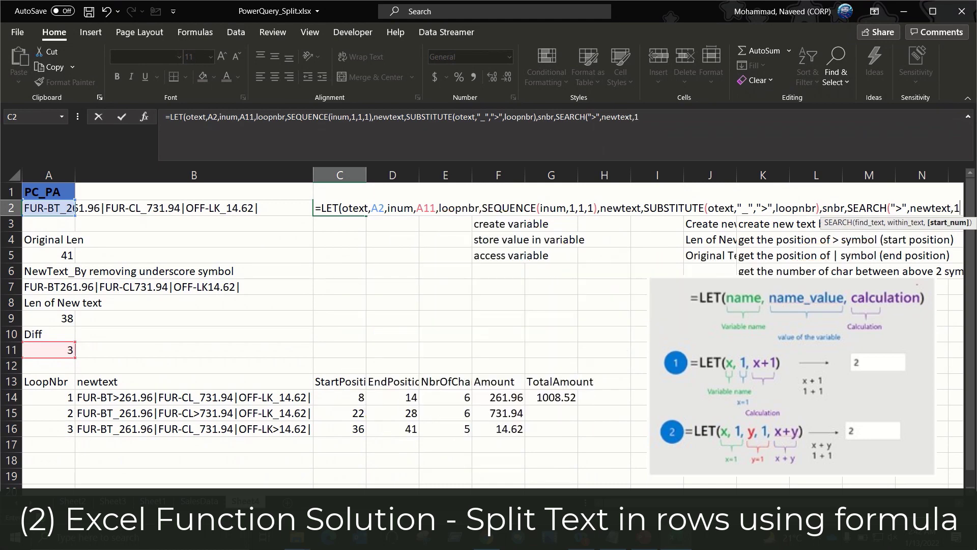
pyautogui.write('),')
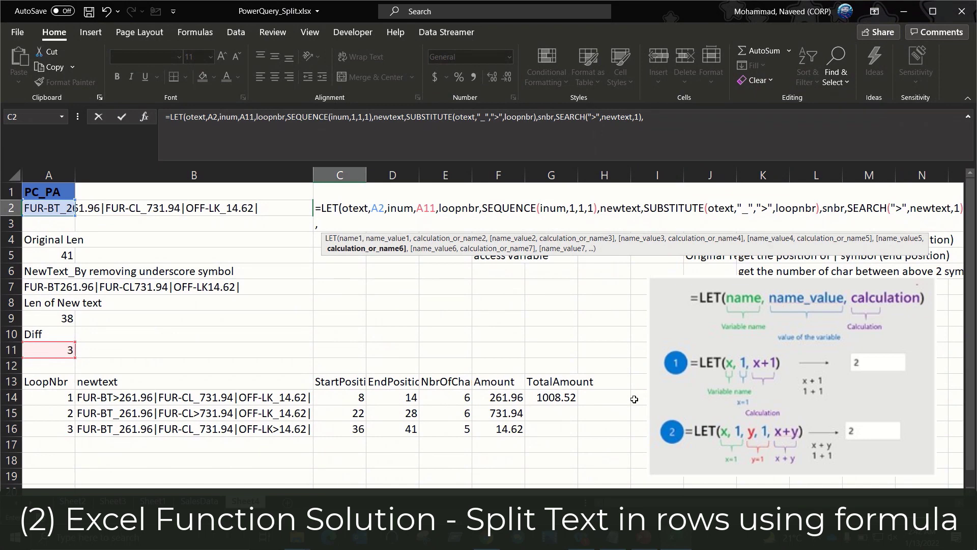
# Step: Define enbr in the C2 LET formula as SEARCH("|",newtext,snbr)
pyautogui.write('enbr,')
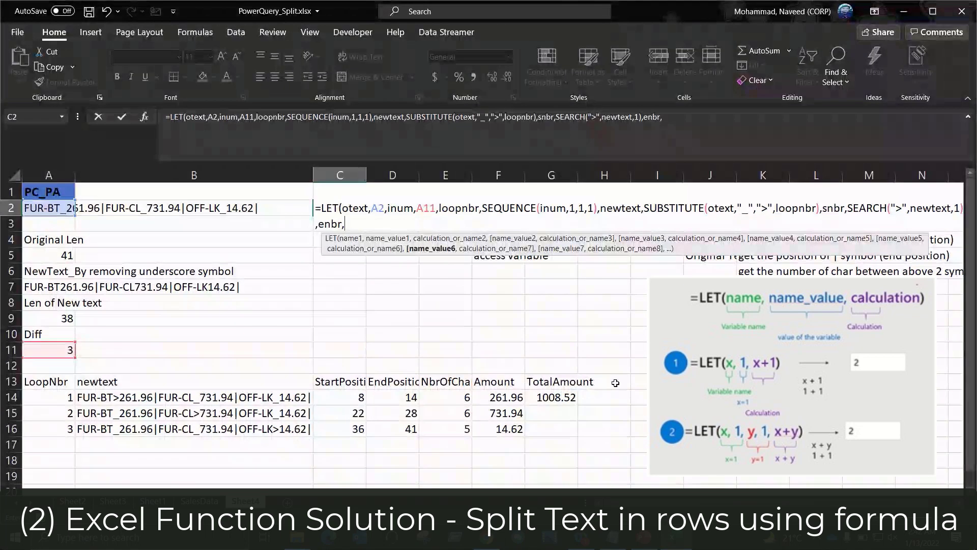
pyautogui.write('sear')
pyautogui.press('Tab')
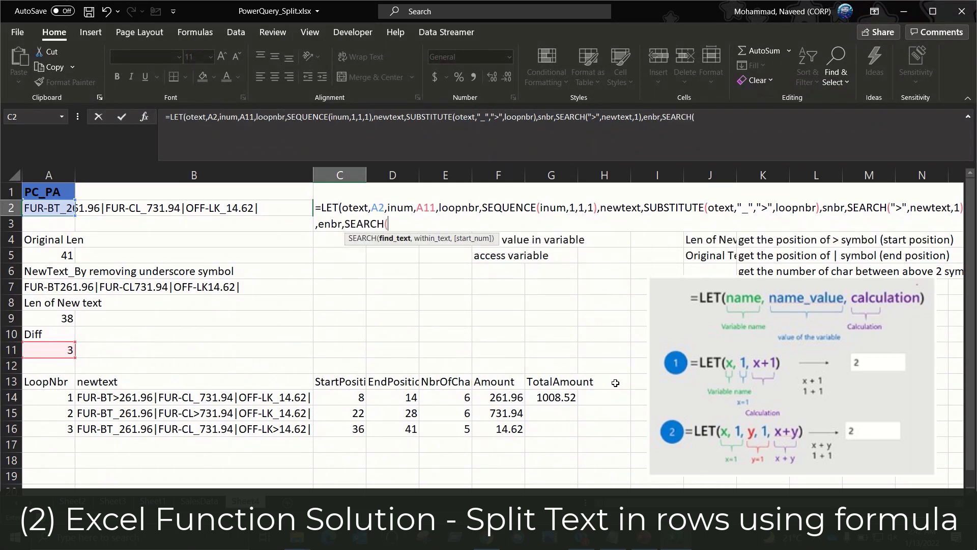
pyautogui.write('"|')
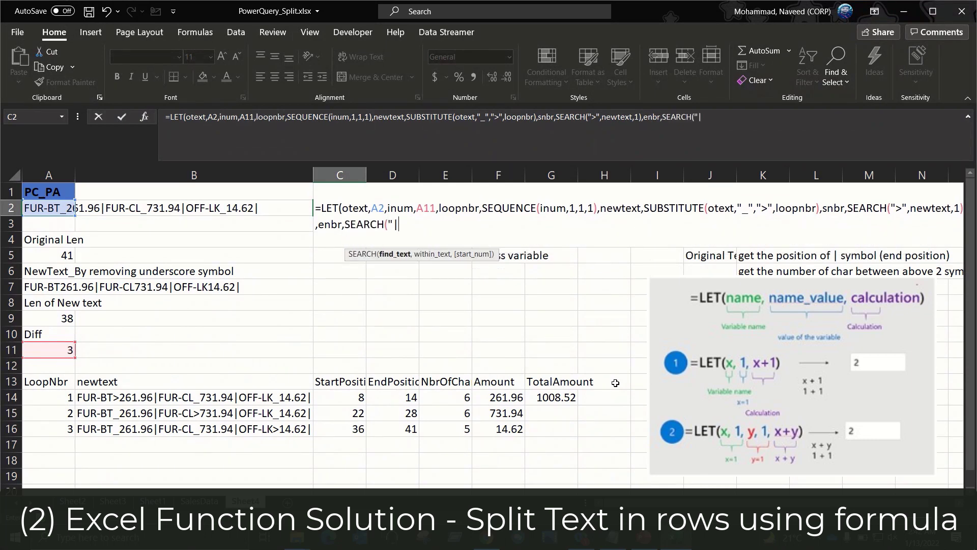
pyautogui.write('",')
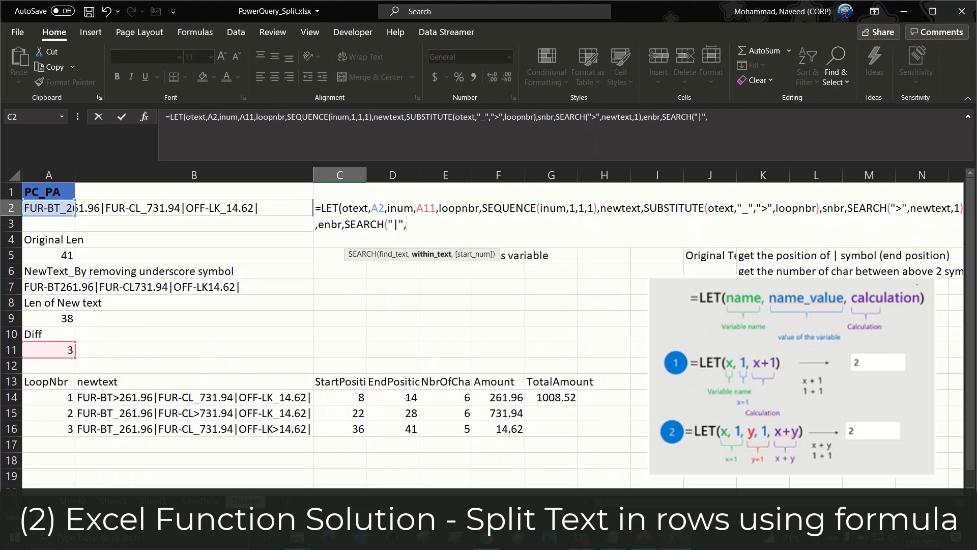
pyautogui.write('newtext,')
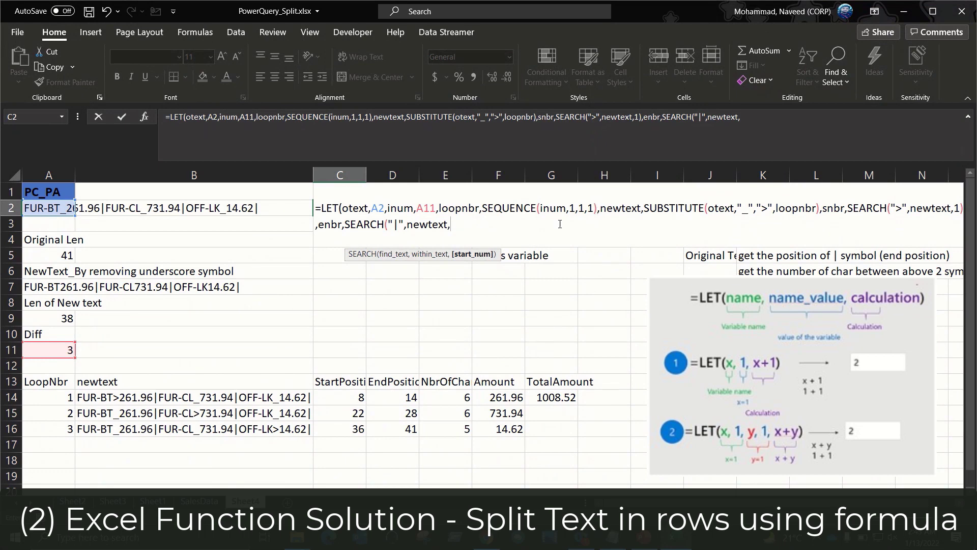
pyautogui.write('snbr)')
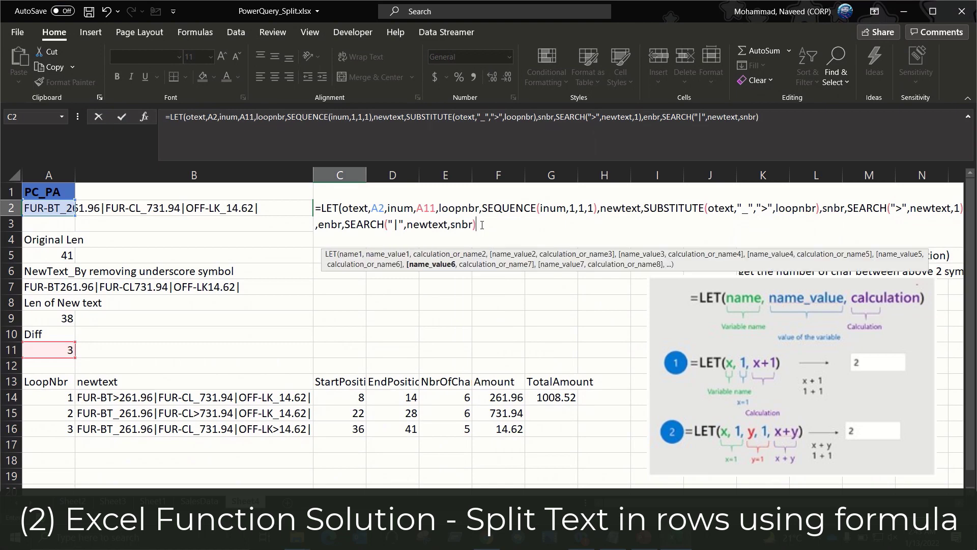
pyautogui.write(',')
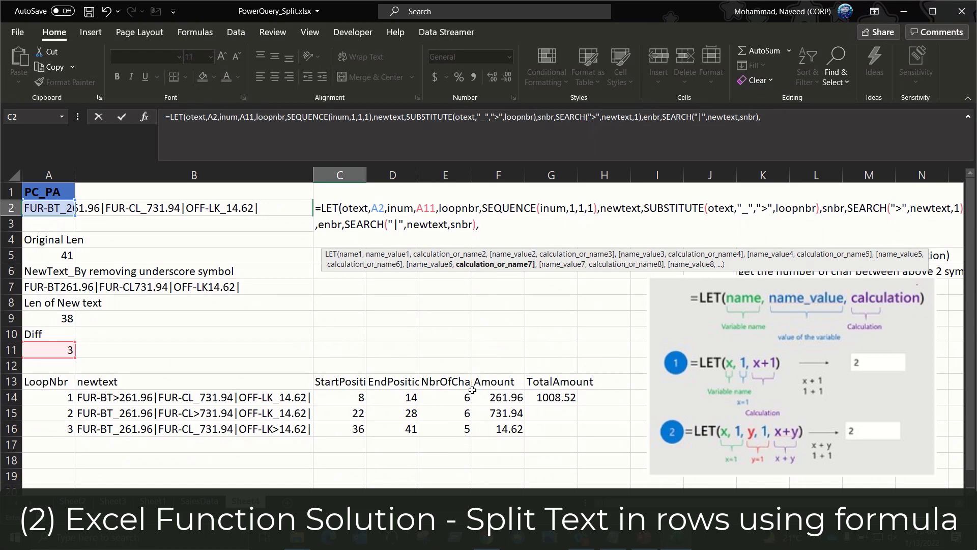
# Step: Remove the trailing space and add nbrofchar with the value enbr-snbr
pyautogui.press('BackSpace')
pyautogui.write('nbrofchar')
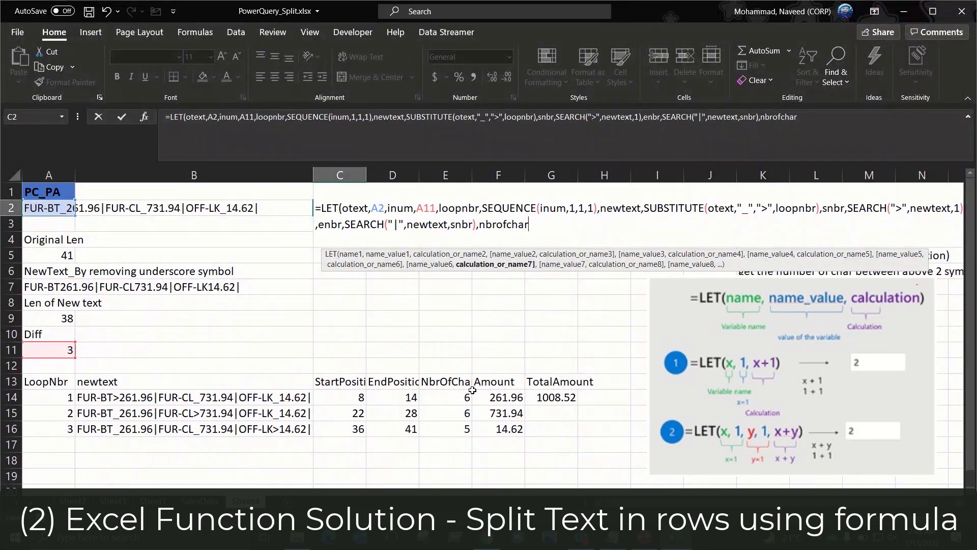
pyautogui.write(',')
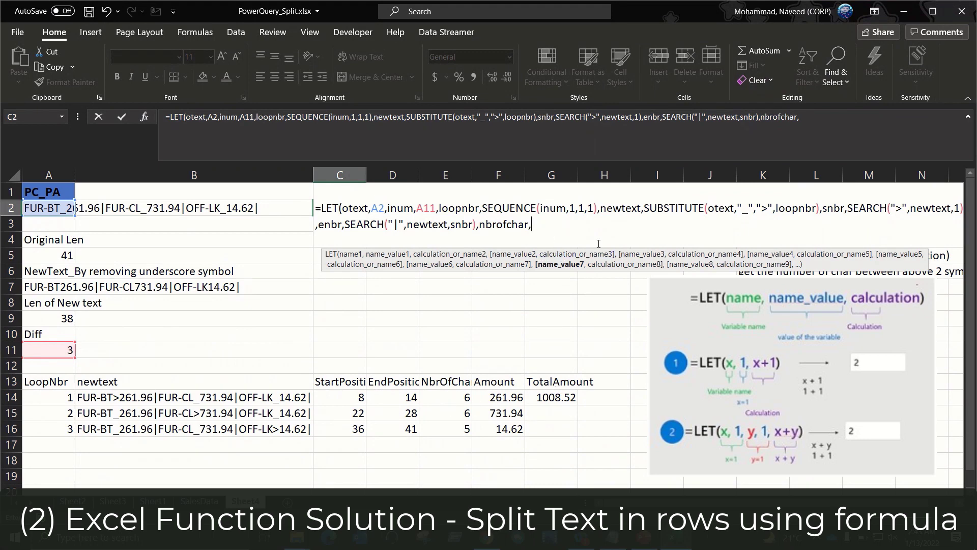
pyautogui.write('enbr')
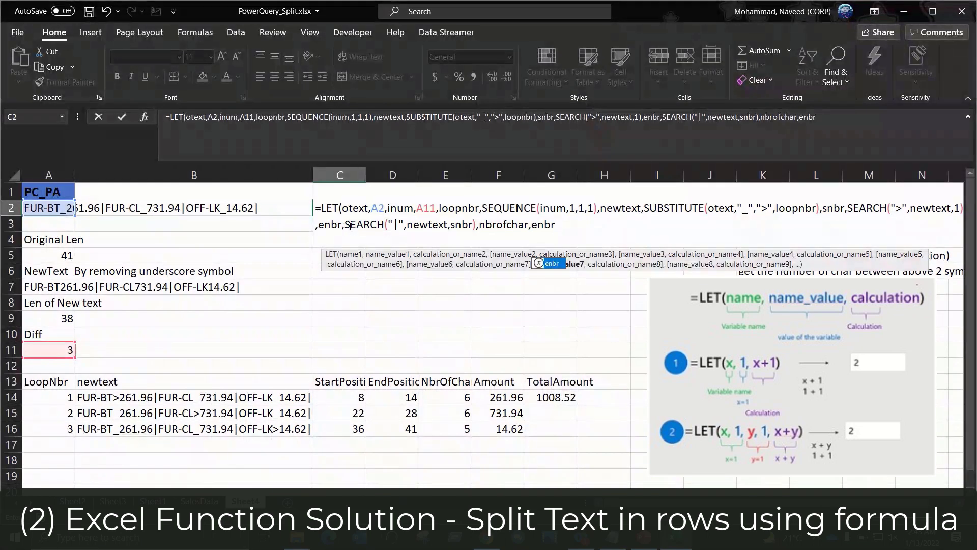
pyautogui.write('-snbr,')
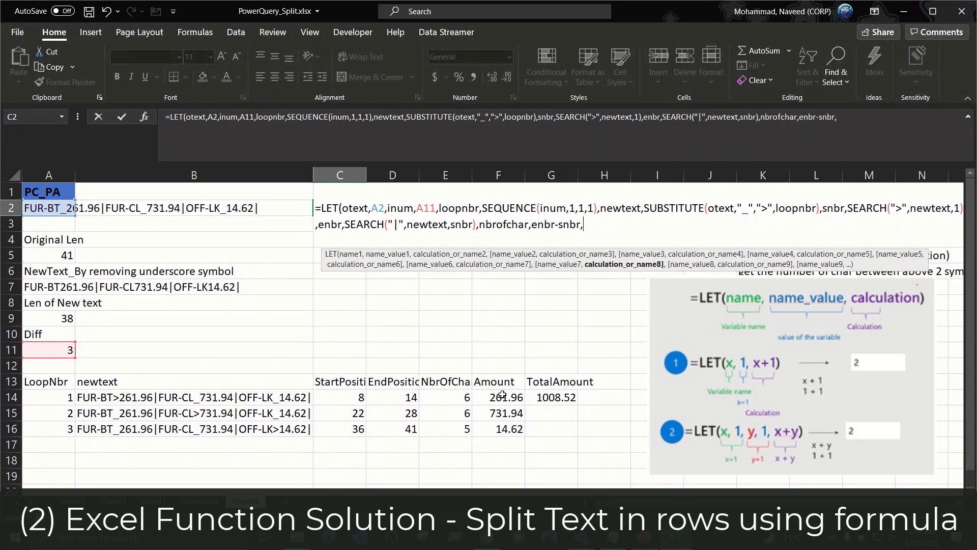
# Step: Add amt to the LET formula as VALUE(MID(newtext,snbr,nbrofchar))
pyautogui.write('am')
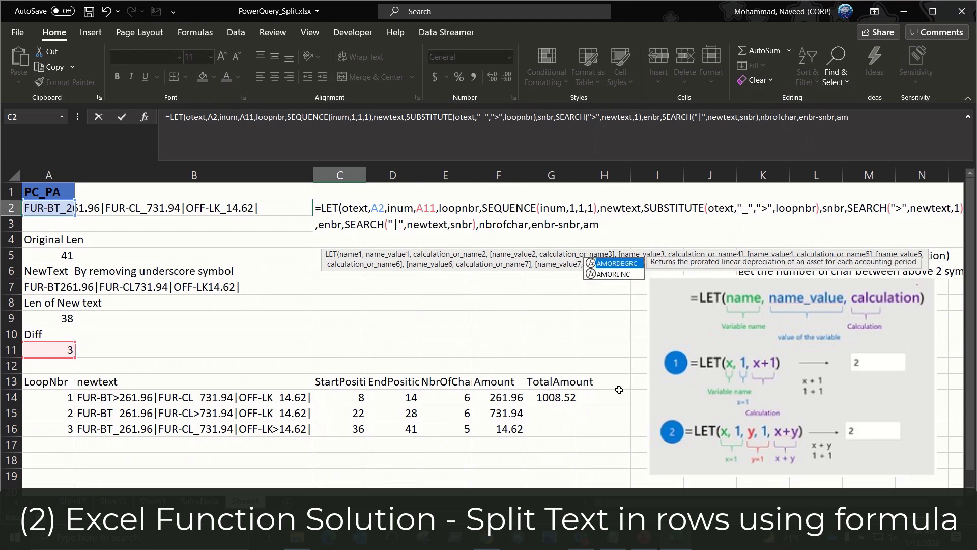
pyautogui.write('t,')
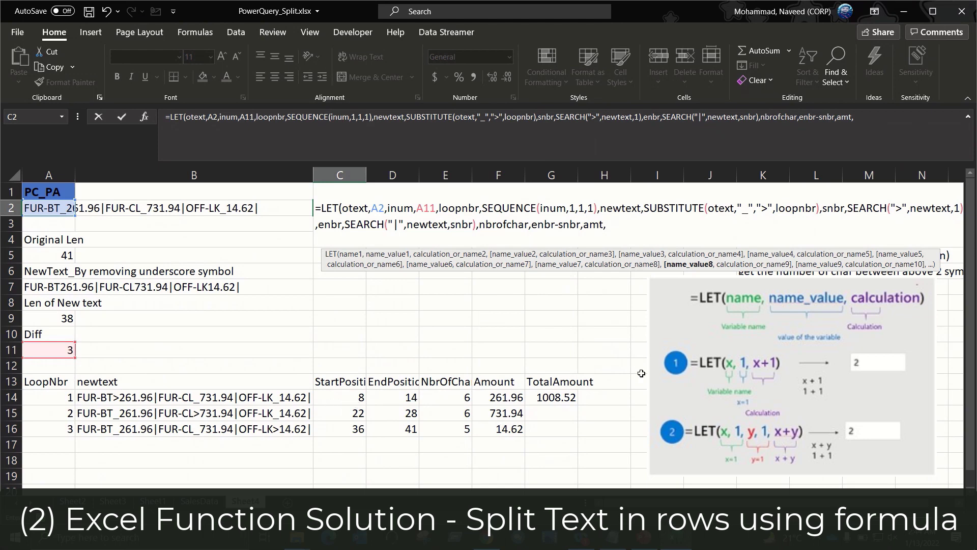
pyautogui.write('VALUE(')
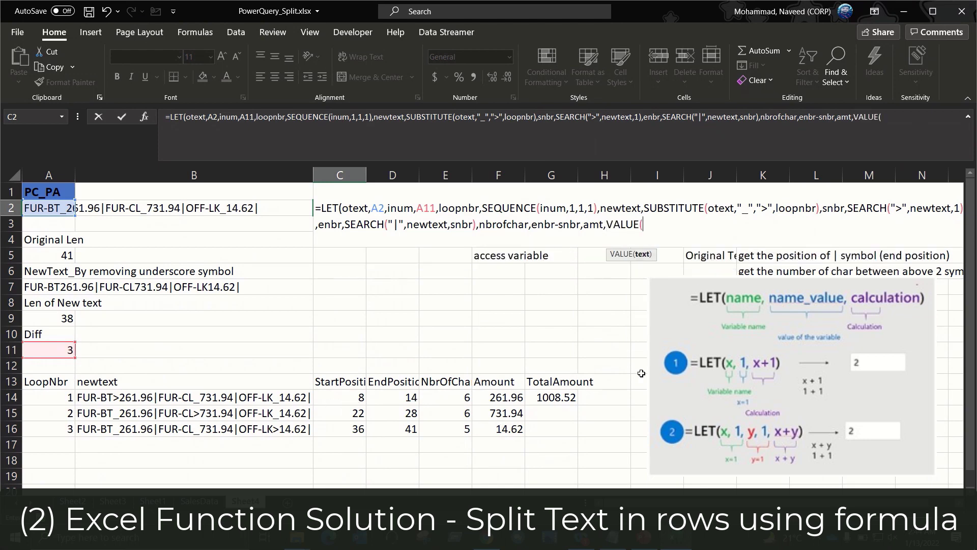
pyautogui.write('MID(')
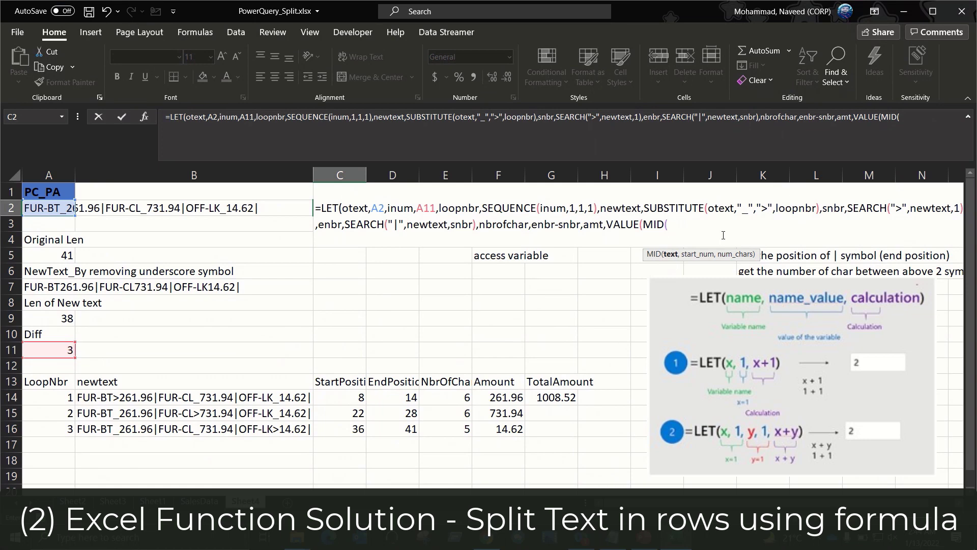
pyautogui.write('newtext')
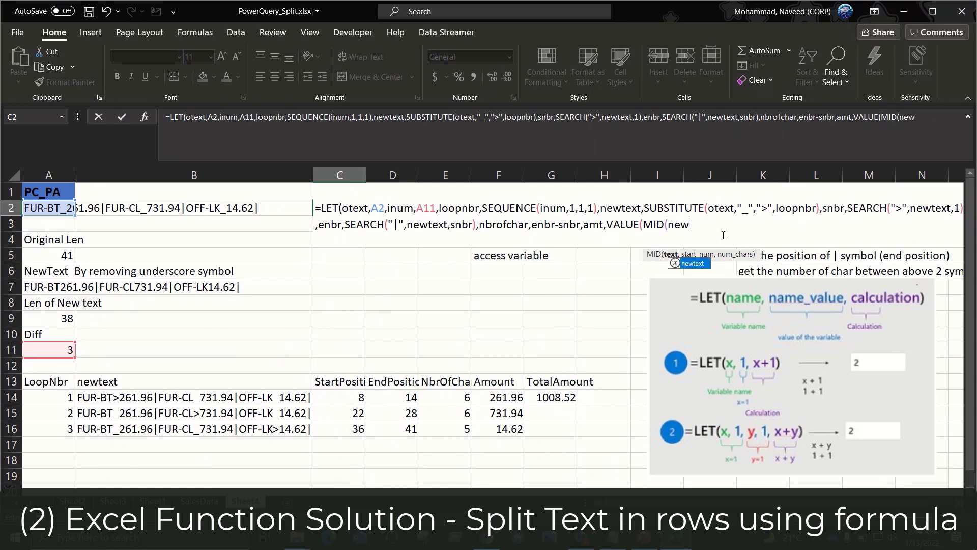
pyautogui.write(',')
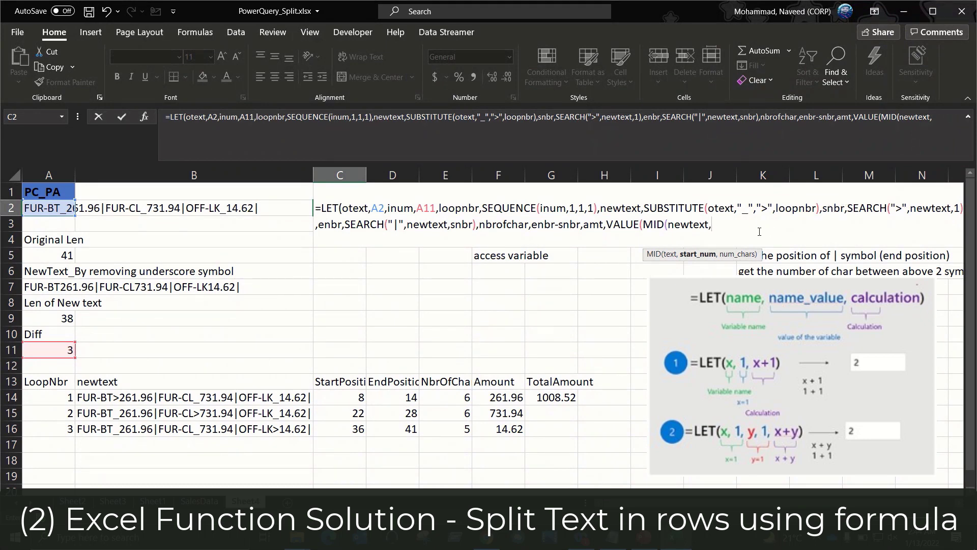
pyautogui.write('snbr')
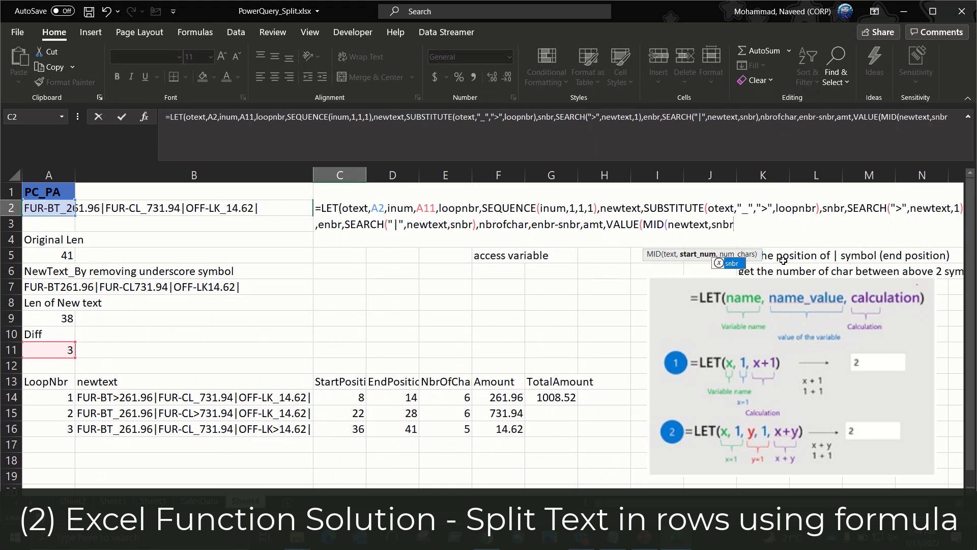
pyautogui.write(',')
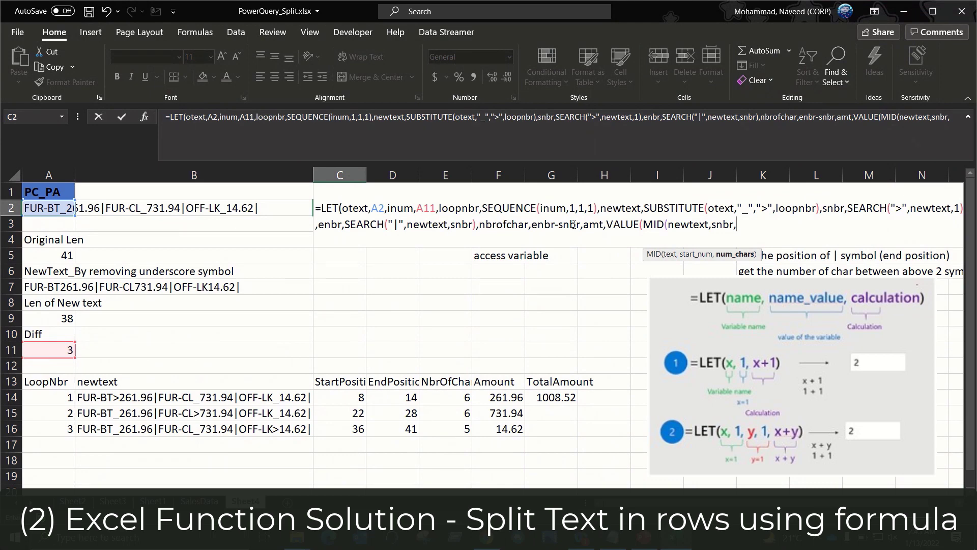
pyautogui.write('nbr')
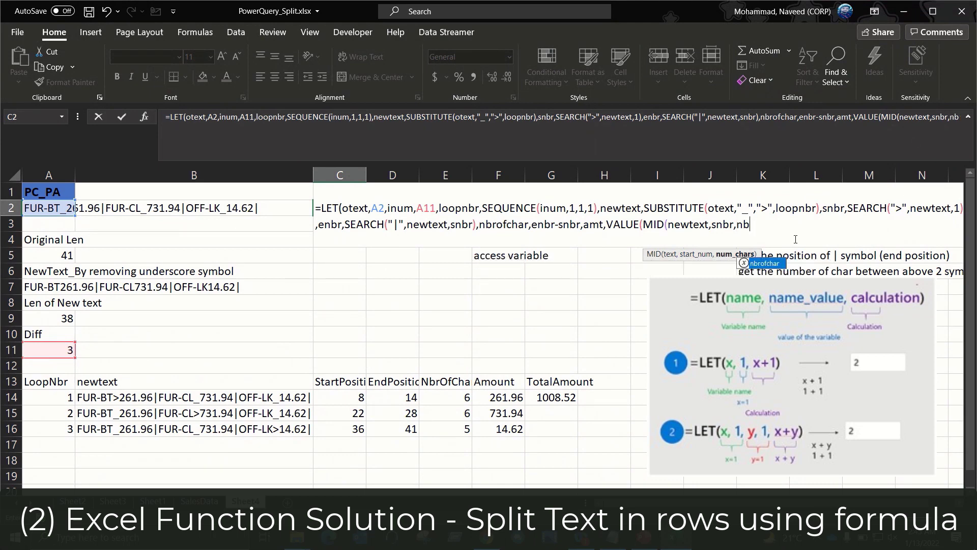
pyautogui.write('ofch')
pyautogui.press('Tab')
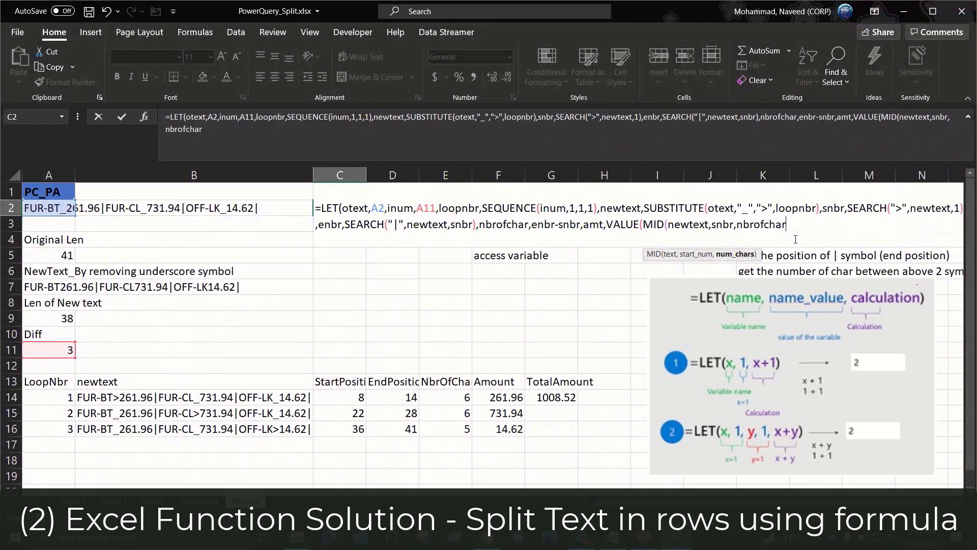
pyautogui.write(')')
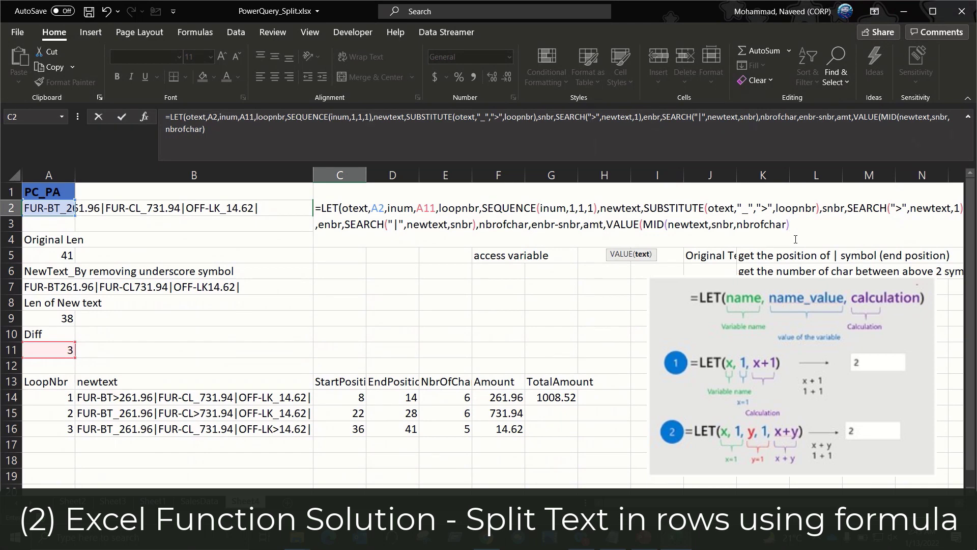
pyautogui.write('),')
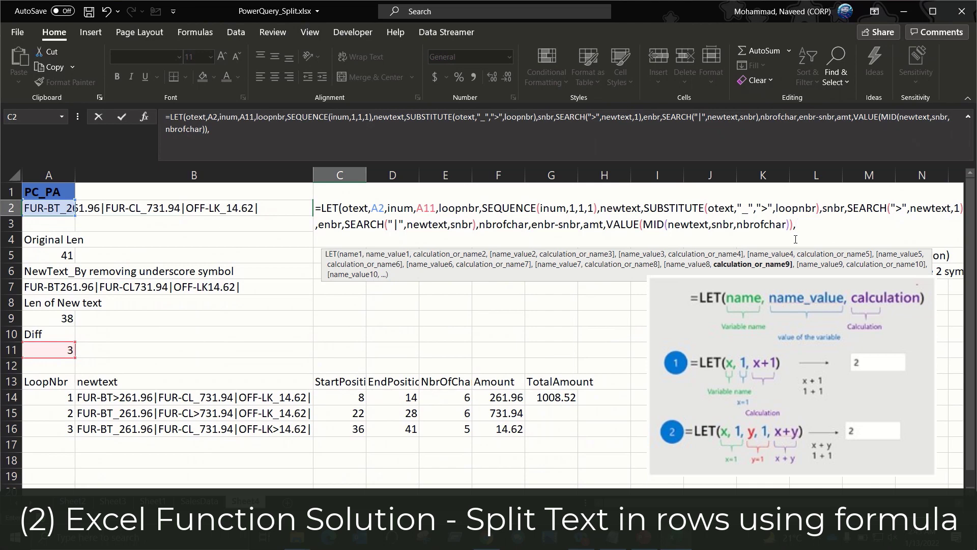
# Step: Add a tamt variable defined as SUM(amt) to the LET formula
pyautogui.write('T')
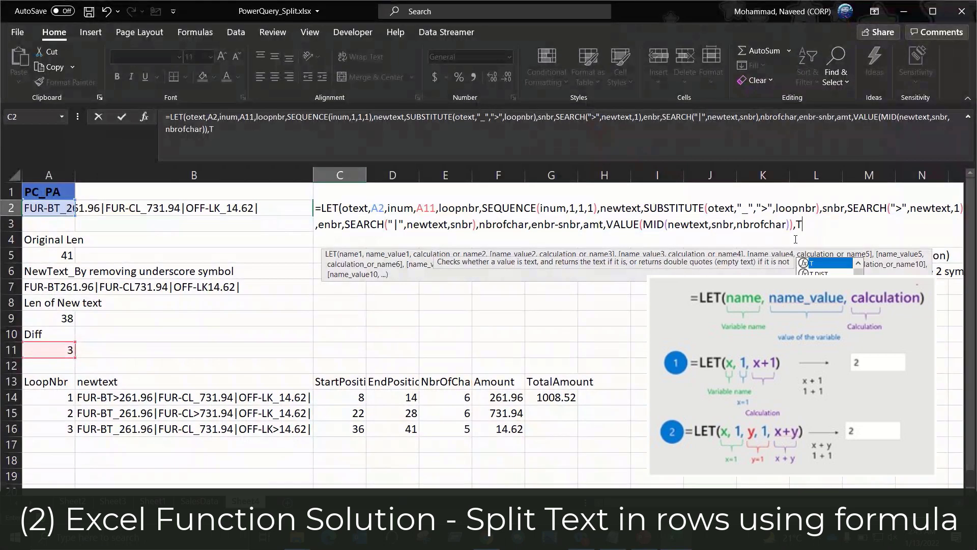
pyautogui.write('Amt')
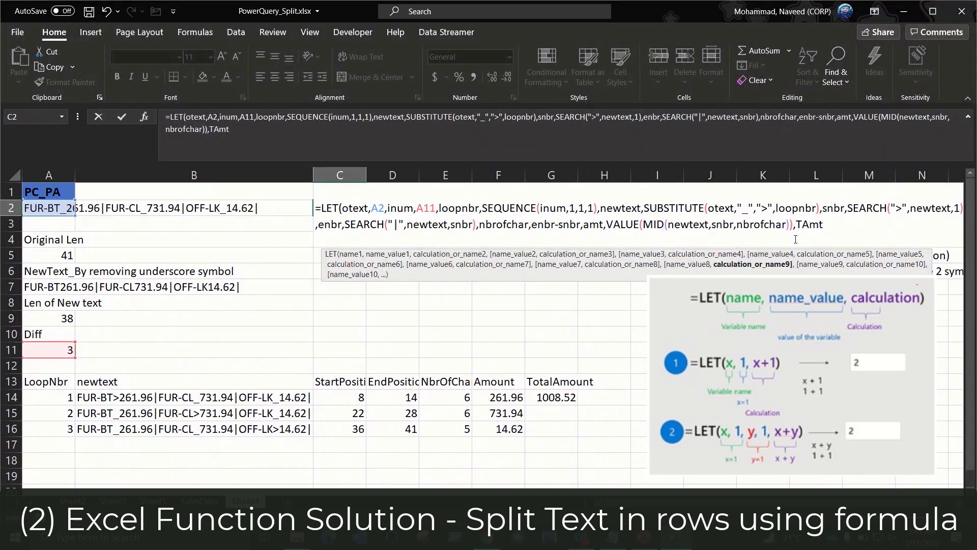
pyautogui.press('BackSpace')
pyautogui.press('BackSpace')
pyautogui.press('BackSpace')
pyautogui.press('BackSpace')
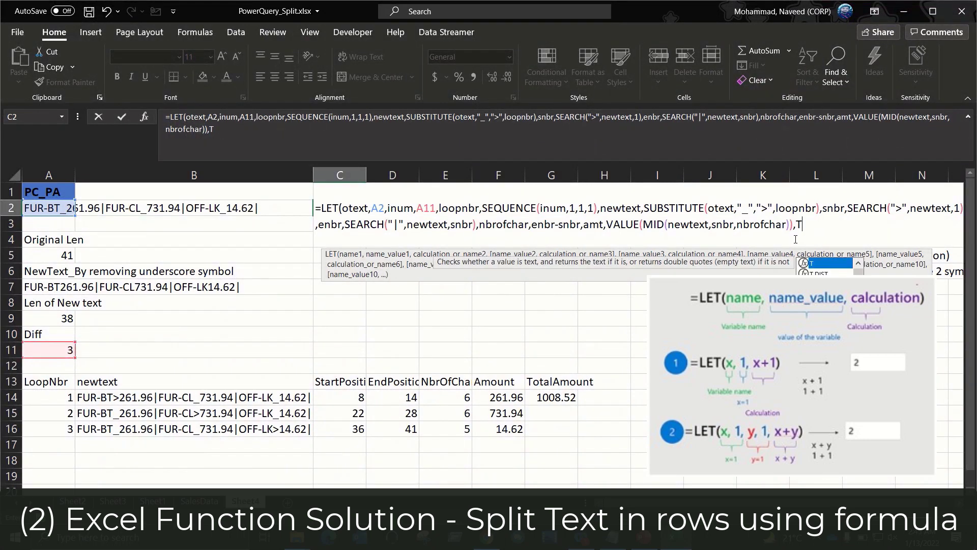
pyautogui.write('tamt')
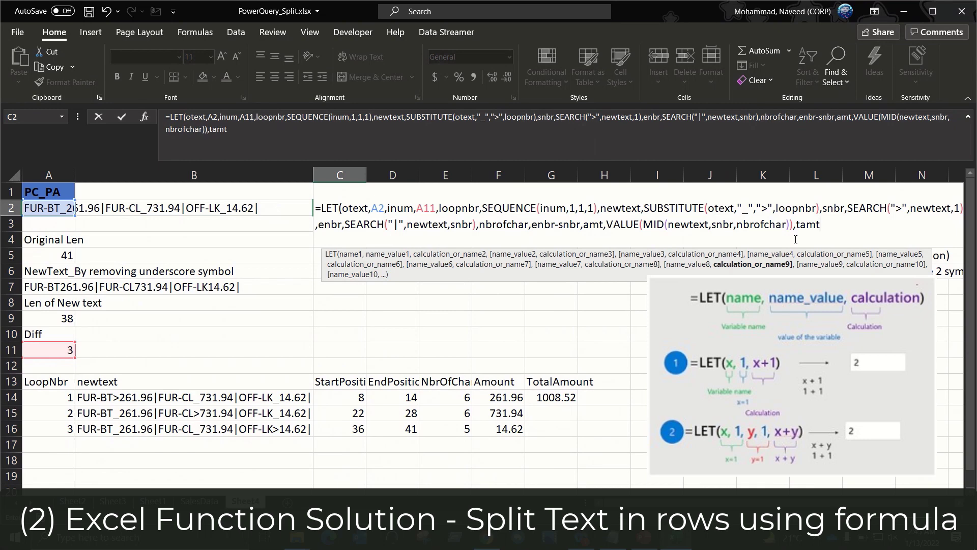
pyautogui.write(',')
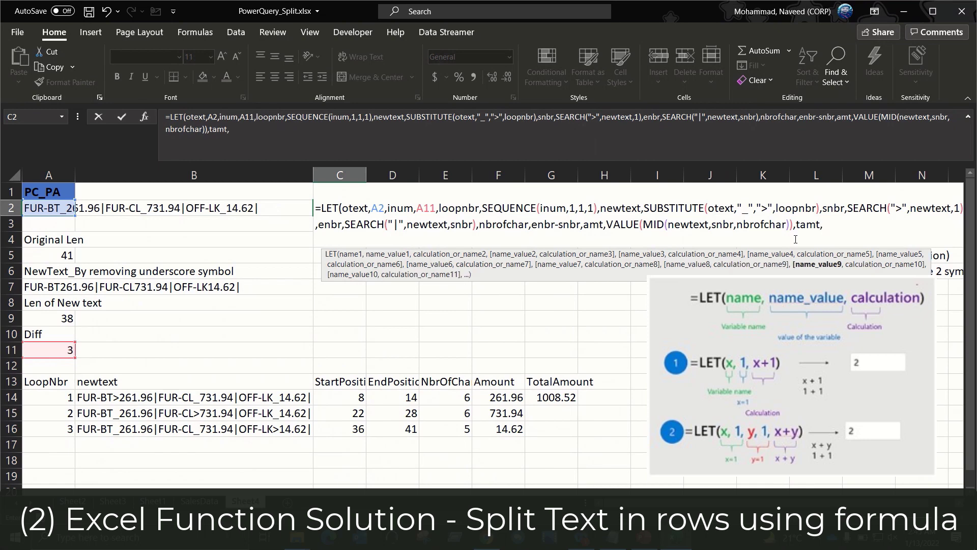
pyautogui.write('SUM(')
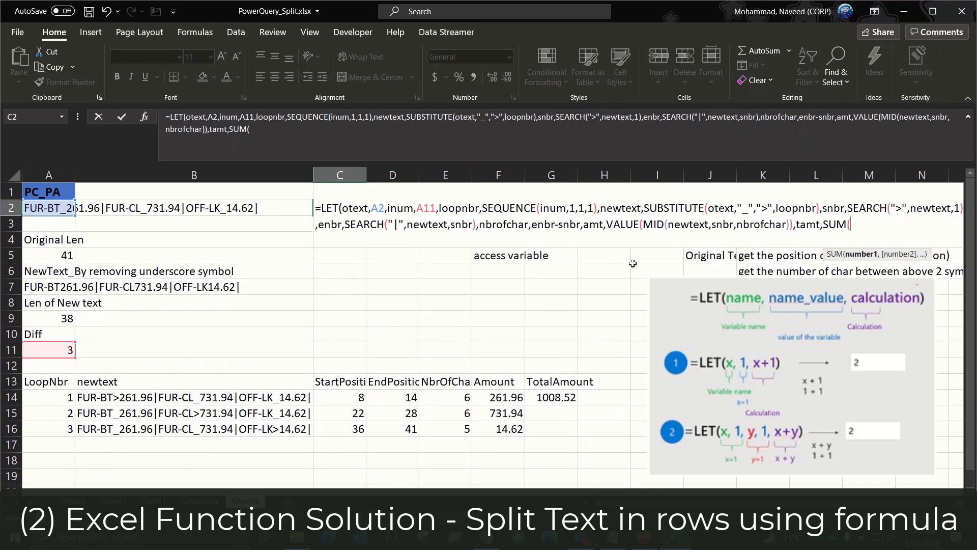
pyautogui.write('amt')
pyautogui.press('Escape')
pyautogui.write(')')
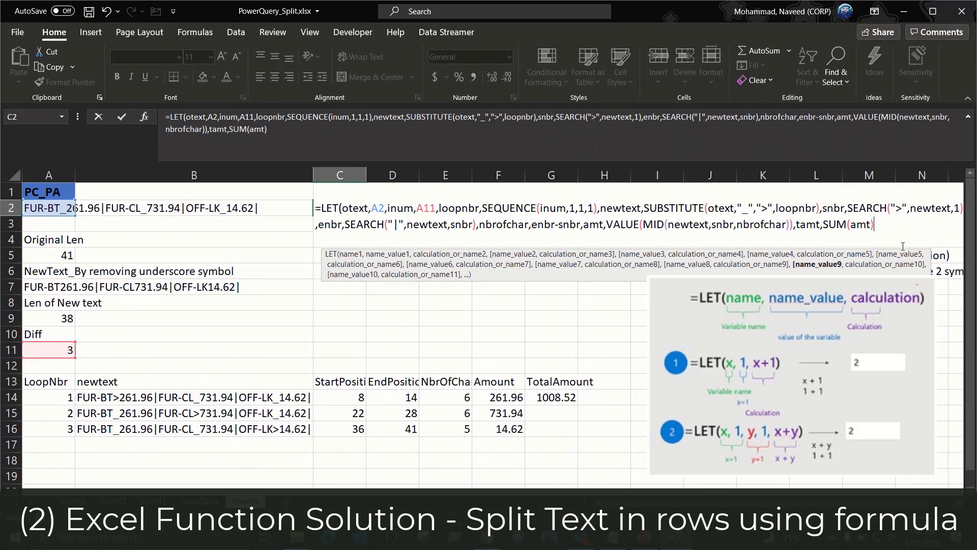
# Step: Make tamt the LET result, close the formula and commit it to C2
pyautogui.write(',')
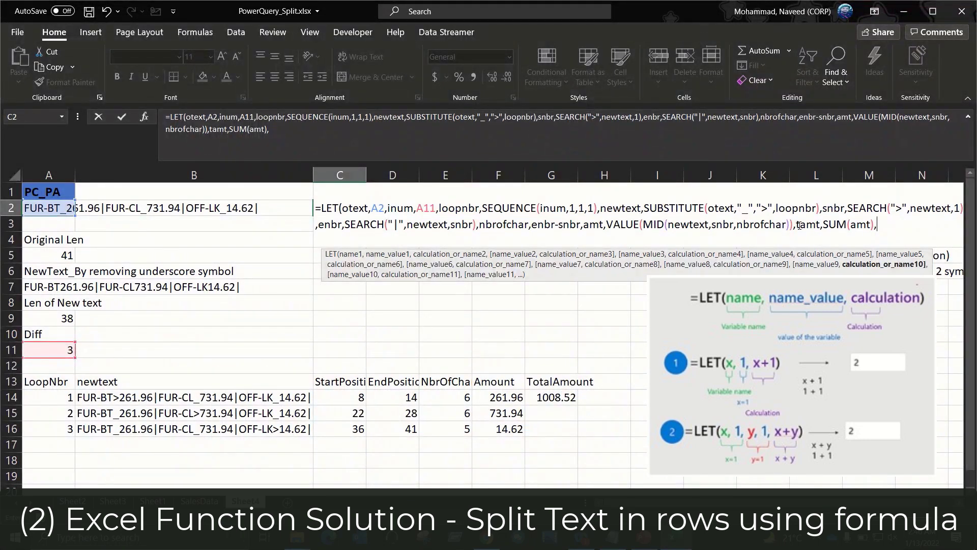
pyautogui.write('tamt')
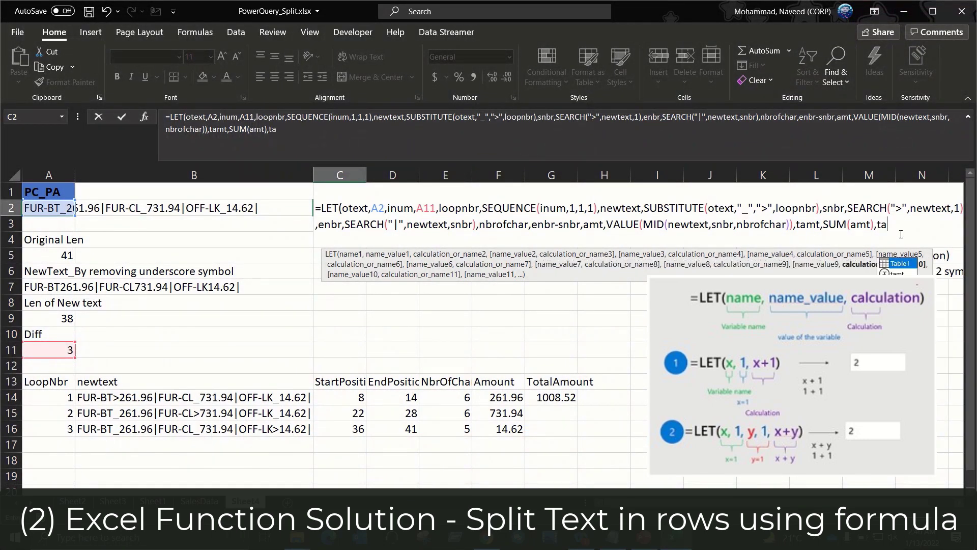
pyautogui.press('Escape')
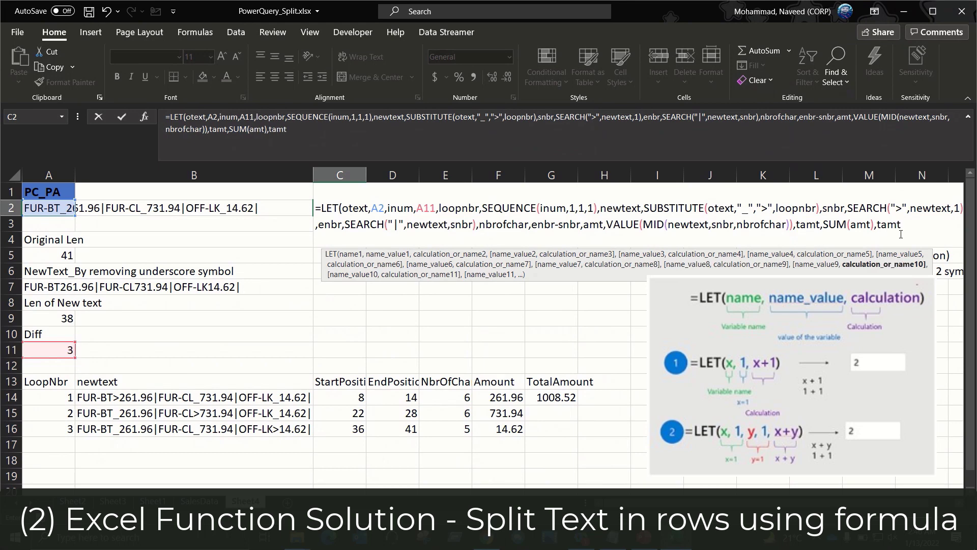
pyautogui.write(')')
pyautogui.hotkey('ctrl', 'Return')
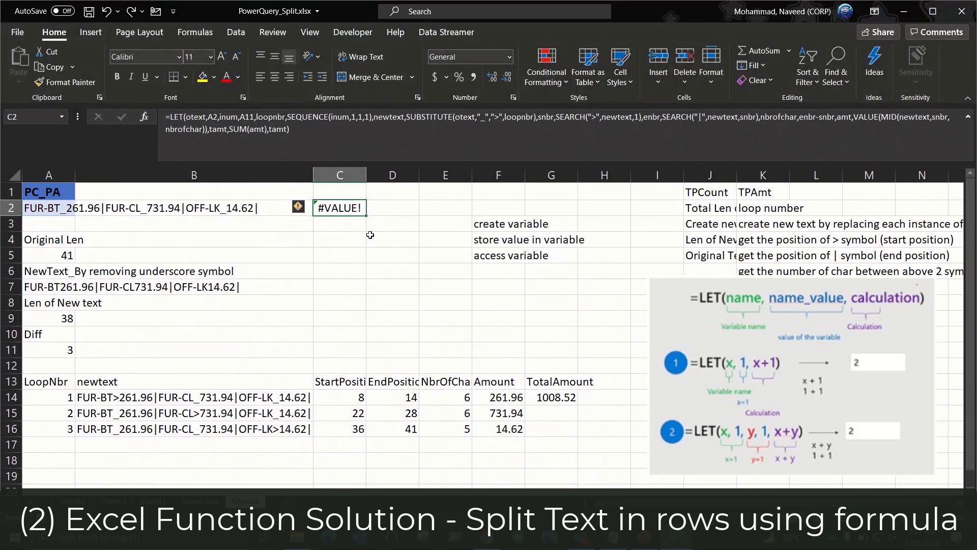
# Step: Reopen C2 and step through the otext, inum, loopnbr, newtext and snbr variables
pyautogui.press('F2')
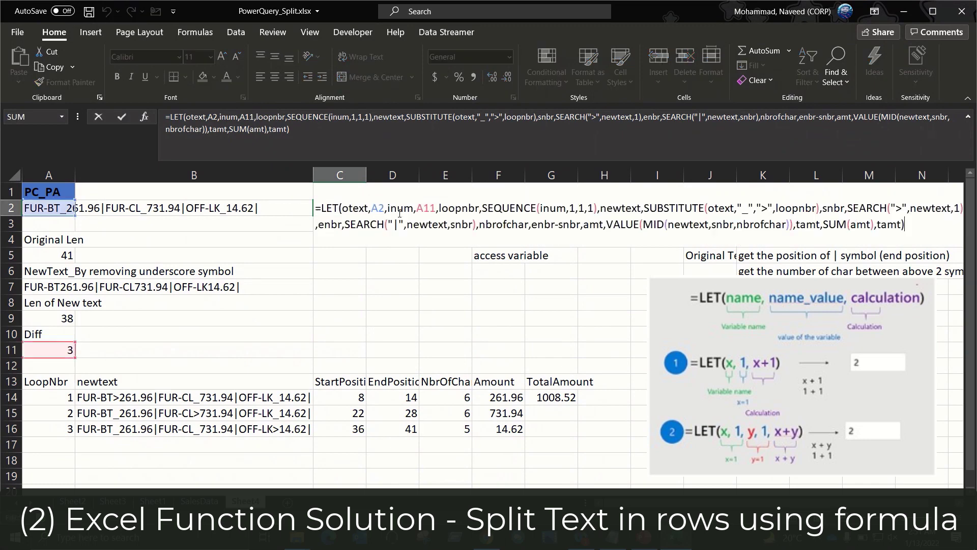
pyautogui.click(358, 209)
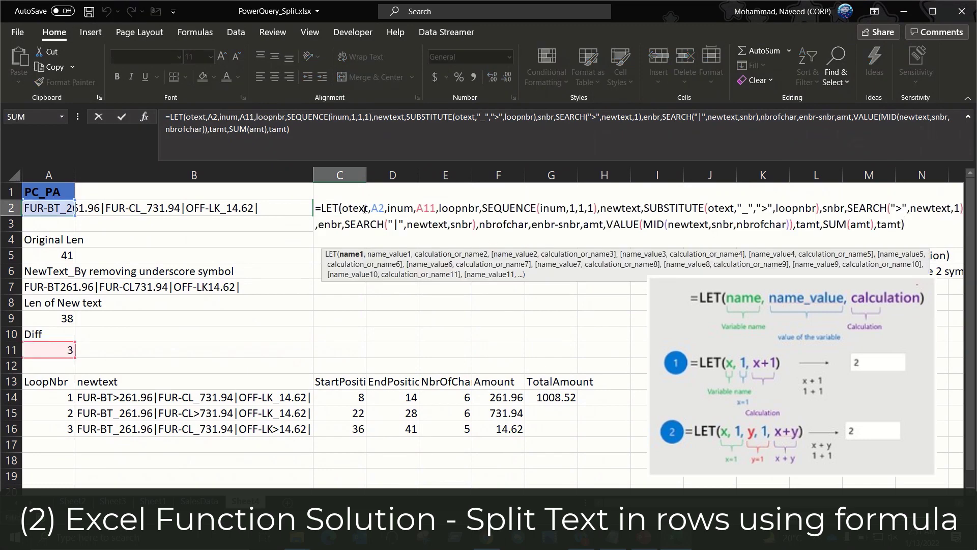
pyautogui.click(401, 208)
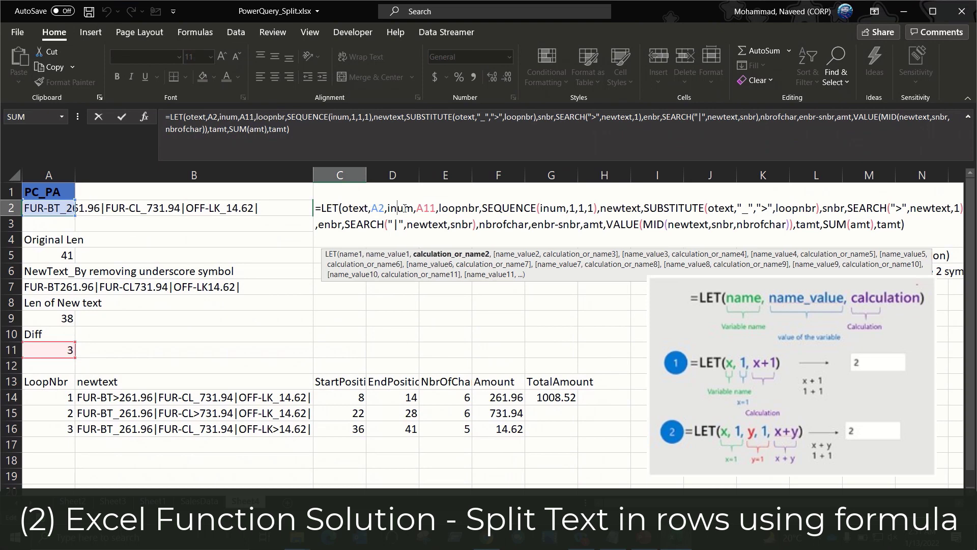
pyautogui.click(456, 210)
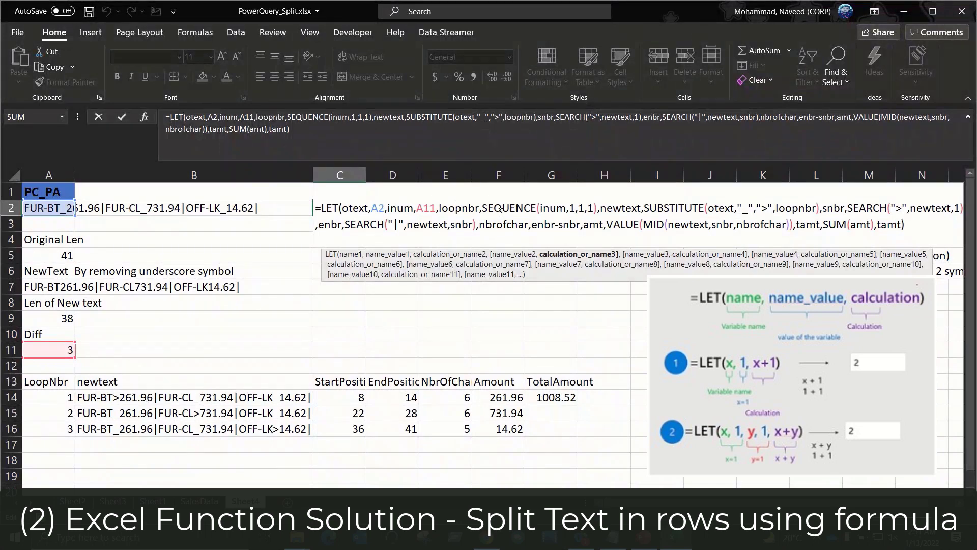
pyautogui.doubleClick(619, 208)
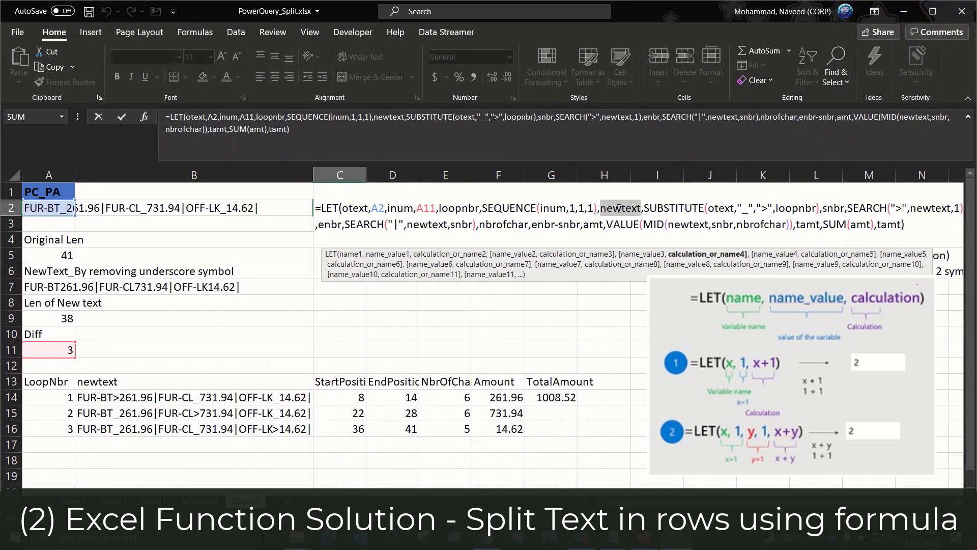
pyautogui.doubleClick(834, 208)
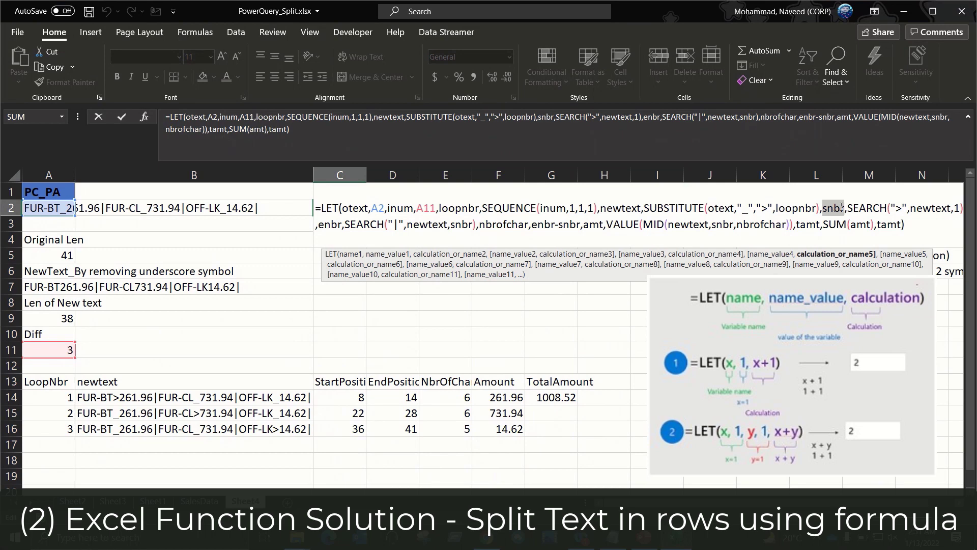
# Step: Examine and select the snbr expression SEARCH(">",newtext,1) to find the start-position error
pyautogui.click(880, 207)
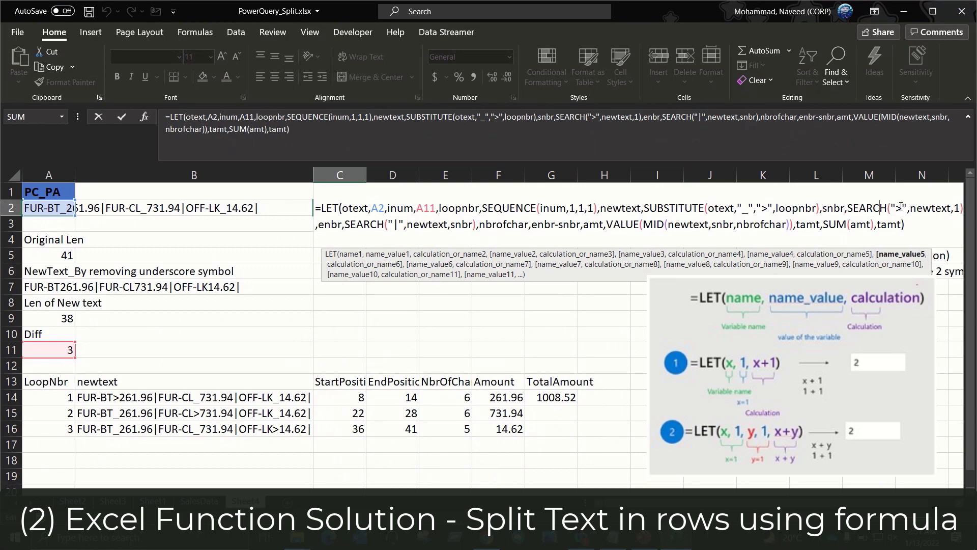
pyautogui.click(903, 207)
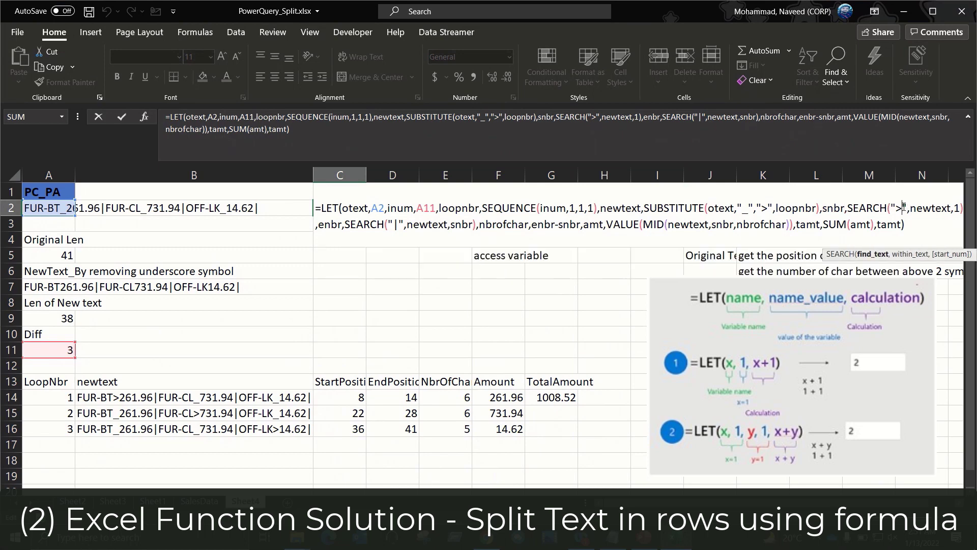
pyautogui.press('Right')
pyautogui.press('Right')
pyautogui.press('Right')
pyautogui.press('Right')
pyautogui.press('Right')
pyautogui.press('Right')
pyautogui.press('Right')
pyautogui.press('Right')
pyautogui.press('Right')
pyautogui.press('Right')
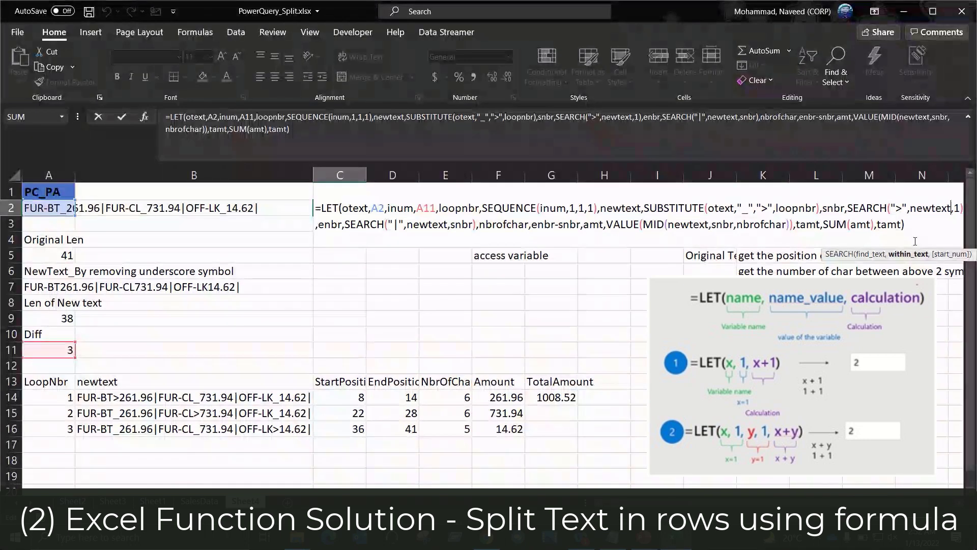
pyautogui.press('Right')
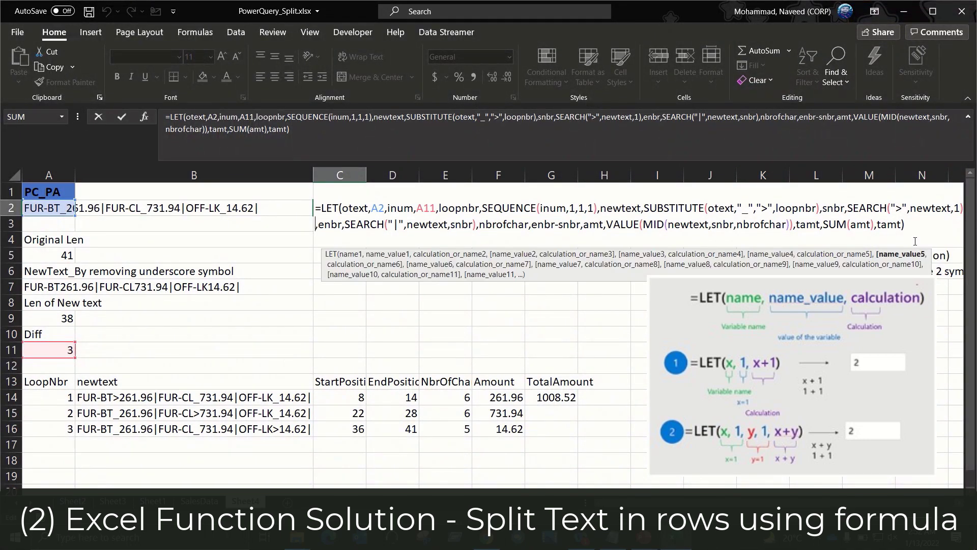
pyautogui.hotkey('shift', 'Left')
pyautogui.hotkey('shift', 'Left')
pyautogui.hotkey('shift', 'Left')
pyautogui.hotkey('shift', 'Left')
pyautogui.hotkey('shift', 'Left')
pyautogui.hotkey('shift', 'Left')
pyautogui.hotkey('shift', 'Left')
pyautogui.hotkey('shift', 'Left')
pyautogui.hotkey('shift', 'Left')
pyautogui.hotkey('shift', 'Left')
pyautogui.hotkey('shift', 'Left')
pyautogui.hotkey('shift', 'Left')
pyautogui.hotkey('shift', 'Left')
pyautogui.hotkey('shift', 'Left')
pyautogui.hotkey('shift', 'Left')
pyautogui.hotkey('shift', 'Left')
pyautogui.hotkey('shift', 'Left')
pyautogui.hotkey('shift', 'Left')
pyautogui.hotkey('shift', 'Left')
pyautogui.hotkey('shift', 'Left')
pyautogui.hotkey('shift', 'Left')
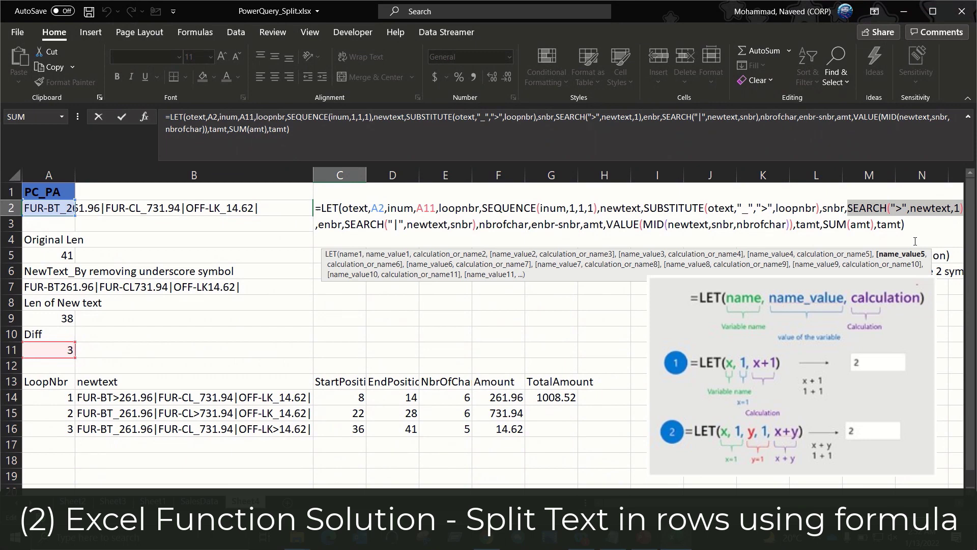
pyautogui.press('Right')
pyautogui.press('Right')
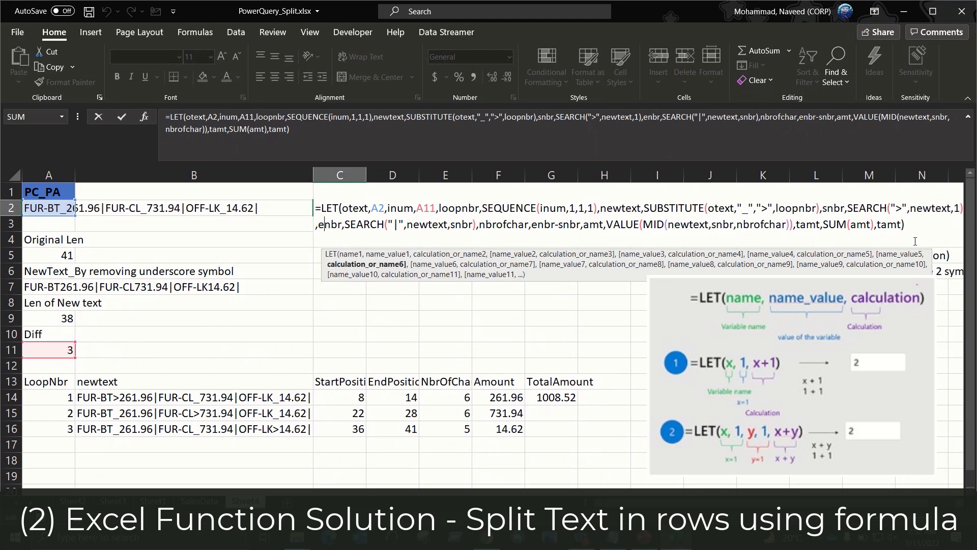
pyautogui.press('Right')
pyautogui.press('Right')
pyautogui.press('Right')
pyautogui.press('Right')
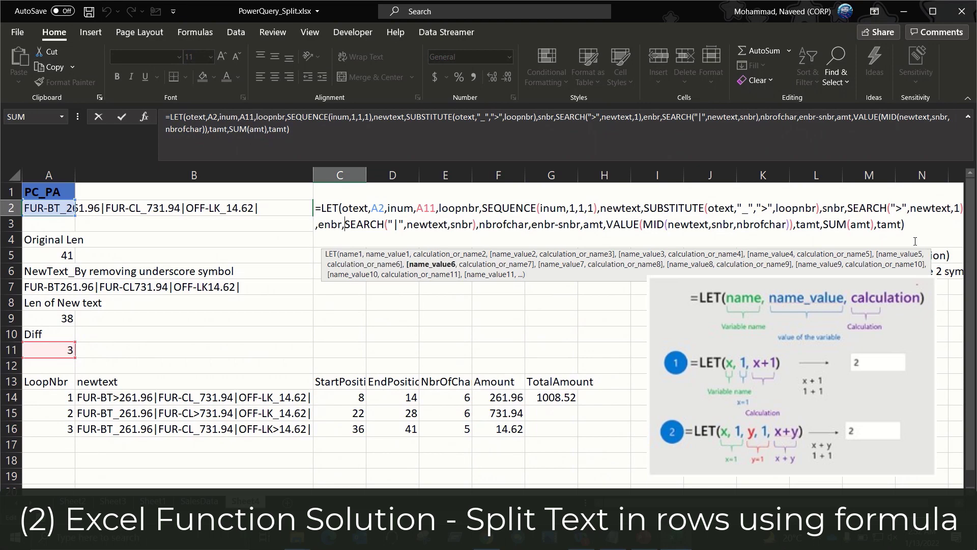
# Step: Change snbr to SEARCH(">",newtext,1)+1, review the remaining variables, and commit so C2 returns 1008.52
pyautogui.click(943, 208)
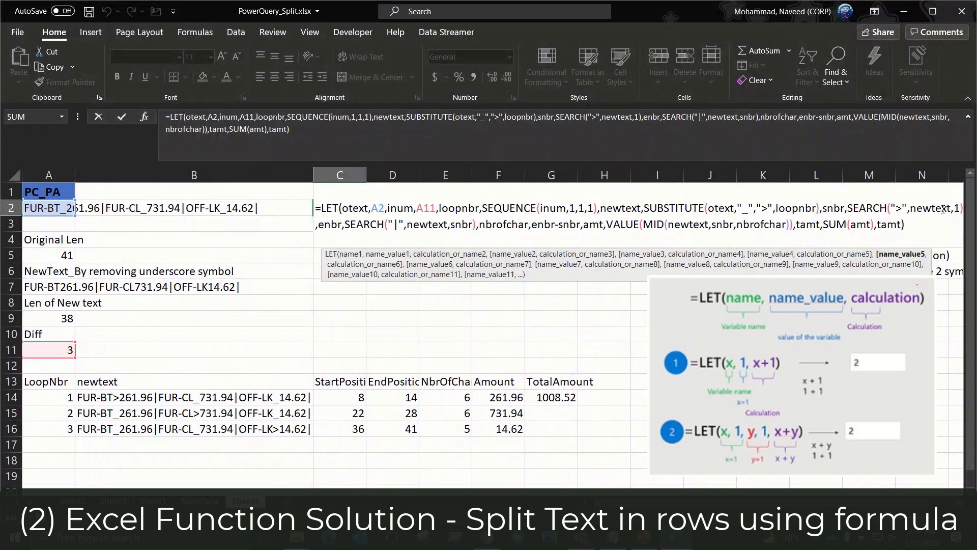
pyautogui.write('+')
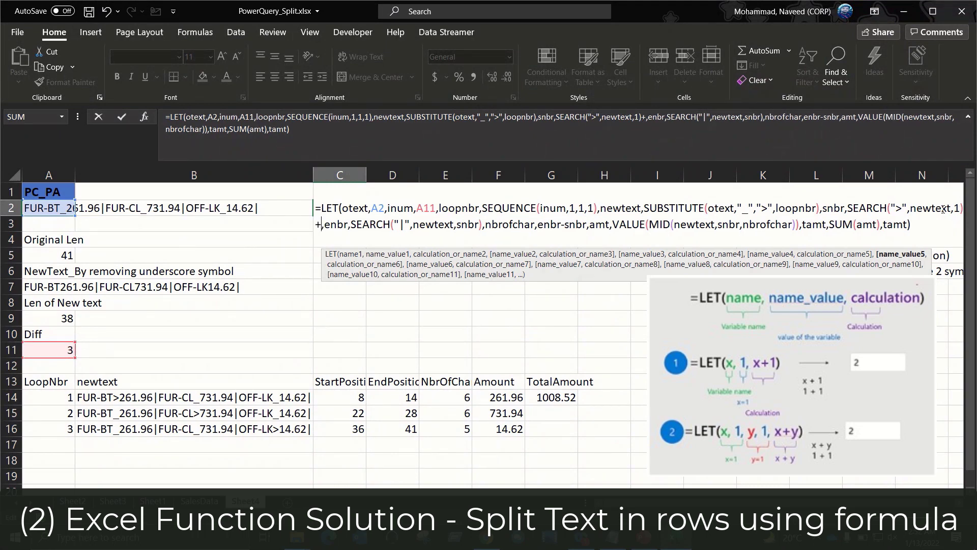
pyautogui.write('1')
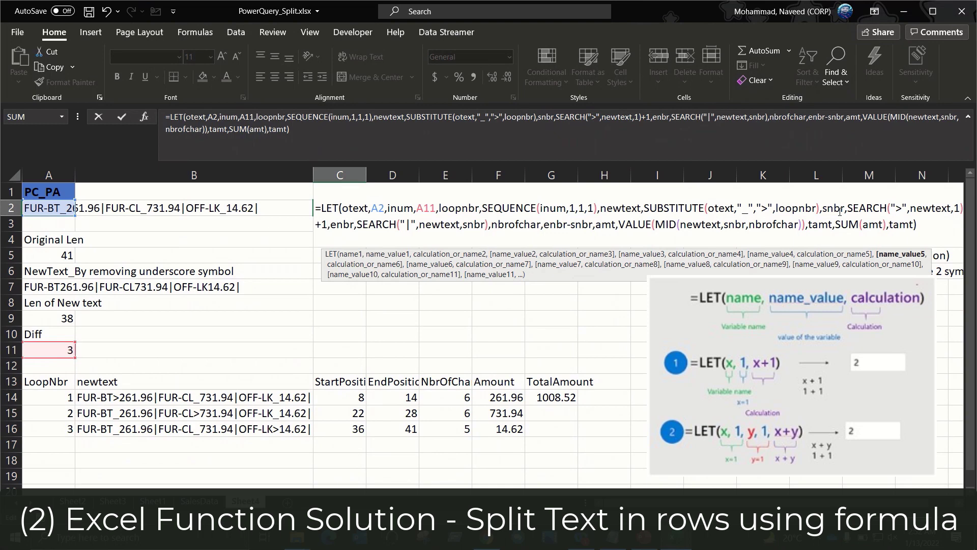
pyautogui.doubleClick(341, 224)
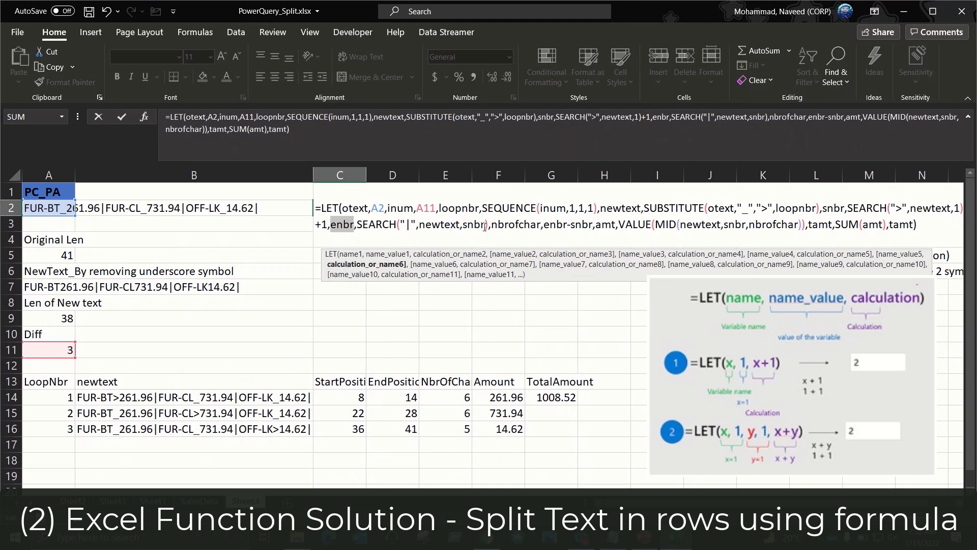
pyautogui.doubleClick(509, 225)
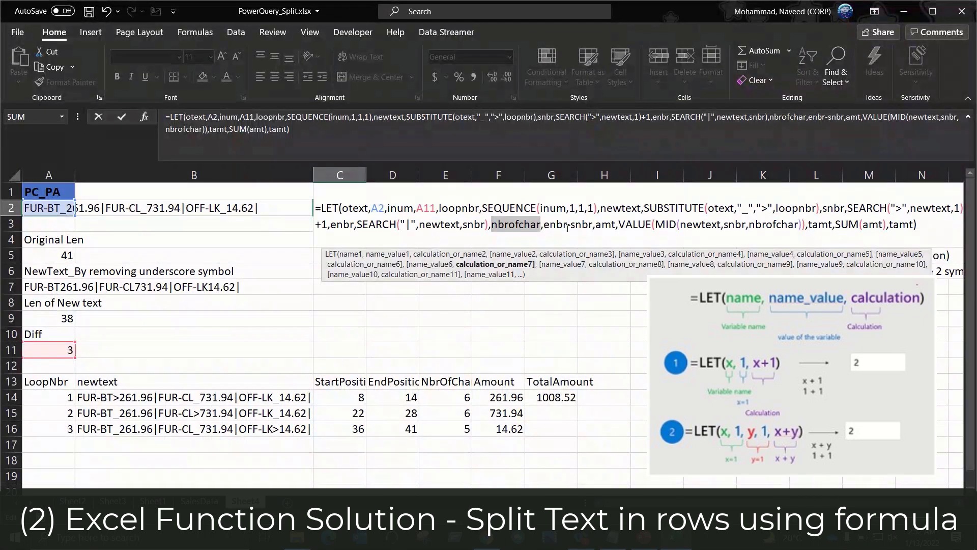
pyautogui.doubleClick(605, 225)
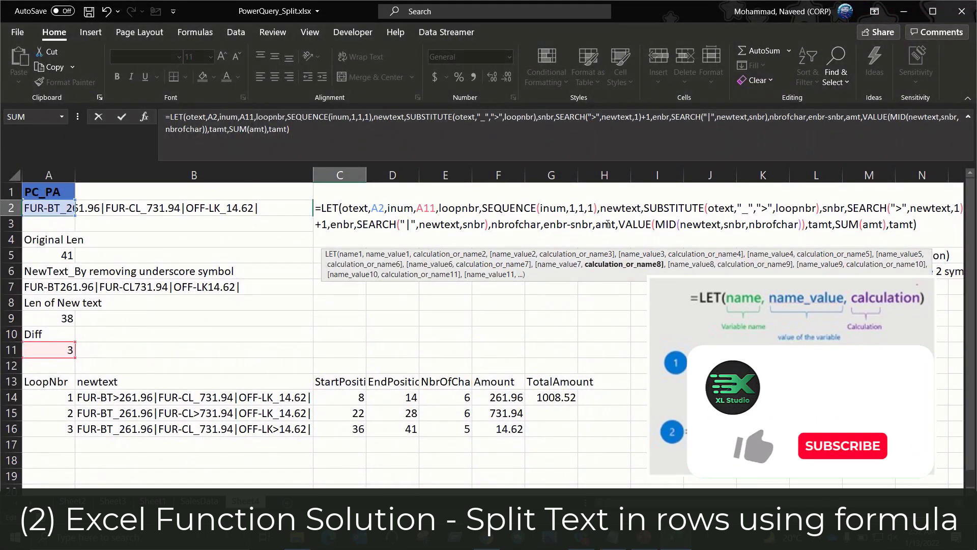
pyautogui.click(822, 226)
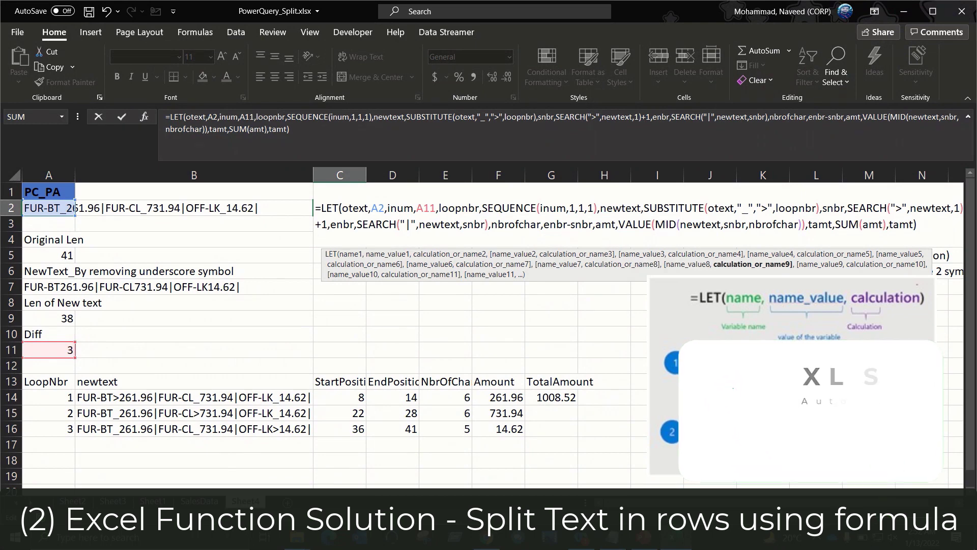
pyautogui.hotkey('ctrl', 'Return')
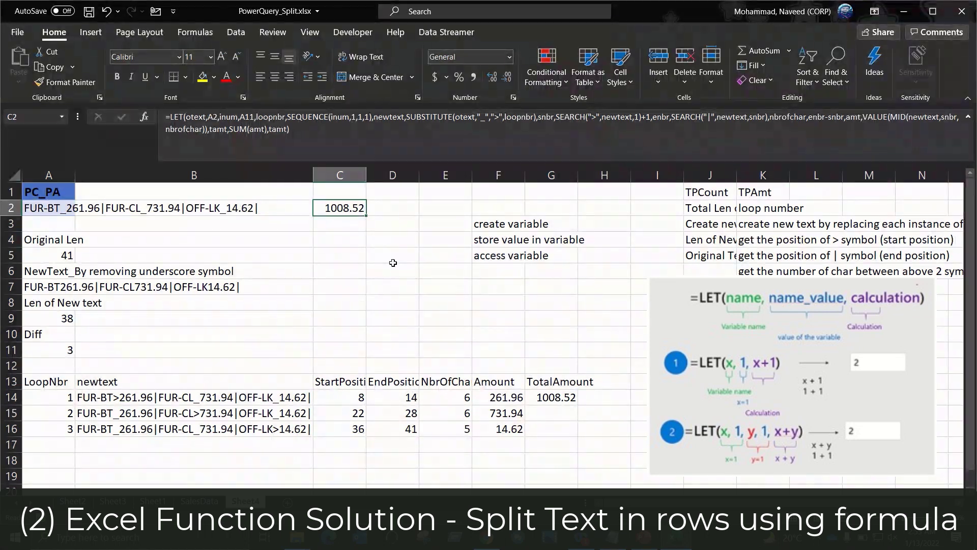
# Step: Append the fourth item PC01_34.56 to the pipe-separated text in A2
pyautogui.click(45, 210)
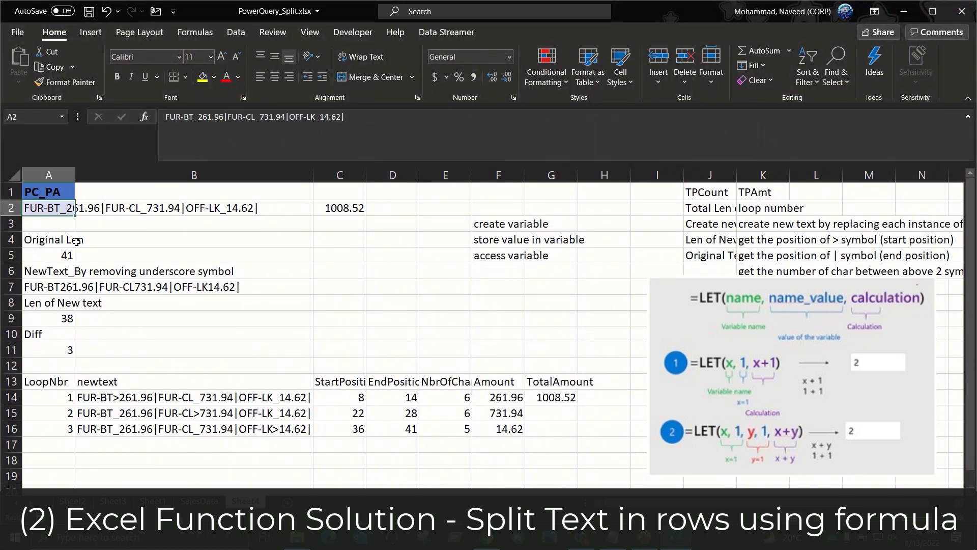
pyautogui.press('F2')
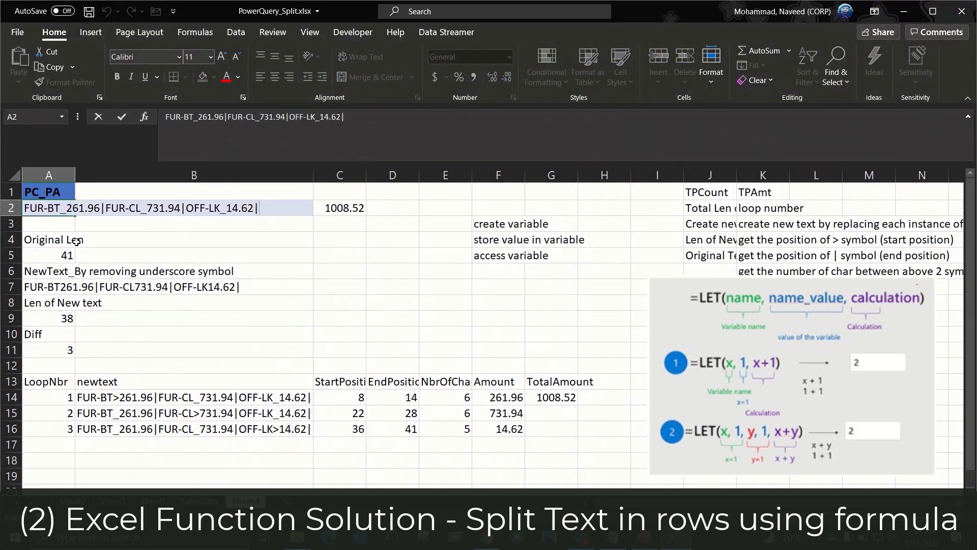
pyautogui.write('PC01_34.56|')
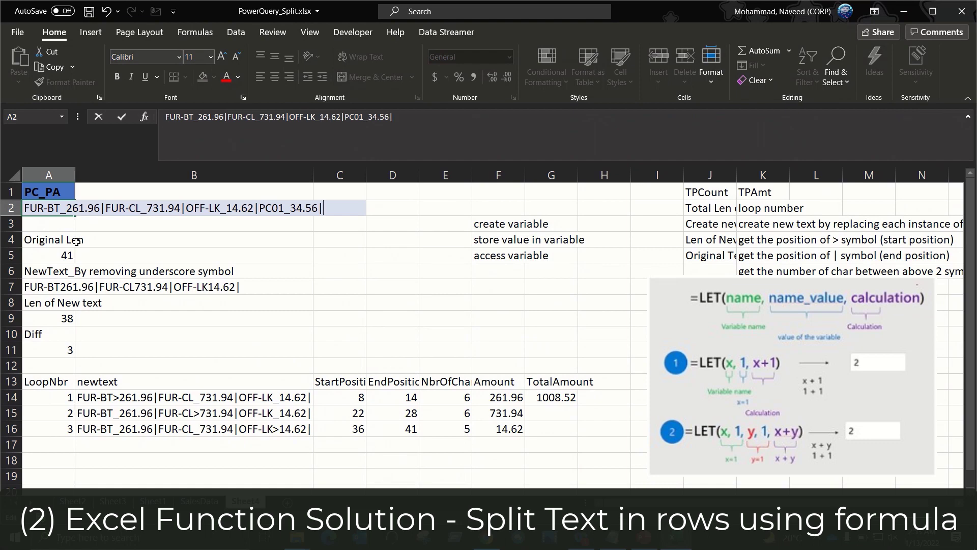
pyautogui.press('Return')
# Step: Check the four loop rows and the LET formula's new 1043.08 total in C2
pyautogui.press('Up')
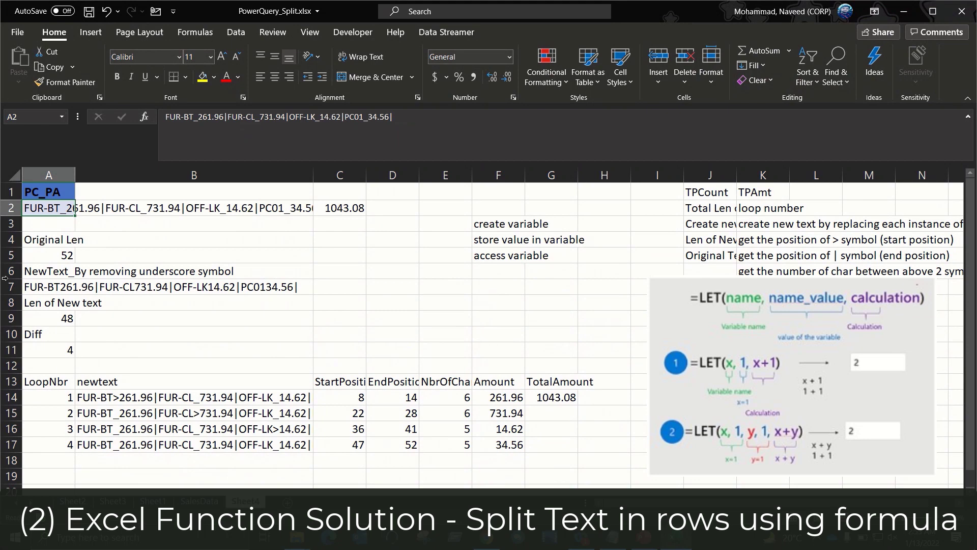
pyautogui.moveTo(58, 400); pyautogui.dragTo(189, 434)
pyautogui.click(342, 208)
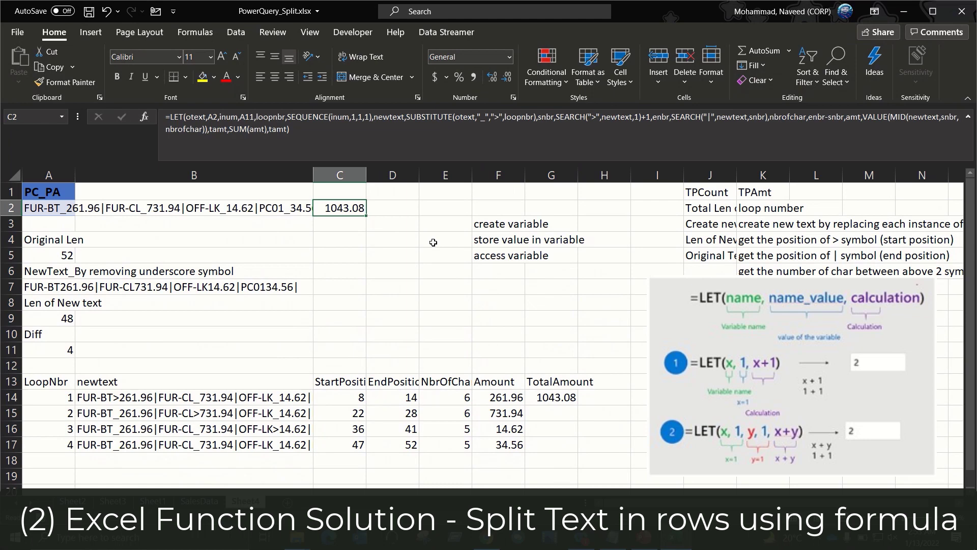
# Step: Review the =SUM(F14#) total in G14, then move to the SalesData sheet
pyautogui.click(544, 400)
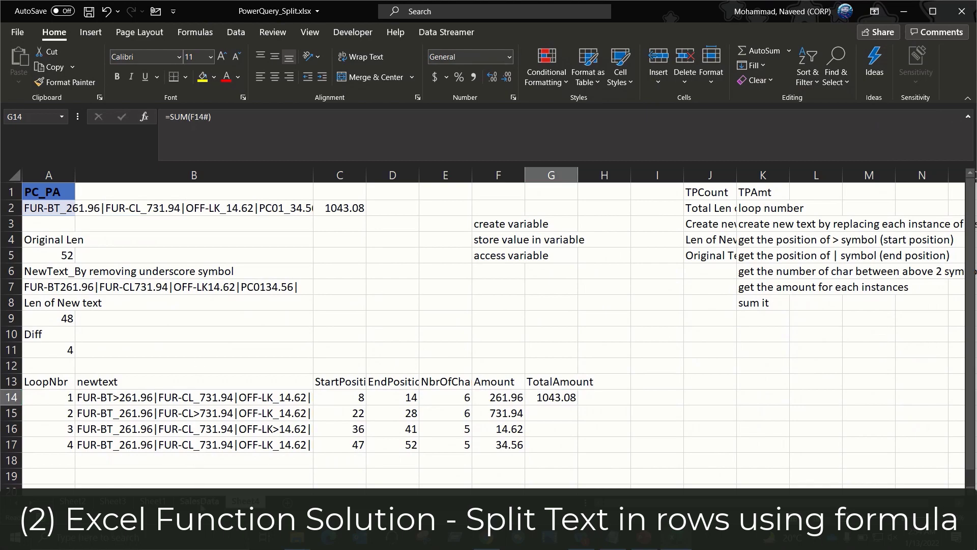
pyautogui.click(199, 500)
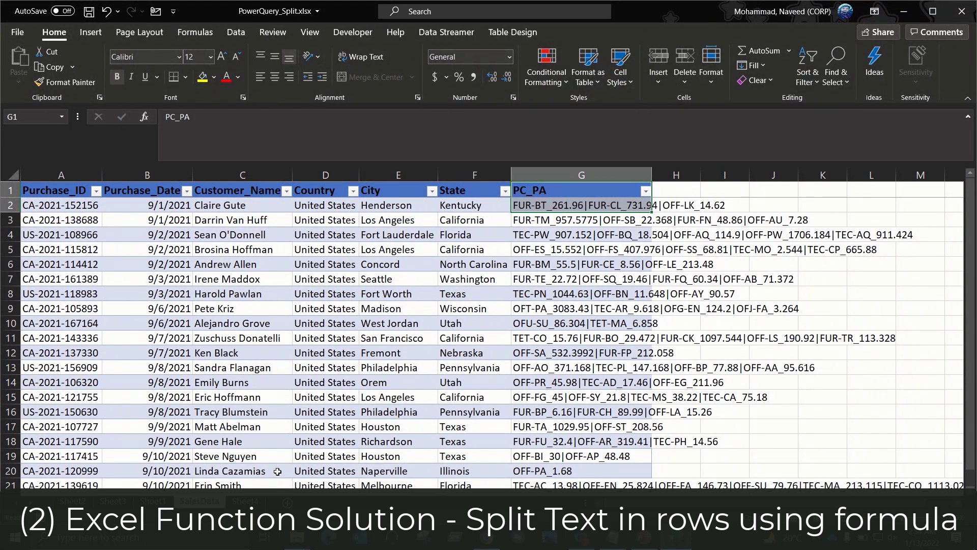
# Step: Add a ProductCode header column to the SalesData table beside PC_PA
pyautogui.click(678, 195)
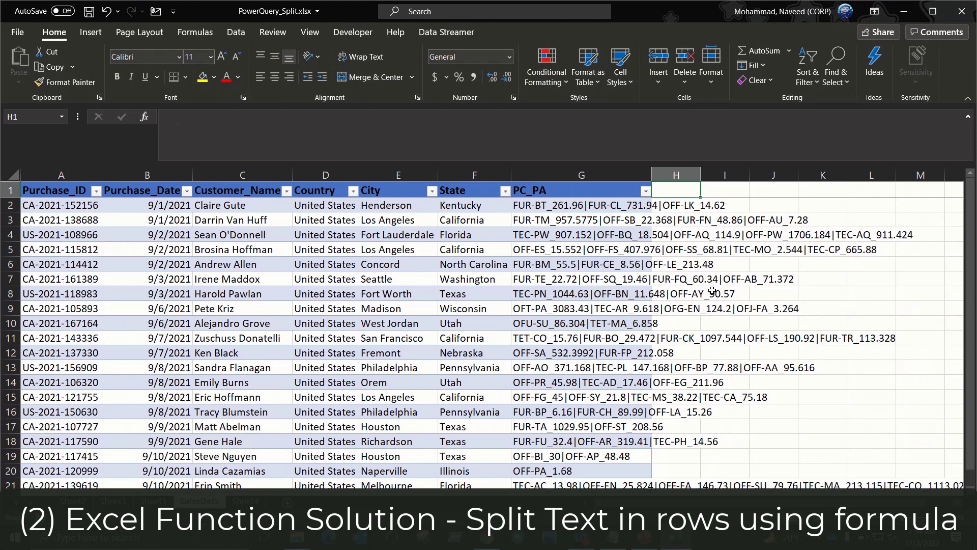
pyautogui.write('ProductC')
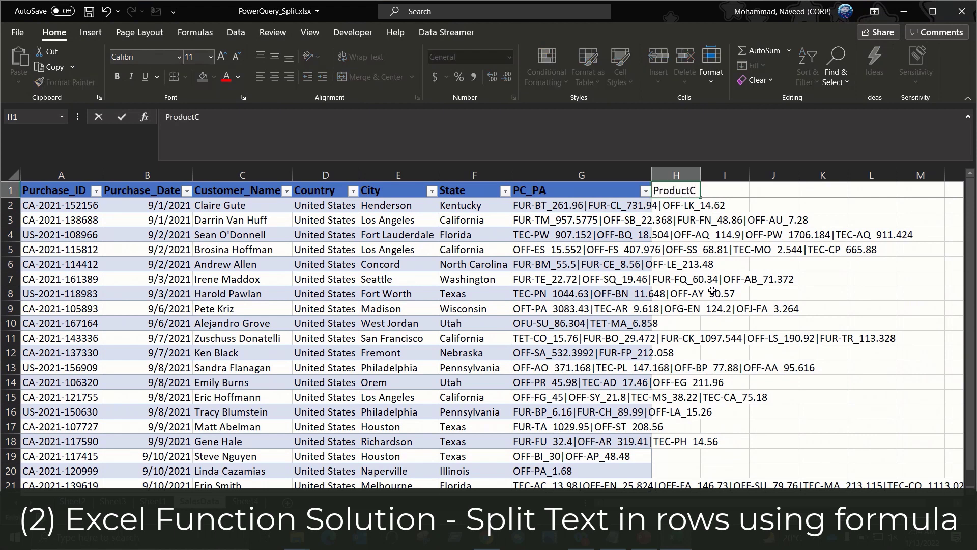
pyautogui.write('ode')
pyautogui.press('Return')
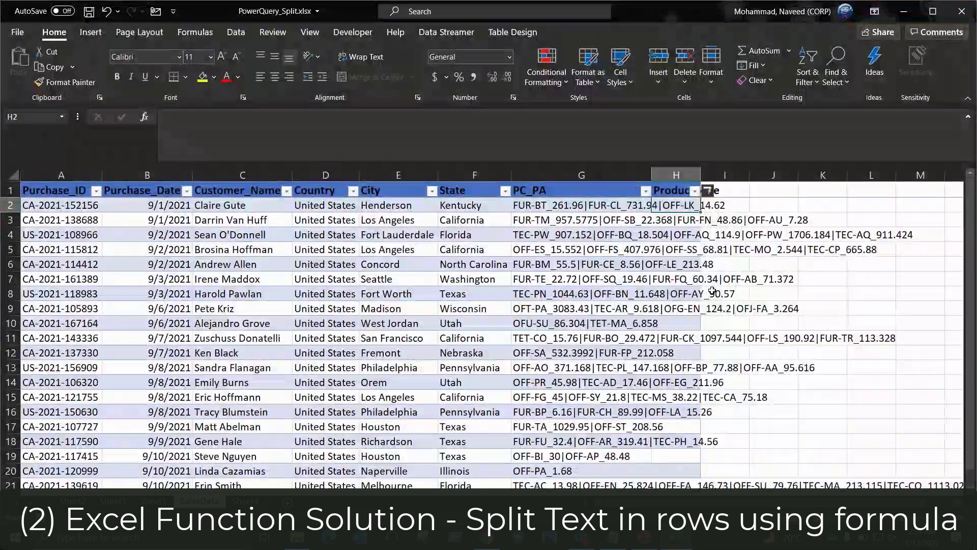
# Step: Fill ProductCode with =LEN(PC_PA)-LEN(SUBSTITUTE(PC_PA,"_","")) to count each row's items
pyautogui.write('=len')
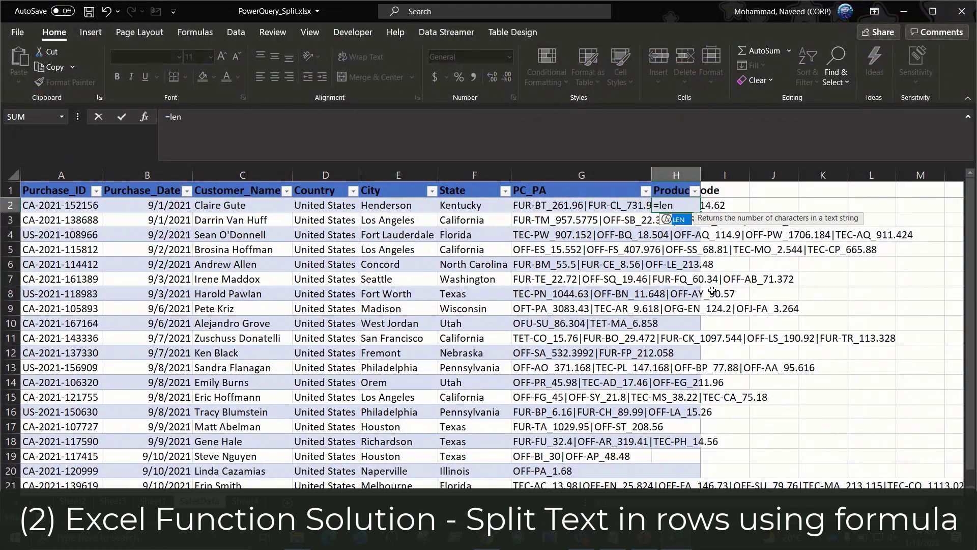
pyautogui.press('Tab')
pyautogui.press('Left')
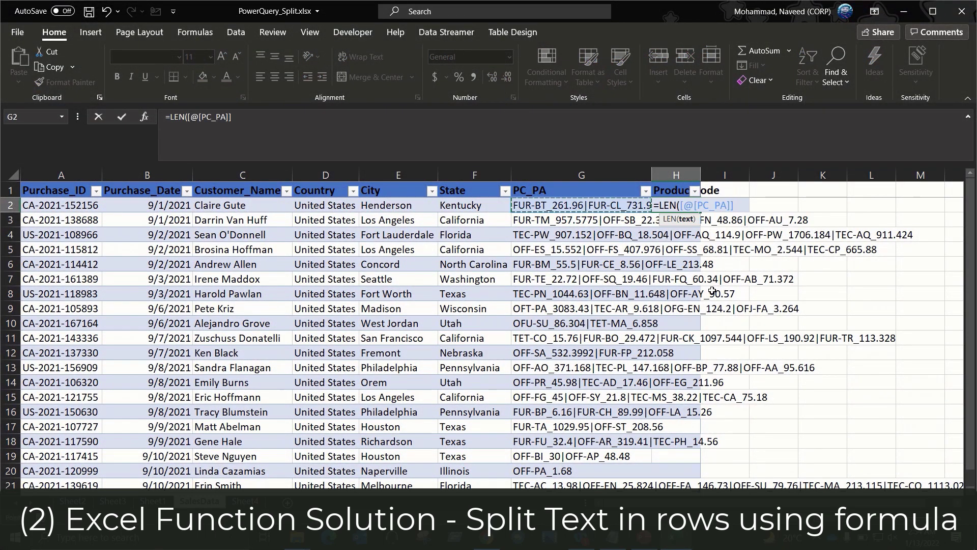
pyautogui.write(')-')
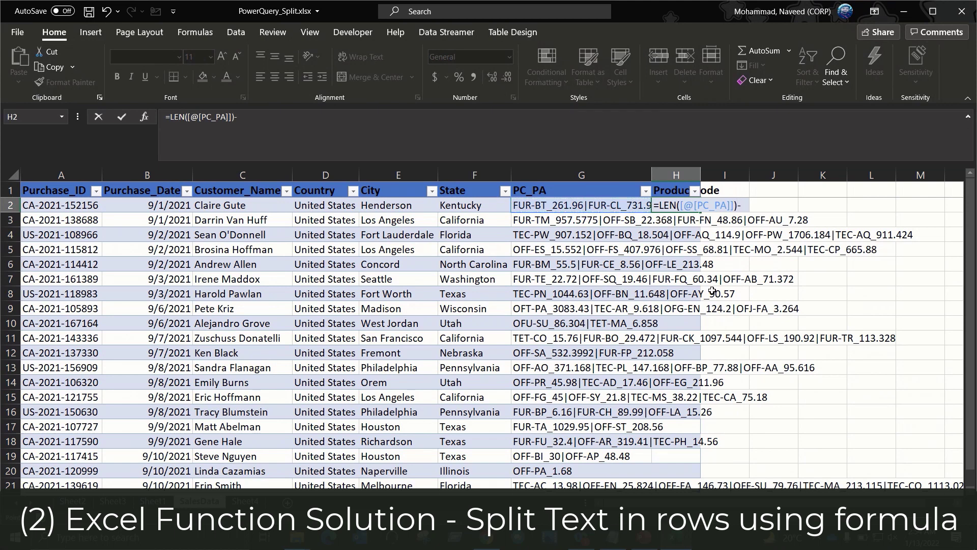
pyautogui.write('len')
pyautogui.press('Tab')
pyautogui.write('sub')
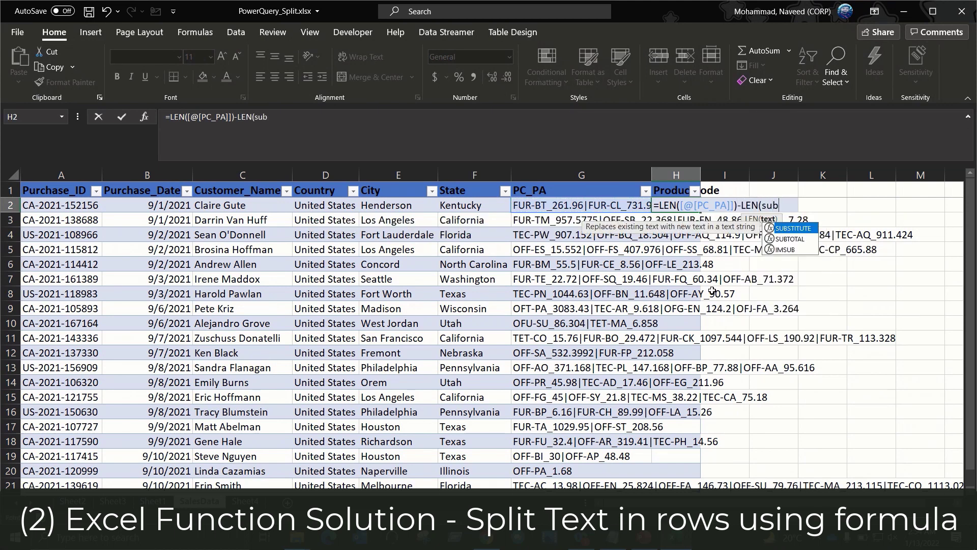
pyautogui.press('Tab')
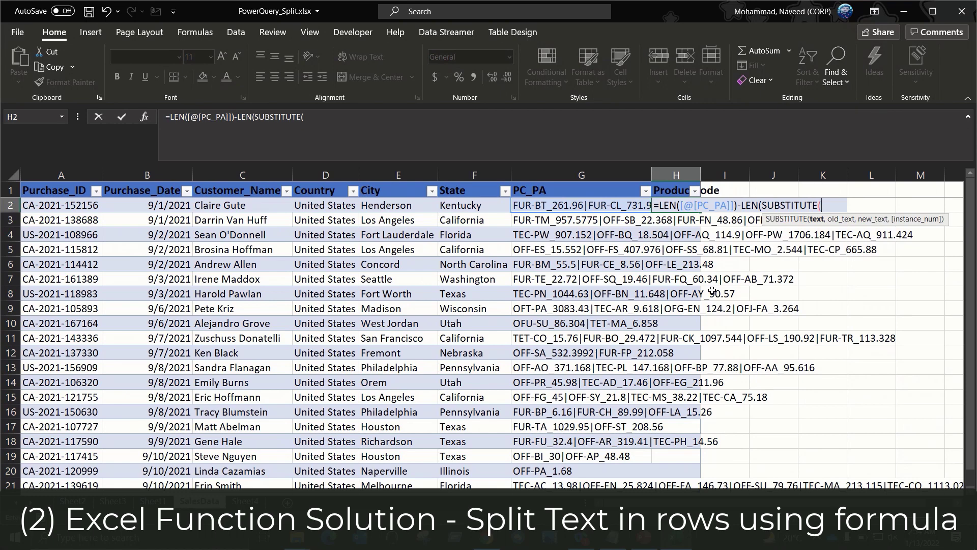
pyautogui.press('Left')
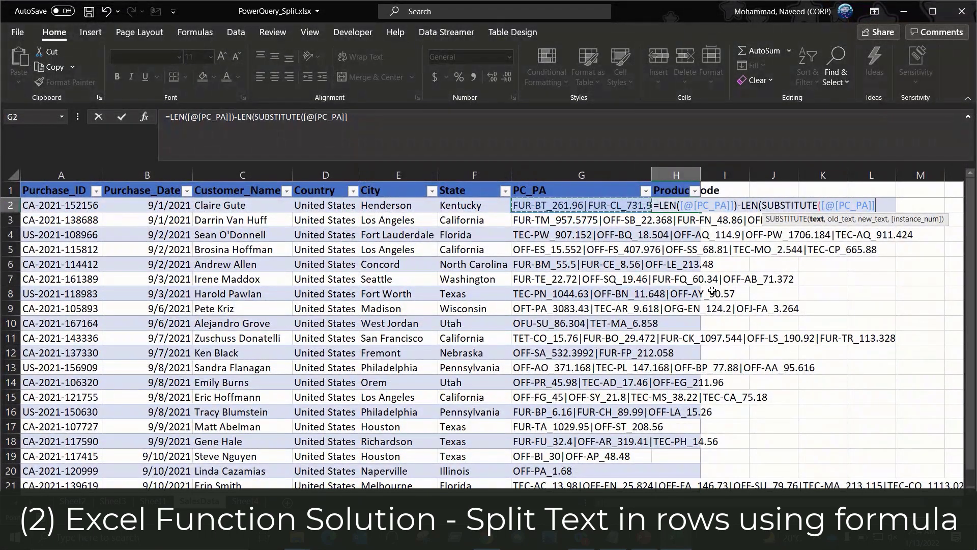
pyautogui.write(',"')
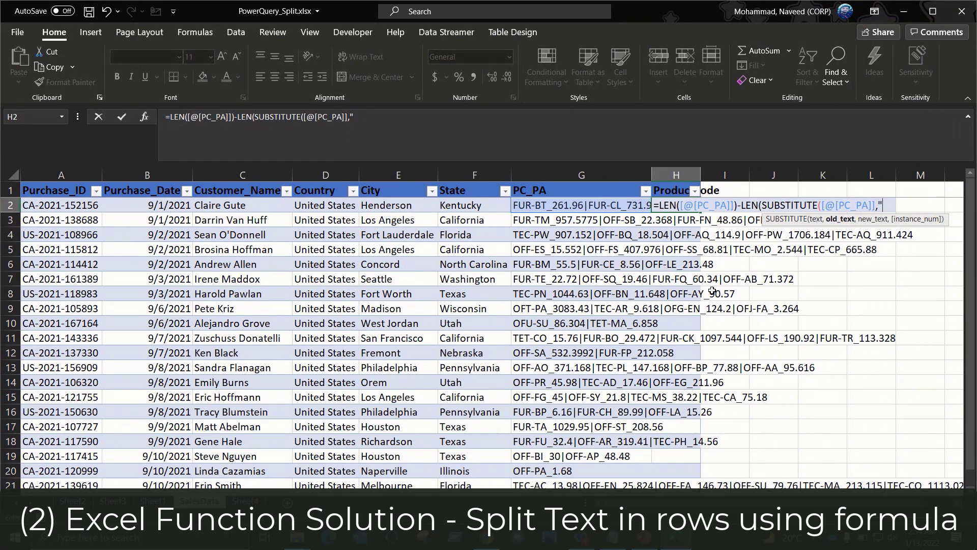
pyautogui.write('_')
pyautogui.write(',"')
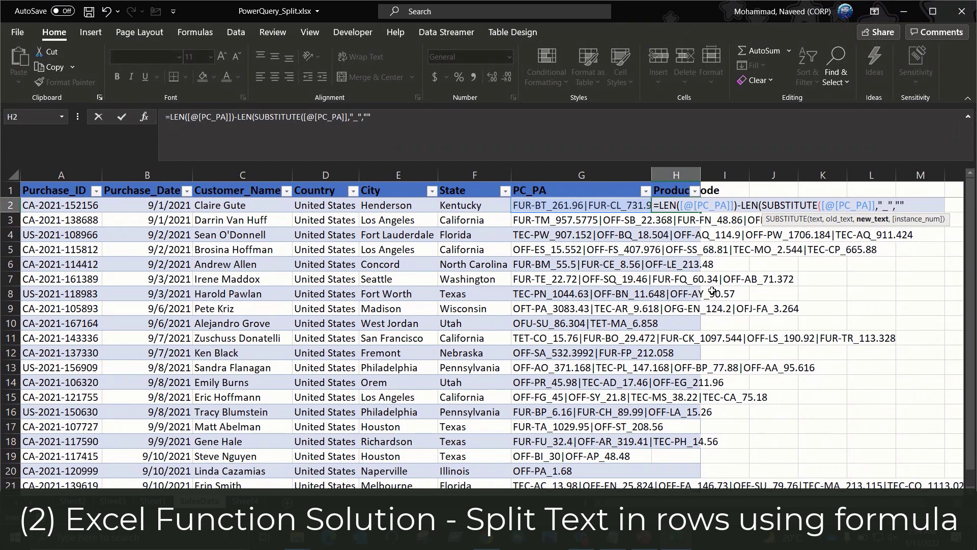
pyautogui.write('")')
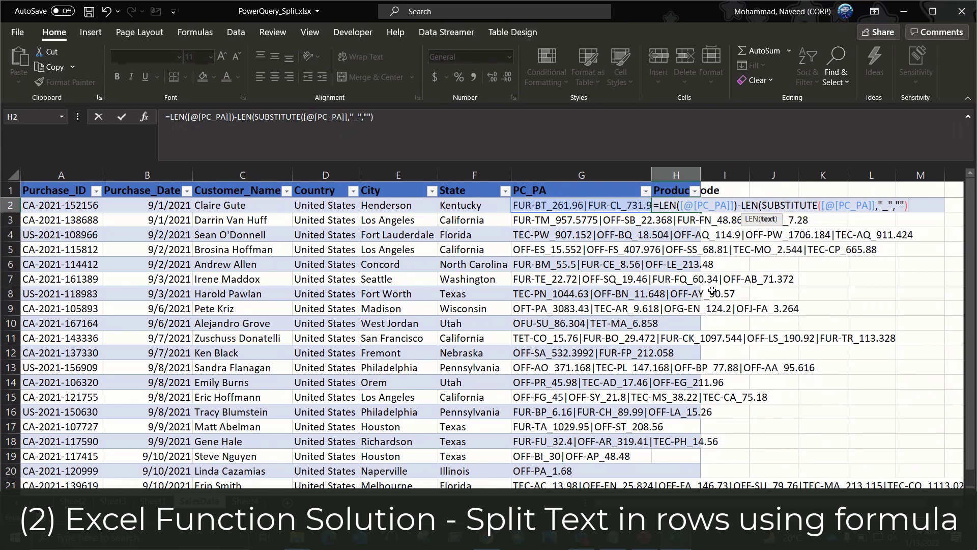
pyautogui.write(')')
pyautogui.hotkey('ctrl', 'Return')
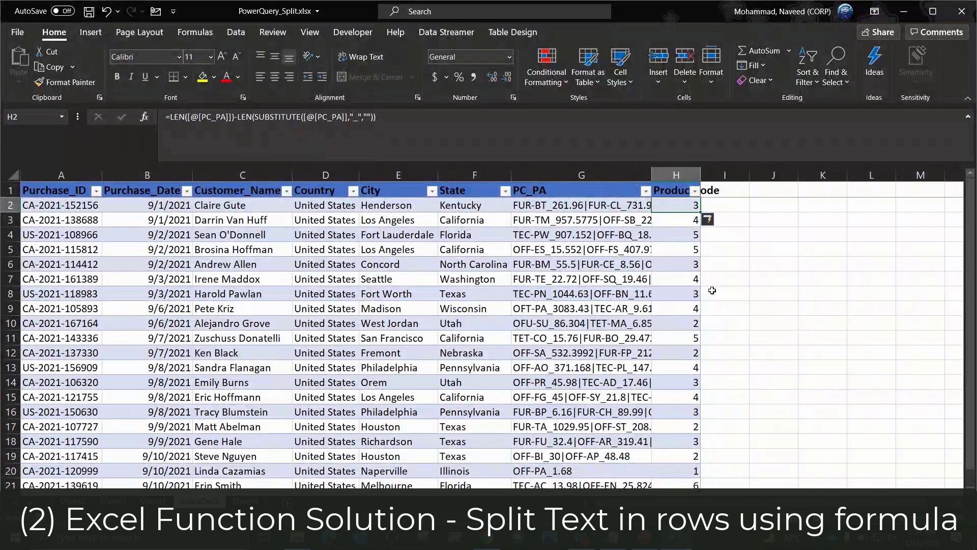
# Step: Add a ProductAmount header column to the table and go to Sheet4
pyautogui.press('Up')
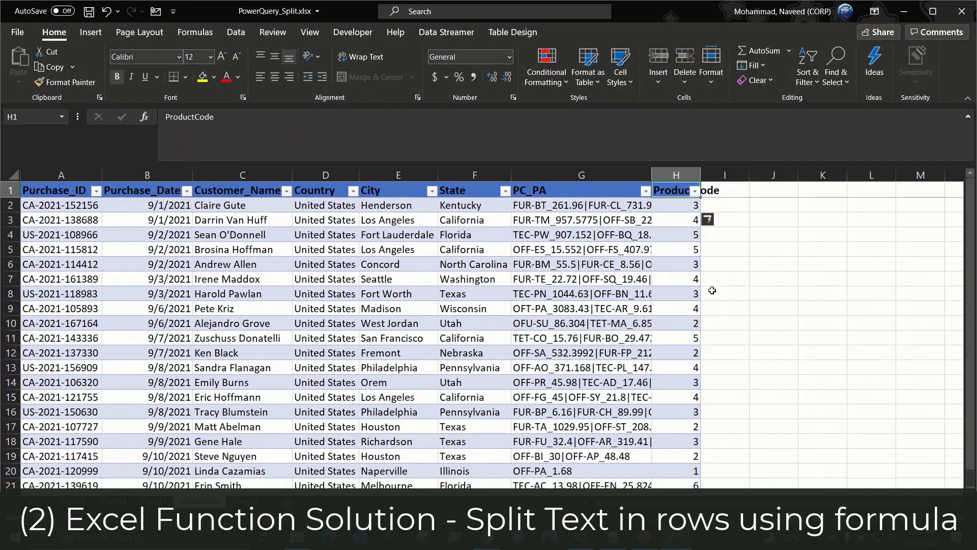
pyautogui.press('Right')
pyautogui.write('ProductAmount')
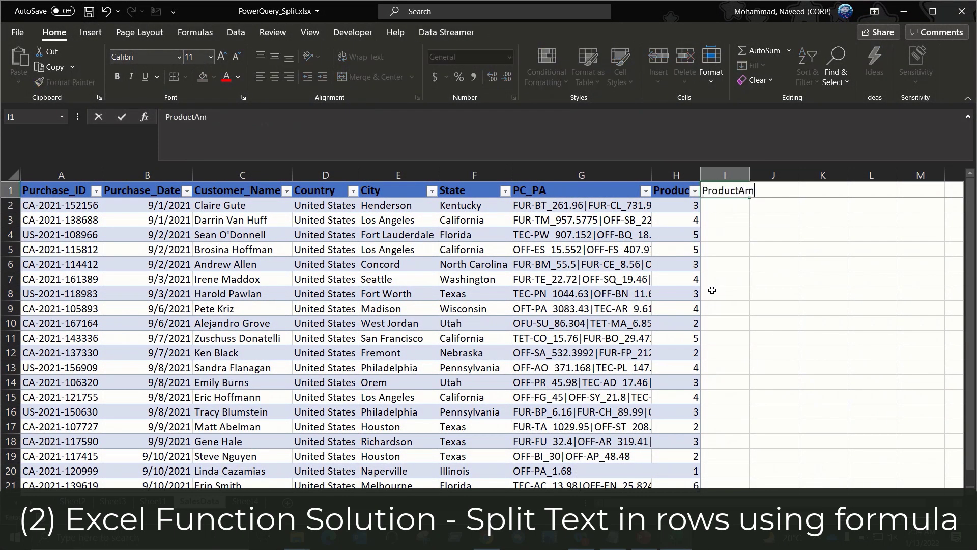
pyautogui.press('Return')
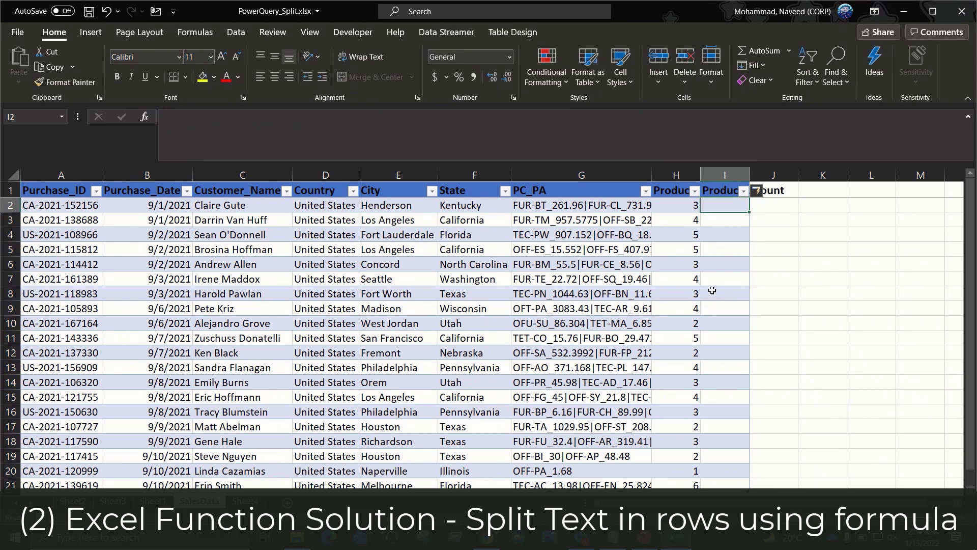
pyautogui.hotkey('ctrl', 'pagedown')
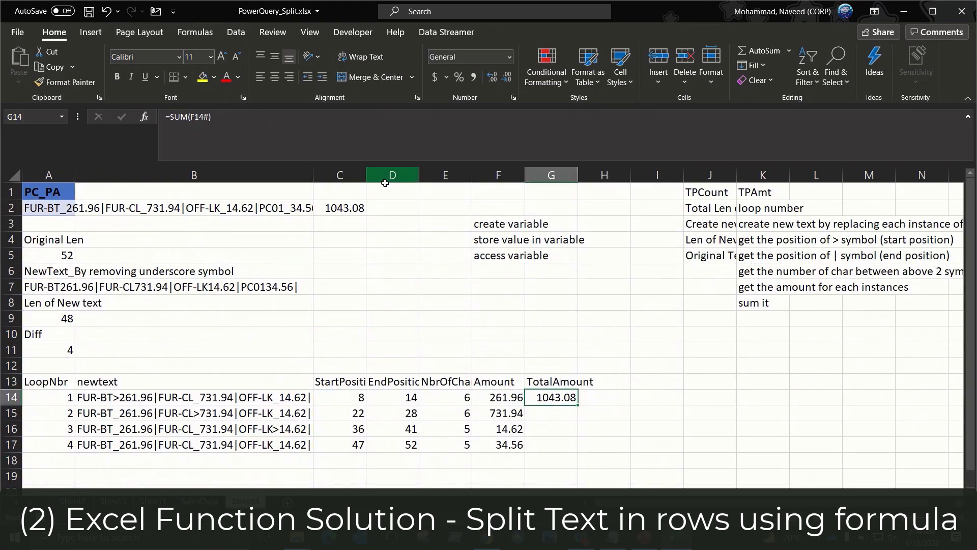
# Step: Copy the LET formula from C2 on Sheet4 and paste it into I2
pyautogui.click(352, 208)
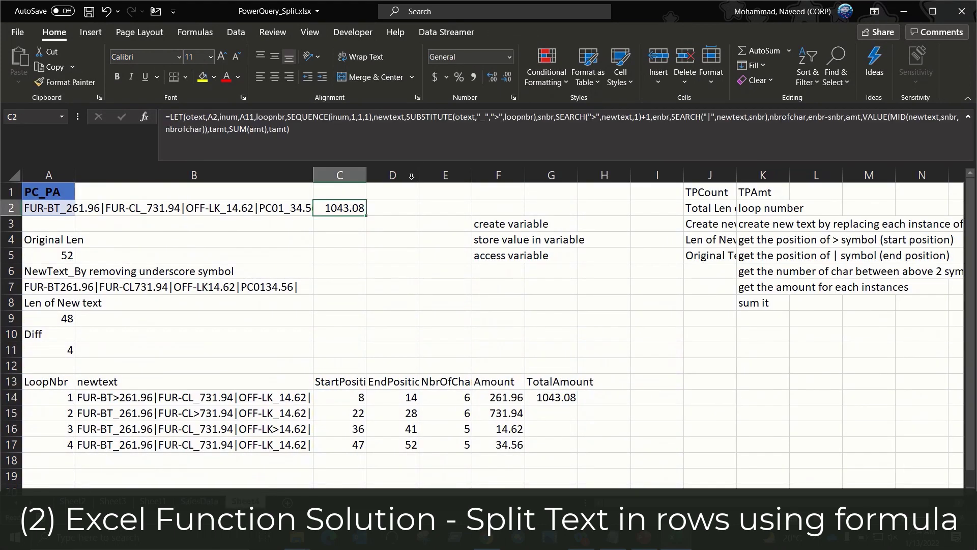
pyautogui.click(301, 138)
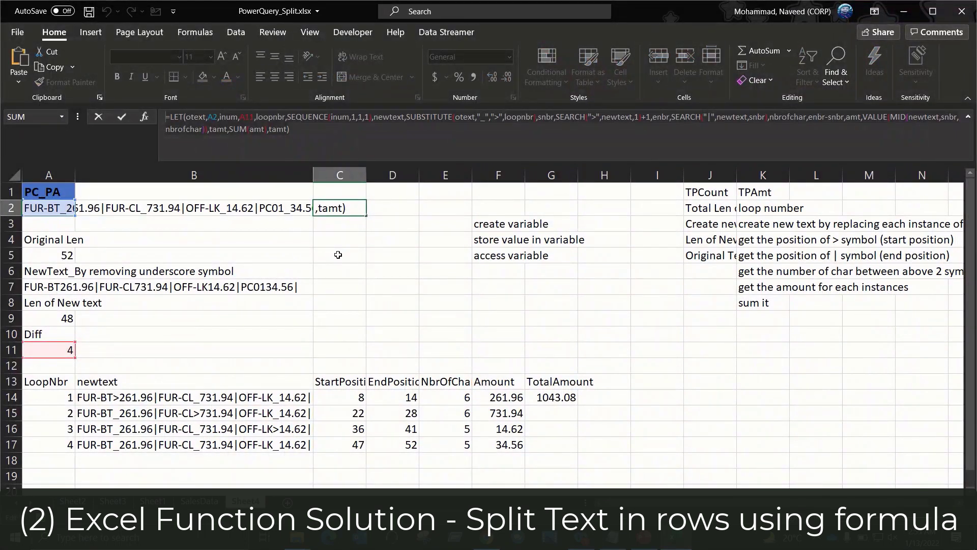
pyautogui.hotkey('ctrl', 'Return')
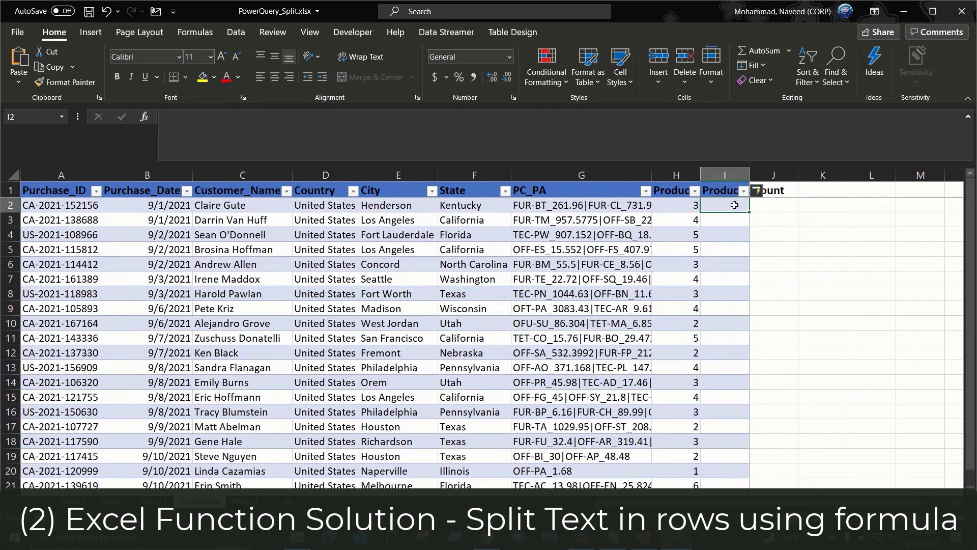
pyautogui.click(669, 124)
pyautogui.write('=LET(otext,A2,inum,A11,loopnbr,SEQUENCE(inum,1,1,1),newtext,SUBSTITUTE(otext,"_",">",loopnbr),snbr,SEARCH(">",newtext,1)+1,enbr,SEARCH("|",newtext,snbr),nbrofchar,enbr-snbr,amt,VALUE(MID(newtext,snbr,nbrofchar)),tamt,SUM(amt),tamt)')
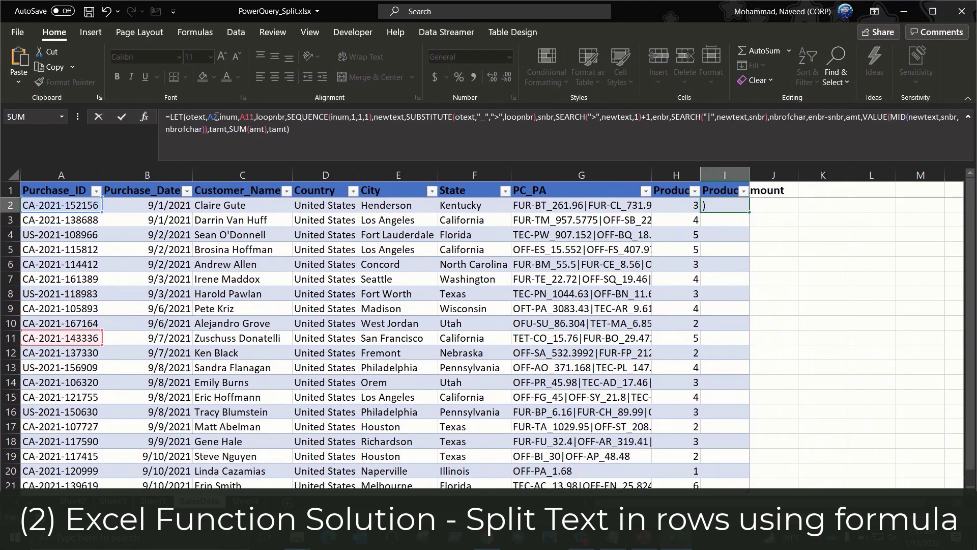
# Step: Replace the formula's A2 reference with [@[PC_PA]]&"|"
pyautogui.click(217, 117)
pyautogui.hotkey('shift', 'Left')
pyautogui.hotkey('shift', 'Left')
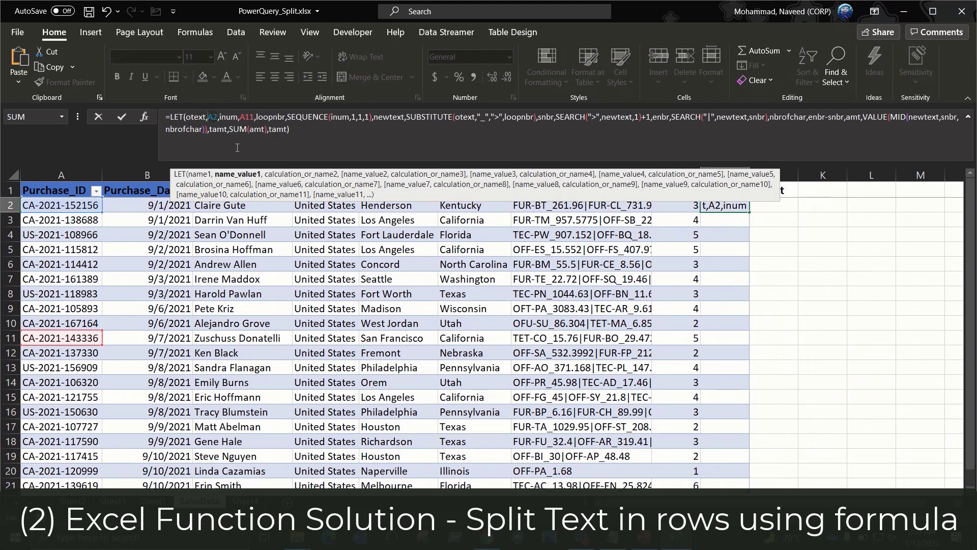
pyautogui.press('Delete')
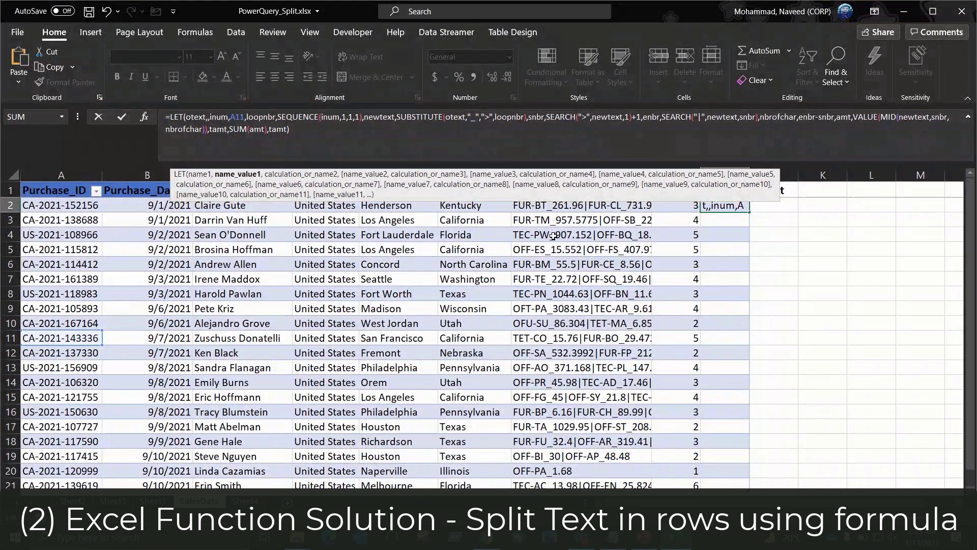
pyautogui.click(552, 224)
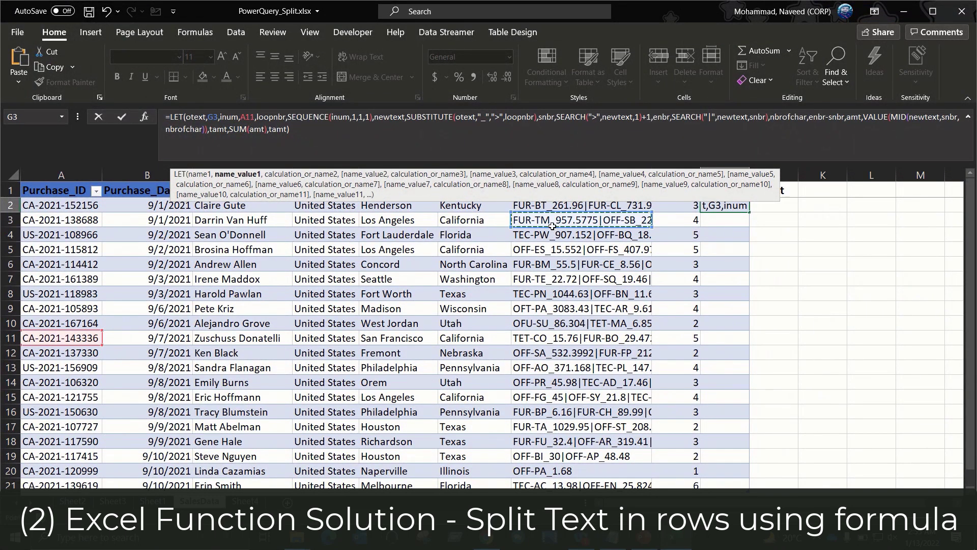
pyautogui.press('Up')
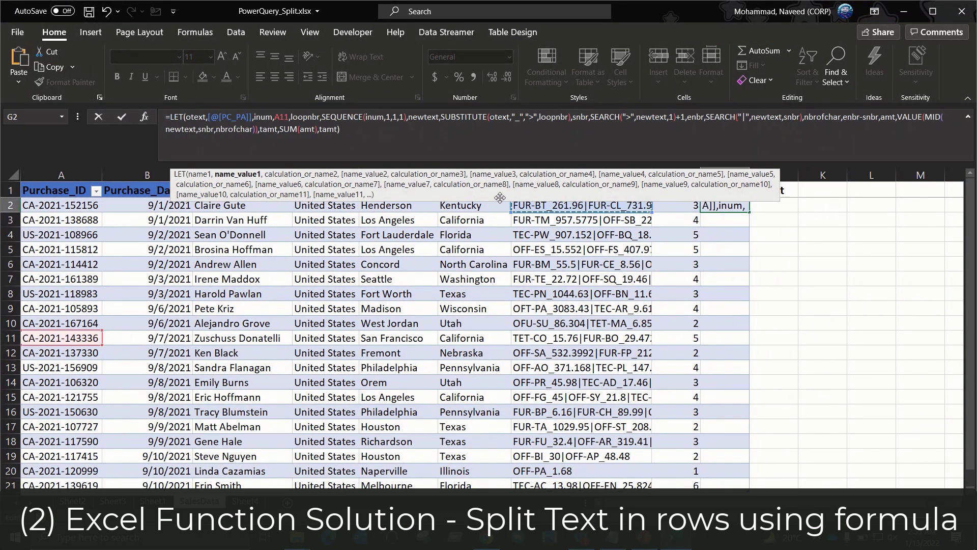
pyautogui.moveTo(499, 198); pyautogui.dragTo(413, 325)
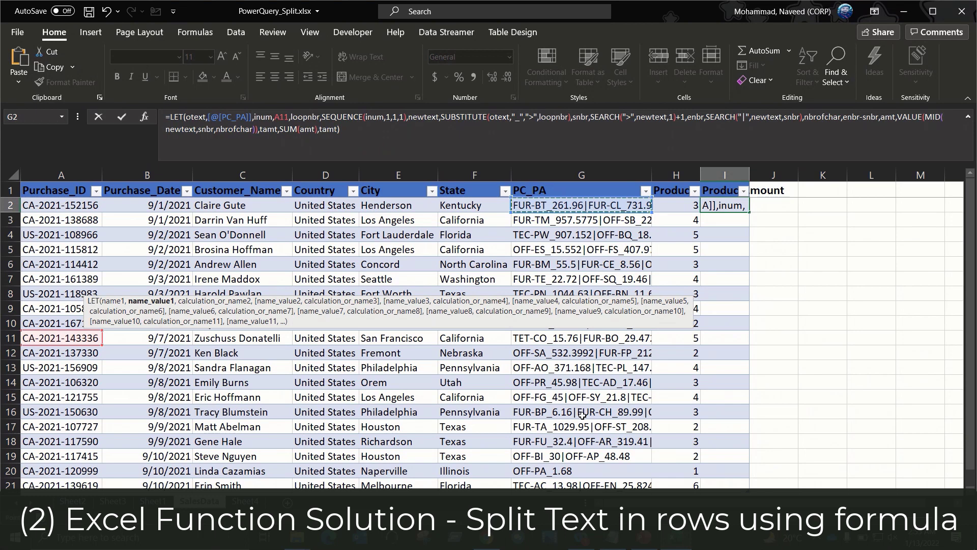
pyautogui.write('&')
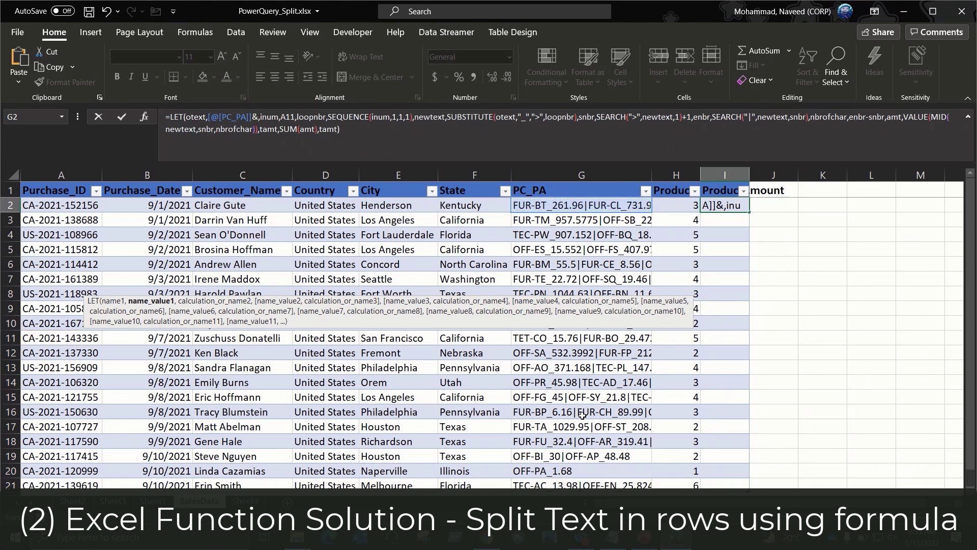
pyautogui.write('"|"')
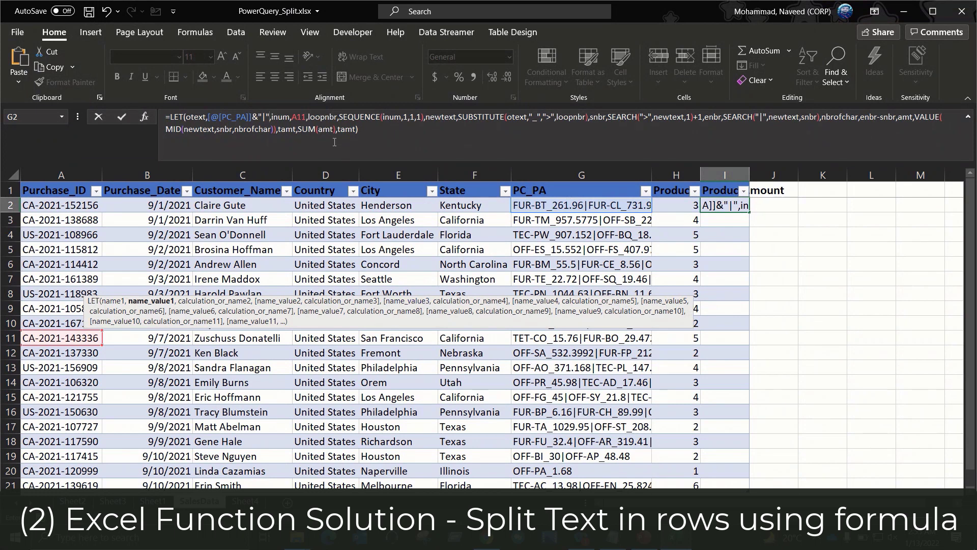
pyautogui.click(305, 118)
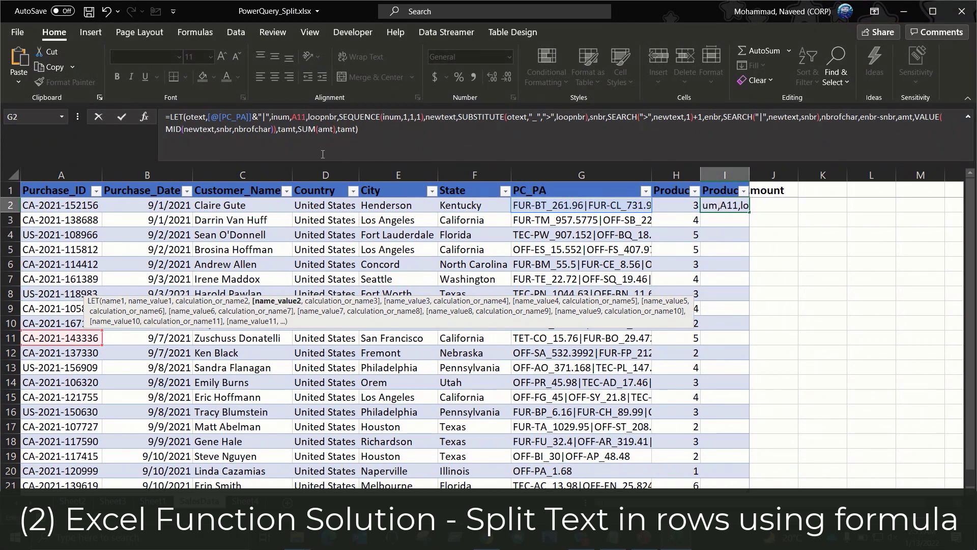
pyautogui.press('BackSpace')
pyautogui.press('BackSpace')
pyautogui.press('BackSpace')
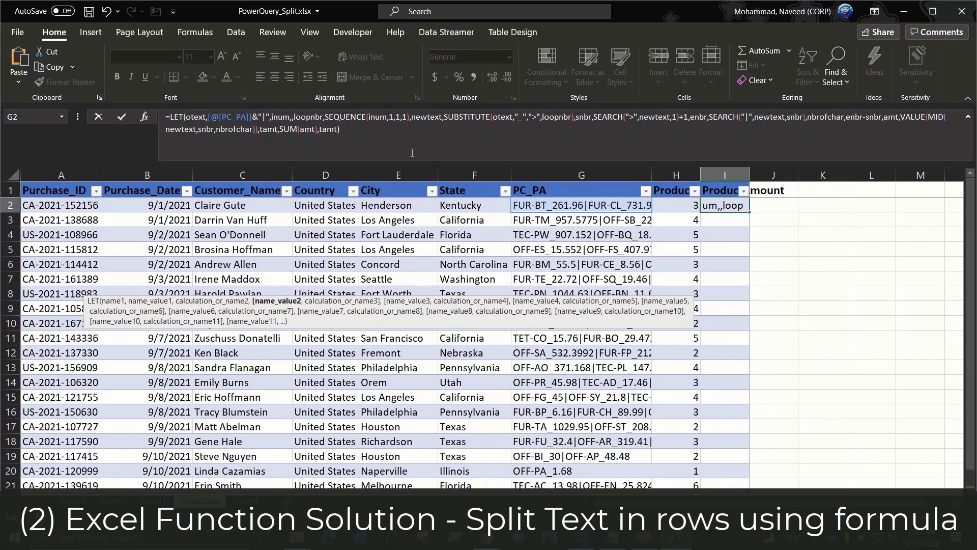
pyautogui.click(679, 207)
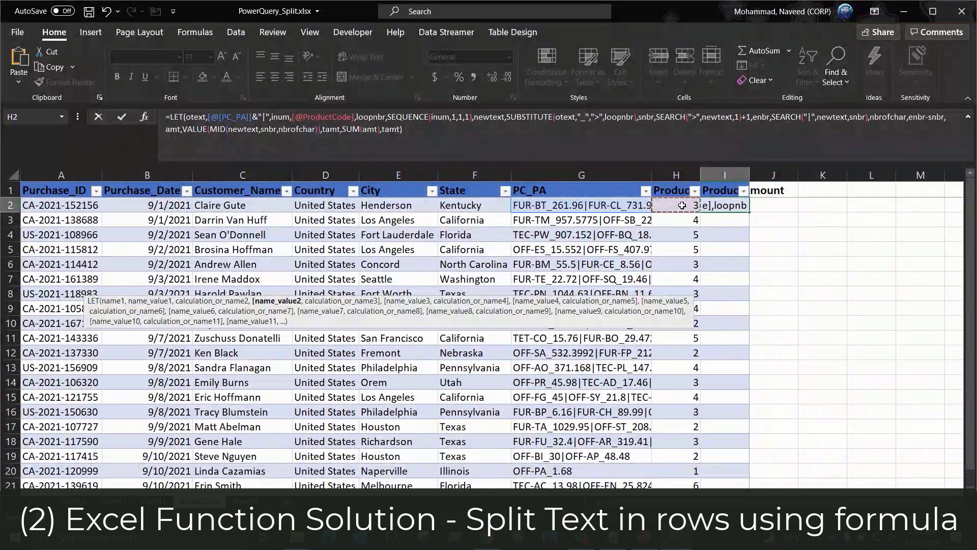
pyautogui.click(433, 132)
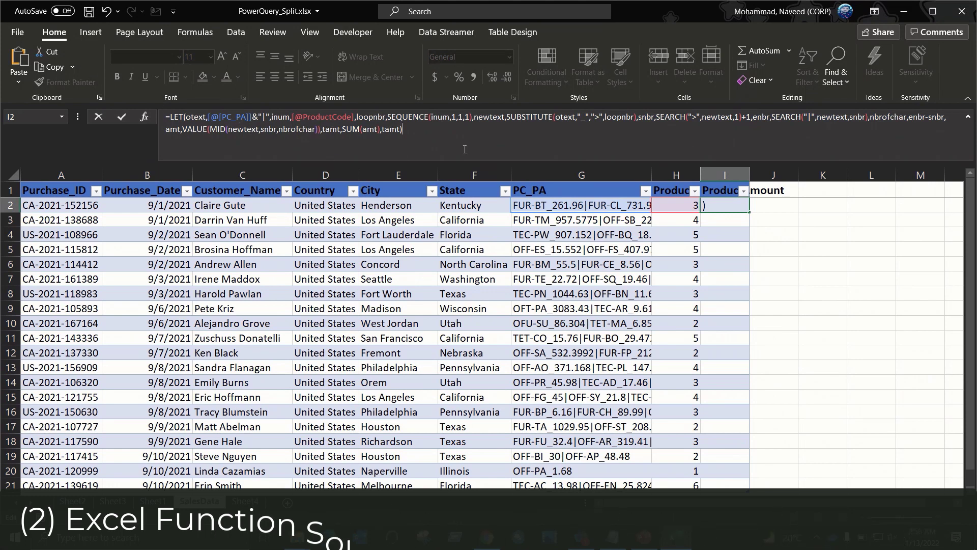
pyautogui.press('Return')
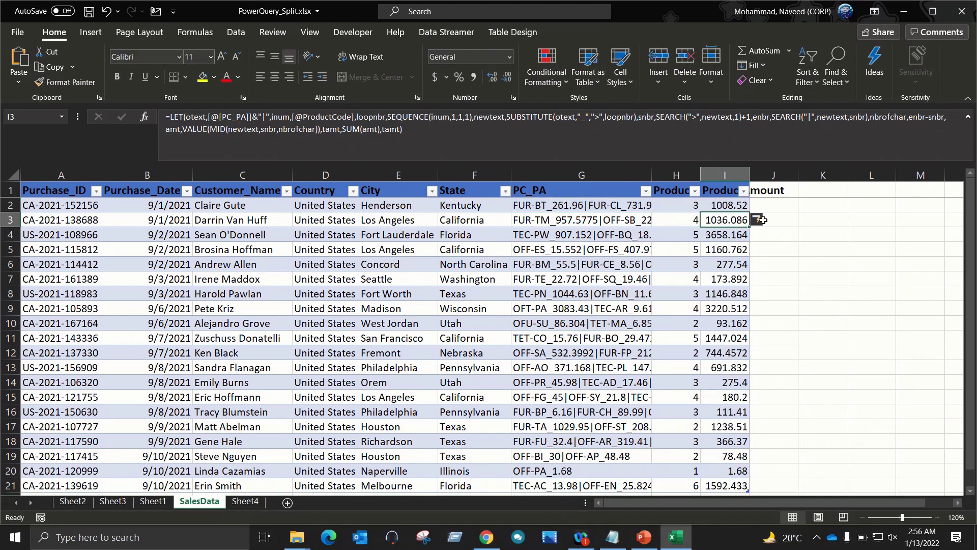
pyautogui.click(578, 207)
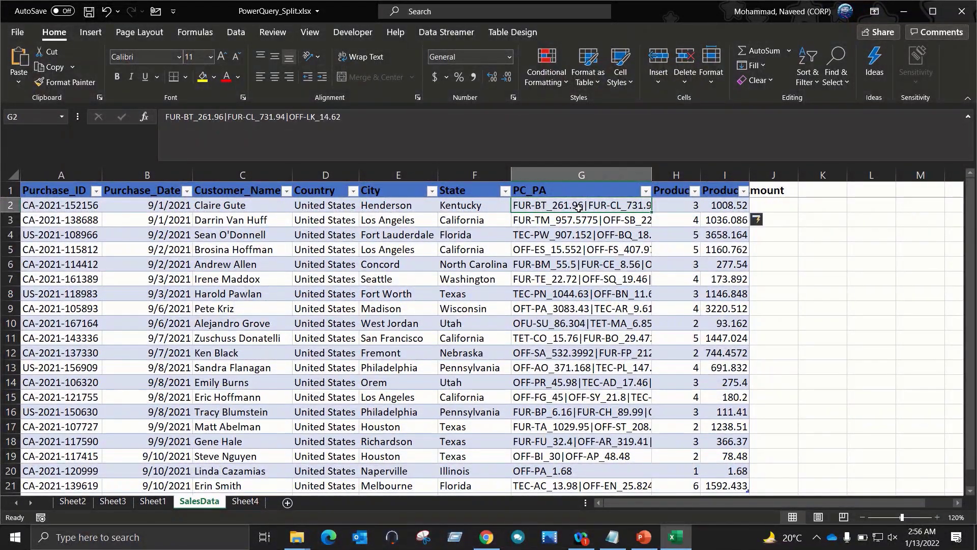
pyautogui.press('Right')
pyautogui.press('Right')
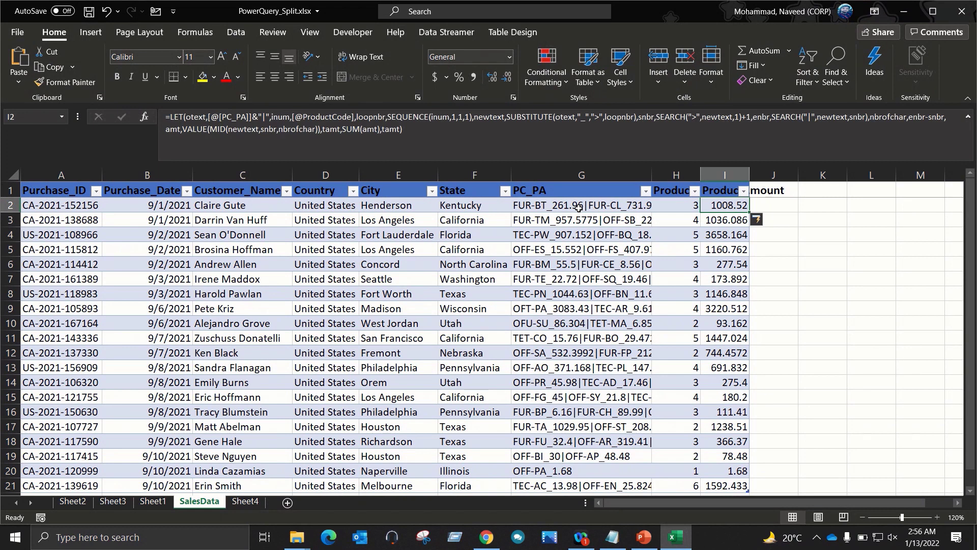